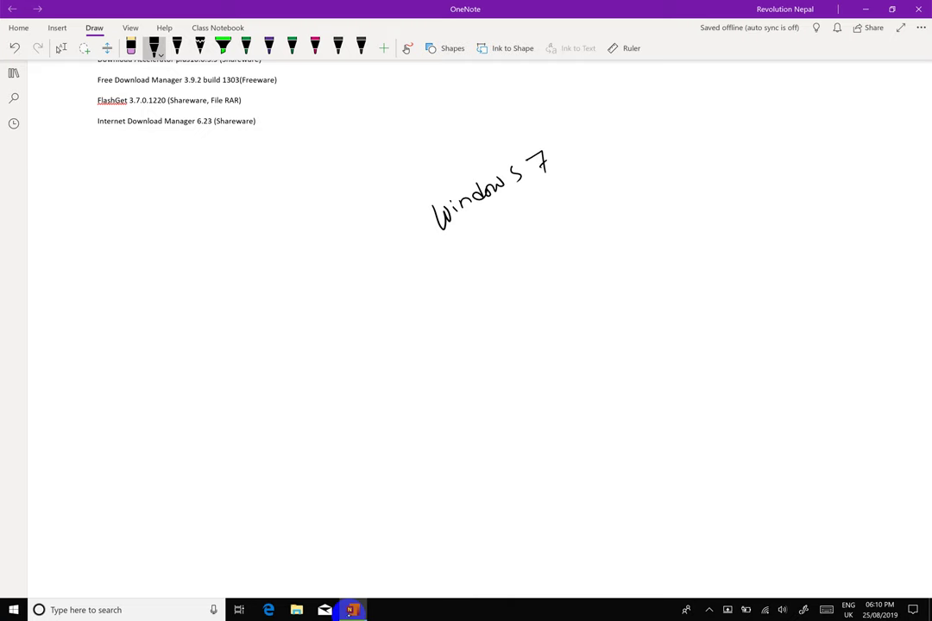
Handwrite 32 bit / 64 bit beside Windows 7, then Windows 8 with 32 bit / 64 bit below
{"action": "mouse_move", "coordinate": [578, 132]}
{"action": "left_mouse_down"}
{"action": "mouse_move", "coordinate": [582, 154]}
{"action": "mouse_move", "coordinate": [624, 128]}
{"action": "left_mouse_up"}
{"action": "left_click_drag", "start_coordinate": [635, 102], "coordinate": [636, 126]}
{"action": "mouse_move", "coordinate": [655, 87]}
{"action": "left_mouse_down"}
{"action": "mouse_move", "coordinate": [656, 128]}
{"action": "mouse_move", "coordinate": [670, 115]}
{"action": "left_mouse_up"}
{"action": "left_click_drag", "start_coordinate": [681, 99], "coordinate": [689, 113]}
{"action": "mouse_move", "coordinate": [699, 91]}
{"action": "left_mouse_down"}
{"action": "mouse_move", "coordinate": [700, 107]}
{"action": "mouse_move", "coordinate": [723, 100]}
{"action": "left_mouse_up"}
{"action": "left_click_drag", "start_coordinate": [719, 87], "coordinate": [730, 86]}
{"action": "mouse_move", "coordinate": [451, 239]}
{"action": "left_mouse_down"}
{"action": "mouse_move", "coordinate": [487, 251]}
{"action": "mouse_move", "coordinate": [504, 244]}
{"action": "mouse_move", "coordinate": [510, 216]}
{"action": "mouse_move", "coordinate": [538, 220]}
{"action": "left_mouse_up"}
{"action": "mouse_move", "coordinate": [563, 192]}
{"action": "left_mouse_down"}
{"action": "mouse_move", "coordinate": [553, 203]}
{"action": "mouse_move", "coordinate": [558, 190]}
{"action": "mouse_move", "coordinate": [589, 192]}
{"action": "mouse_move", "coordinate": [634, 170]}
{"action": "left_mouse_up"}
{"action": "mouse_move", "coordinate": [642, 149]}
{"action": "left_mouse_down"}
{"action": "mouse_move", "coordinate": [644, 160]}
{"action": "mouse_move", "coordinate": [700, 151]}
{"action": "mouse_move", "coordinate": [728, 132]}
{"action": "mouse_move", "coordinate": [733, 115]}
{"action": "left_mouse_up"}
Handwrite Windows 8.1 with 32 bit / 64 bit on a third line
{"action": "mouse_move", "coordinate": [471, 275]}
{"action": "left_mouse_down"}
{"action": "mouse_move", "coordinate": [474, 290]}
{"action": "mouse_move", "coordinate": [486, 277]}
{"action": "left_mouse_up"}
{"action": "mouse_move", "coordinate": [492, 276]}
{"action": "left_mouse_down"}
{"action": "mouse_move", "coordinate": [493, 285]}
{"action": "mouse_move", "coordinate": [526, 259]}
{"action": "left_mouse_up"}
{"action": "left_click_drag", "start_coordinate": [529, 250], "coordinate": [529, 266]}
{"action": "left_click_drag", "start_coordinate": [532, 262], "coordinate": [561, 255]}
{"action": "mouse_move", "coordinate": [580, 225]}
{"action": "left_mouse_down"}
{"action": "mouse_move", "coordinate": [570, 238]}
{"action": "mouse_move", "coordinate": [670, 195]}
{"action": "left_mouse_up"}
{"action": "left_click", "coordinate": [590, 227]}
{"action": "mouse_move", "coordinate": [691, 162]}
{"action": "left_mouse_down"}
{"action": "mouse_move", "coordinate": [689, 185]}
{"action": "mouse_move", "coordinate": [700, 180]}
{"action": "left_mouse_up"}
{"action": "mouse_move", "coordinate": [712, 162]}
{"action": "left_mouse_down"}
{"action": "mouse_move", "coordinate": [724, 164]}
{"action": "mouse_move", "coordinate": [722, 174]}
{"action": "left_mouse_up"}
{"action": "left_click_drag", "start_coordinate": [739, 138], "coordinate": [745, 164]}
{"action": "mouse_move", "coordinate": [751, 148]}
{"action": "left_mouse_down"}
{"action": "mouse_move", "coordinate": [751, 157]}
{"action": "mouse_move", "coordinate": [762, 152]}
{"action": "left_mouse_up"}
Bracket the three version lines on both sides and write 'upgrading' beneath them
{"action": "left_click_drag", "start_coordinate": [762, 89], "coordinate": [802, 154]}
{"action": "left_click_drag", "start_coordinate": [414, 212], "coordinate": [443, 318]}
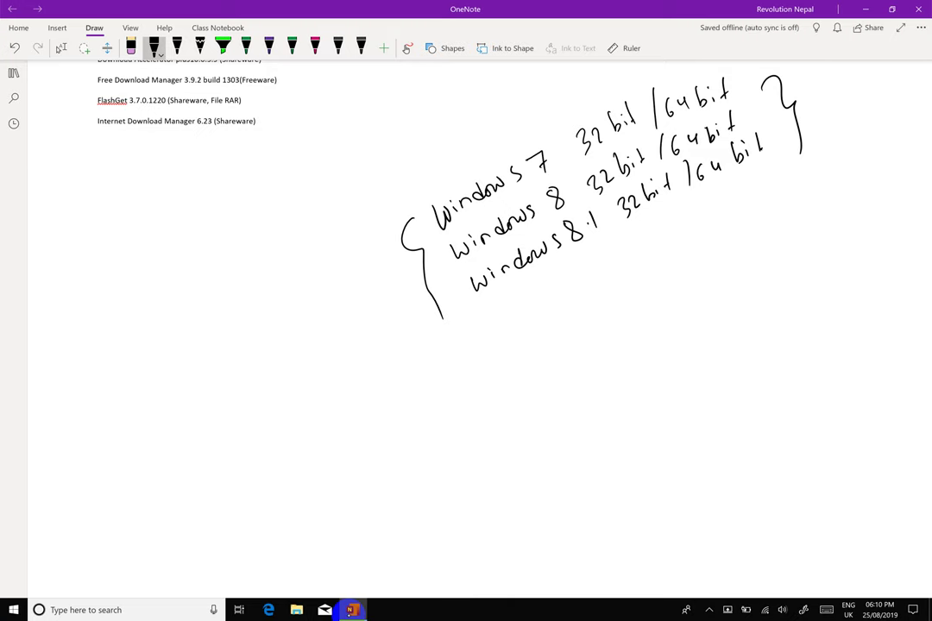
{"action": "mouse_move", "coordinate": [595, 264]}
{"action": "left_mouse_down"}
{"action": "mouse_move", "coordinate": [622, 269]}
{"action": "mouse_move", "coordinate": [628, 288]}
{"action": "mouse_move", "coordinate": [653, 247]}
{"action": "mouse_move", "coordinate": [686, 244]}
{"action": "mouse_move", "coordinate": [698, 270]}
{"action": "left_mouse_up"}
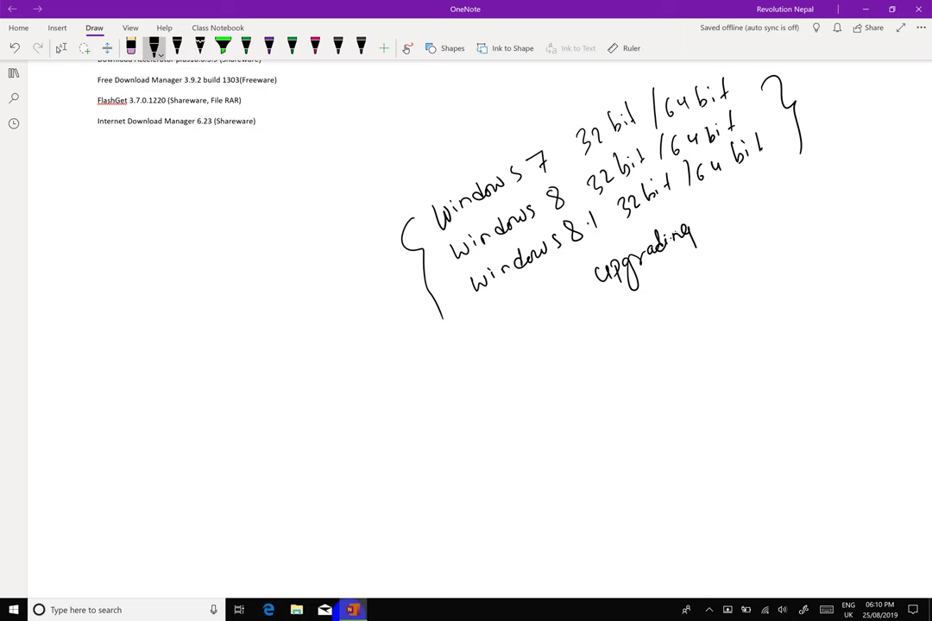
Finish and underline 'upgrading', with arrows leading down to 'windows 10'
{"action": "left_click_drag", "start_coordinate": [593, 314], "coordinate": [718, 233]}
{"action": "mouse_move", "coordinate": [635, 219]}
{"action": "left_mouse_down"}
{"action": "mouse_move", "coordinate": [637, 234]}
{"action": "mouse_move", "coordinate": [644, 226]}
{"action": "left_mouse_up"}
{"action": "mouse_move", "coordinate": [653, 291]}
{"action": "left_mouse_down"}
{"action": "mouse_move", "coordinate": [671, 294]}
{"action": "mouse_move", "coordinate": [670, 331]}
{"action": "mouse_move", "coordinate": [720, 330]}
{"action": "left_mouse_up"}
{"action": "left_click_drag", "start_coordinate": [724, 312], "coordinate": [747, 297]}
{"action": "mouse_move", "coordinate": [756, 282]}
{"action": "left_mouse_down"}
{"action": "mouse_move", "coordinate": [749, 298]}
{"action": "mouse_move", "coordinate": [786, 265]}
{"action": "left_mouse_up"}
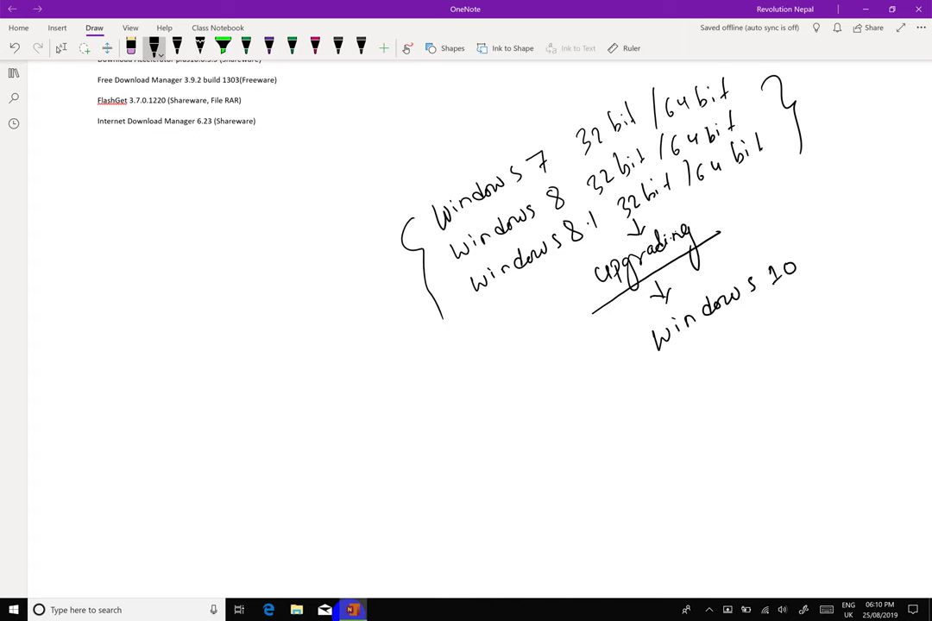
Write 'microsoft windows official web site' on a new line
{"action": "mouse_move", "coordinate": [529, 436]}
{"action": "left_mouse_down"}
{"action": "mouse_move", "coordinate": [542, 455]}
{"action": "mouse_move", "coordinate": [567, 445]}
{"action": "left_mouse_up"}
{"action": "mouse_move", "coordinate": [426, 504]}
{"action": "left_mouse_down"}
{"action": "mouse_move", "coordinate": [468, 486]}
{"action": "mouse_move", "coordinate": [501, 447]}
{"action": "mouse_move", "coordinate": [511, 456]}
{"action": "left_mouse_up"}
{"action": "mouse_move", "coordinate": [573, 402]}
{"action": "left_mouse_down"}
{"action": "mouse_move", "coordinate": [577, 416]}
{"action": "mouse_move", "coordinate": [649, 388]}
{"action": "mouse_move", "coordinate": [660, 407]}
{"action": "mouse_move", "coordinate": [669, 380]}
{"action": "mouse_move", "coordinate": [741, 361]}
{"action": "mouse_move", "coordinate": [746, 345]}
{"action": "mouse_move", "coordinate": [805, 307]}
{"action": "mouse_move", "coordinate": [813, 316]}
{"action": "mouse_move", "coordinate": [821, 301]}
{"action": "mouse_move", "coordinate": [851, 304]}
{"action": "left_mouse_up"}
{"action": "mouse_move", "coordinate": [860, 274]}
{"action": "left_mouse_down"}
{"action": "mouse_move", "coordinate": [858, 298]}
{"action": "mouse_move", "coordinate": [863, 275]}
{"action": "left_mouse_up"}
{"action": "left_click_drag", "start_coordinate": [867, 276], "coordinate": [879, 270]}
Write and underline 'upgrade tool', then enclose all the notes in large braces
{"action": "mouse_move", "coordinate": [682, 401]}
{"action": "left_mouse_down"}
{"action": "mouse_move", "coordinate": [697, 405]}
{"action": "mouse_move", "coordinate": [706, 434]}
{"action": "mouse_move", "coordinate": [718, 413]}
{"action": "mouse_move", "coordinate": [725, 428]}
{"action": "left_mouse_up"}
{"action": "mouse_move", "coordinate": [727, 405]}
{"action": "left_mouse_down"}
{"action": "mouse_move", "coordinate": [736, 394]}
{"action": "mouse_move", "coordinate": [752, 397]}
{"action": "mouse_move", "coordinate": [772, 368]}
{"action": "mouse_move", "coordinate": [780, 377]}
{"action": "left_mouse_up"}
{"action": "mouse_move", "coordinate": [784, 354]}
{"action": "left_mouse_down"}
{"action": "mouse_move", "coordinate": [782, 371]}
{"action": "mouse_move", "coordinate": [789, 355]}
{"action": "left_mouse_up"}
{"action": "left_click_drag", "start_coordinate": [792, 353], "coordinate": [812, 329]}
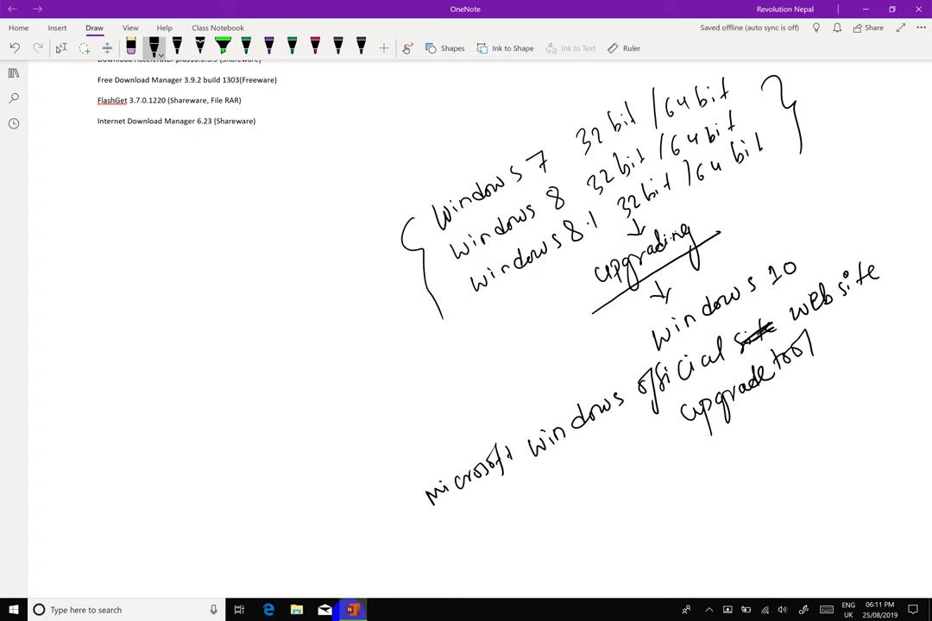
{"action": "left_click_drag", "start_coordinate": [684, 451], "coordinate": [851, 345]}
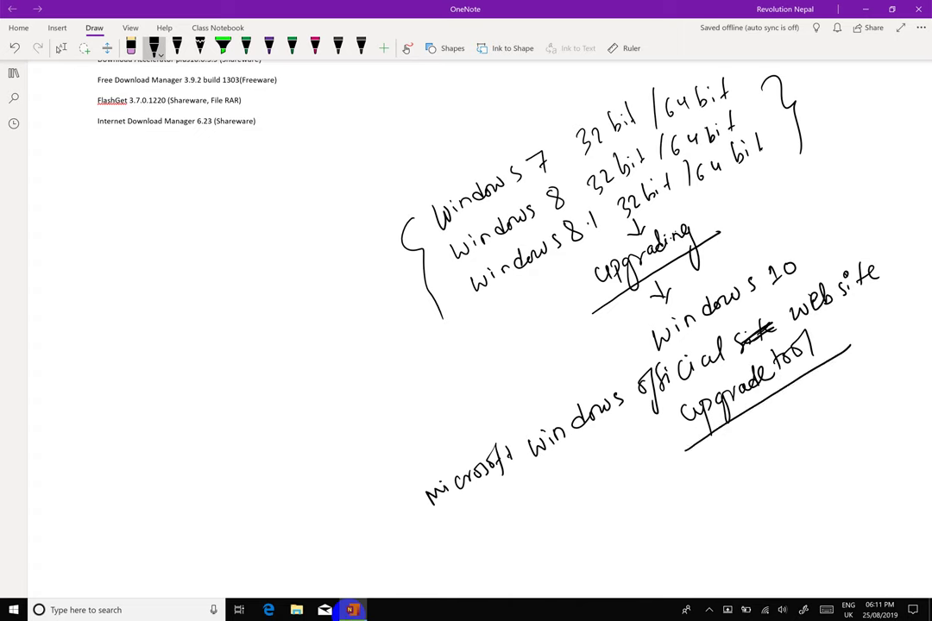
{"action": "mouse_move", "coordinate": [360, 226]}
{"action": "left_mouse_down"}
{"action": "mouse_move", "coordinate": [333, 376]}
{"action": "mouse_move", "coordinate": [383, 521]}
{"action": "left_mouse_up"}
{"action": "mouse_move", "coordinate": [839, 76]}
{"action": "left_mouse_down"}
{"action": "mouse_move", "coordinate": [913, 306]}
{"action": "mouse_move", "coordinate": [916, 391]}
{"action": "left_mouse_up"}
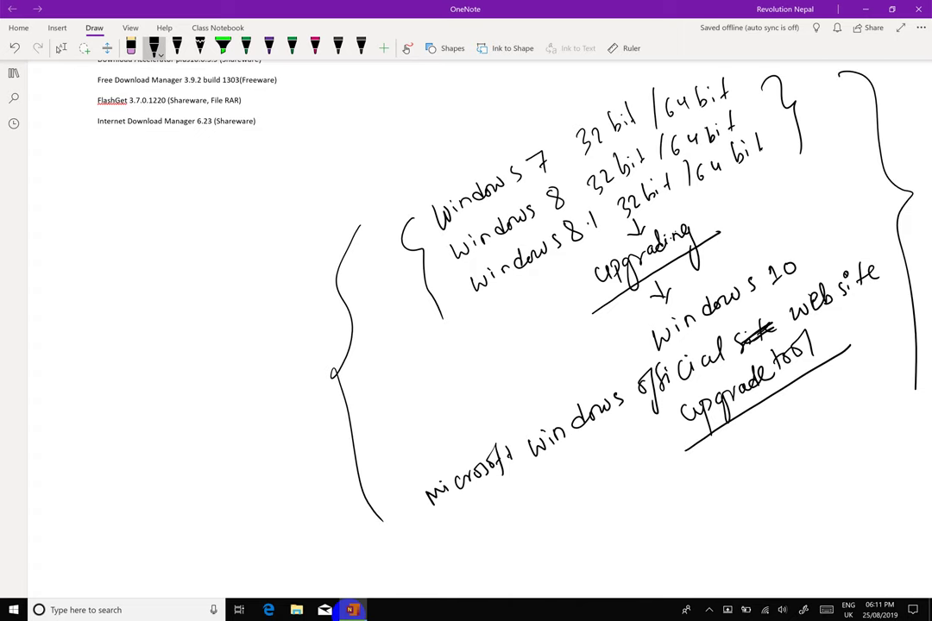
Zoom out and write 'Windows Home pro' at the top right with a brace
{"action": "scroll", "coordinate": [466, 328], "scroll_direction": "down", "scroll_amount": 5}
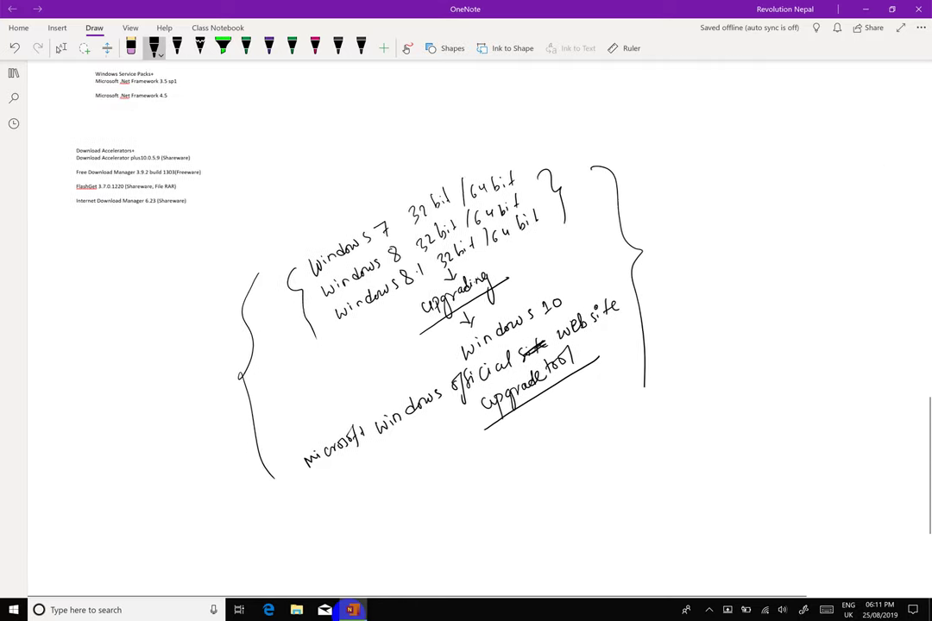
{"action": "scroll", "coordinate": [466, 328], "scroll_direction": "left", "scroll_amount": 3}
{"action": "mouse_move", "coordinate": [670, 149]}
{"action": "left_mouse_down"}
{"action": "mouse_move", "coordinate": [719, 152]}
{"action": "mouse_move", "coordinate": [729, 138]}
{"action": "left_mouse_up"}
{"action": "mouse_move", "coordinate": [732, 129]}
{"action": "left_mouse_down"}
{"action": "mouse_move", "coordinate": [816, 110]}
{"action": "mouse_move", "coordinate": [837, 94]}
{"action": "left_mouse_up"}
{"action": "mouse_move", "coordinate": [794, 129]}
{"action": "left_mouse_down"}
{"action": "mouse_move", "coordinate": [794, 158]}
{"action": "mouse_move", "coordinate": [827, 127]}
{"action": "left_mouse_up"}
{"action": "mouse_move", "coordinate": [669, 145]}
{"action": "left_mouse_down"}
{"action": "mouse_move", "coordinate": [663, 188]}
{"action": "mouse_move", "coordinate": [678, 223]}
{"action": "left_mouse_up"}
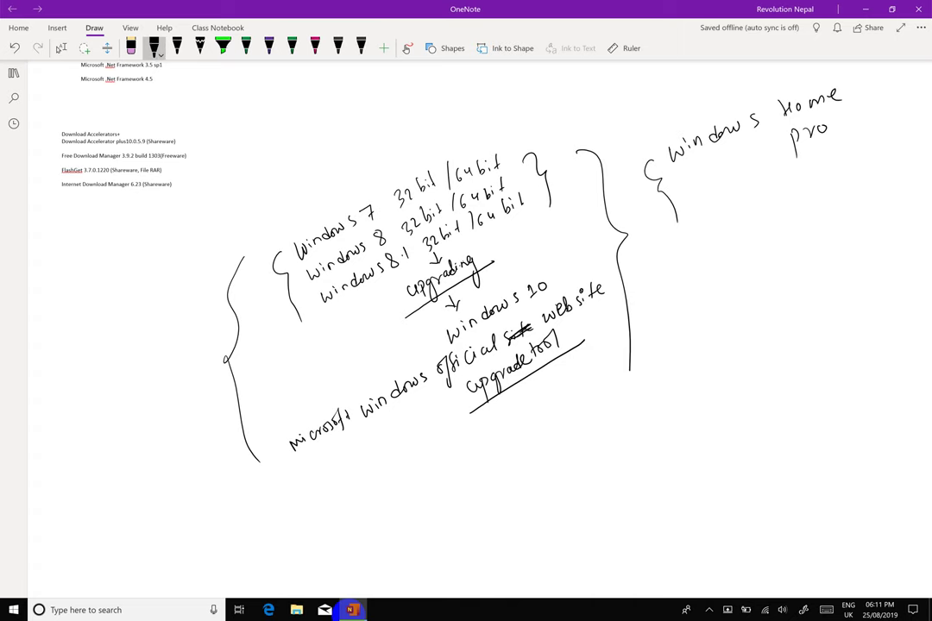
Underline Windows 7, 8 and 8.1 and circle the word 'pro'
{"action": "left_click_drag", "start_coordinate": [295, 259], "coordinate": [394, 206]}
{"action": "left_click_drag", "start_coordinate": [304, 282], "coordinate": [390, 235]}
{"action": "left_click_drag", "start_coordinate": [302, 304], "coordinate": [405, 252]}
{"action": "left_click_drag", "start_coordinate": [295, 345], "coordinate": [436, 246]}
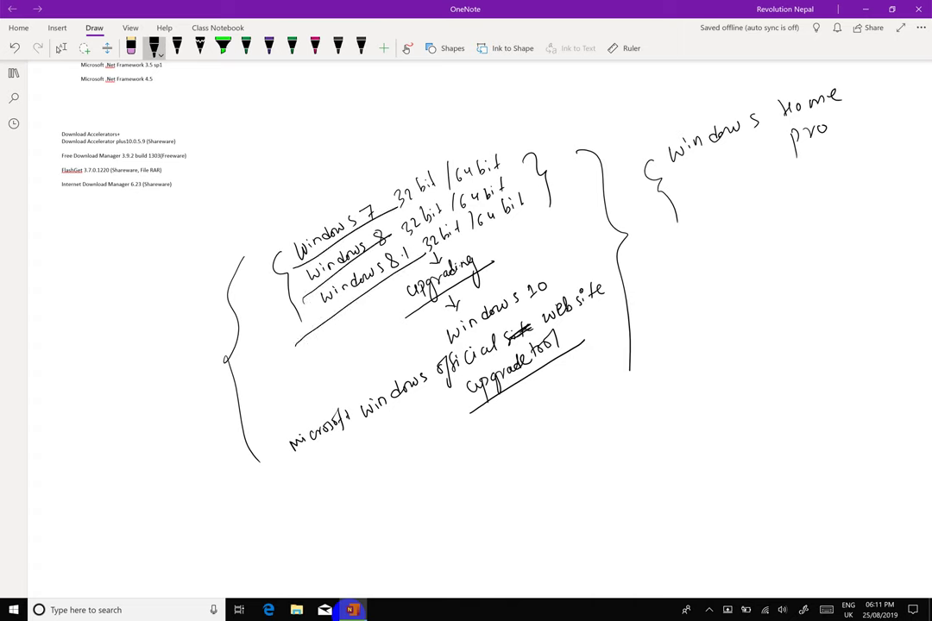
{"action": "mouse_move", "coordinate": [831, 121]}
{"action": "left_mouse_down"}
{"action": "mouse_move", "coordinate": [787, 162]}
{"action": "mouse_move", "coordinate": [827, 118]}
{"action": "left_mouse_up"}
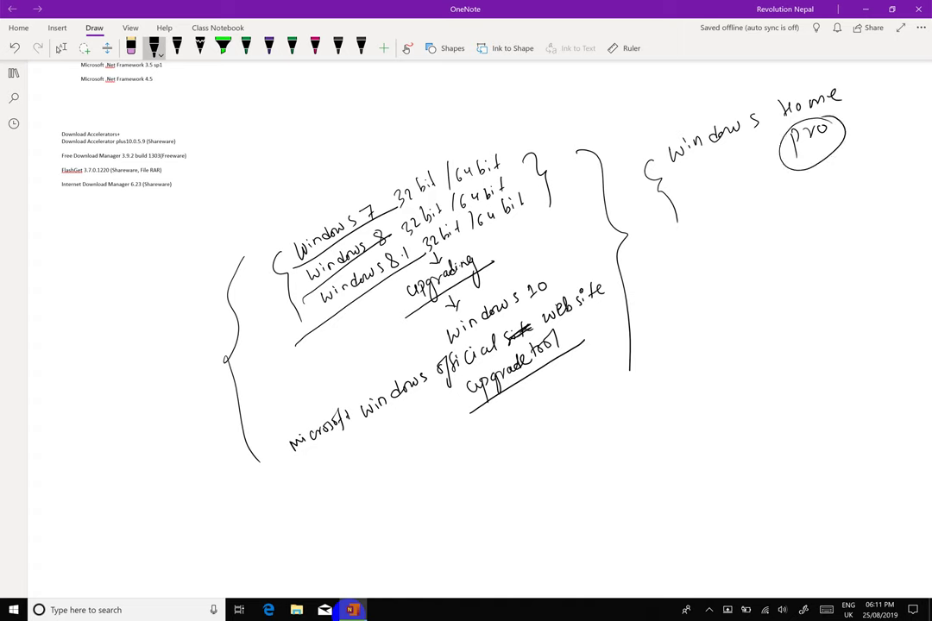
Write 'windows 10 pro' below, and underline both 'windows Home' and 'windows 10 pro'
{"action": "mouse_move", "coordinate": [714, 253]}
{"action": "left_mouse_down"}
{"action": "mouse_move", "coordinate": [751, 259]}
{"action": "mouse_move", "coordinate": [771, 216]}
{"action": "mouse_move", "coordinate": [764, 231]}
{"action": "left_mouse_up"}
{"action": "mouse_move", "coordinate": [773, 226]}
{"action": "left_mouse_down"}
{"action": "mouse_move", "coordinate": [801, 223]}
{"action": "mouse_move", "coordinate": [830, 198]}
{"action": "mouse_move", "coordinate": [848, 205]}
{"action": "mouse_move", "coordinate": [879, 176]}
{"action": "left_mouse_up"}
{"action": "left_click_drag", "start_coordinate": [817, 215], "coordinate": [830, 207]}
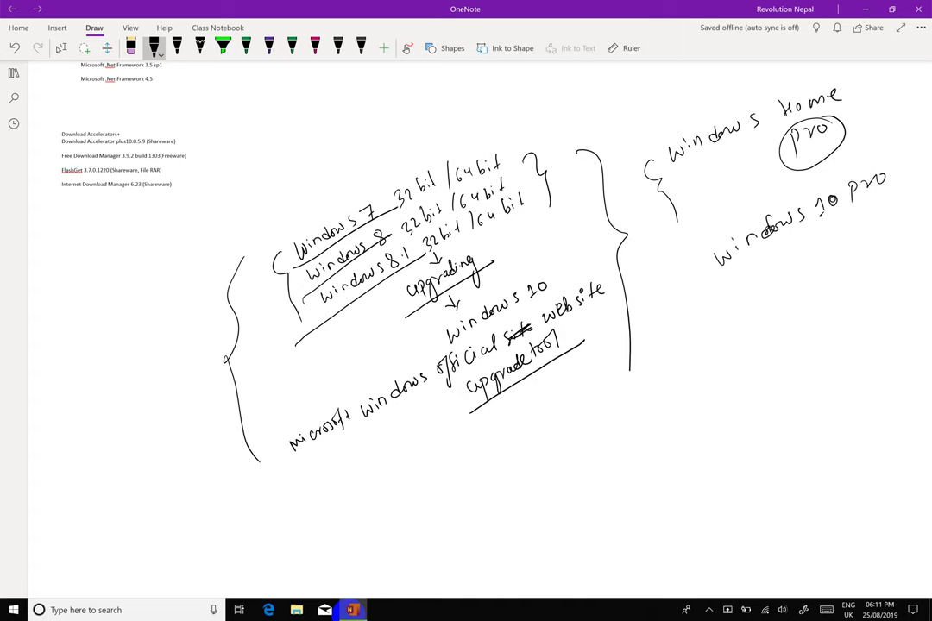
{"action": "left_click_drag", "start_coordinate": [678, 183], "coordinate": [837, 107]}
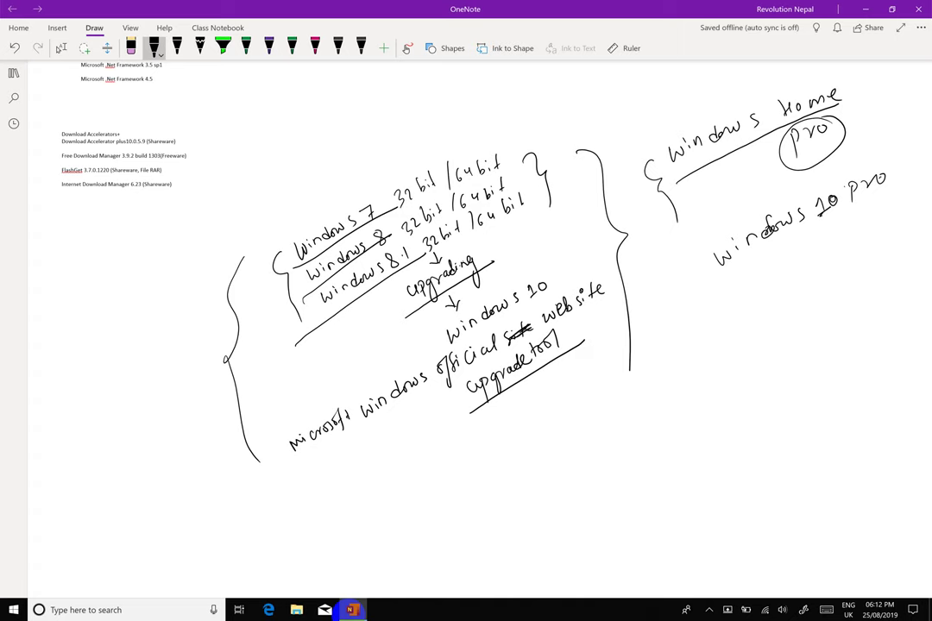
{"action": "left_click_drag", "start_coordinate": [714, 277], "coordinate": [894, 198]}
Stop inking in OneNote and search Bing for 'windows 10 upgrade tool' in a new Edge tab
{"action": "left_click", "coordinate": [61, 48]}
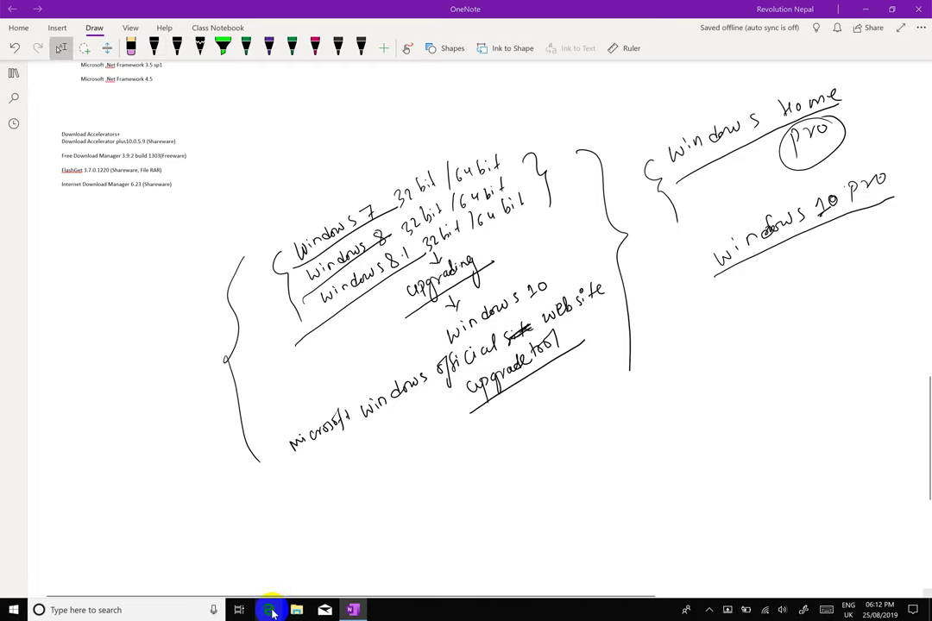
{"action": "left_click", "coordinate": [270, 610]}
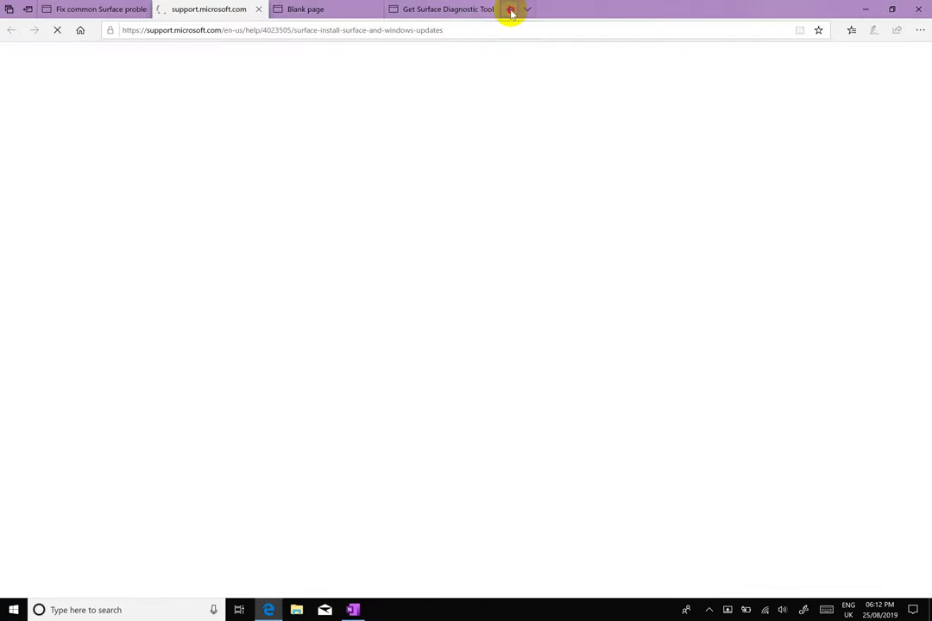
{"action": "left_click", "coordinate": [509, 10]}
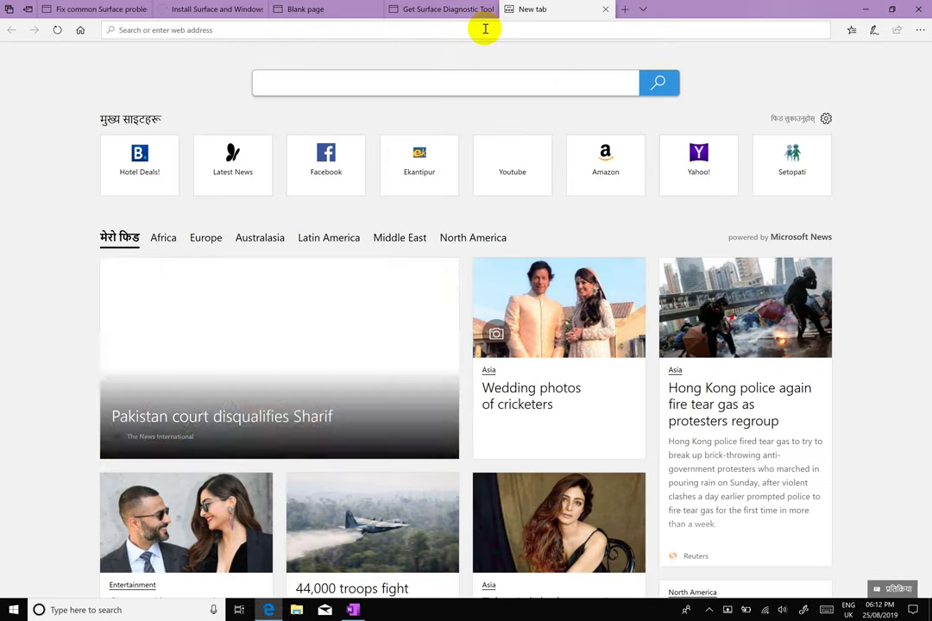
{"action": "type", "text": "window"}
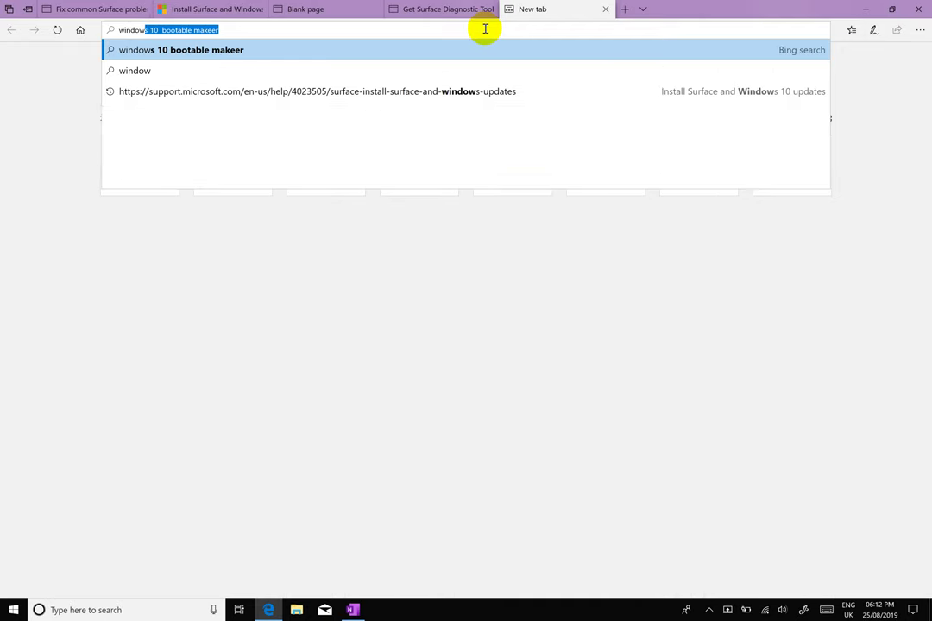
{"action": "type", "text": "s 10"}
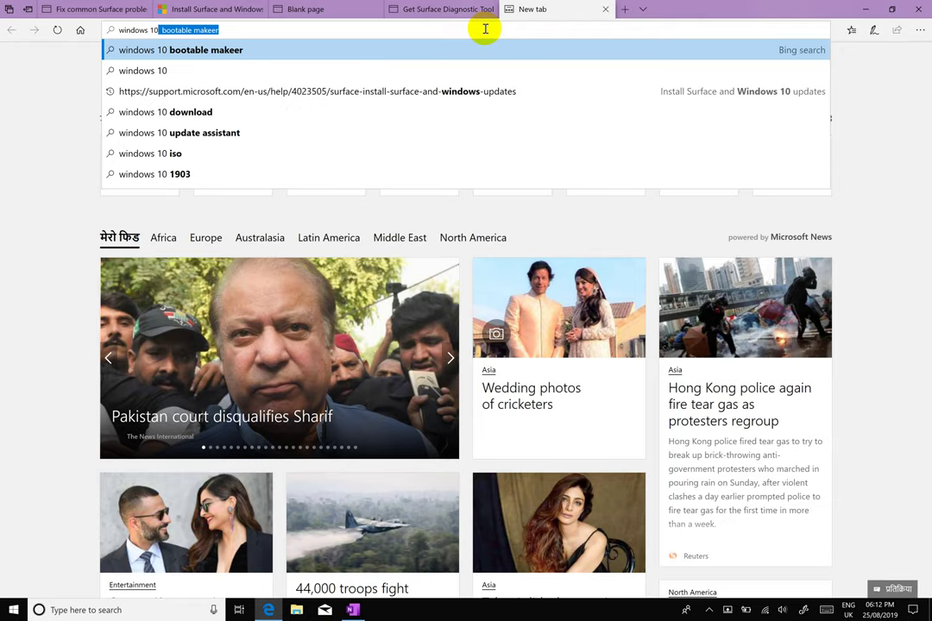
{"action": "type", "text": " u"}
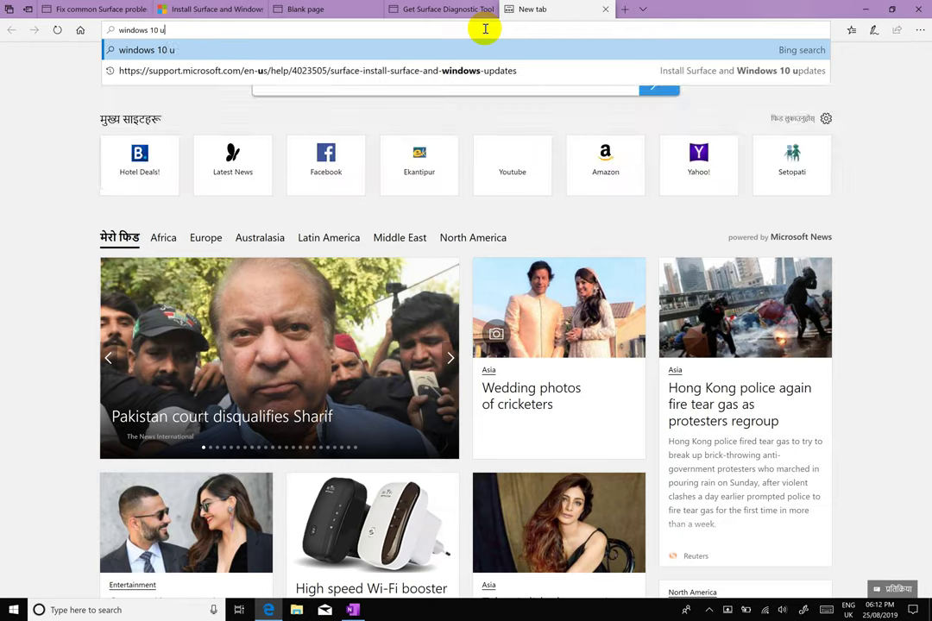
{"action": "type", "text": "pgra"}
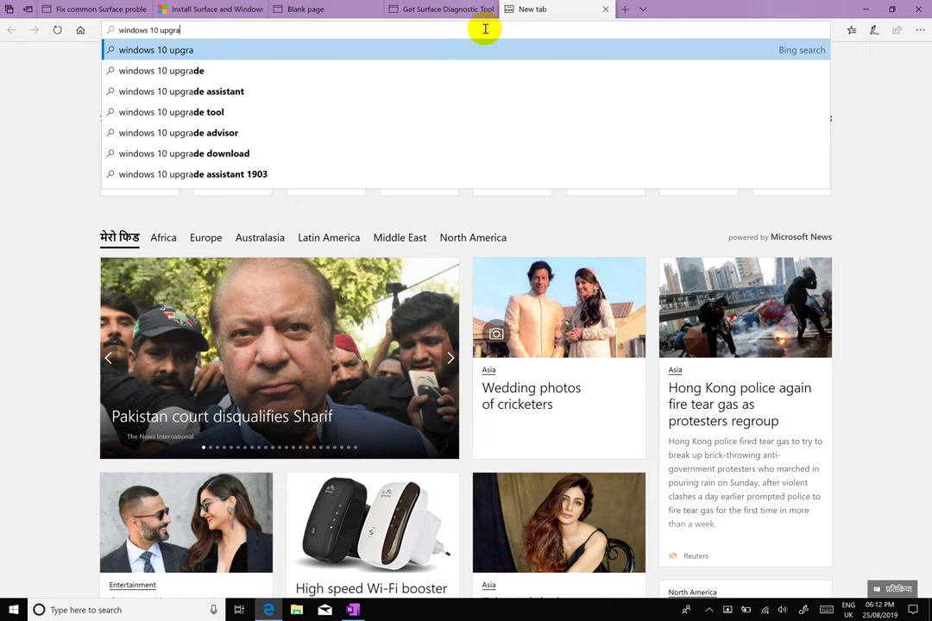
{"action": "key", "text": "Down"}
{"action": "key", "text": "Down"}
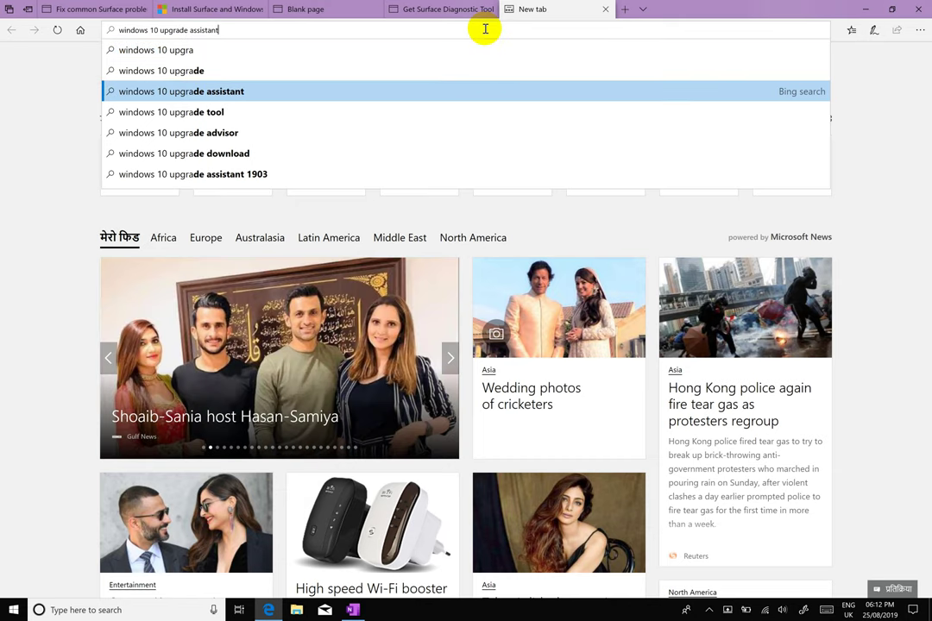
{"action": "key", "text": "Down"}
{"action": "key", "text": "Return"}
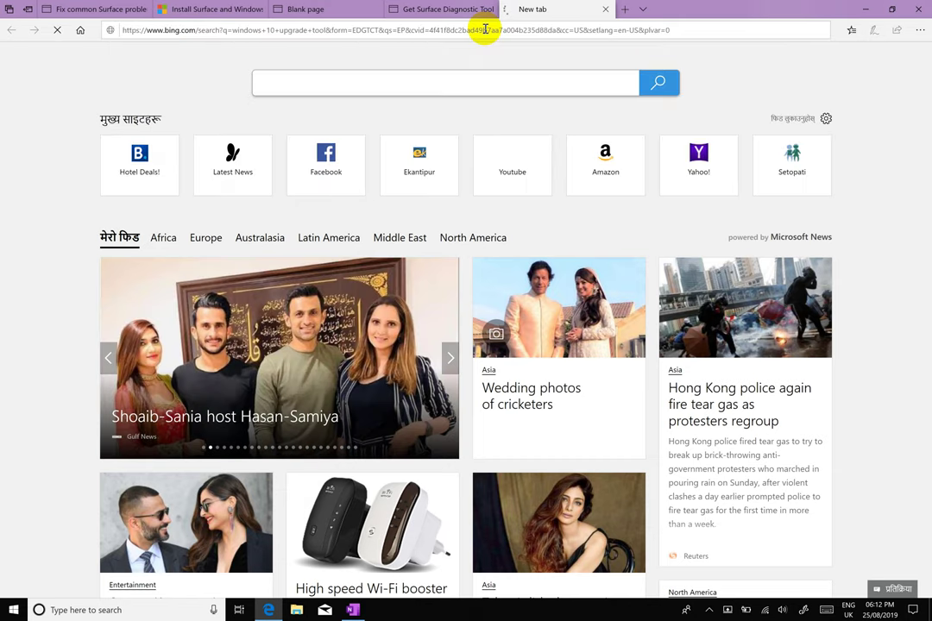
Open the Dell ad result, go back to the Bing results, and start Web Notes with Ctrl+Shift+M
{"action": "left_click", "coordinate": [186, 156]}
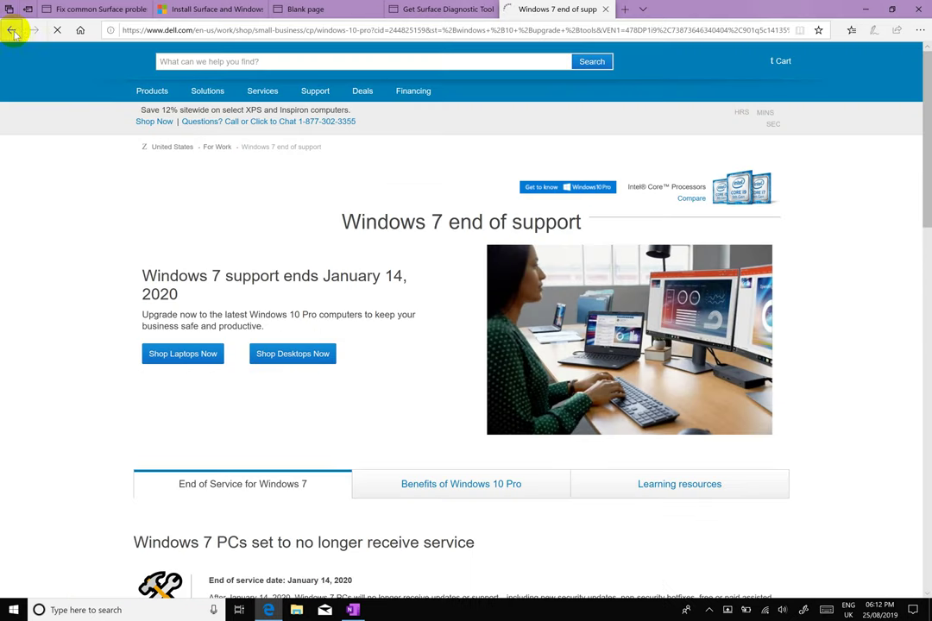
{"action": "left_click", "coordinate": [13, 32]}
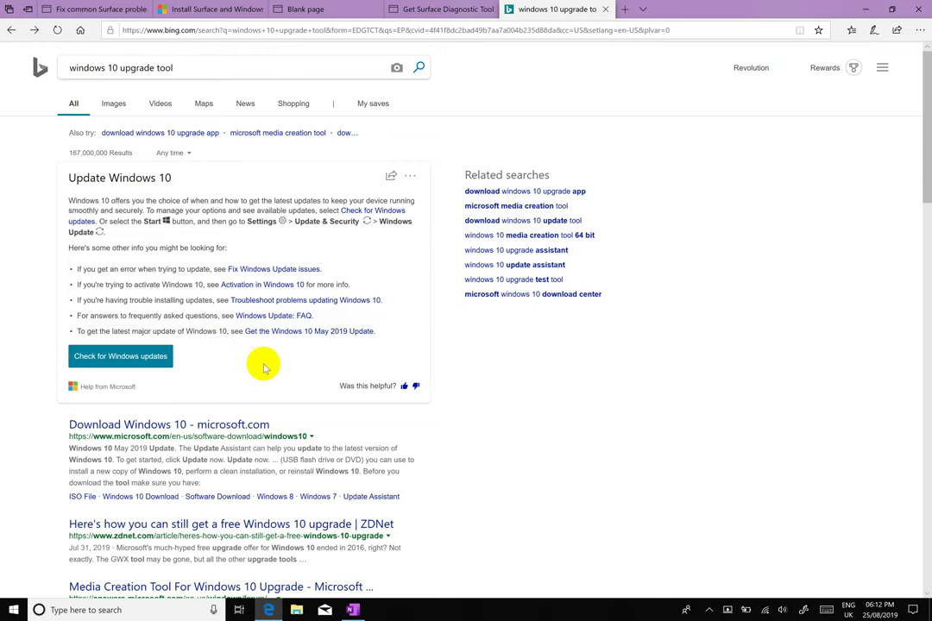
{"action": "key", "text": "ctrl+shift+m"}
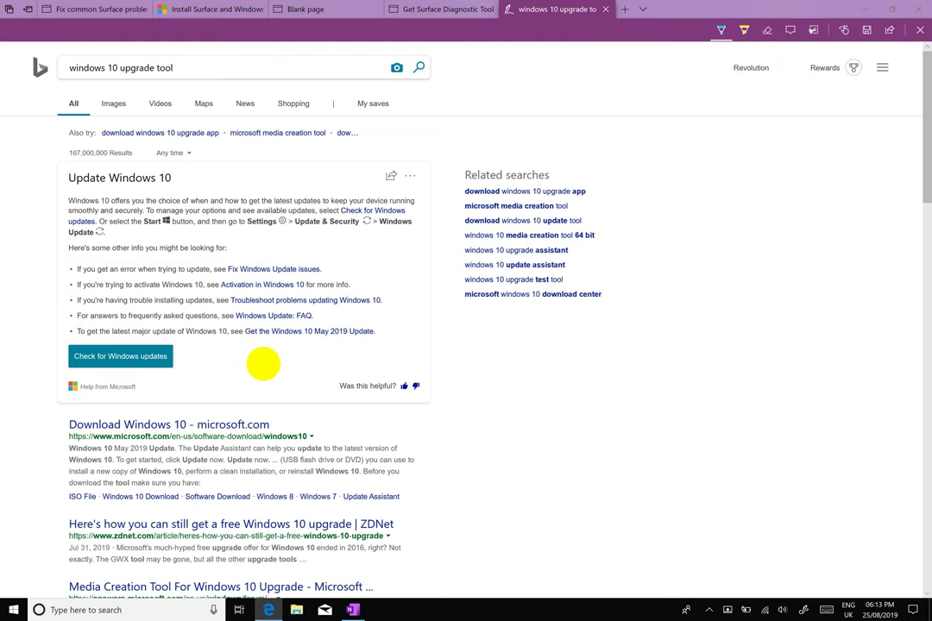
Ink 'win 7, 8, 8.1 → 10' beside Related searches and bracket the version notes
{"action": "mouse_move", "coordinate": [661, 199]}
{"action": "left_mouse_down"}
{"action": "mouse_move", "coordinate": [681, 207]}
{"action": "mouse_move", "coordinate": [762, 161]}
{"action": "mouse_move", "coordinate": [758, 172]}
{"action": "mouse_move", "coordinate": [866, 127]}
{"action": "left_mouse_up"}
{"action": "mouse_move", "coordinate": [723, 210]}
{"action": "left_mouse_down"}
{"action": "mouse_move", "coordinate": [718, 226]}
{"action": "mouse_move", "coordinate": [735, 257]}
{"action": "mouse_move", "coordinate": [816, 207]}
{"action": "mouse_move", "coordinate": [810, 218]}
{"action": "mouse_move", "coordinate": [835, 209]}
{"action": "left_mouse_up"}
{"action": "left_click", "coordinate": [746, 245]}
{"action": "left_click_drag", "start_coordinate": [853, 186], "coordinate": [855, 187]}
{"action": "left_click_drag", "start_coordinate": [653, 195], "coordinate": [665, 327]}
{"action": "mouse_move", "coordinate": [889, 108]}
{"action": "left_mouse_down"}
{"action": "mouse_move", "coordinate": [913, 156]}
{"action": "mouse_move", "coordinate": [906, 227]}
{"action": "left_mouse_up"}
{"action": "left_click_drag", "start_coordinate": [644, 263], "coordinate": [636, 275]}
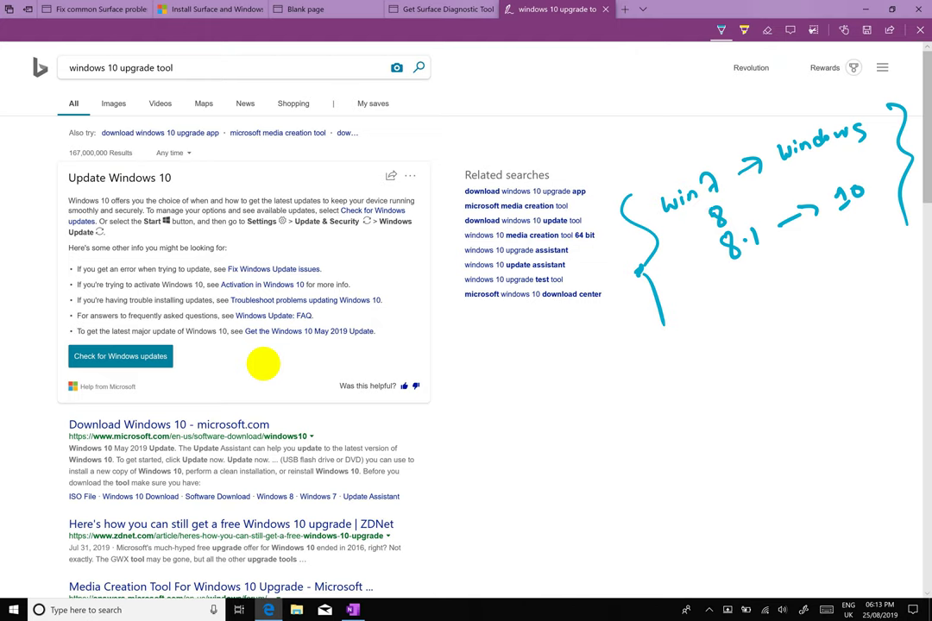
{"action": "left_click_drag", "start_coordinate": [806, 205], "coordinate": [811, 223]}
Ink the Windows 10 requirements 2 Ram and 20 GB, bracket them, and circle the Update Windows 10 heading
{"action": "left_click_drag", "start_coordinate": [668, 359], "coordinate": [676, 369]}
{"action": "mouse_move", "coordinate": [672, 361]}
{"action": "left_mouse_down"}
{"action": "mouse_move", "coordinate": [690, 351]}
{"action": "mouse_move", "coordinate": [708, 366]}
{"action": "mouse_move", "coordinate": [738, 333]}
{"action": "mouse_move", "coordinate": [761, 342]}
{"action": "mouse_move", "coordinate": [793, 326]}
{"action": "left_mouse_up"}
{"action": "left_click_drag", "start_coordinate": [803, 314], "coordinate": [805, 322]}
{"action": "mouse_move", "coordinate": [753, 371]}
{"action": "left_mouse_down"}
{"action": "mouse_move", "coordinate": [765, 383]}
{"action": "mouse_move", "coordinate": [787, 376]}
{"action": "mouse_move", "coordinate": [827, 345]}
{"action": "left_mouse_up"}
{"action": "mouse_move", "coordinate": [754, 405]}
{"action": "left_mouse_down"}
{"action": "mouse_move", "coordinate": [780, 421]}
{"action": "mouse_move", "coordinate": [799, 390]}
{"action": "mouse_move", "coordinate": [822, 383]}
{"action": "mouse_move", "coordinate": [837, 392]}
{"action": "left_mouse_up"}
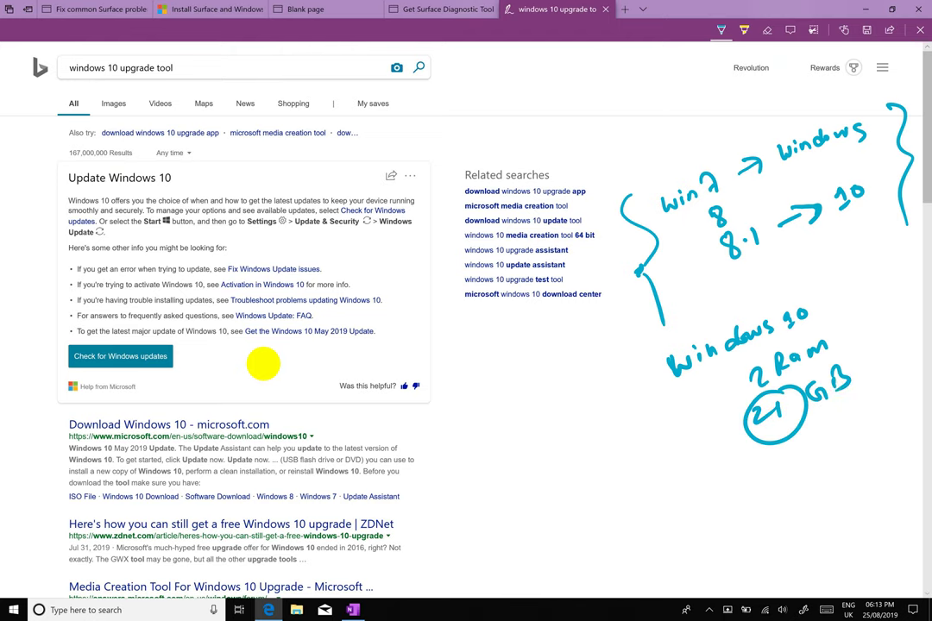
{"action": "left_click_drag", "start_coordinate": [737, 479], "coordinate": [749, 500]}
{"action": "mouse_move", "coordinate": [763, 470]}
{"action": "left_mouse_down"}
{"action": "mouse_move", "coordinate": [789, 480]}
{"action": "mouse_move", "coordinate": [809, 449]}
{"action": "mouse_move", "coordinate": [815, 480]}
{"action": "left_mouse_up"}
{"action": "mouse_move", "coordinate": [777, 432]}
{"action": "left_mouse_down"}
{"action": "mouse_move", "coordinate": [701, 500]}
{"action": "mouse_move", "coordinate": [713, 521]}
{"action": "left_mouse_up"}
{"action": "mouse_move", "coordinate": [639, 366]}
{"action": "left_mouse_down"}
{"action": "mouse_move", "coordinate": [609, 462]}
{"action": "mouse_move", "coordinate": [644, 567]}
{"action": "left_mouse_up"}
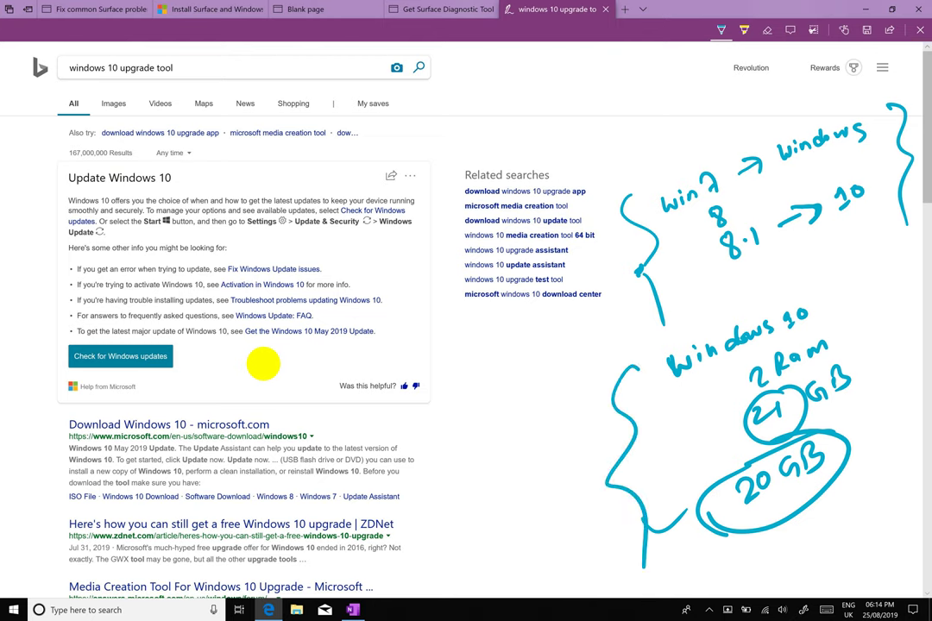
{"action": "mouse_move", "coordinate": [59, 169]}
{"action": "left_mouse_down"}
{"action": "mouse_move", "coordinate": [129, 190]}
{"action": "mouse_move", "coordinate": [173, 166]}
{"action": "mouse_move", "coordinate": [54, 175]}
{"action": "left_mouse_up"}
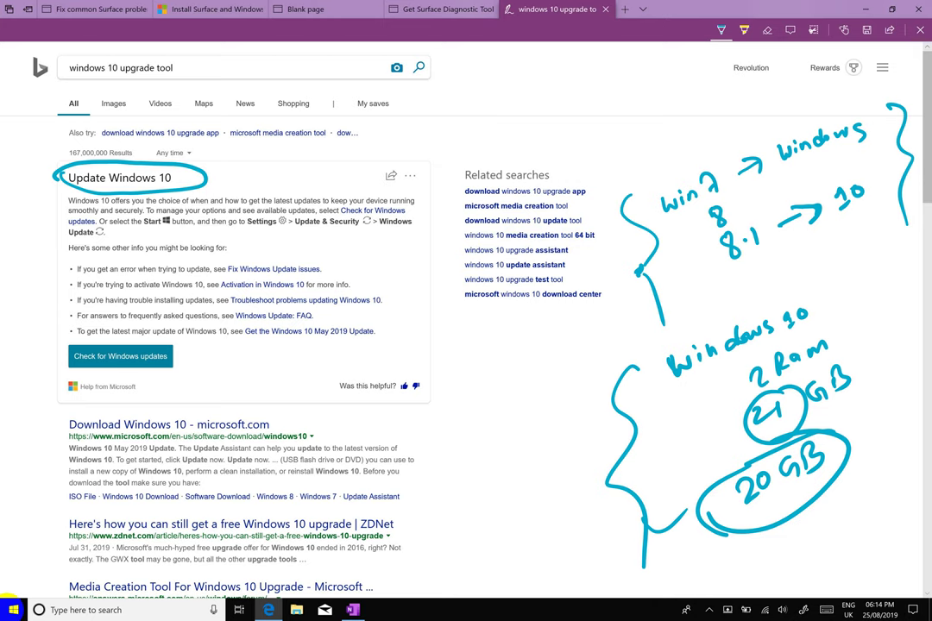
Ink-mark the Windows Update settings path, circle Fix Windows Update issues, and arrow the Troubleshoot link
{"action": "mouse_move", "coordinate": [129, 231]}
{"action": "left_mouse_down"}
{"action": "mouse_move", "coordinate": [200, 208]}
{"action": "mouse_move", "coordinate": [332, 204]}
{"action": "mouse_move", "coordinate": [419, 235]}
{"action": "mouse_move", "coordinate": [268, 248]}
{"action": "mouse_move", "coordinate": [126, 244]}
{"action": "mouse_move", "coordinate": [65, 216]}
{"action": "mouse_move", "coordinate": [138, 220]}
{"action": "left_mouse_up"}
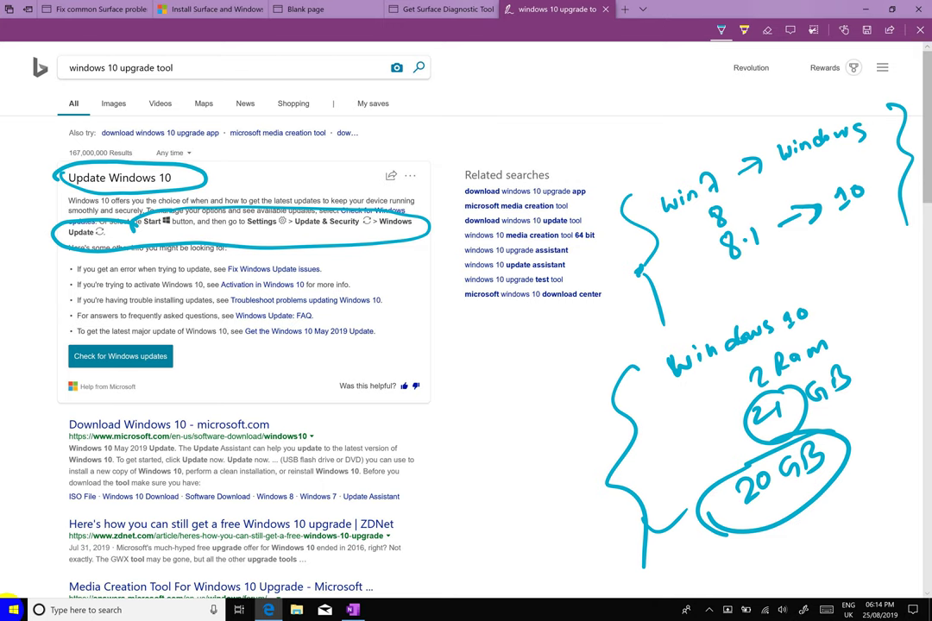
{"action": "mouse_move", "coordinate": [332, 257]}
{"action": "left_mouse_down"}
{"action": "mouse_move", "coordinate": [220, 261]}
{"action": "mouse_move", "coordinate": [220, 278]}
{"action": "mouse_move", "coordinate": [298, 284]}
{"action": "mouse_move", "coordinate": [340, 273]}
{"action": "mouse_move", "coordinate": [326, 257]}
{"action": "left_mouse_up"}
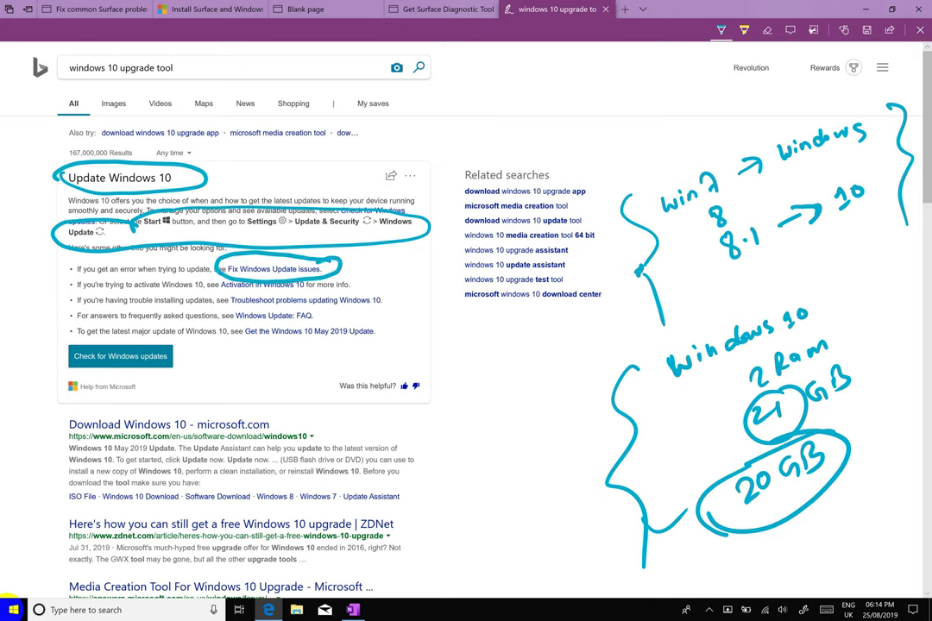
{"action": "mouse_move", "coordinate": [385, 291]}
{"action": "left_mouse_down"}
{"action": "mouse_move", "coordinate": [237, 294]}
{"action": "mouse_move", "coordinate": [382, 300]}
{"action": "mouse_move", "coordinate": [394, 292]}
{"action": "left_mouse_up"}
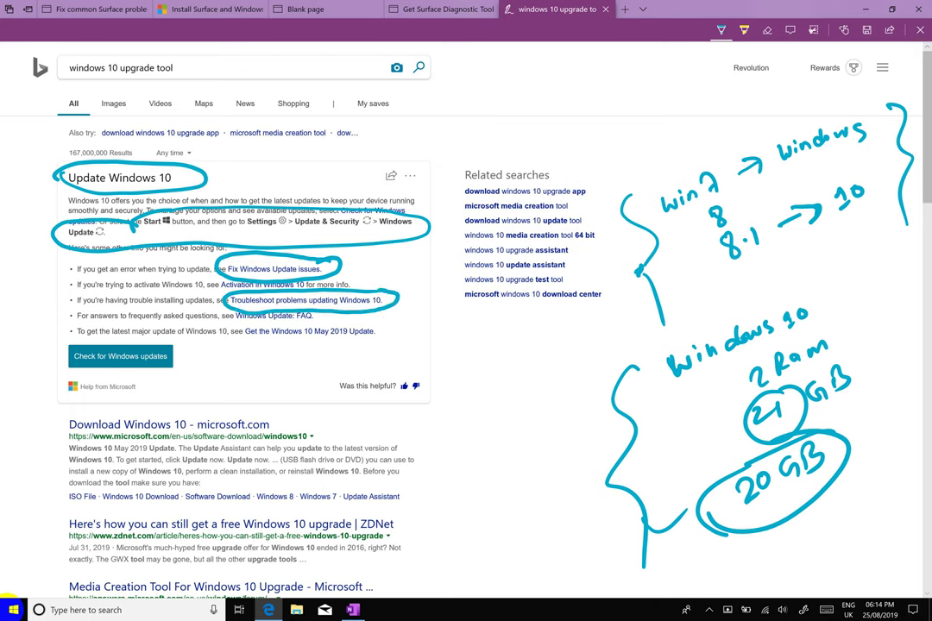
{"action": "left_click_drag", "start_coordinate": [246, 291], "coordinate": [223, 316]}
Scroll down and circle the Media Creation Tool result in ink
{"action": "scroll", "coordinate": [466, 319], "scroll_direction": "down", "scroll_amount": 3}
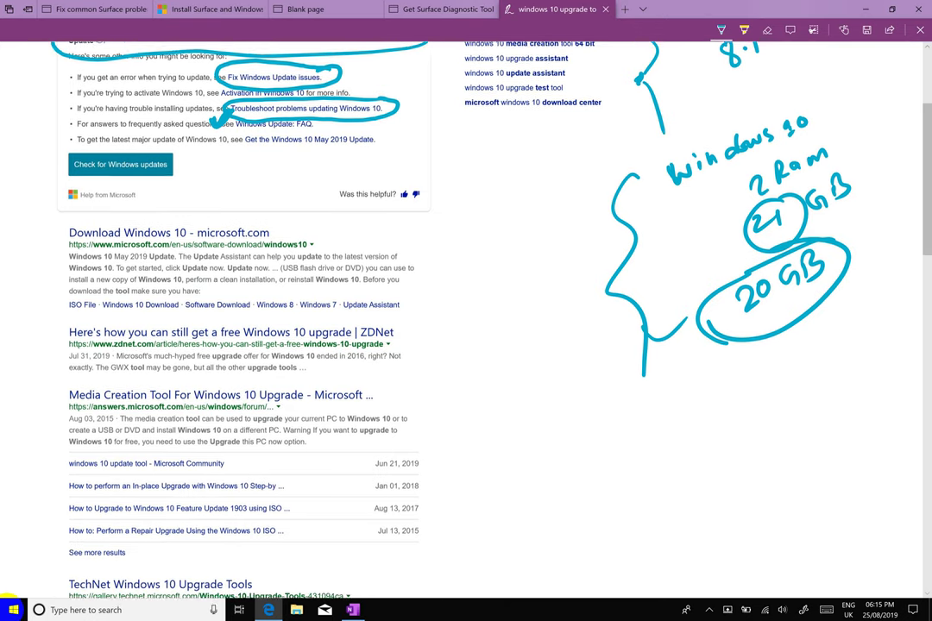
{"action": "scroll", "coordinate": [466, 320], "scroll_direction": "down", "scroll_amount": 2}
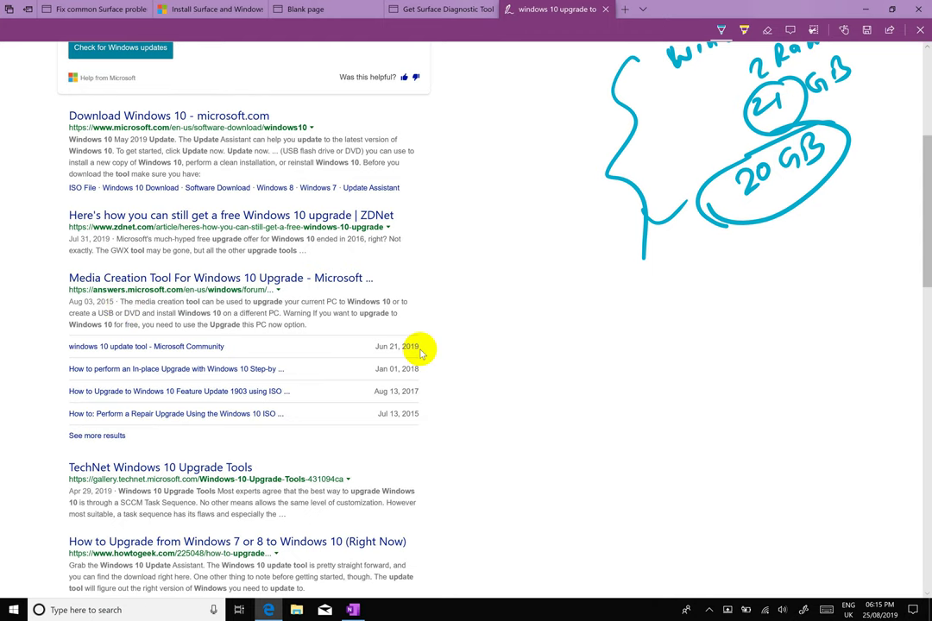
{"action": "mouse_move", "coordinate": [182, 265]}
{"action": "left_mouse_down"}
{"action": "mouse_move", "coordinate": [61, 275]}
{"action": "mouse_move", "coordinate": [126, 298]}
{"action": "mouse_move", "coordinate": [192, 297]}
{"action": "mouse_move", "coordinate": [188, 264]}
{"action": "left_mouse_up"}
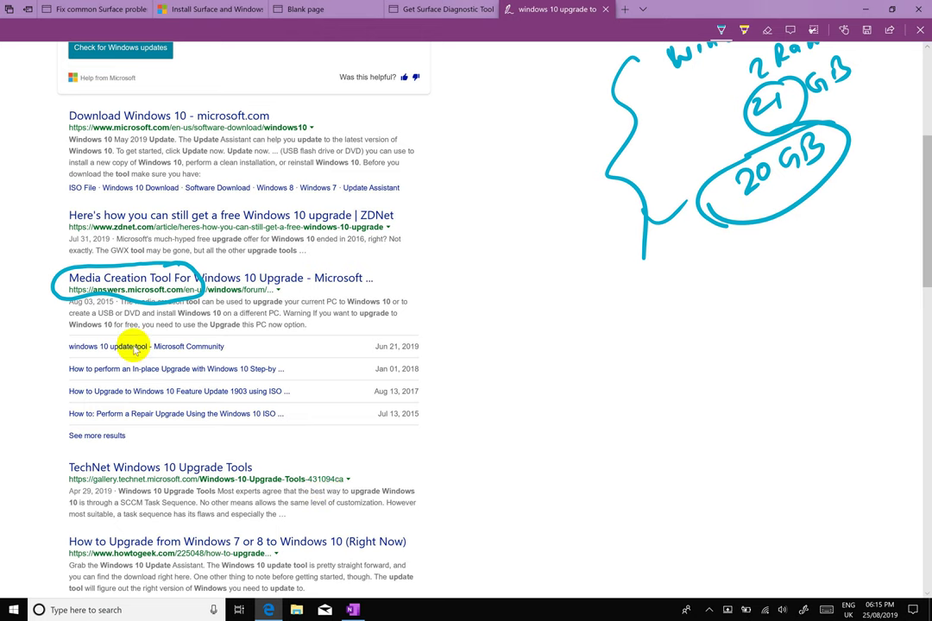
Exit Web Notes without saving the ink, then scroll the plain results
{"action": "left_click", "coordinate": [921, 30]}
{"action": "left_click", "coordinate": [452, 321]}
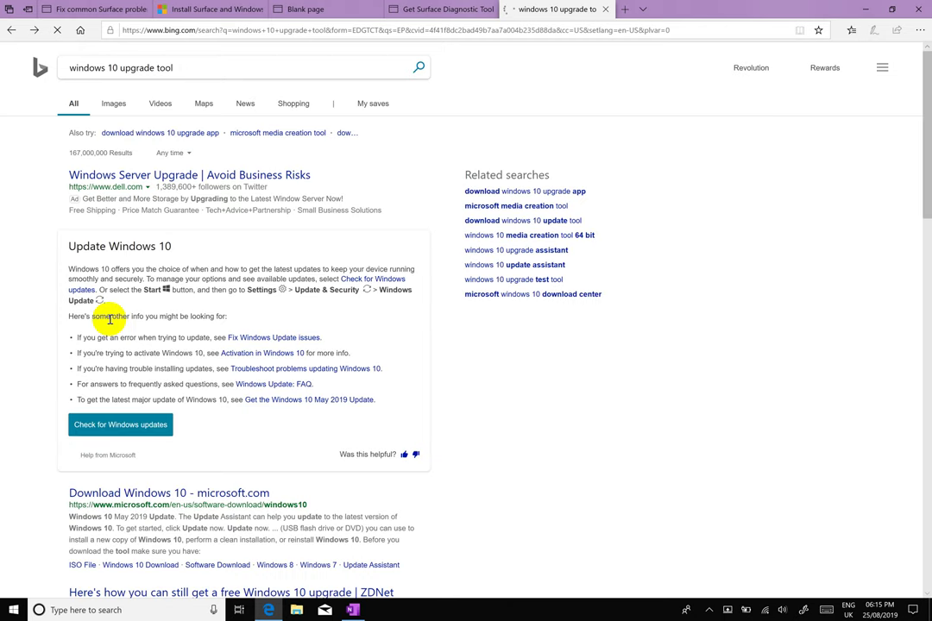
{"action": "scroll", "coordinate": [138, 346], "scroll_direction": "down", "scroll_amount": 3}
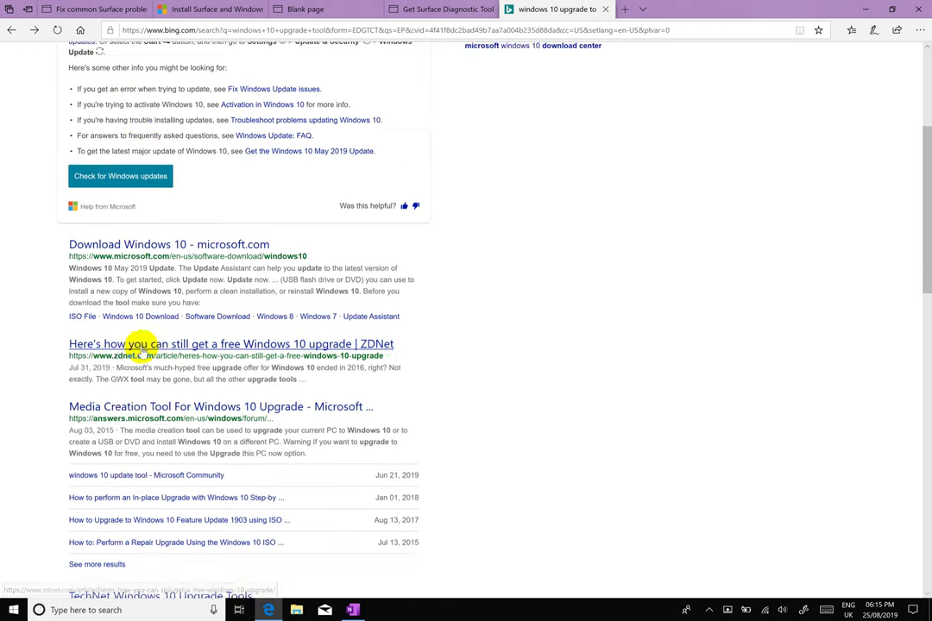
{"action": "scroll", "coordinate": [138, 348], "scroll_direction": "down", "scroll_amount": 2}
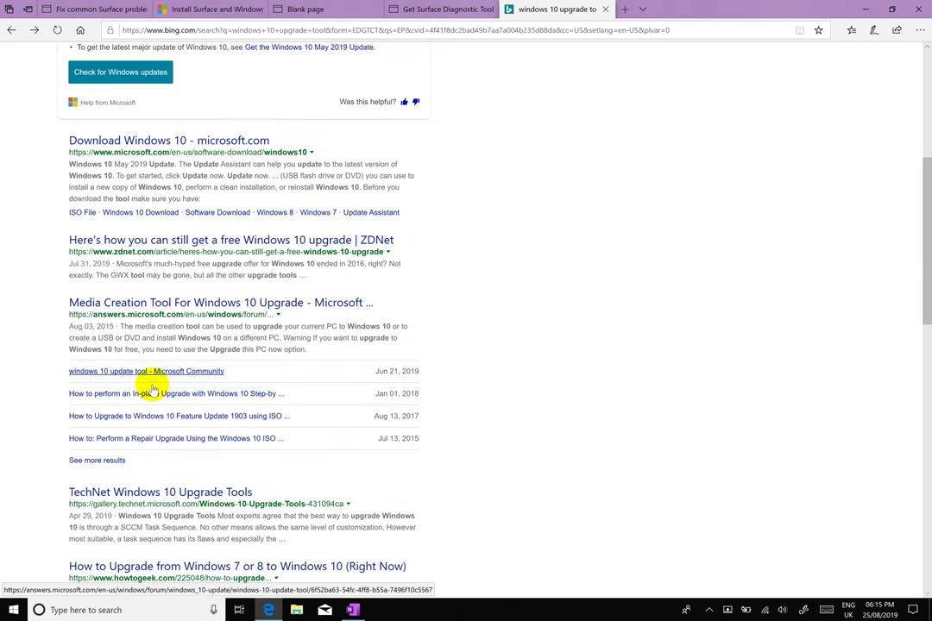
Open the Microsoft Community thread and close the Surface diagnostic, Blank page, Install Surface and Fix Surface problems tabs
{"action": "scroll", "coordinate": [148, 371], "scroll_direction": "down", "scroll_amount": 1}
{"action": "left_click", "coordinate": [150, 310]}
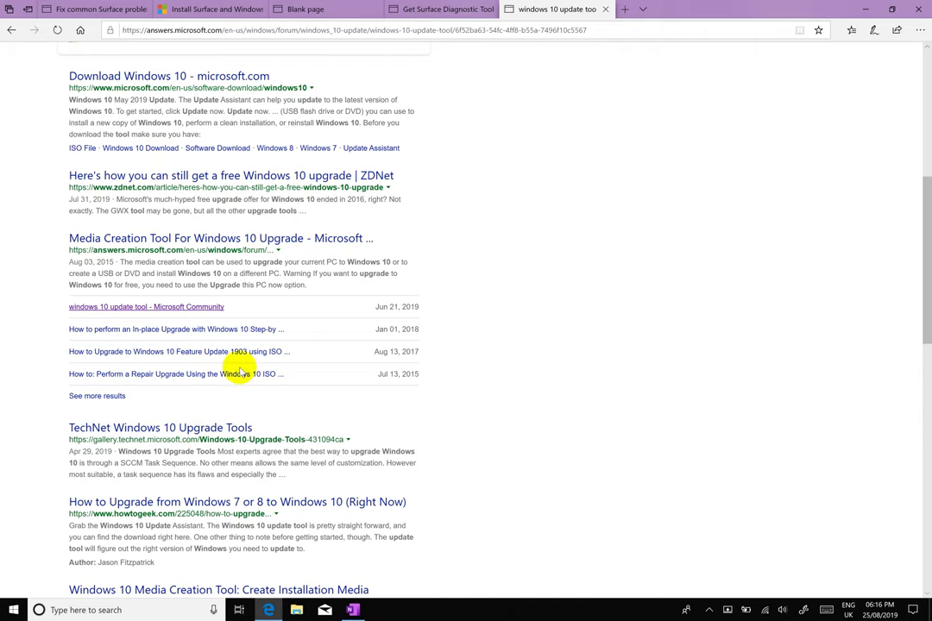
{"action": "left_click", "coordinate": [479, 8]}
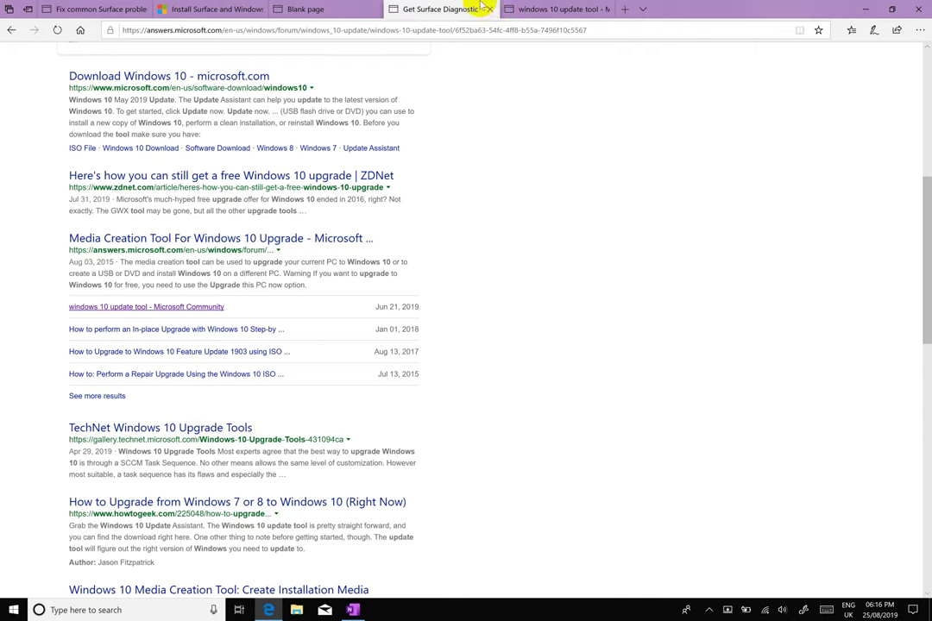
{"action": "left_click", "coordinate": [488, 9]}
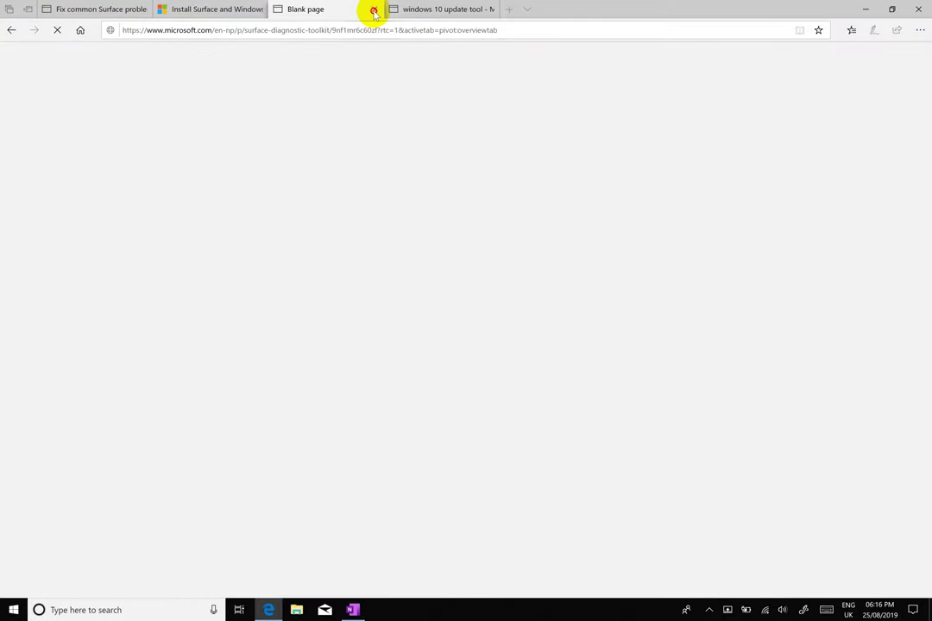
{"action": "left_click", "coordinate": [374, 9]}
{"action": "left_click", "coordinate": [257, 8]}
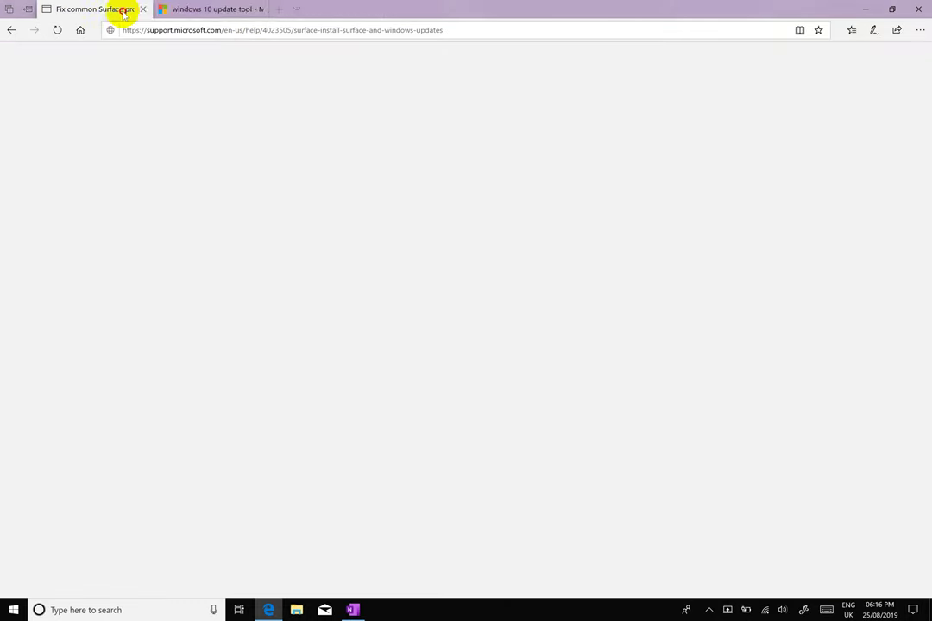
{"action": "left_click", "coordinate": [143, 9]}
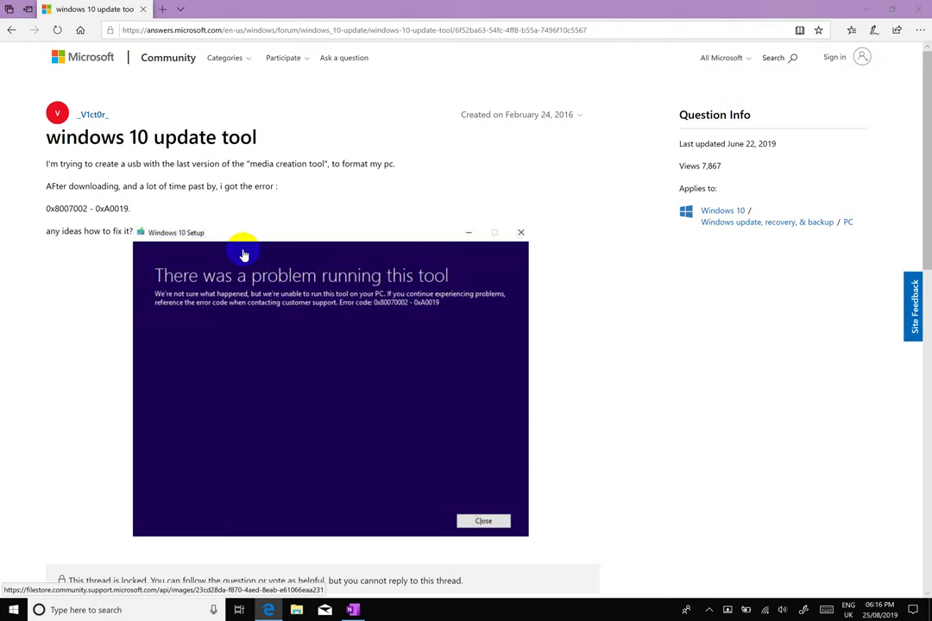
Scroll through the community thread, then go back to the Bing results
{"action": "scroll", "coordinate": [178, 246], "scroll_direction": "down", "scroll_amount": 3}
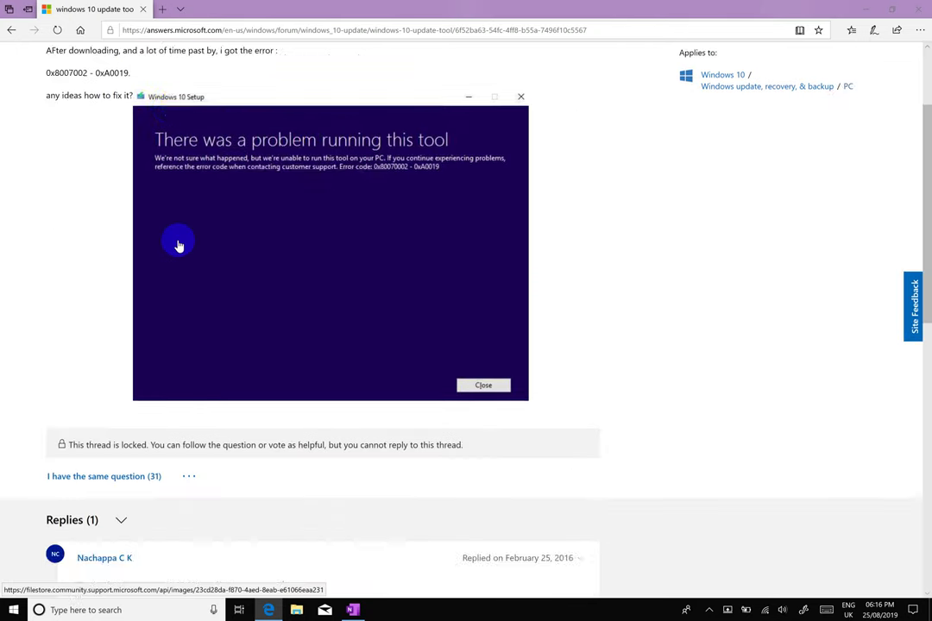
{"action": "scroll", "coordinate": [179, 245], "scroll_direction": "down", "scroll_amount": 4}
{"action": "scroll", "coordinate": [182, 233], "scroll_direction": "up", "scroll_amount": 5}
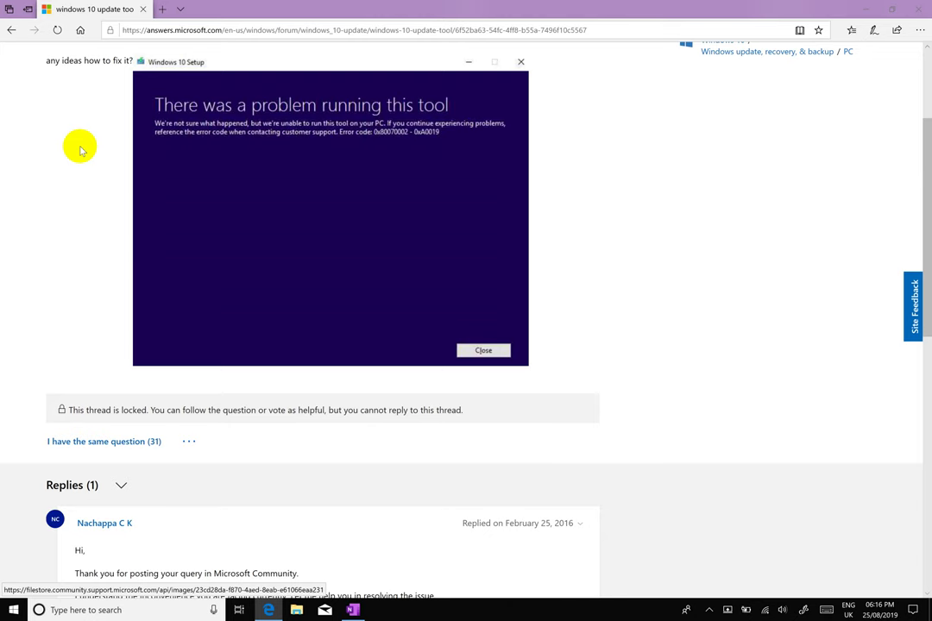
{"action": "left_click", "coordinate": [12, 32]}
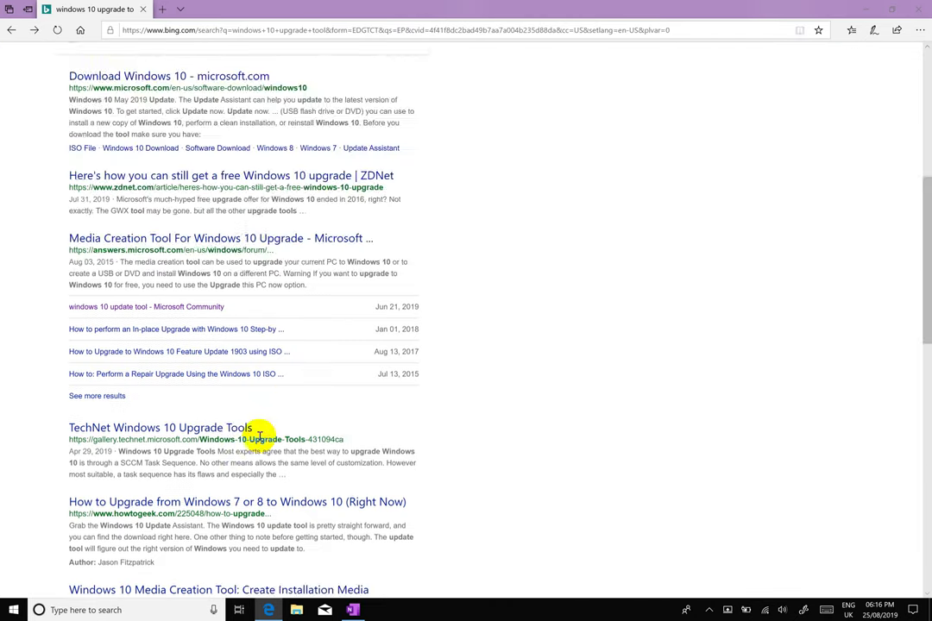
Open the TechNet Windows 10 Upgrade Tools result and agree to its license terms
{"action": "scroll", "coordinate": [259, 436], "scroll_direction": "down", "scroll_amount": 3}
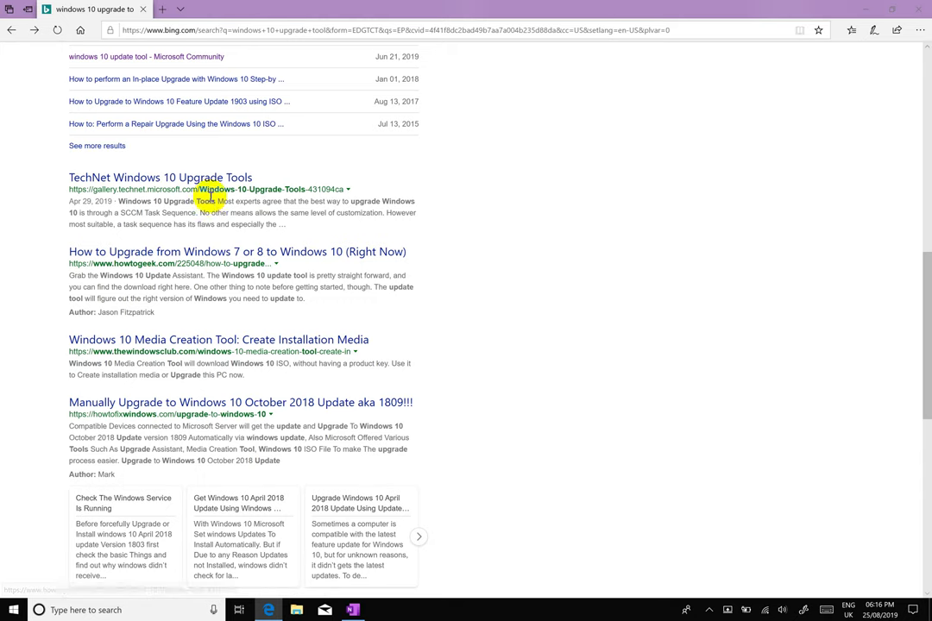
{"action": "left_click", "coordinate": [212, 178]}
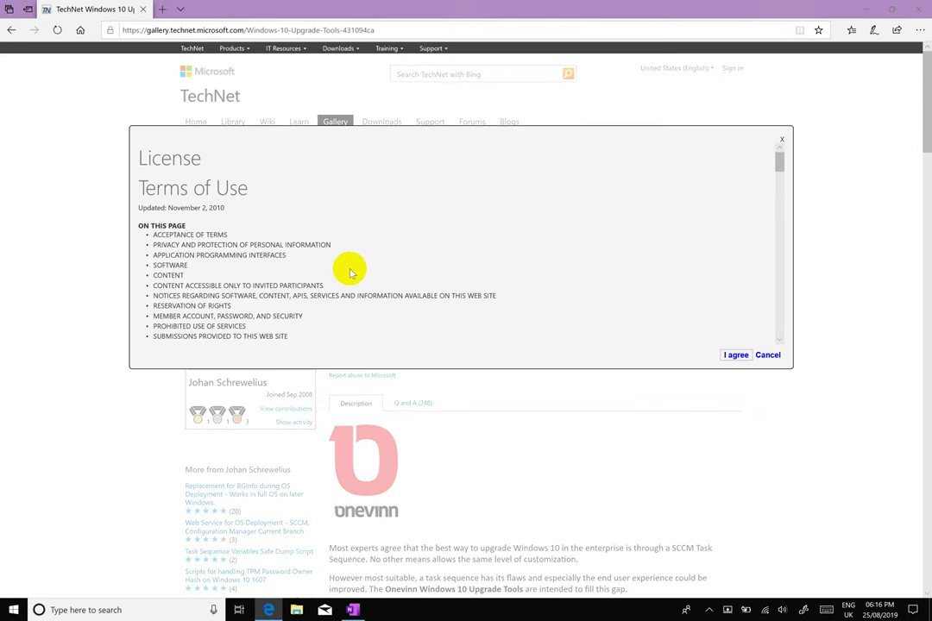
{"action": "left_click", "coordinate": [736, 355]}
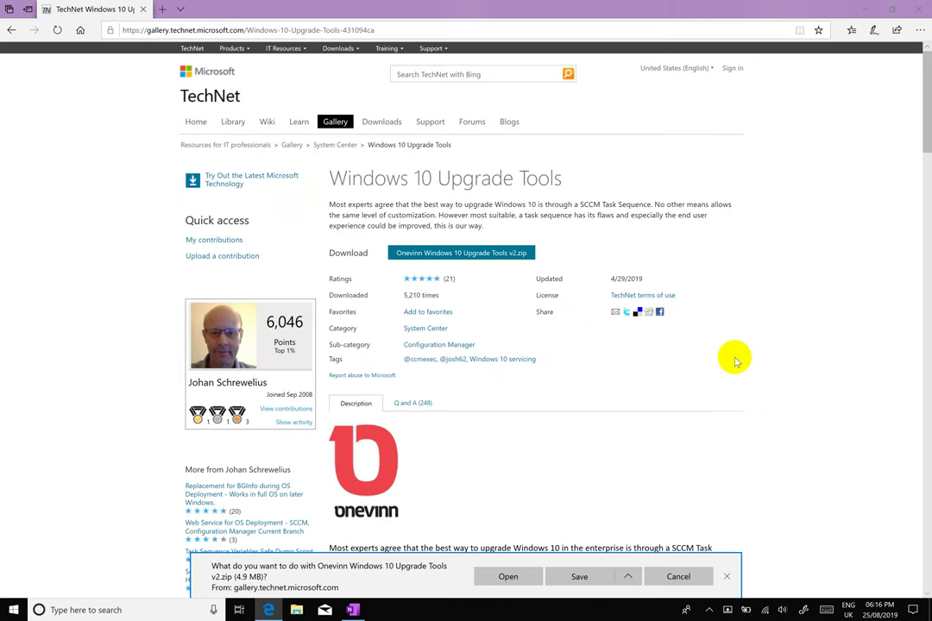
Finish downloading Onevinn Windows 10 Upgrade Tools v2.zip and show it (5,004 KB) in the Downloads folder
{"action": "left_click", "coordinate": [578, 576]}
{"action": "left_click", "coordinate": [655, 580]}
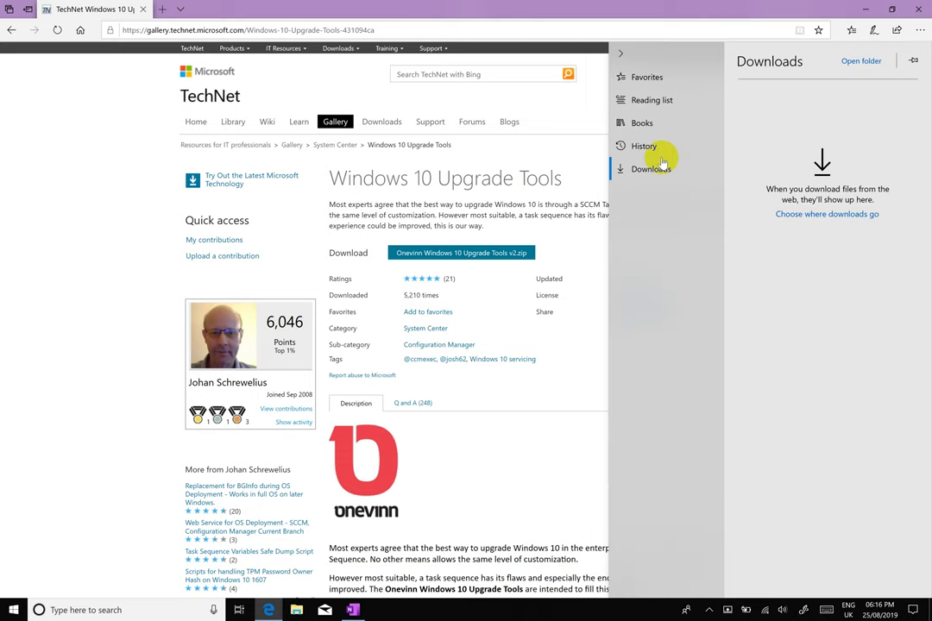
{"action": "left_click", "coordinate": [853, 62]}
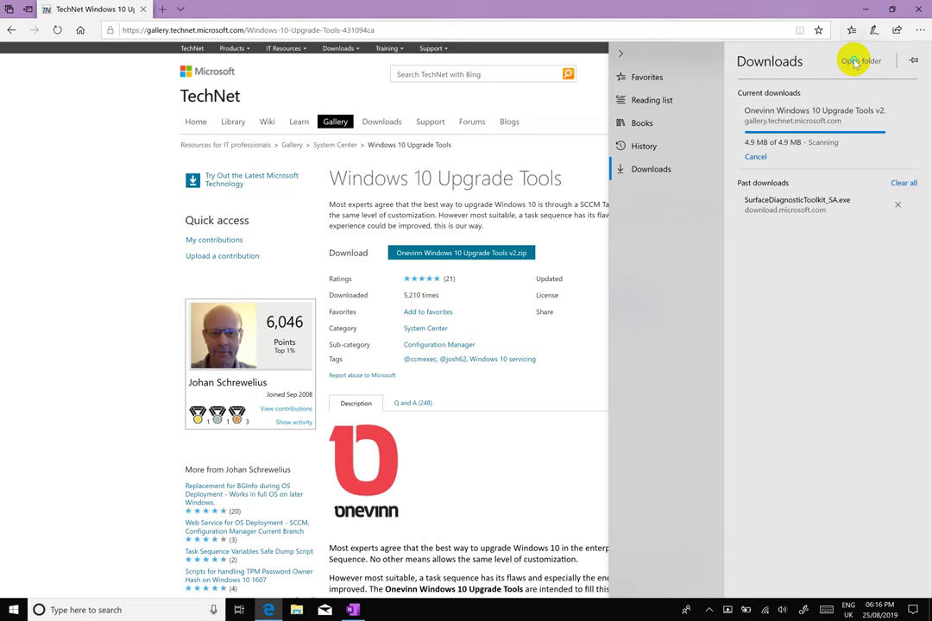
{"action": "right_click", "coordinate": [743, 126]}
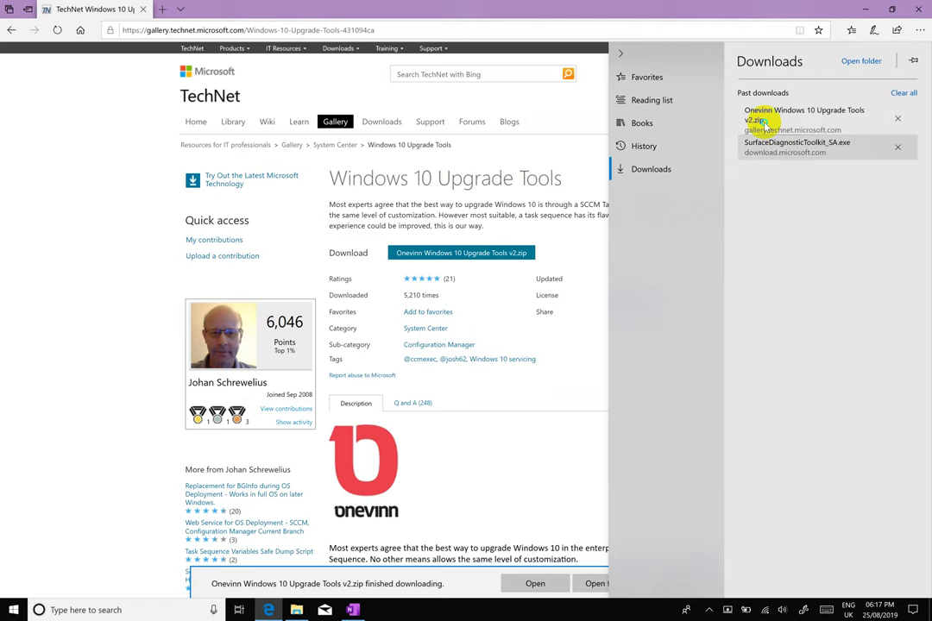
{"action": "left_click", "coordinate": [768, 122]}
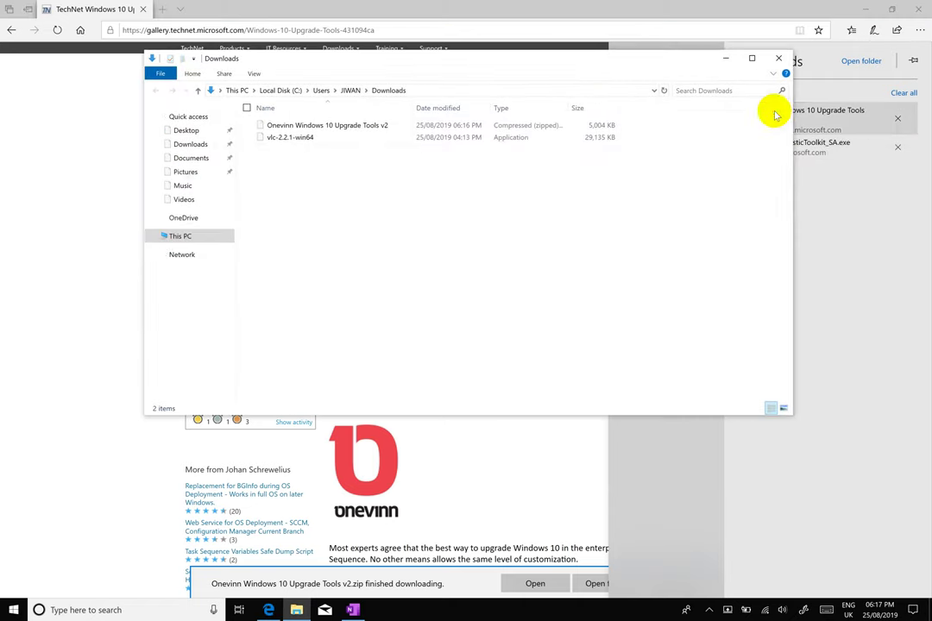
Open the Onevinn zip, look inside its Beta versions folder, then close File Explorer
{"action": "right_click", "coordinate": [775, 115]}
{"action": "left_click", "coordinate": [364, 146]}
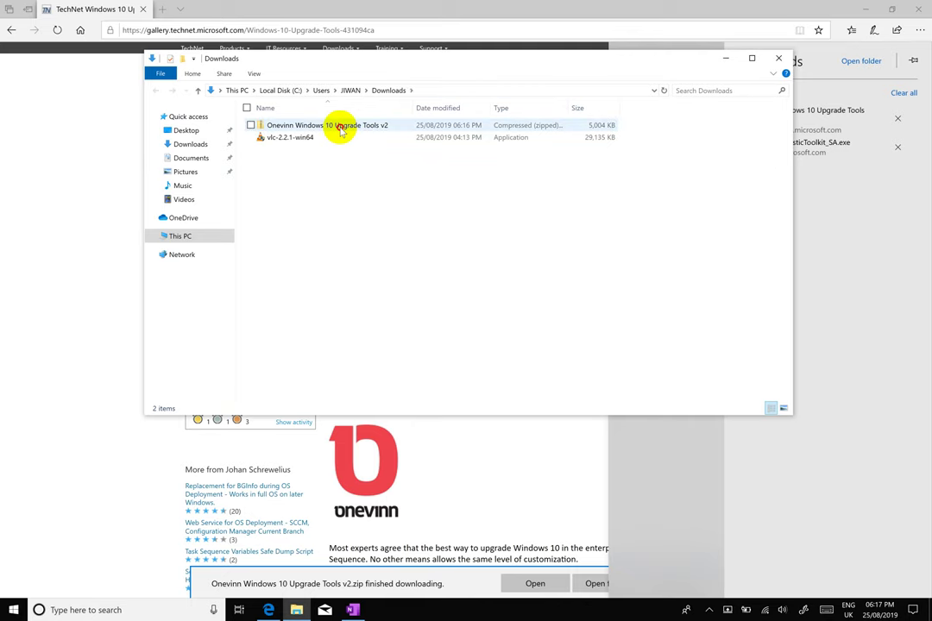
{"action": "left_click", "coordinate": [344, 128]}
{"action": "double_click", "coordinate": [343, 127]}
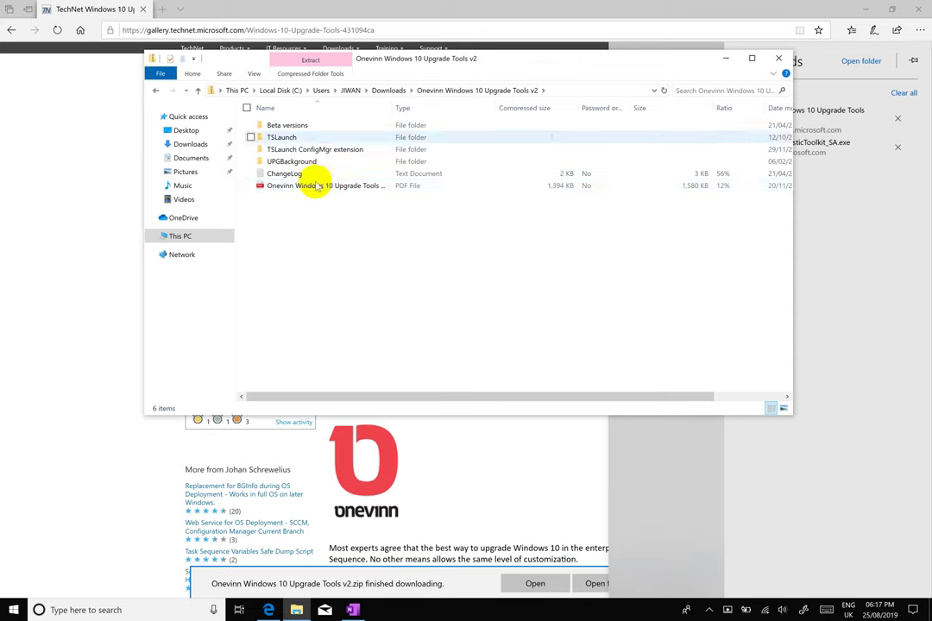
{"action": "double_click", "coordinate": [285, 126]}
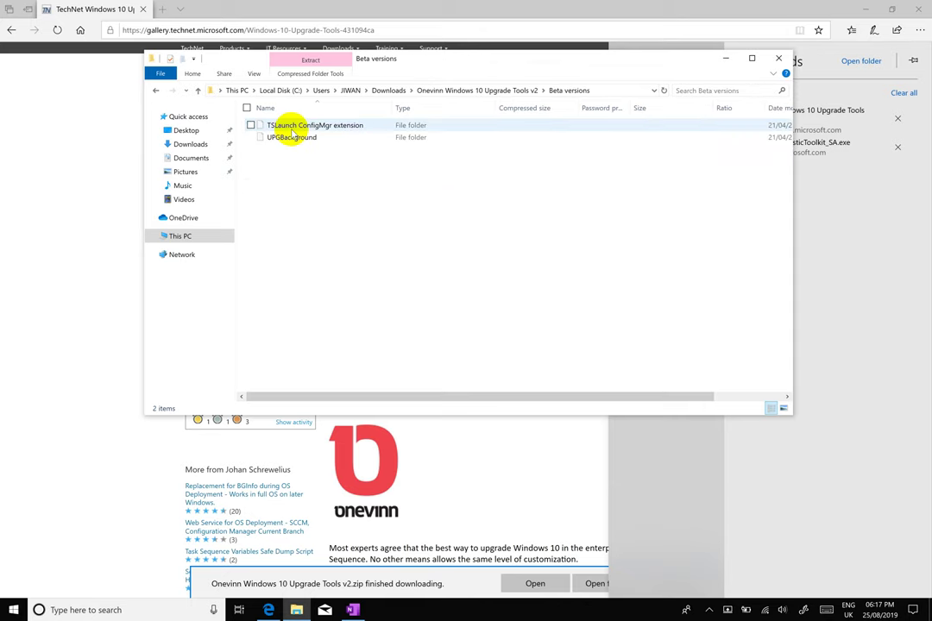
{"action": "left_click", "coordinate": [155, 90]}
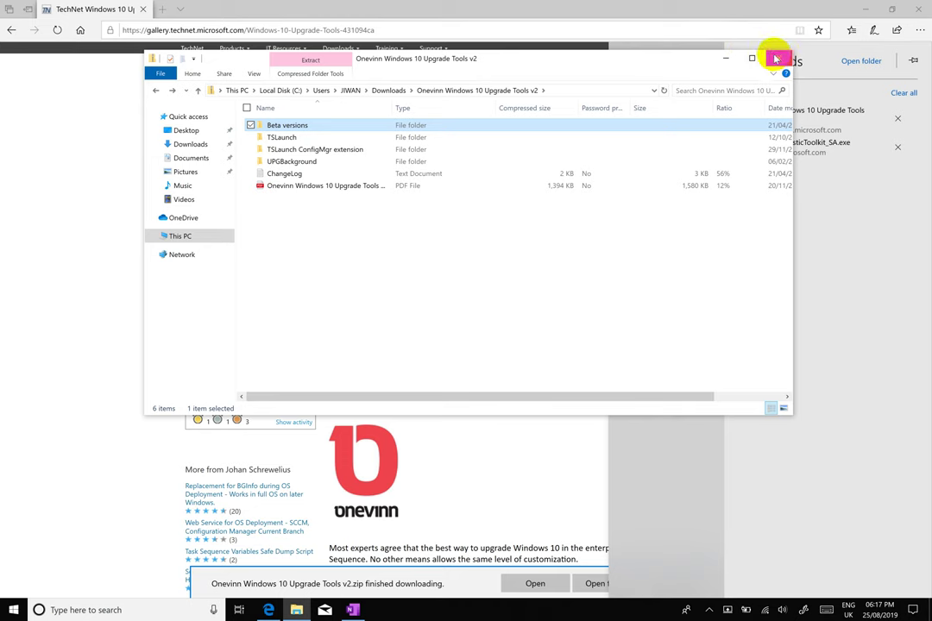
{"action": "left_click", "coordinate": [778, 58]}
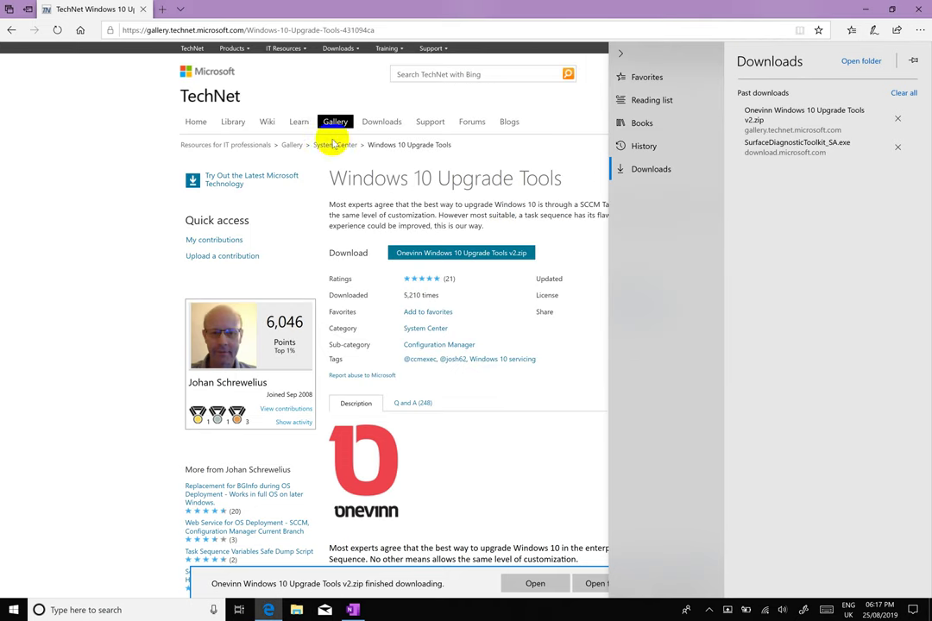
Close Edge and scroll across the handwritten Windows upgrade notes in OneNote
{"action": "left_click", "coordinate": [919, 9]}
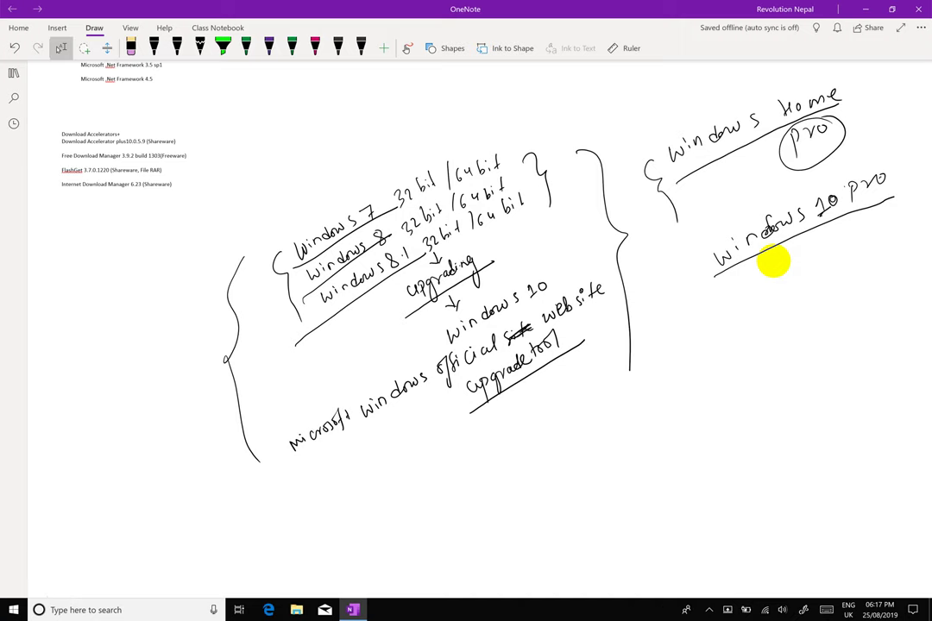
{"action": "scroll", "coordinate": [773, 260], "scroll_direction": "down", "scroll_amount": 4}
{"action": "scroll", "coordinate": [773, 261], "scroll_direction": "right", "scroll_amount": 6}
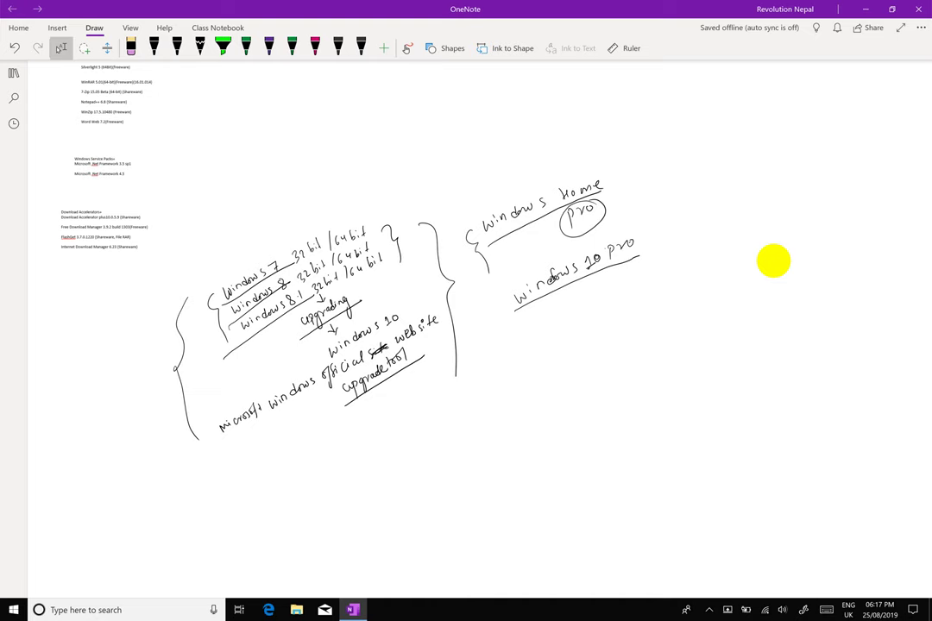
Try the pink pen and its colour options, then return to selecting
{"action": "left_click", "coordinate": [315, 47]}
{"action": "left_click", "coordinate": [315, 47]}
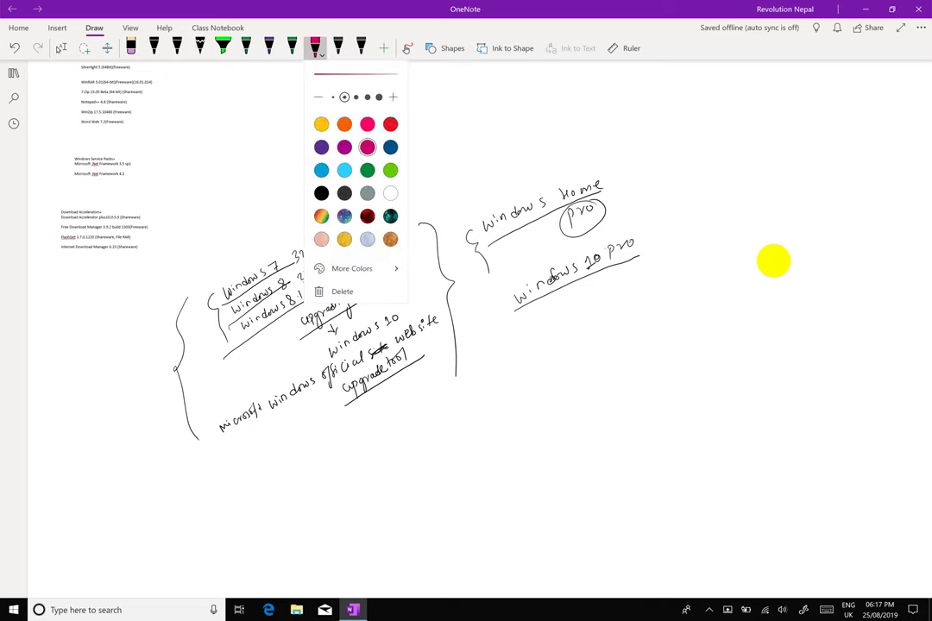
{"action": "left_click", "coordinate": [773, 261]}
{"action": "scroll", "coordinate": [773, 260], "scroll_direction": "down", "scroll_amount": 4}
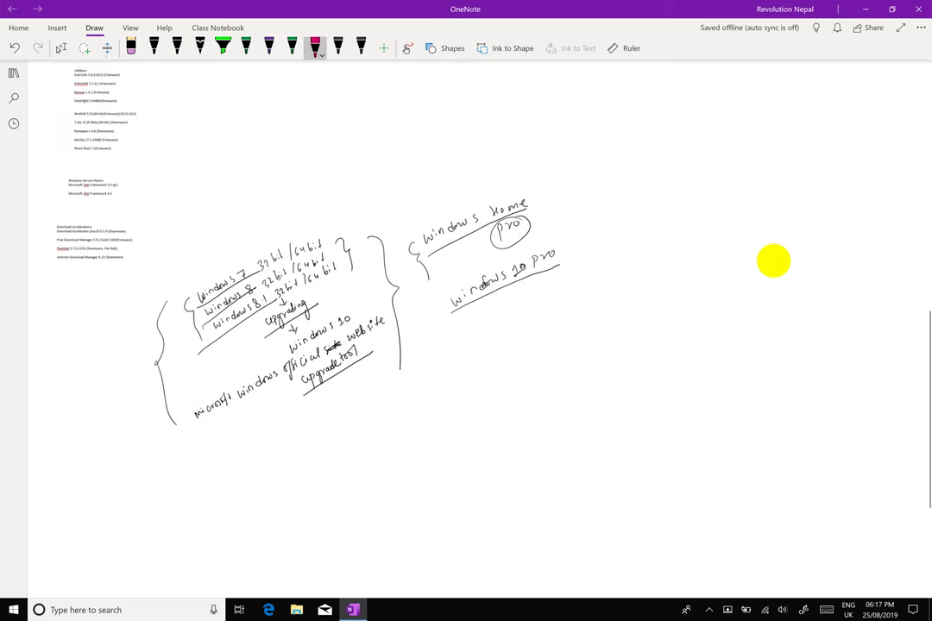
{"action": "key", "text": "Escape"}
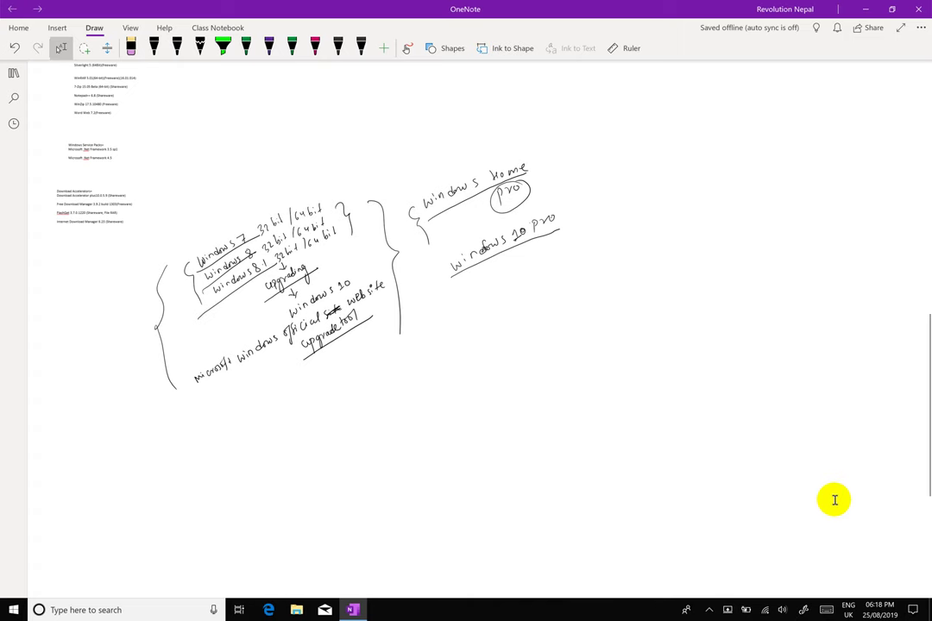
Try connecting to another secured Wi-Fi network, then abandon it at the security-key prompt
{"action": "left_click", "coordinate": [765, 610]}
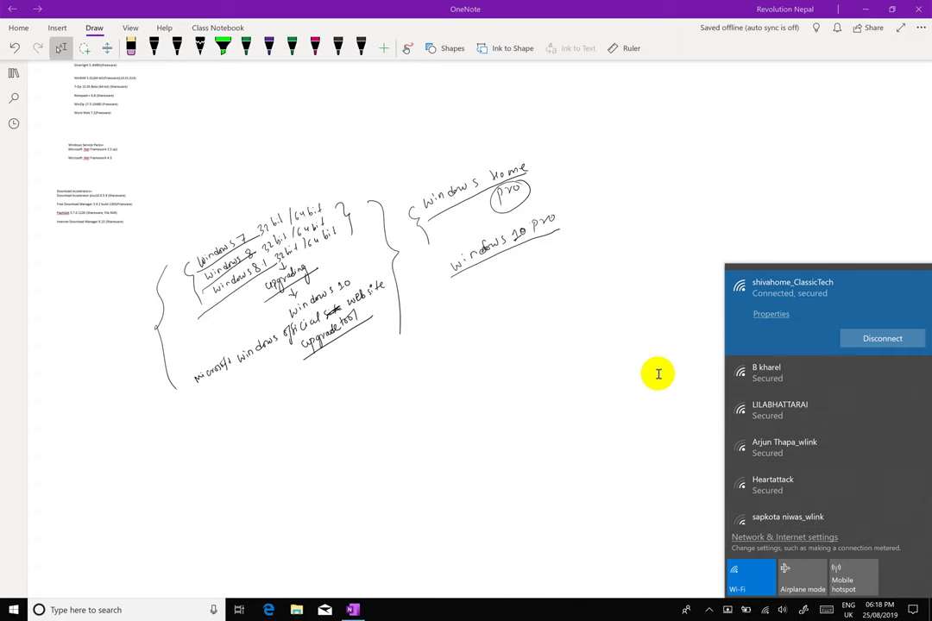
{"action": "left_click", "coordinate": [743, 593]}
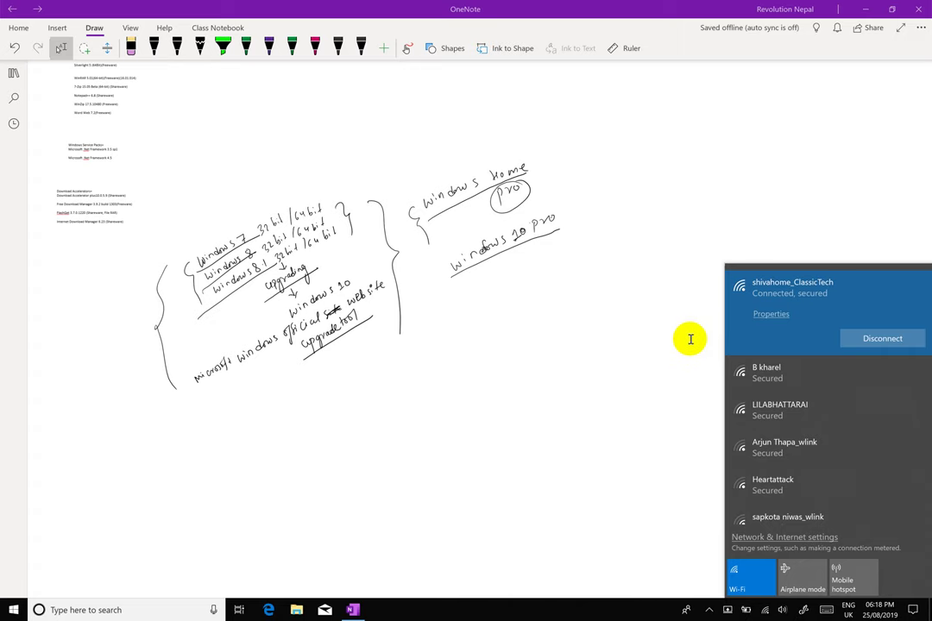
{"action": "left_click", "coordinate": [764, 309]}
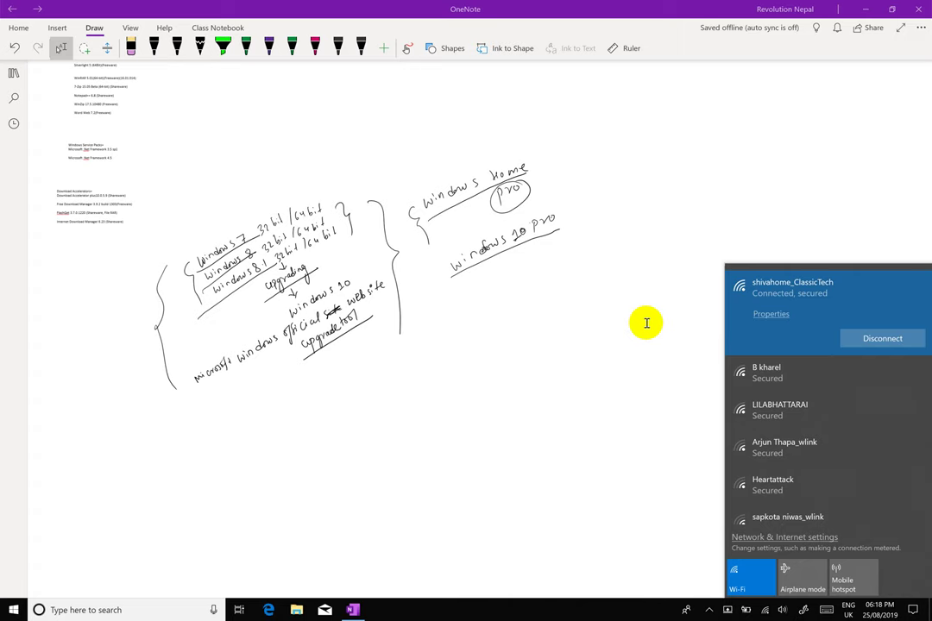
{"action": "left_click", "coordinate": [744, 292]}
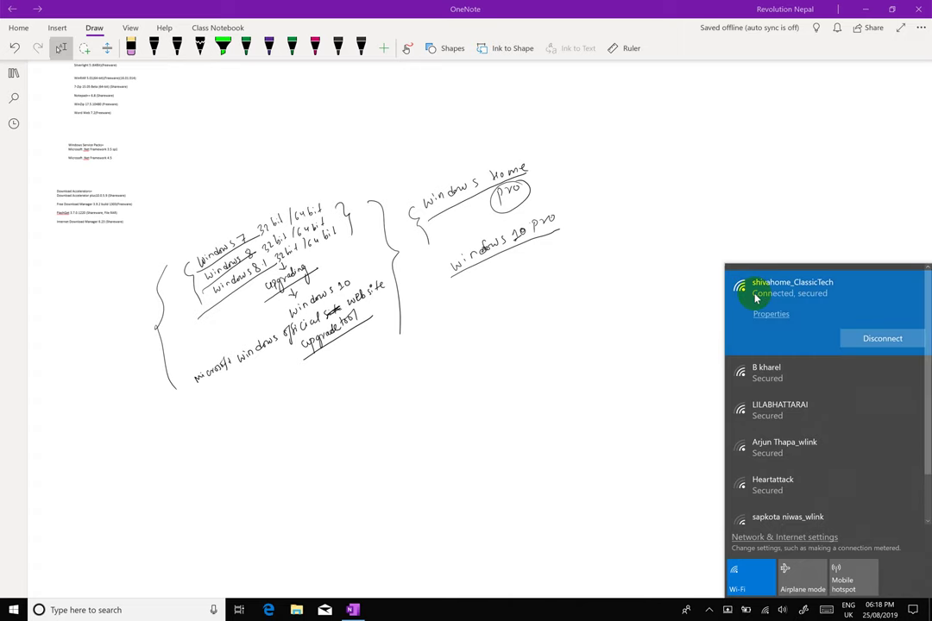
{"action": "right_click", "coordinate": [756, 296]}
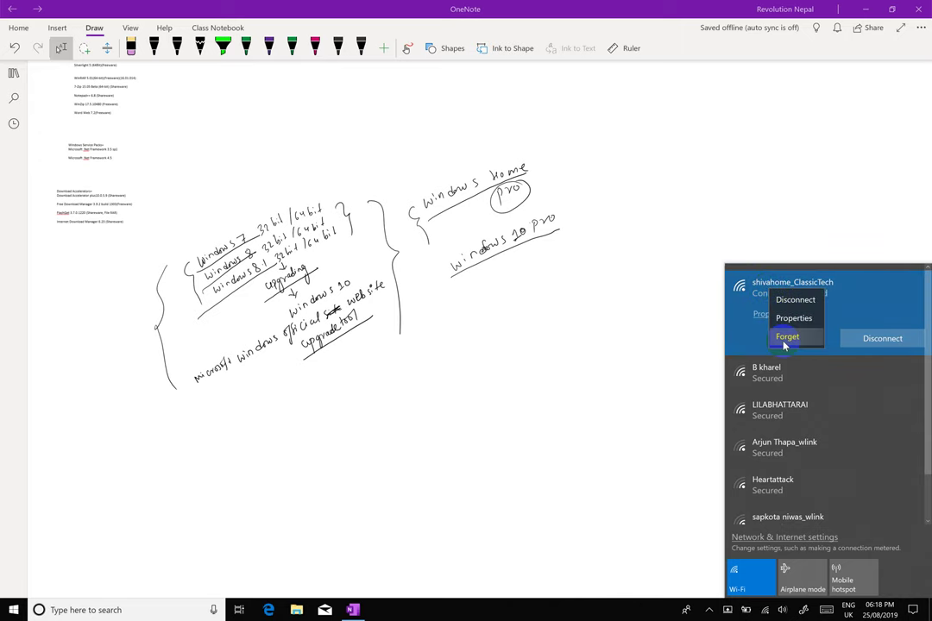
{"action": "left_click", "coordinate": [770, 382]}
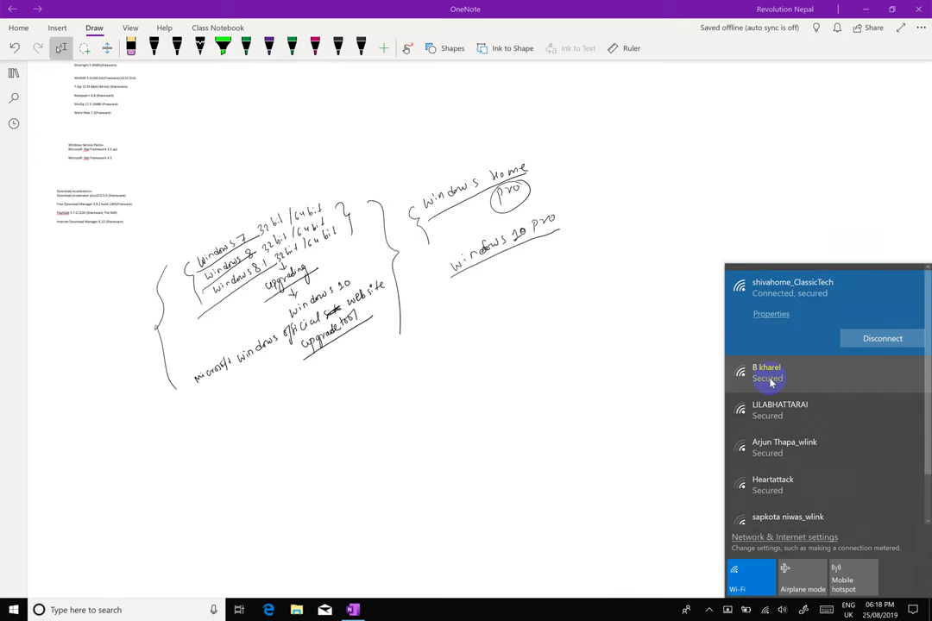
{"action": "left_click", "coordinate": [771, 382]}
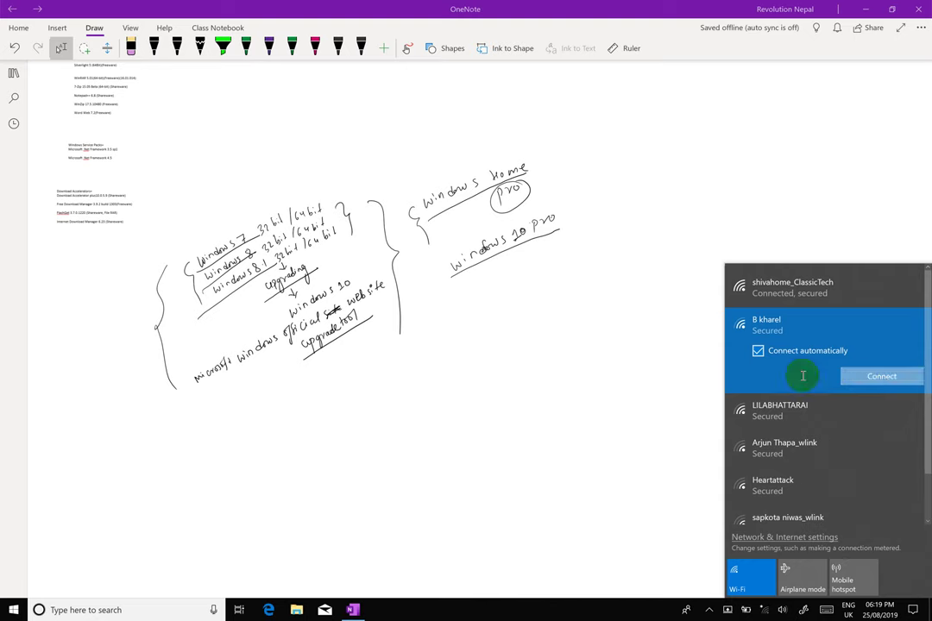
{"action": "left_click", "coordinate": [764, 366]}
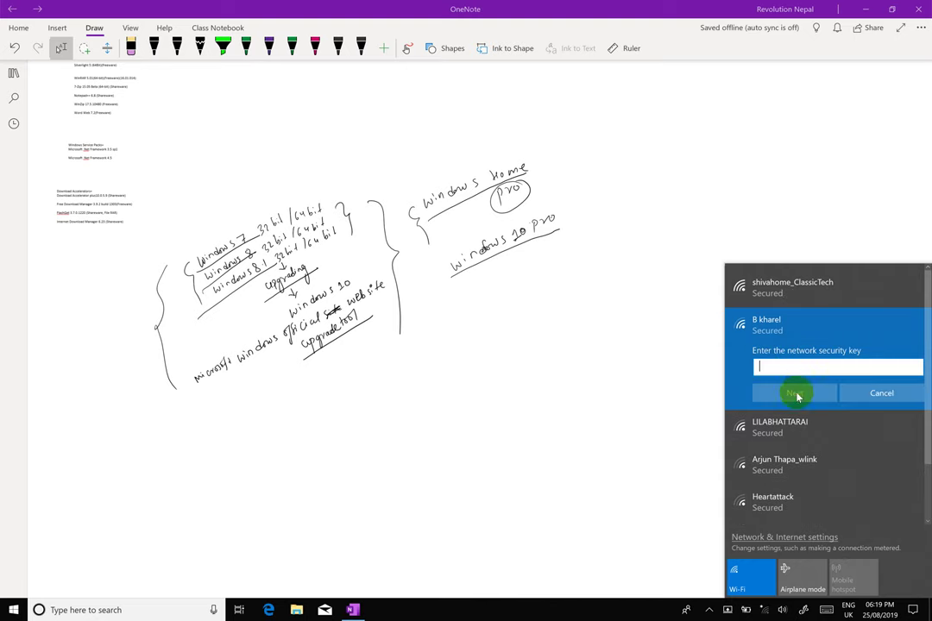
{"action": "left_click", "coordinate": [655, 352]}
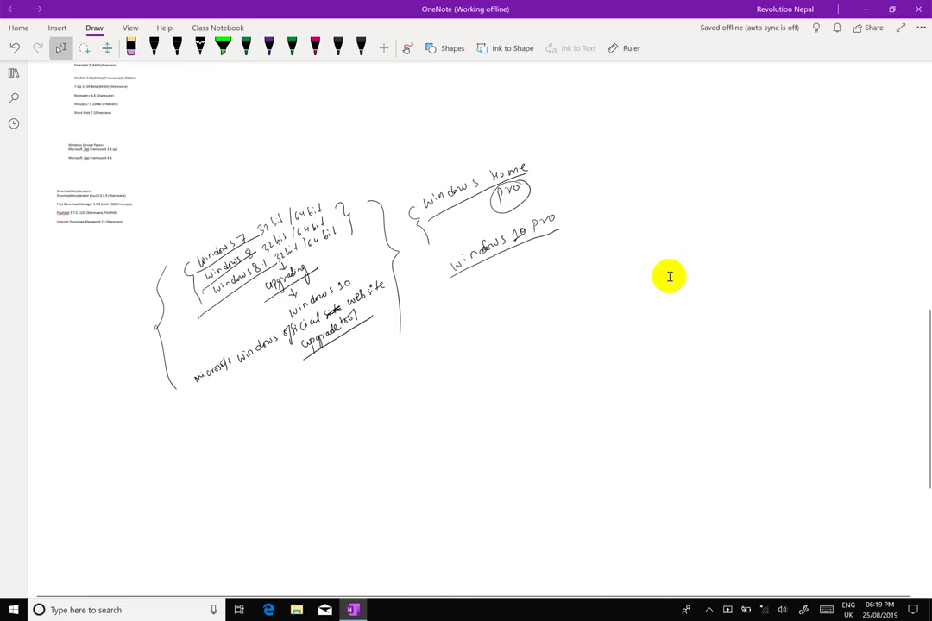
Minimize OneNote, open Computer Management from This PC, and show Device Manager's categories
{"action": "left_click", "coordinate": [867, 9]}
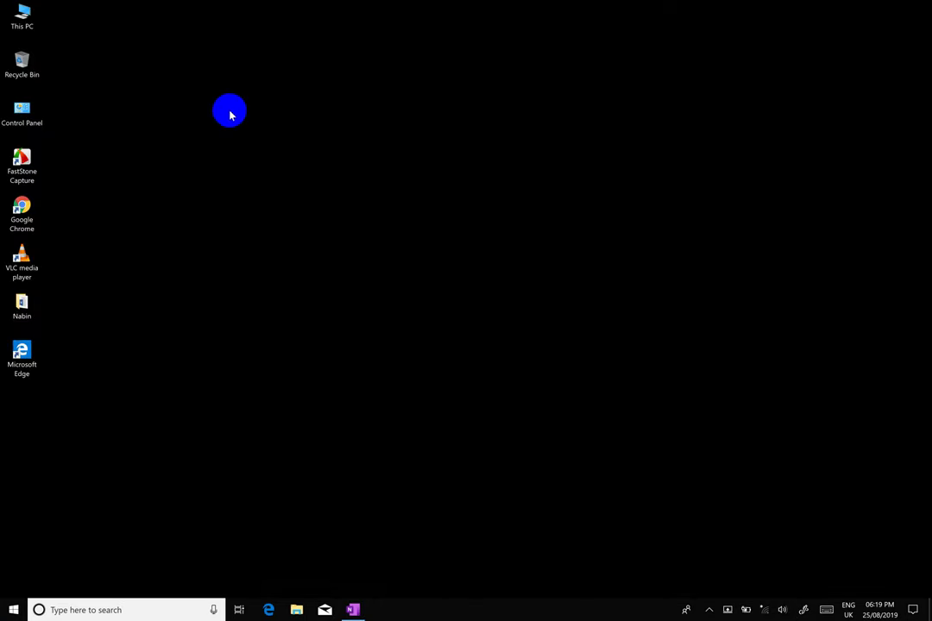
{"action": "right_click", "coordinate": [18, 17]}
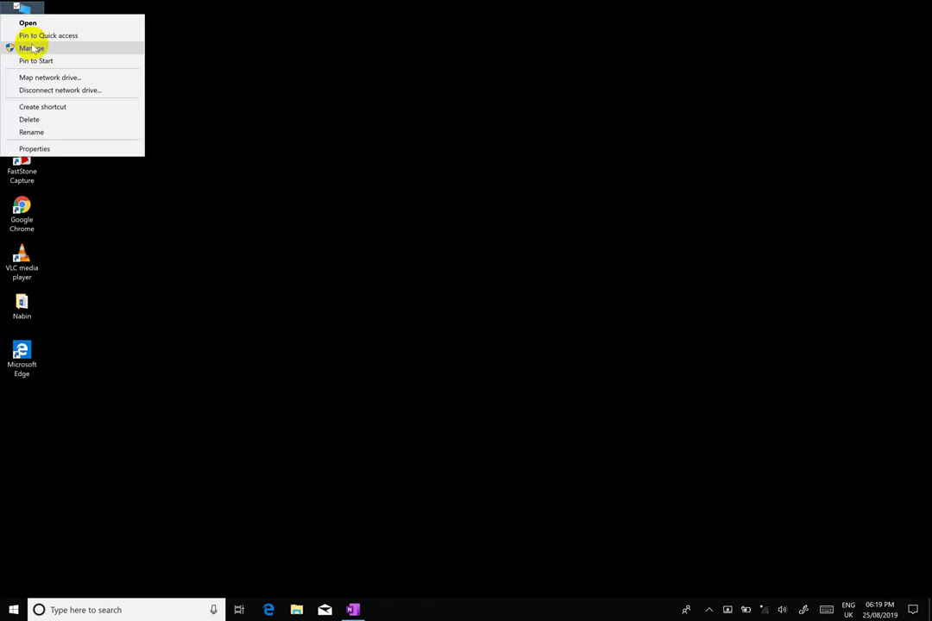
{"action": "left_click", "coordinate": [32, 48]}
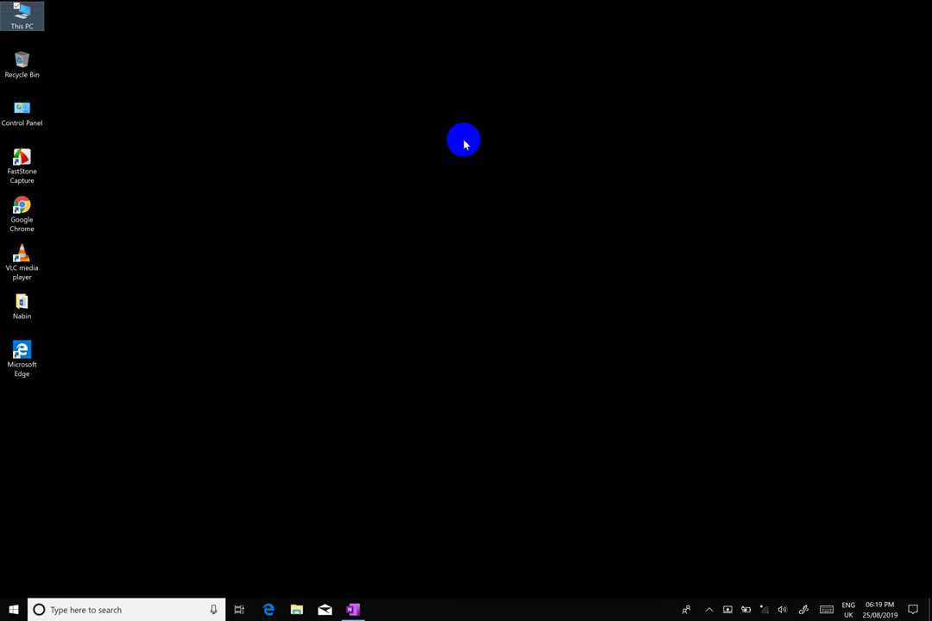
{"action": "left_click", "coordinate": [464, 144]}
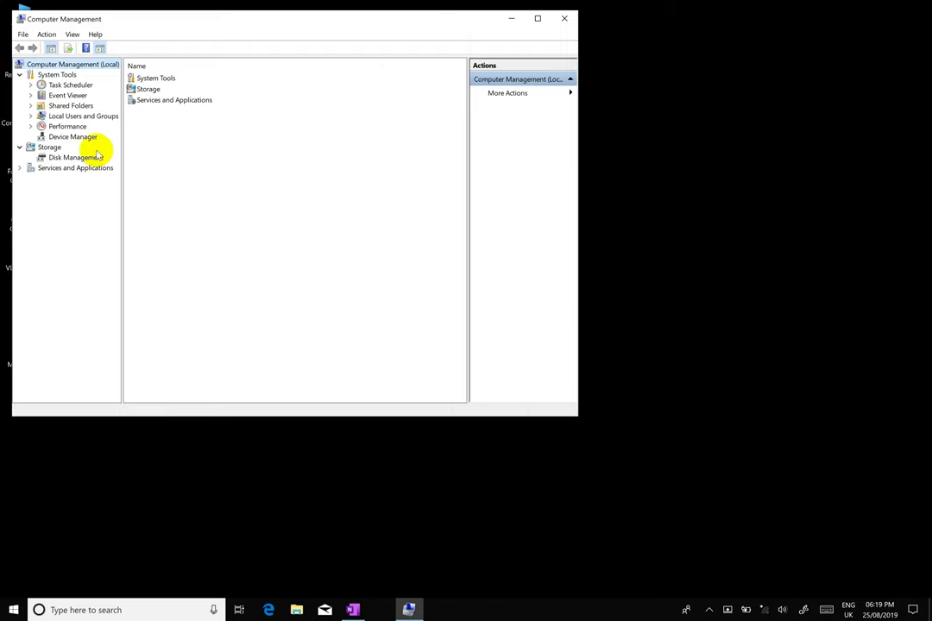
{"action": "left_click", "coordinate": [74, 136]}
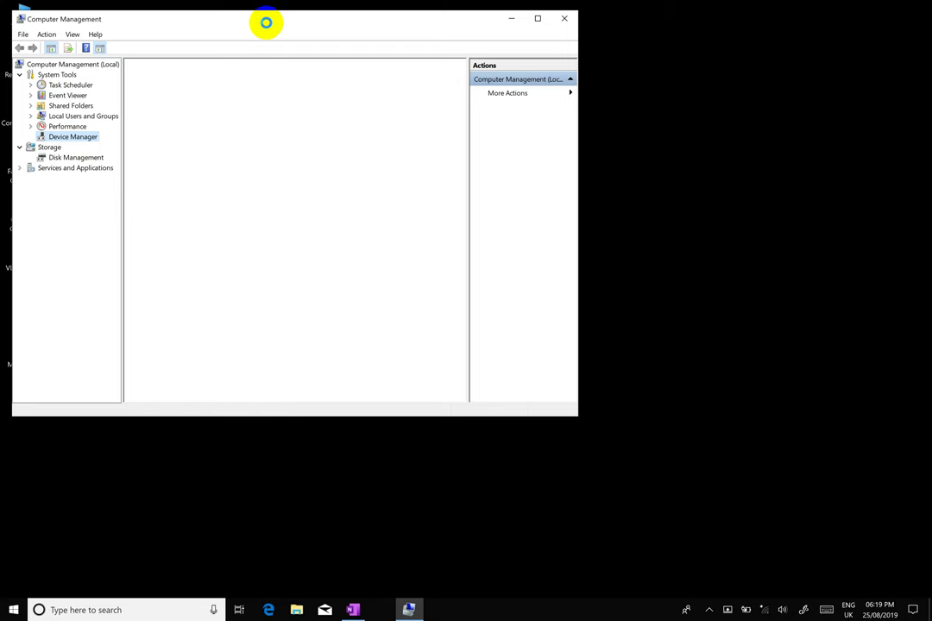
{"action": "left_click_drag", "start_coordinate": [266, 23], "coordinate": [377, 43]}
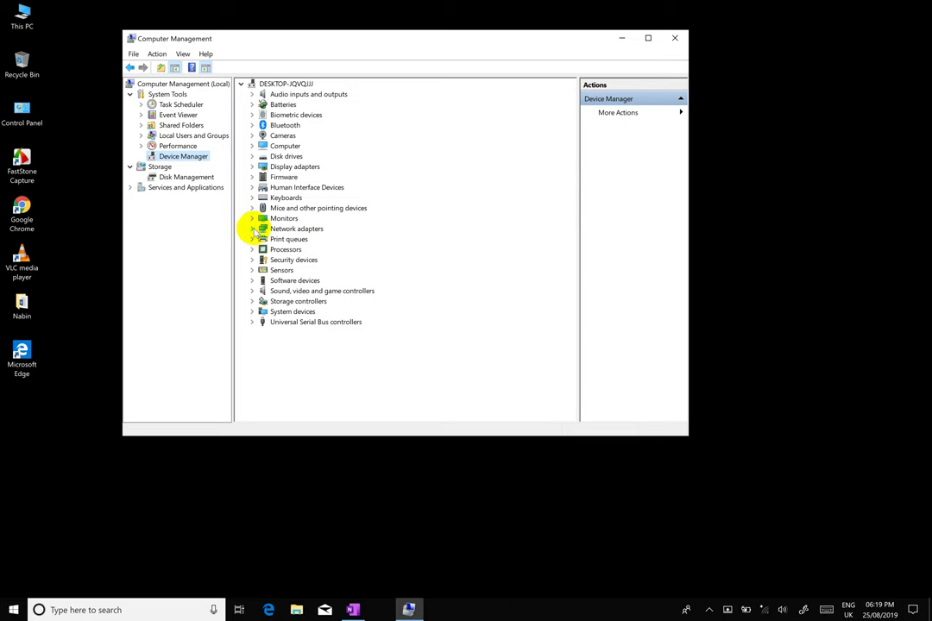
Expand Network adapters and select the Marvell AVASTAR Wireless-AC Network Controller
{"action": "left_click", "coordinate": [253, 230]}
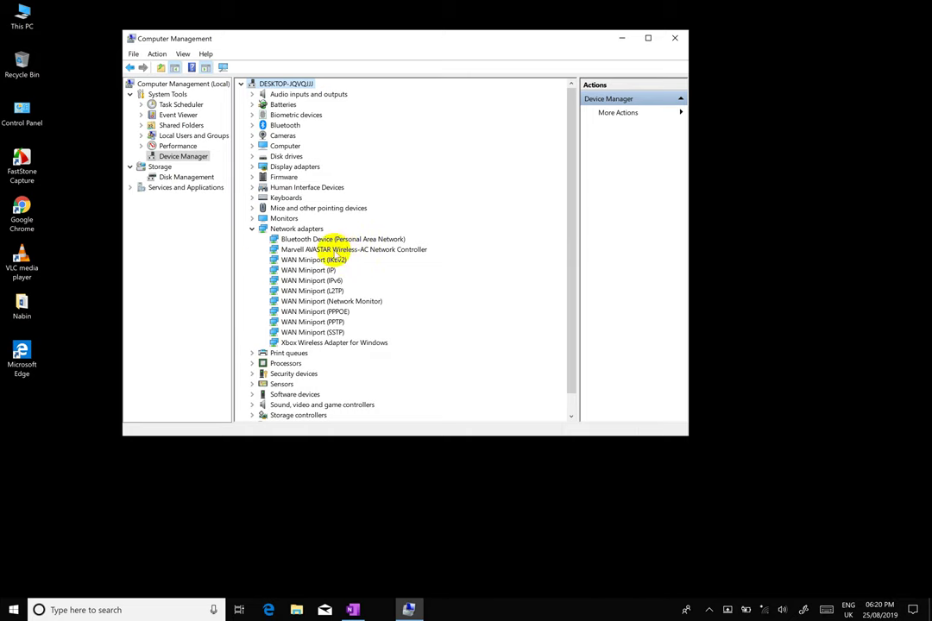
{"action": "left_click", "coordinate": [333, 249]}
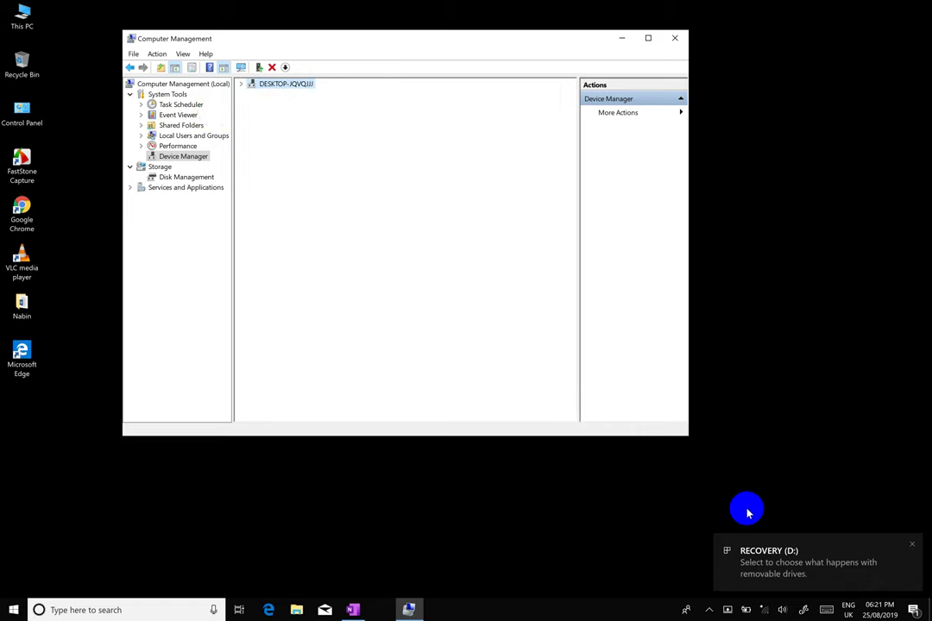
{"action": "left_click_drag", "start_coordinate": [390, 47], "coordinate": [517, 47]}
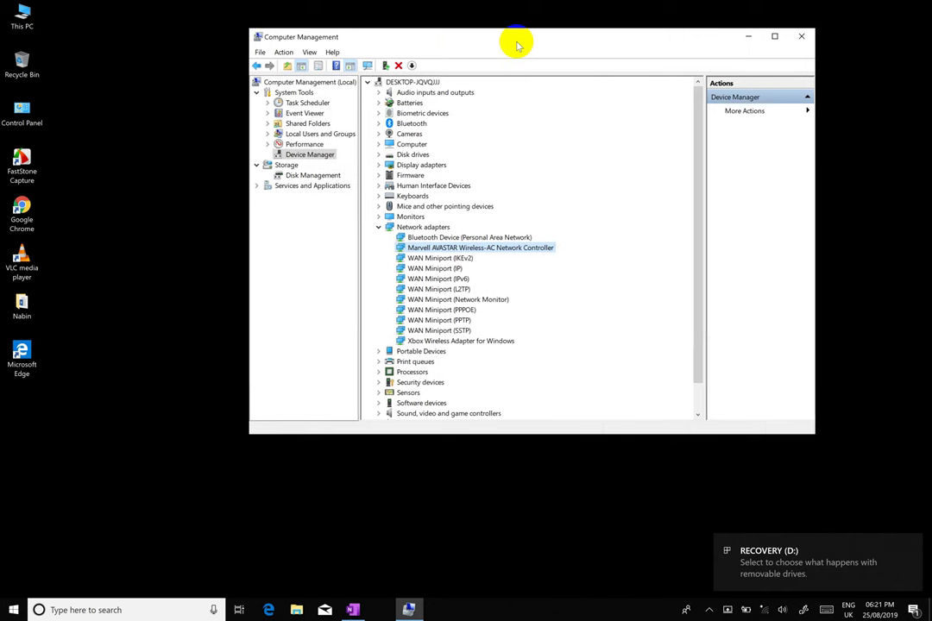
{"action": "left_click", "coordinate": [188, 246]}
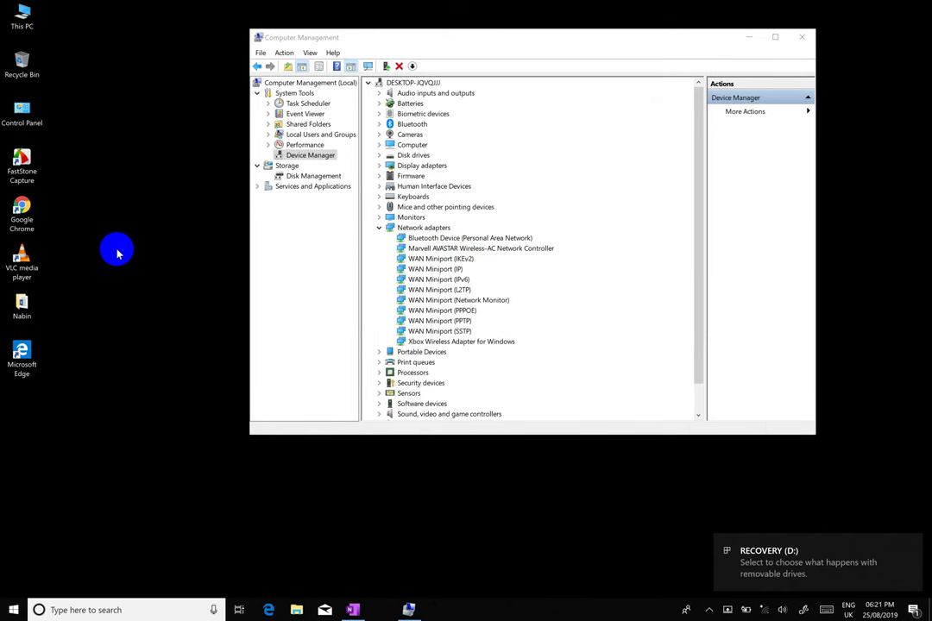
Copy the desktop CV folder, paste it onto RECOVERY (D:), then drag the folder across
{"action": "right_click", "coordinate": [29, 309]}
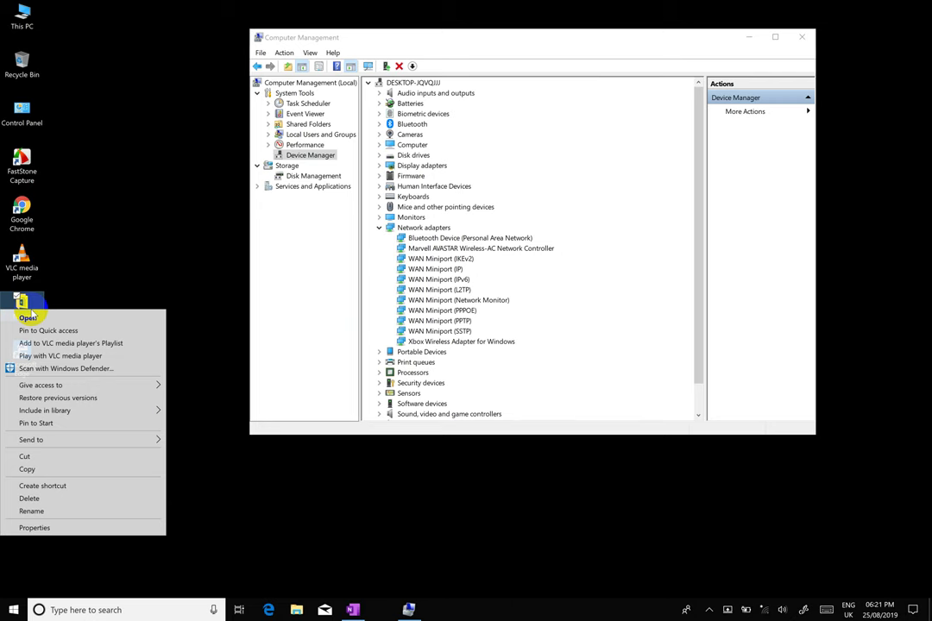
{"action": "mouse_move", "coordinate": [43, 440]}
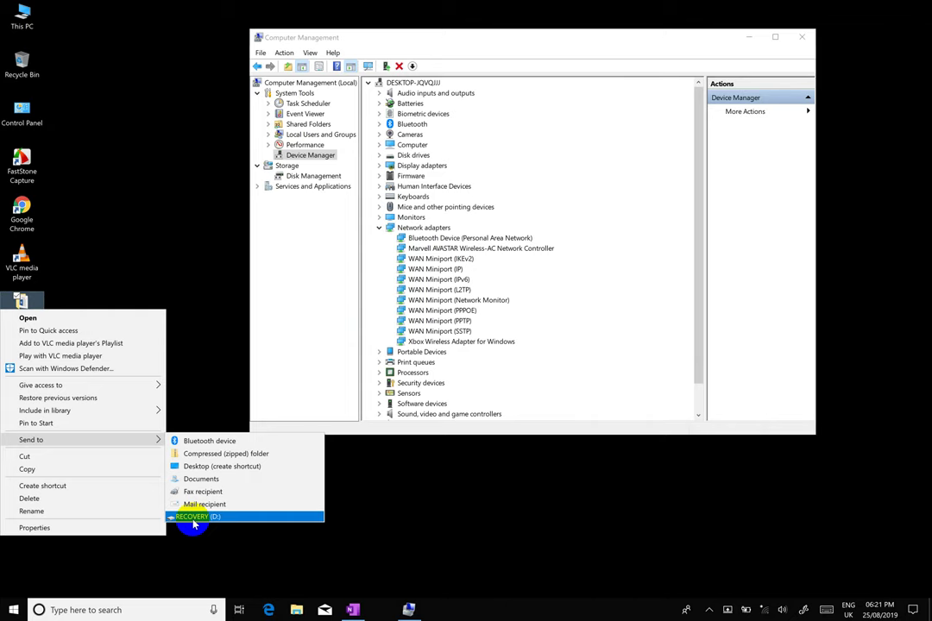
{"action": "left_click", "coordinate": [80, 470]}
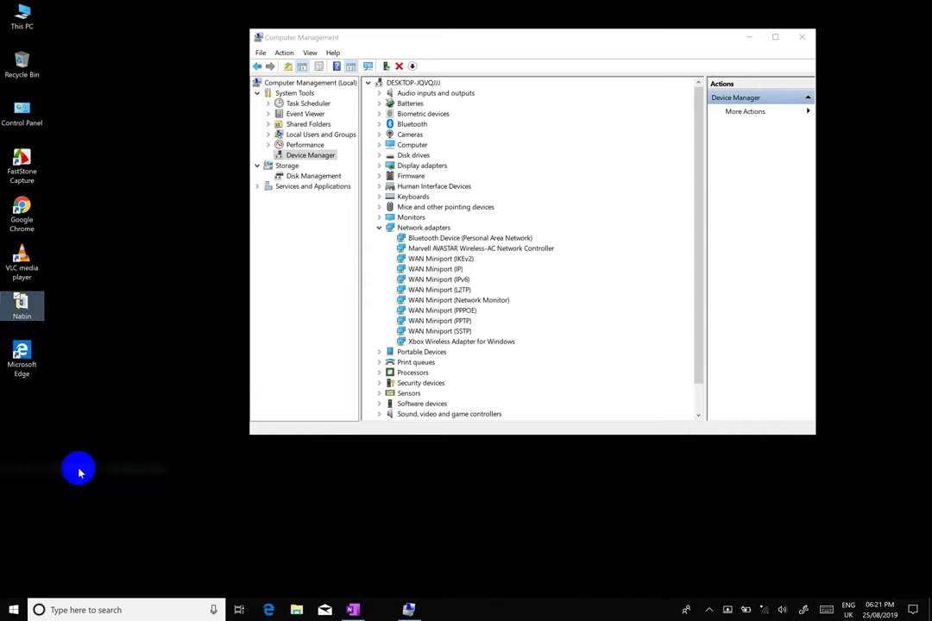
{"action": "left_click", "coordinate": [17, 19]}
{"action": "double_click", "coordinate": [18, 19]}
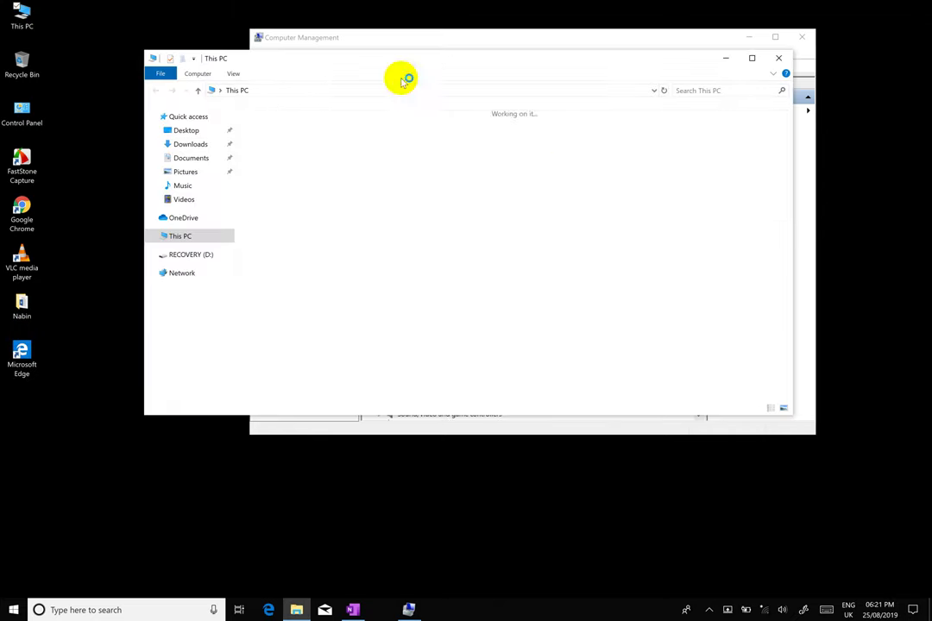
{"action": "left_click", "coordinate": [172, 257]}
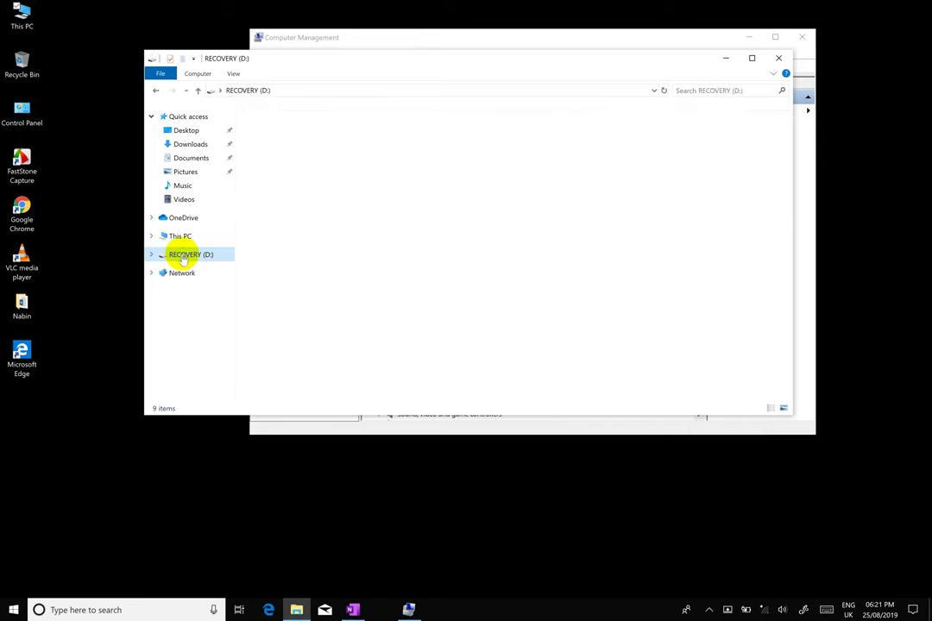
{"action": "right_click", "coordinate": [344, 243]}
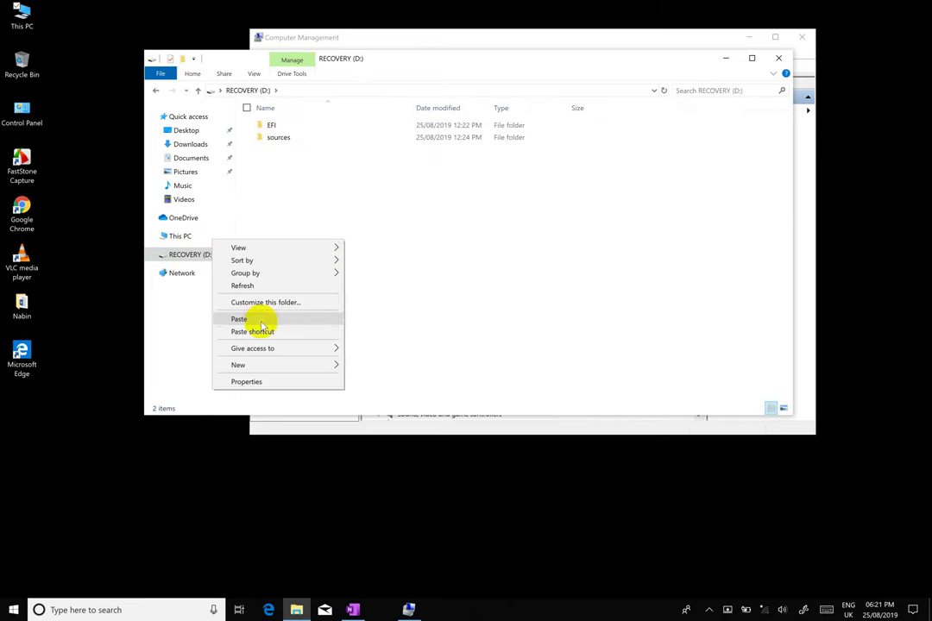
{"action": "left_click", "coordinate": [326, 317]}
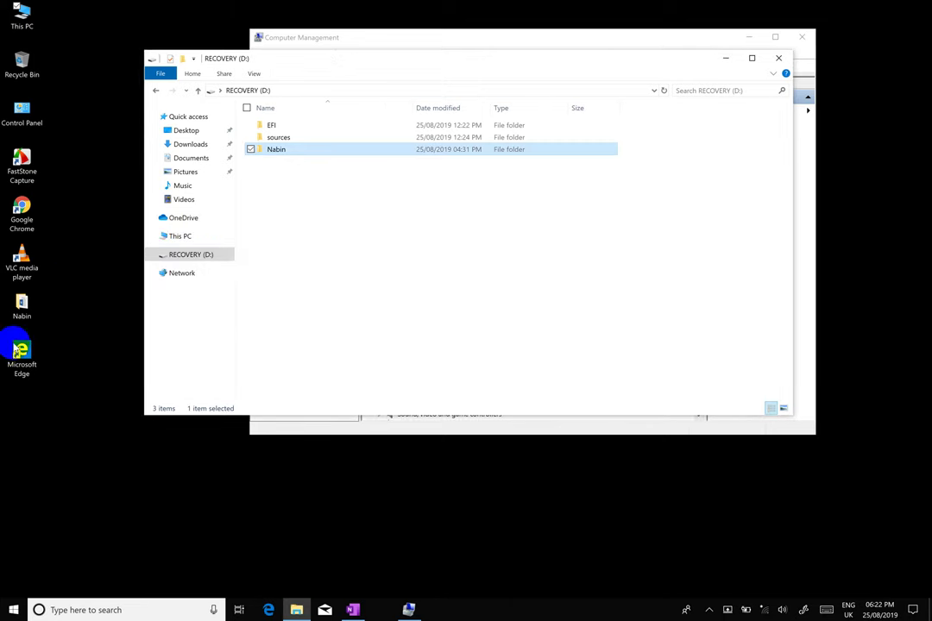
{"action": "left_click", "coordinate": [23, 316]}
{"action": "left_click_drag", "start_coordinate": [21, 311], "coordinate": [183, 143]}
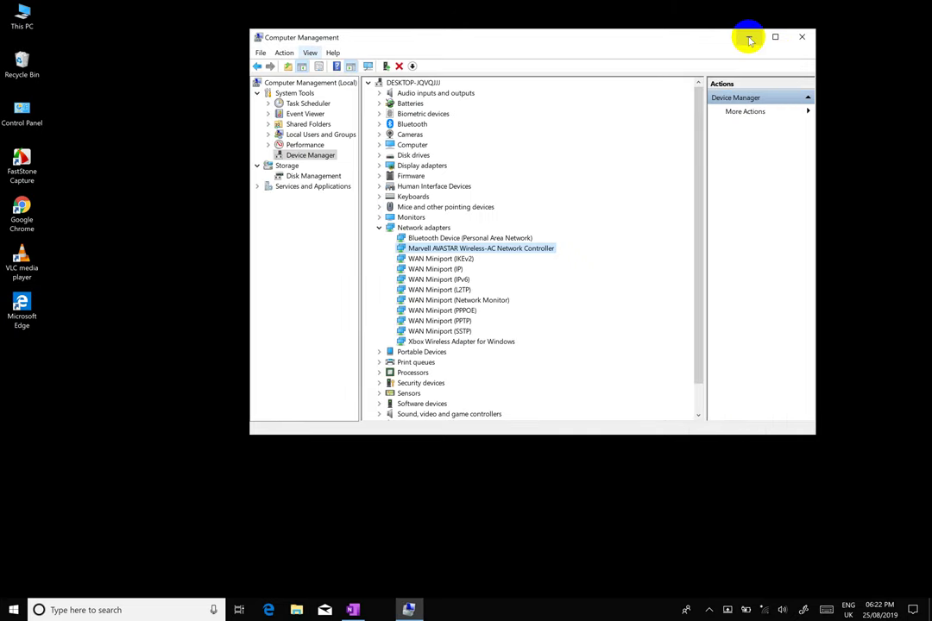
Minimize Computer Management and choose Eject Mass Storage – RECOVERY (D:) from the tray
{"action": "left_click", "coordinate": [749, 38]}
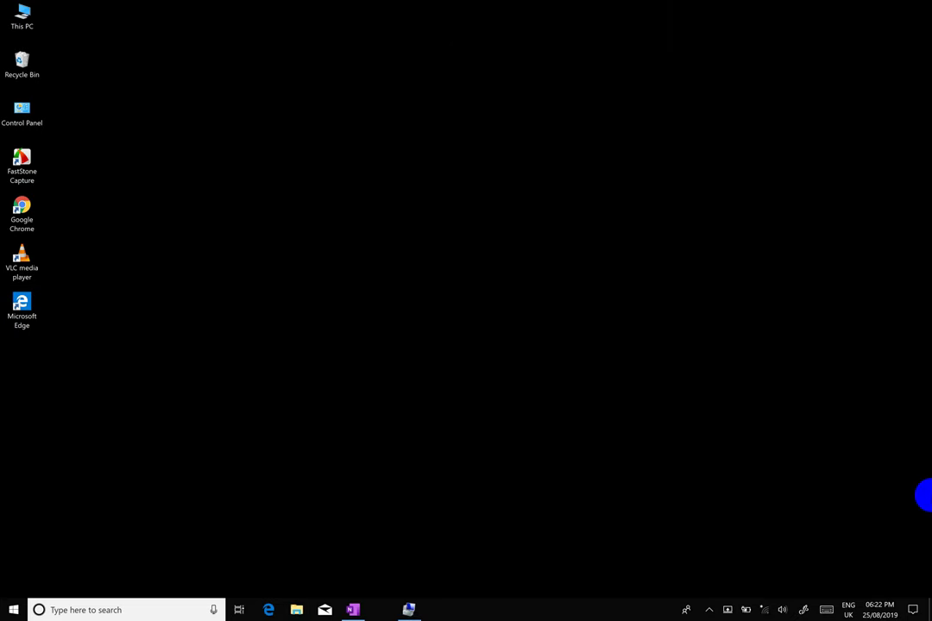
{"action": "left_click", "coordinate": [709, 610]}
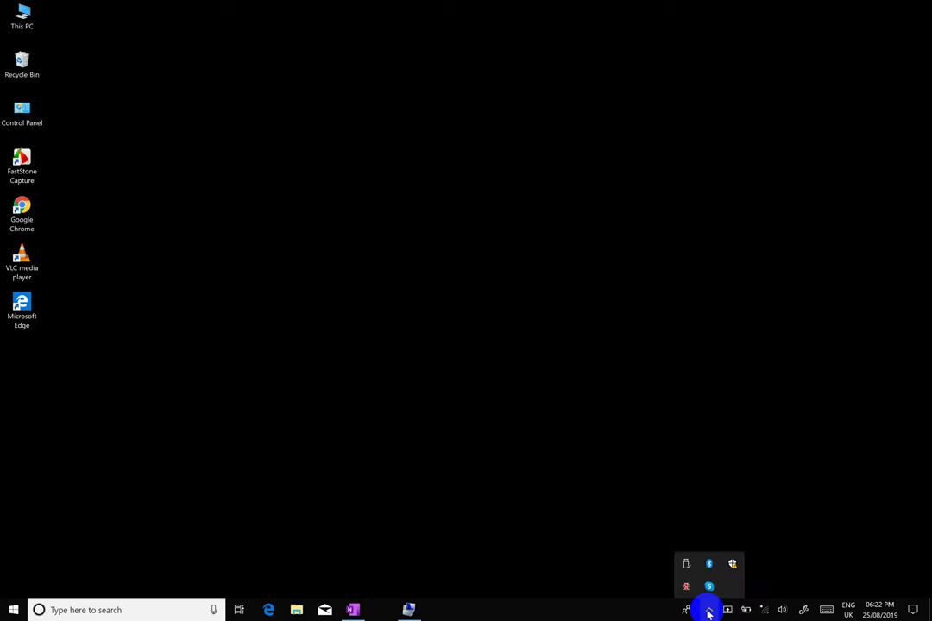
{"action": "left_click", "coordinate": [687, 569]}
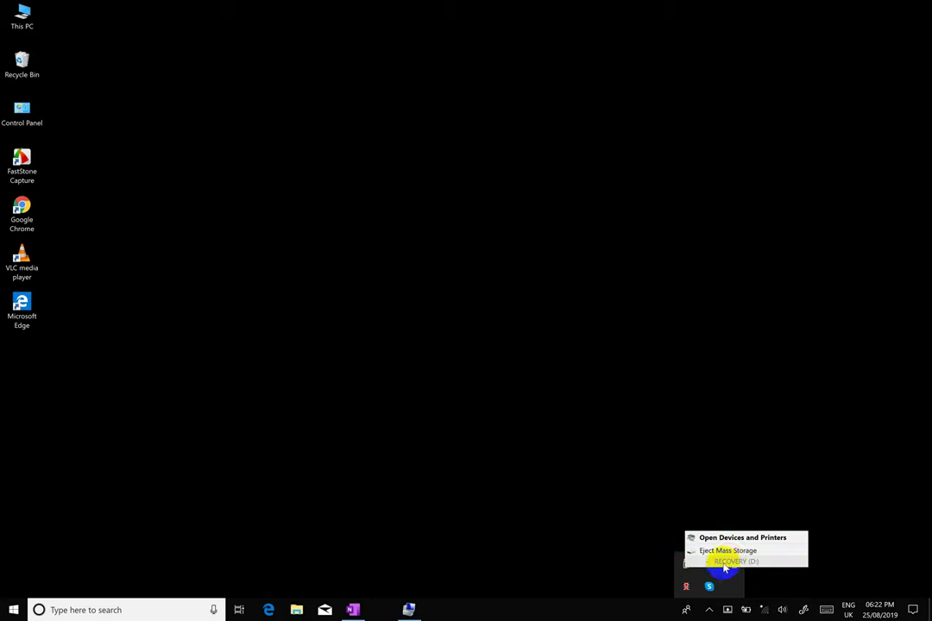
{"action": "left_click", "coordinate": [753, 562]}
{"action": "left_click", "coordinate": [584, 504]}
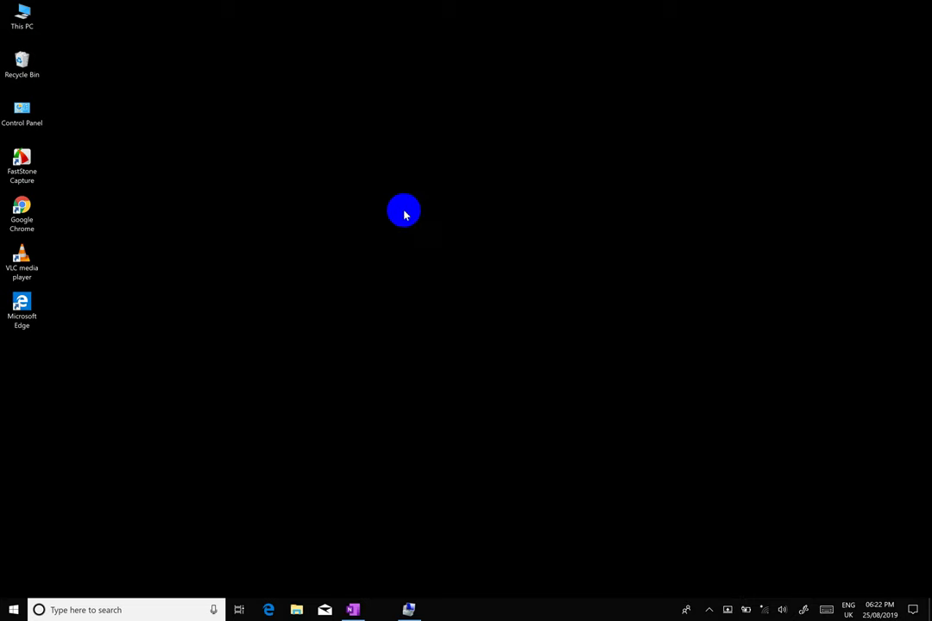
In This PC, select RECOVERY (D:) and eject it with Drive Tools' Eject command
{"action": "double_click", "coordinate": [35, 25]}
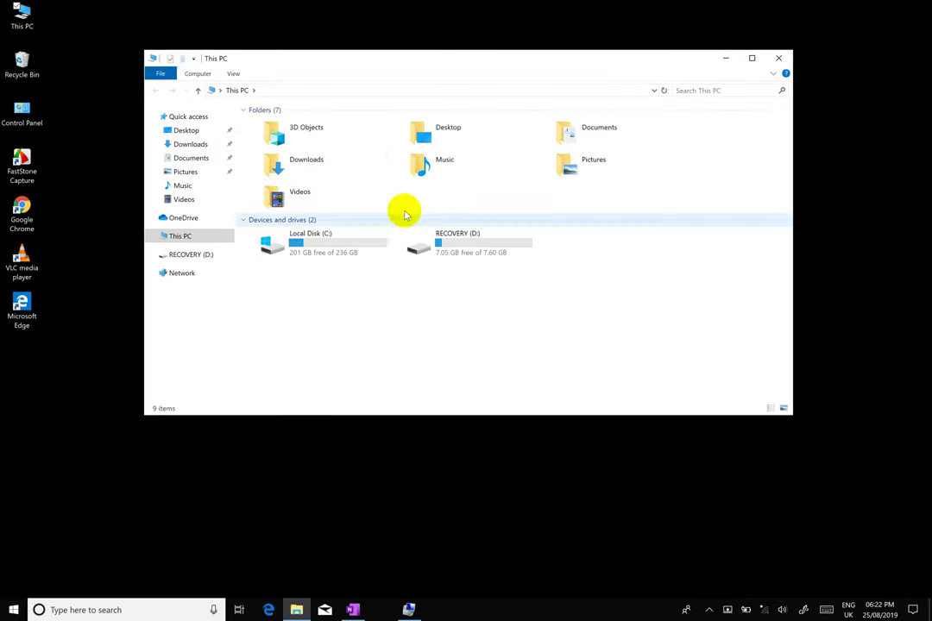
{"action": "left_click", "coordinate": [450, 242]}
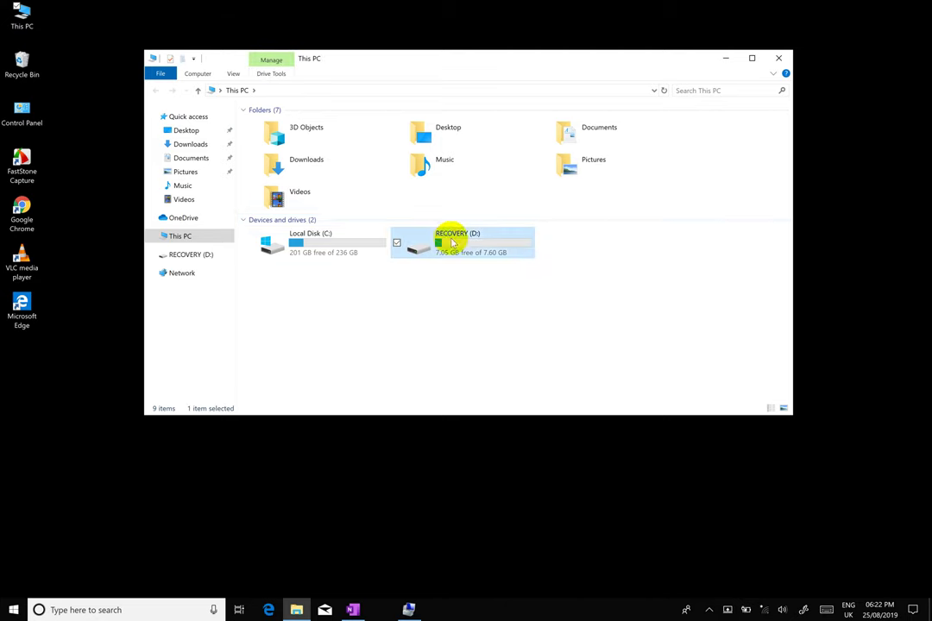
{"action": "double_click", "coordinate": [464, 248]}
{"action": "right_click", "coordinate": [466, 249]}
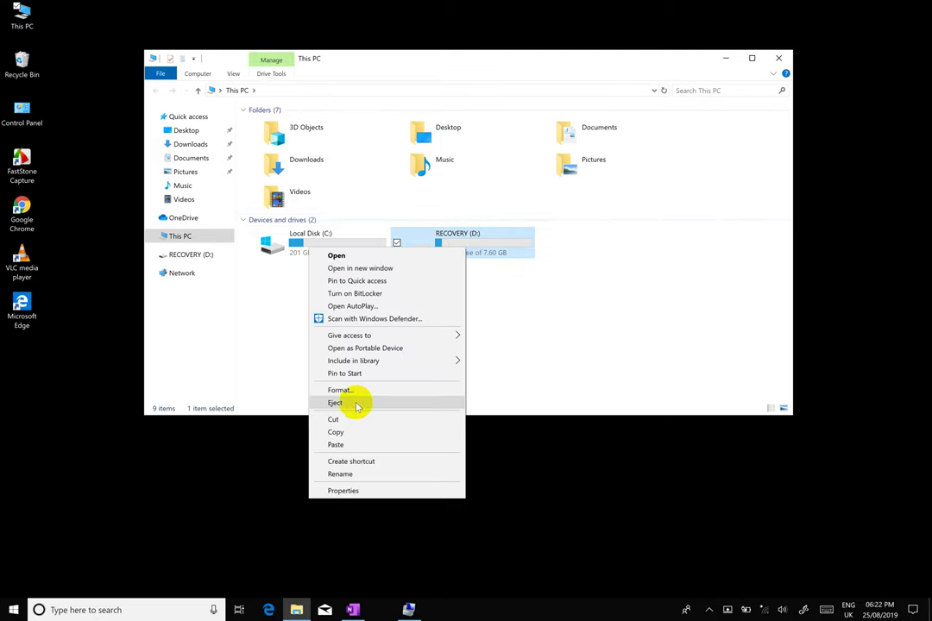
{"action": "left_click", "coordinate": [500, 298]}
{"action": "left_click", "coordinate": [462, 254]}
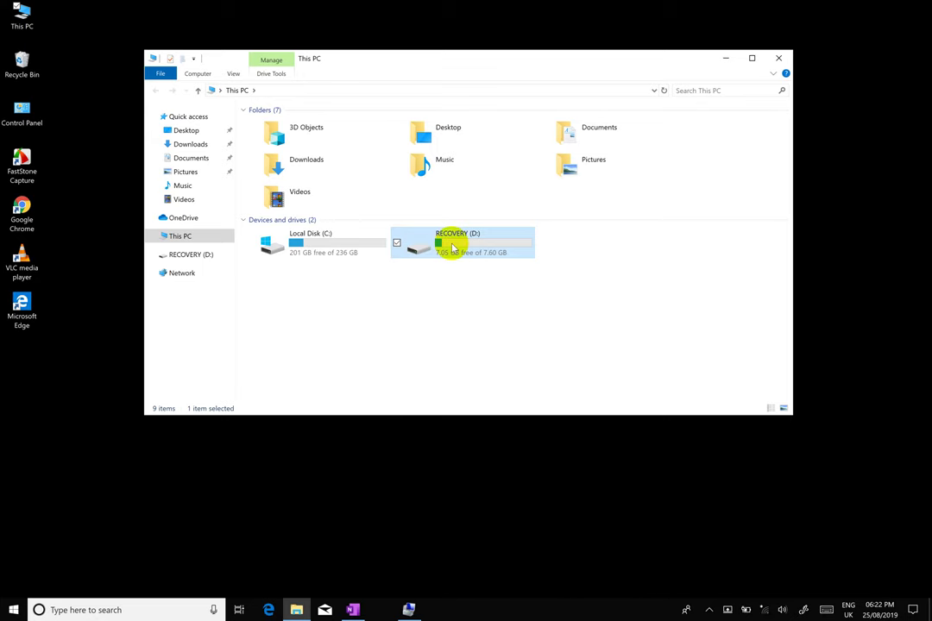
{"action": "left_click", "coordinate": [268, 76]}
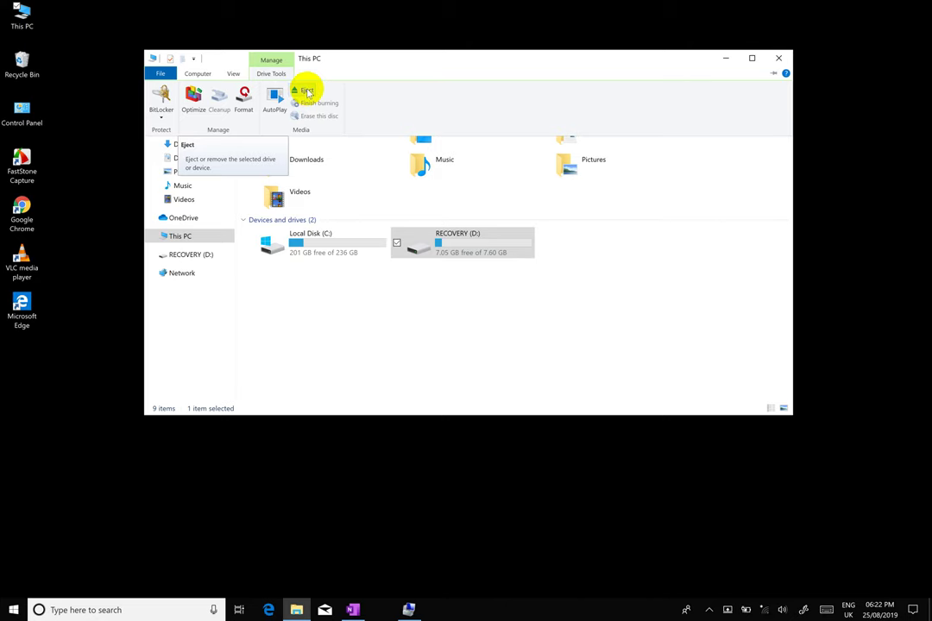
{"action": "left_click", "coordinate": [306, 91]}
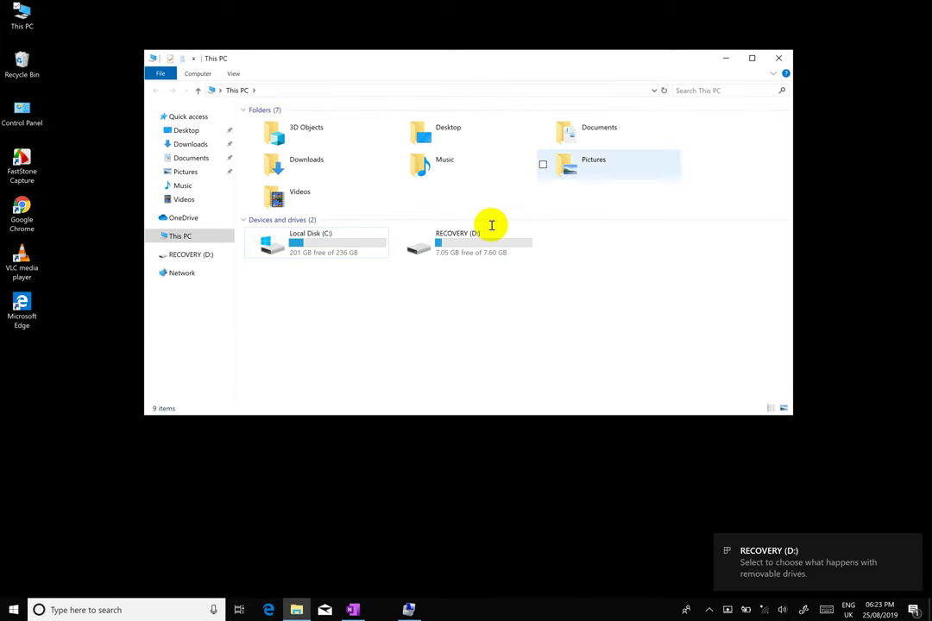
Reopen This PC with Win+E, copy the CV folder from RECOVERY (D:), and paste it on the desktop
{"action": "left_click", "coordinate": [778, 58]}
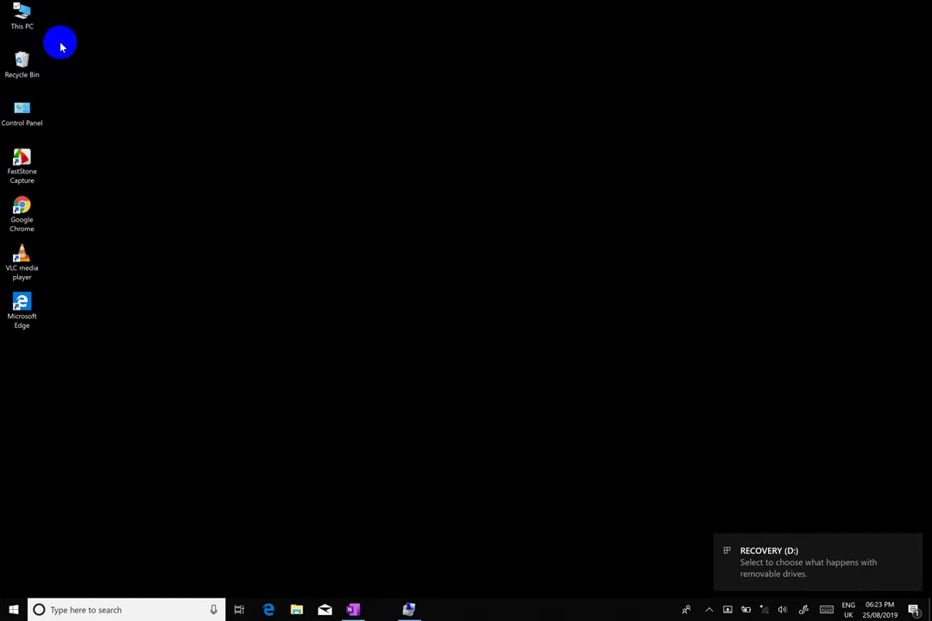
{"action": "key", "text": "super+e"}
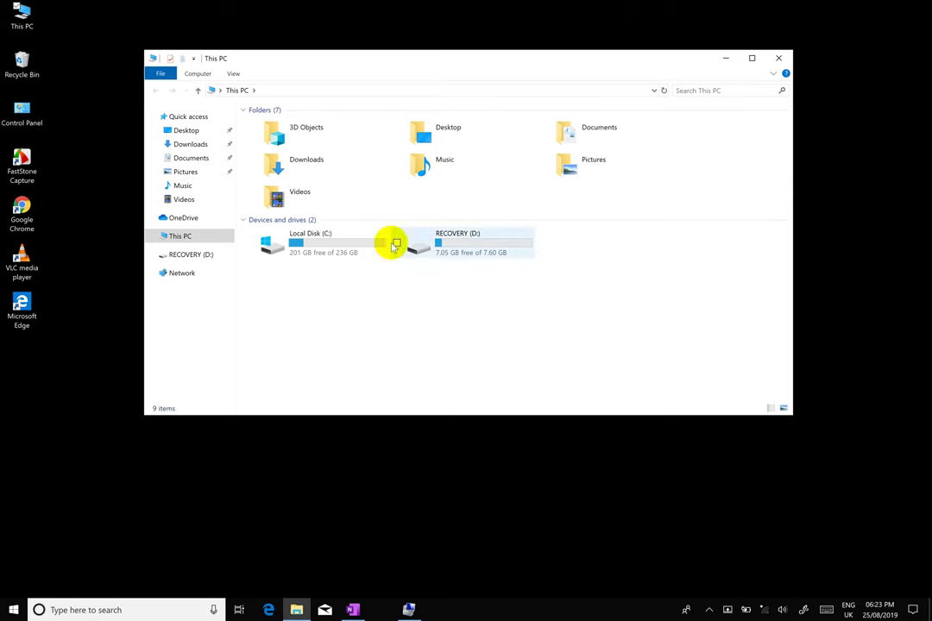
{"action": "double_click", "coordinate": [452, 254]}
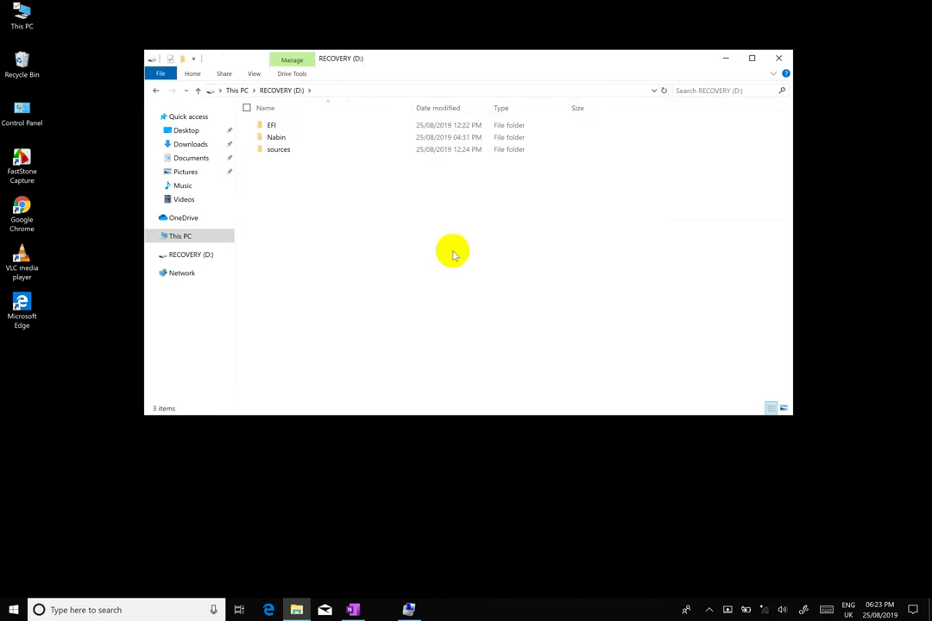
{"action": "left_click", "coordinate": [276, 140]}
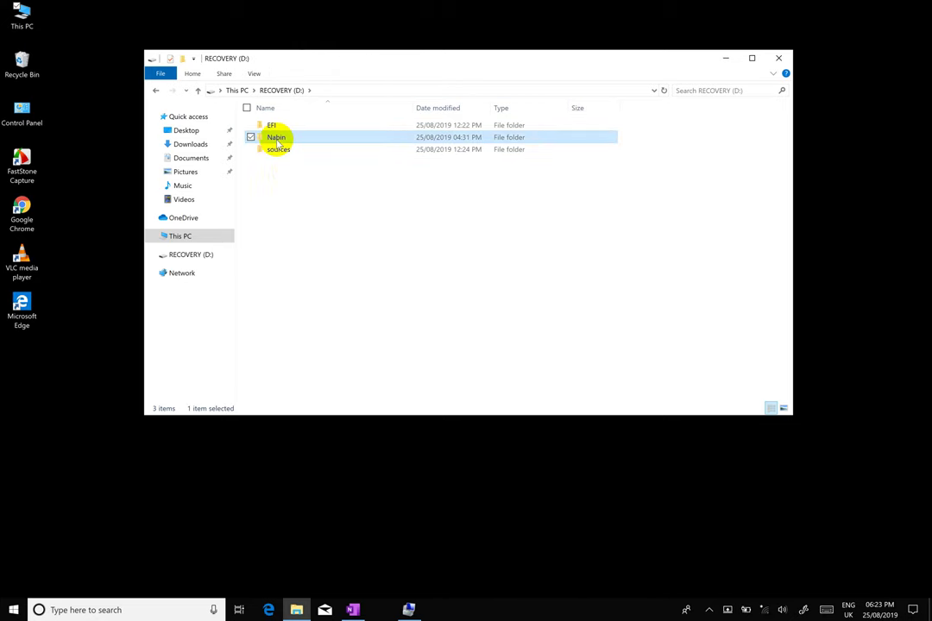
{"action": "right_click", "coordinate": [276, 140]}
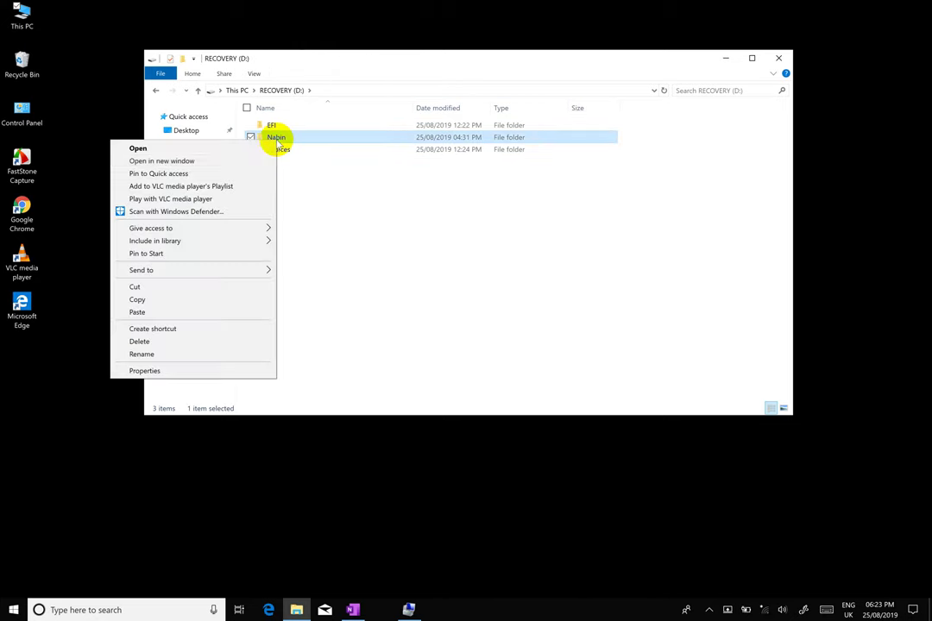
{"action": "left_click", "coordinate": [192, 304]}
{"action": "right_click", "coordinate": [40, 389]}
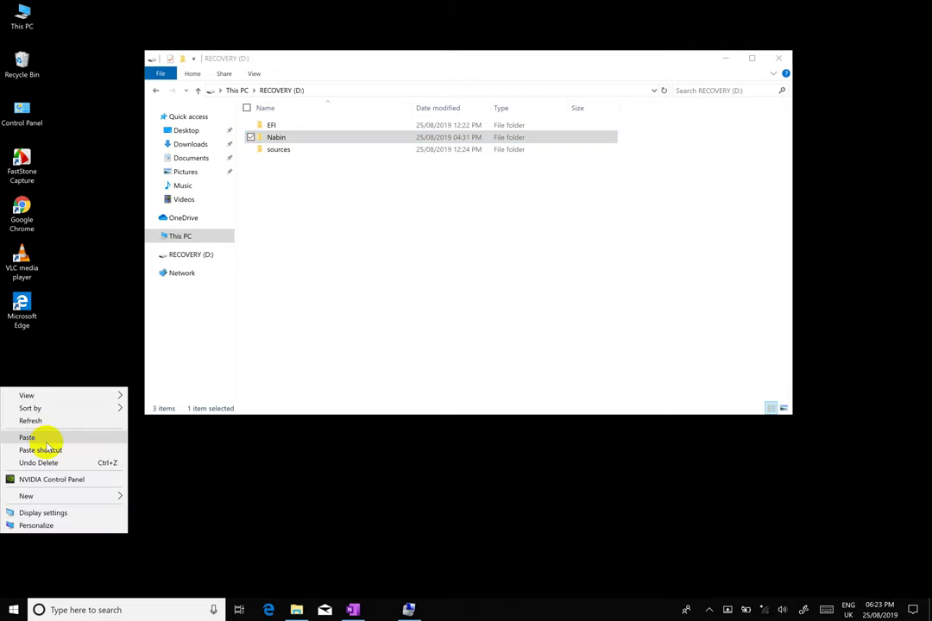
{"action": "left_click", "coordinate": [45, 440]}
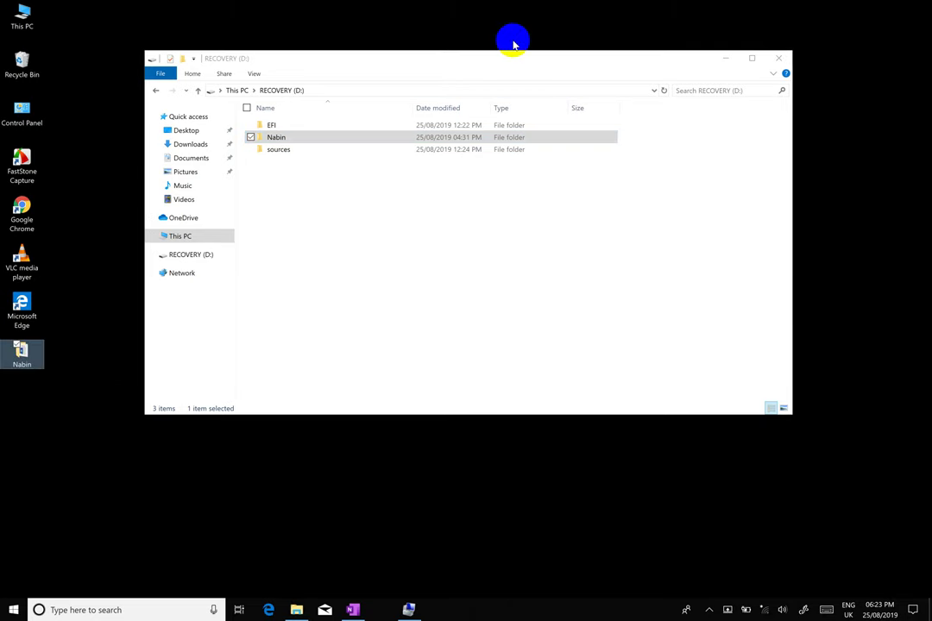
Close the RECOVERY (D:) and Nabin CV folder windows, then briefly check the Wi-Fi network list
{"action": "left_click", "coordinate": [778, 58]}
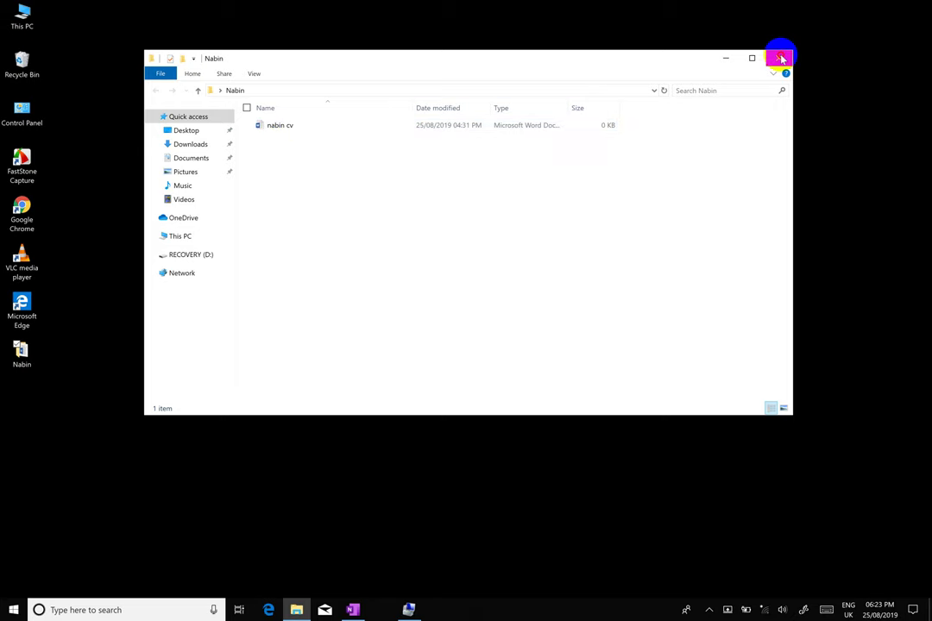
{"action": "left_click", "coordinate": [779, 58]}
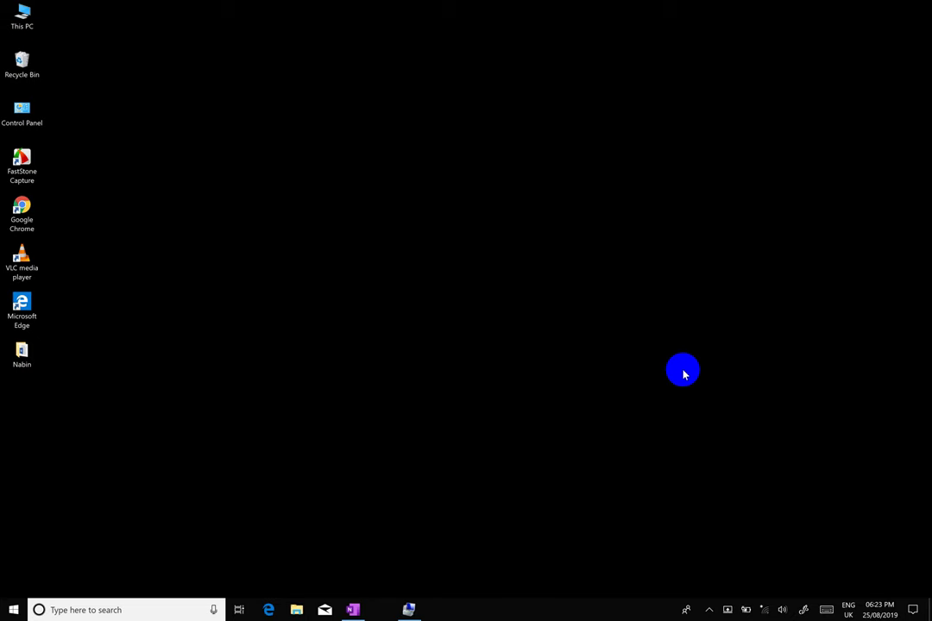
{"action": "left_click", "coordinate": [764, 610]}
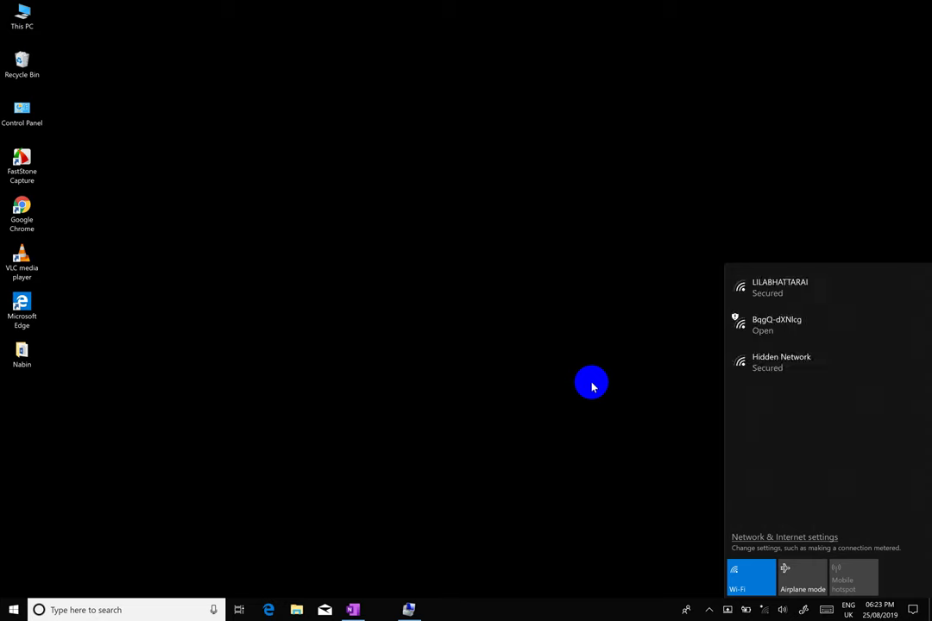
{"action": "left_click", "coordinate": [592, 386]}
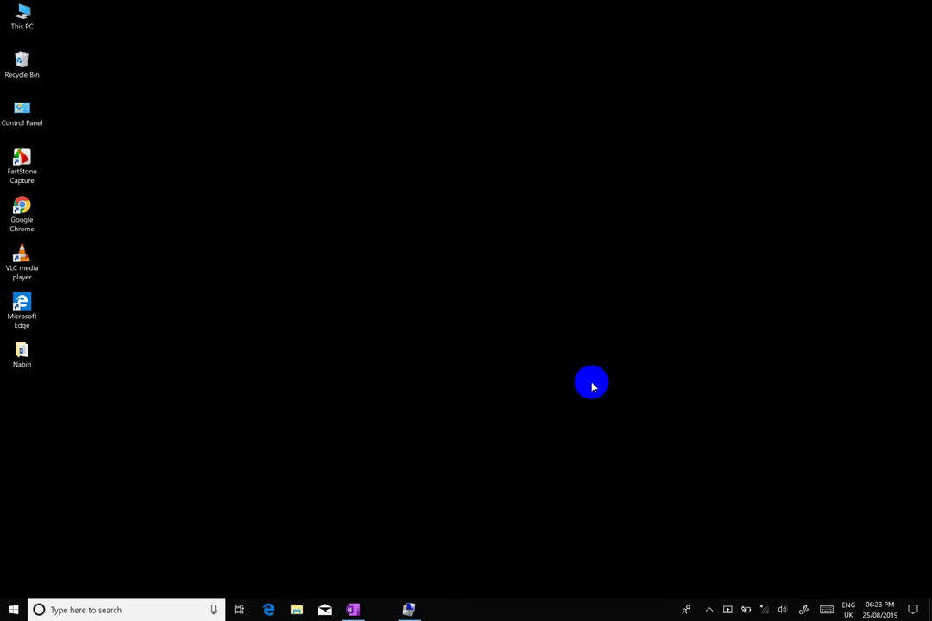
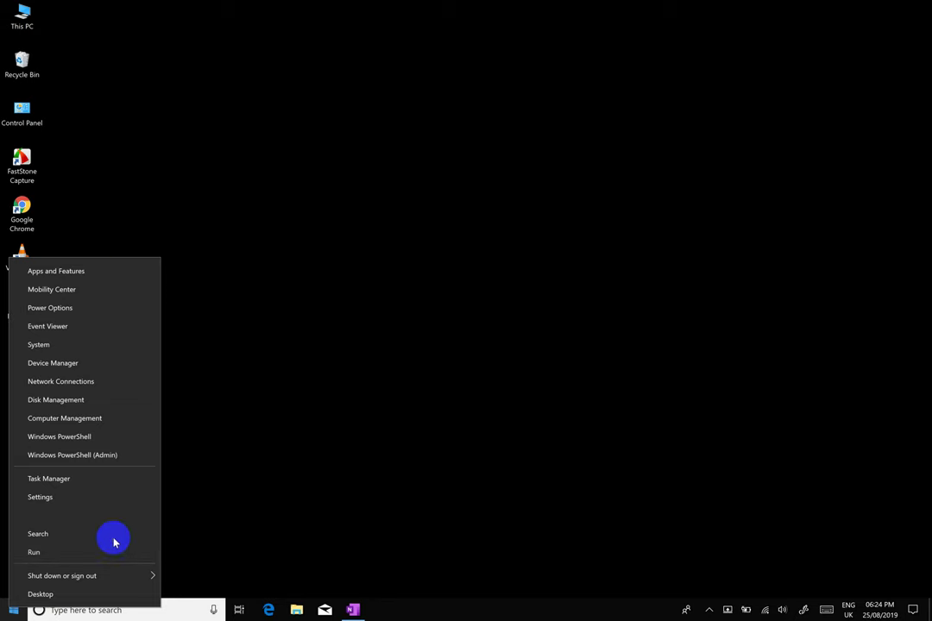
Launch Control Panel with the 'control' Run command and set View by to Small icons
{"action": "left_click", "coordinate": [260, 404]}
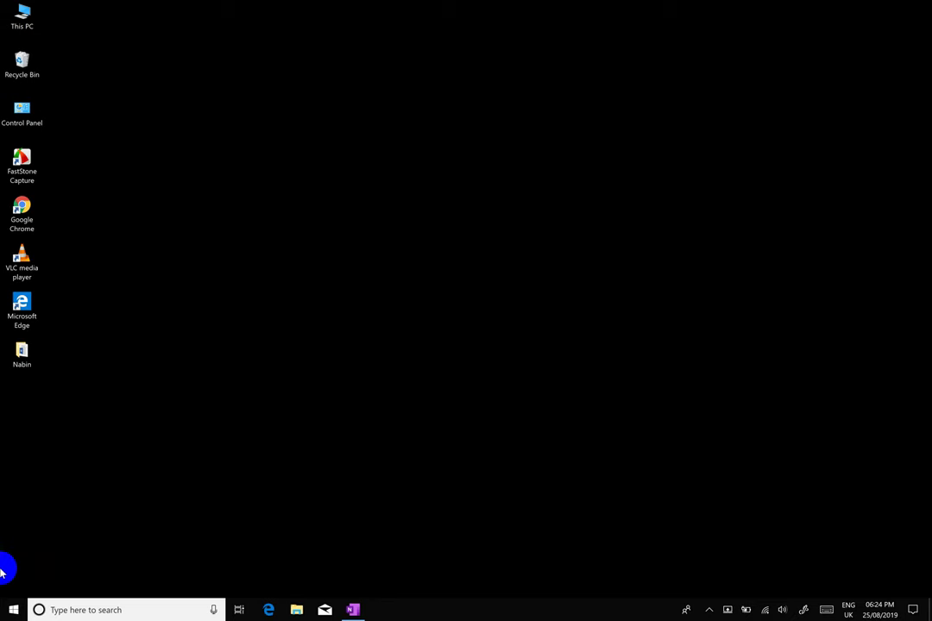
{"action": "key", "text": "Down"}
{"action": "key", "text": "super+r"}
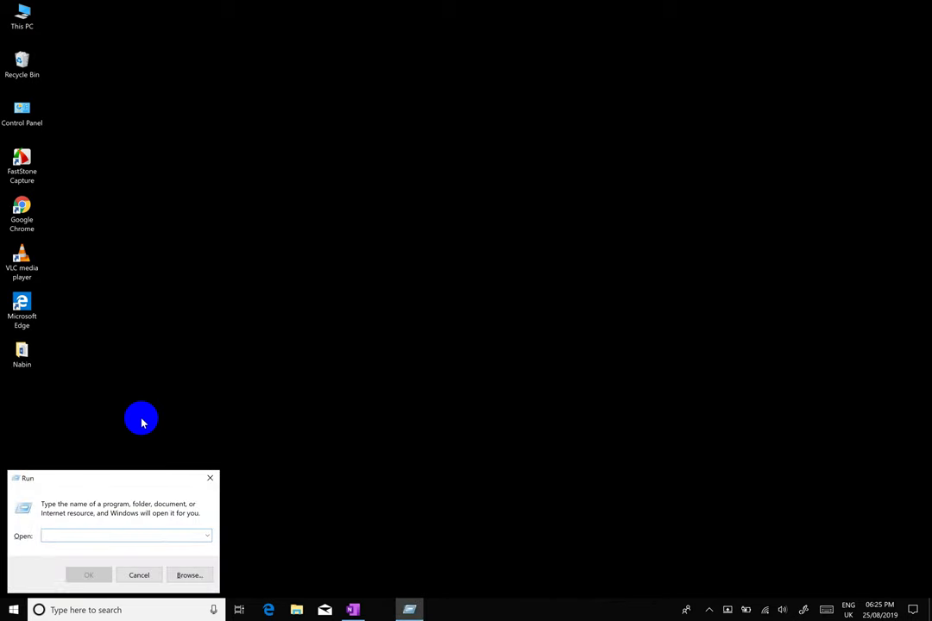
{"action": "type", "text": "c"}
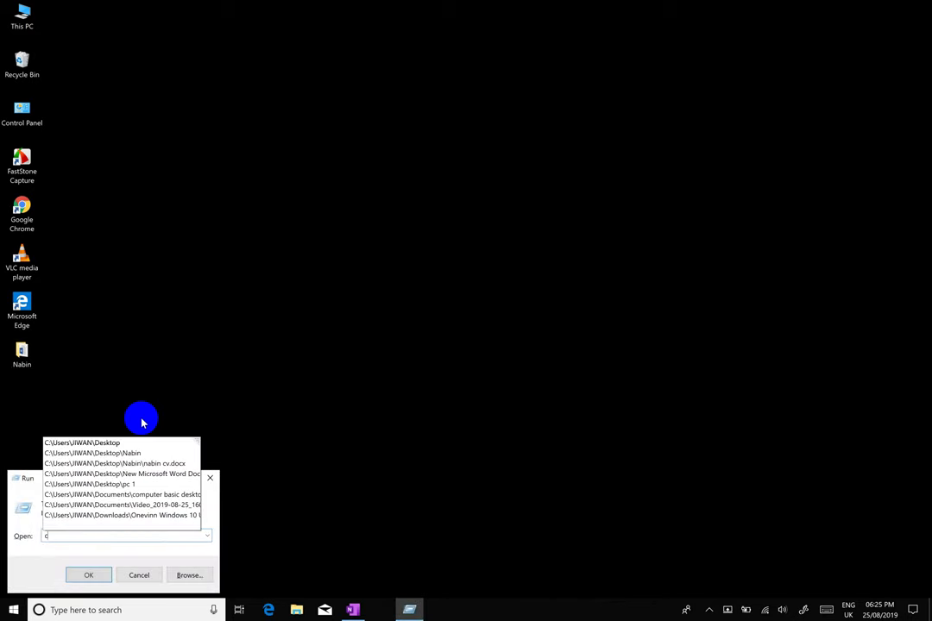
{"action": "type", "text": "ontr"}
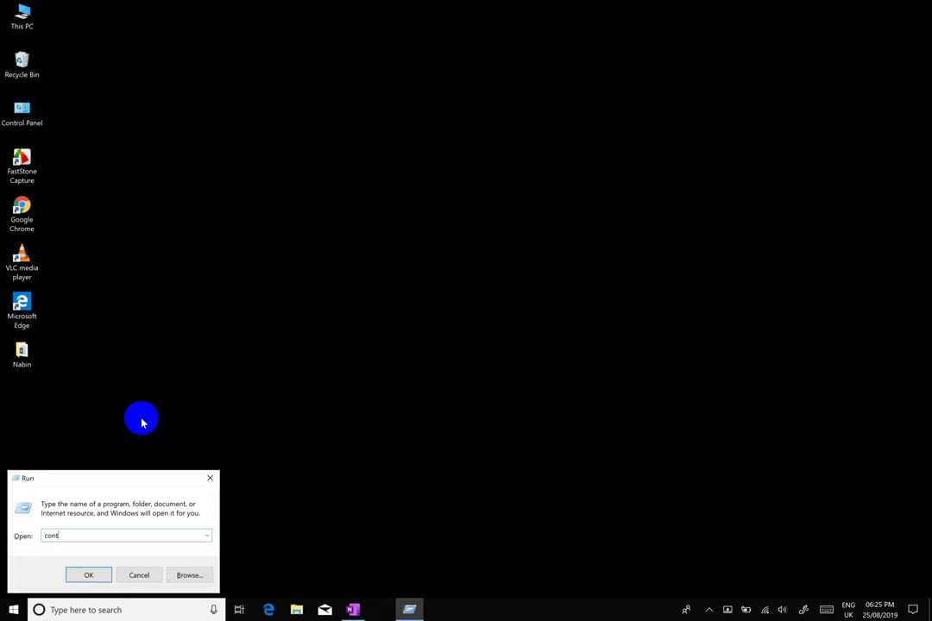
{"action": "type", "text": "ol"}
{"action": "key", "text": "Return"}
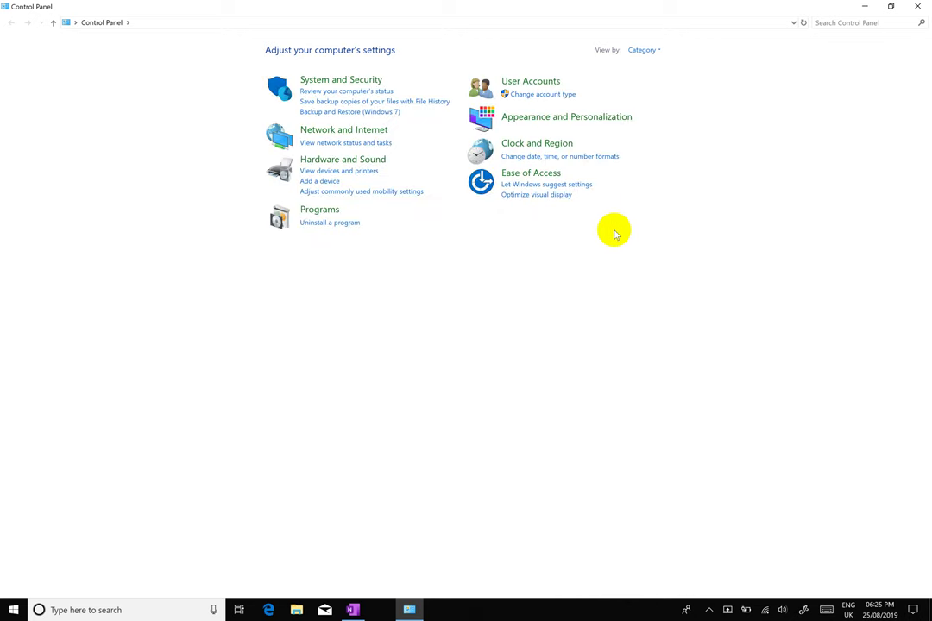
{"action": "left_click", "coordinate": [642, 52]}
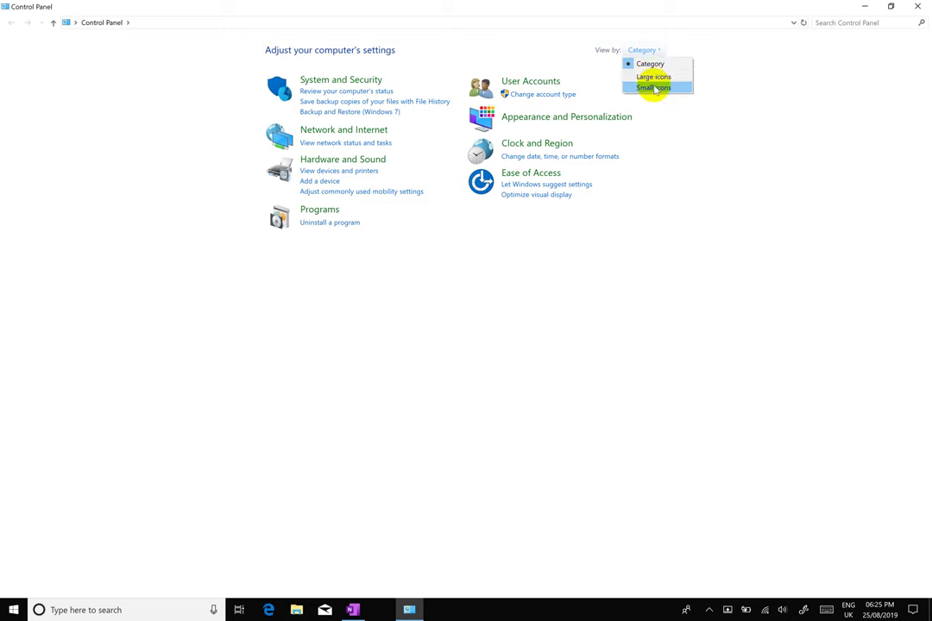
{"action": "left_click", "coordinate": [654, 88]}
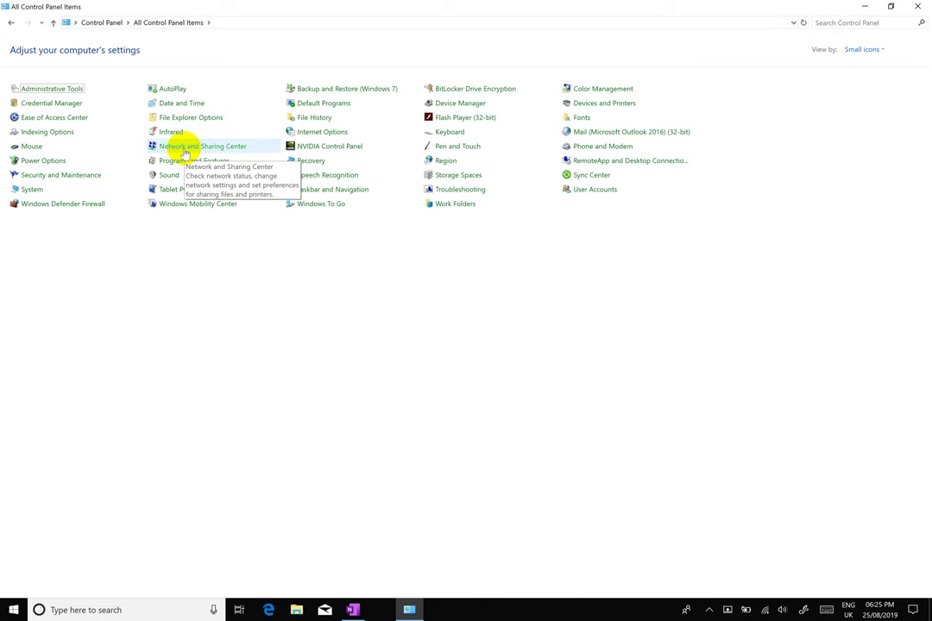
Go from Network and Sharing Center to the adapter list and open the Wi-Fi status
{"action": "left_click", "coordinate": [183, 147]}
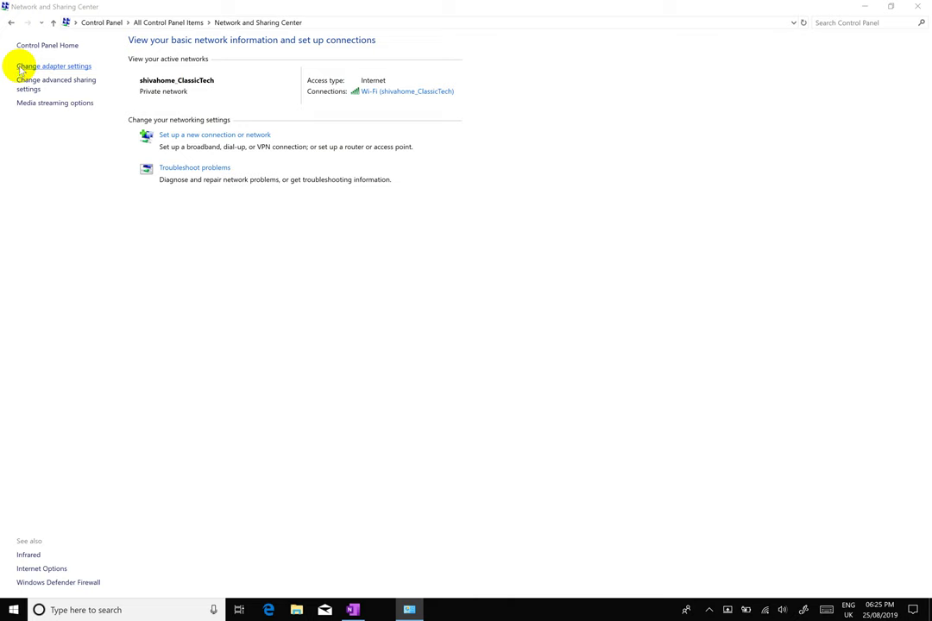
{"action": "left_click", "coordinate": [21, 69]}
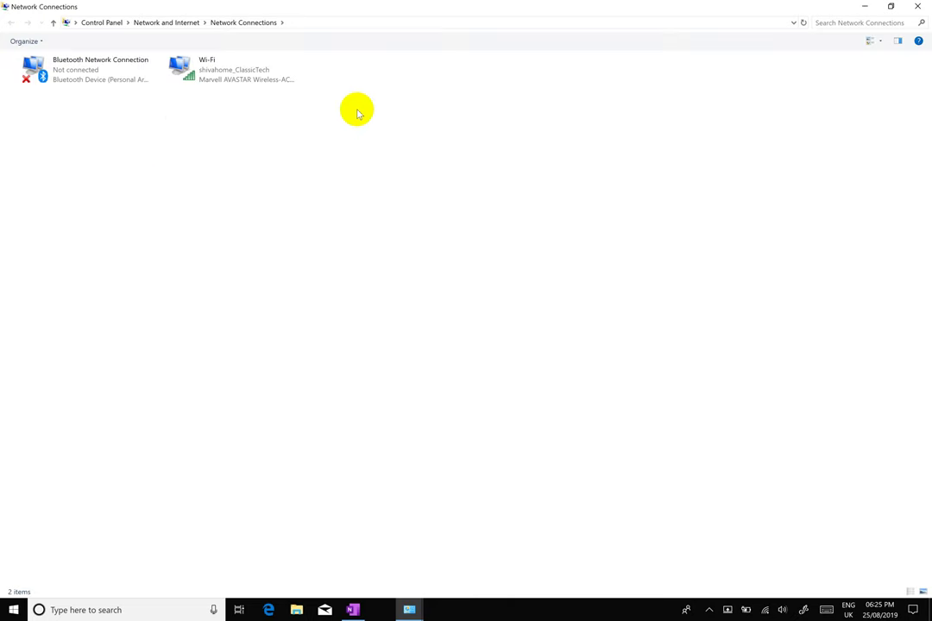
{"action": "left_click_drag", "start_coordinate": [212, 499], "coordinate": [39, 425]}
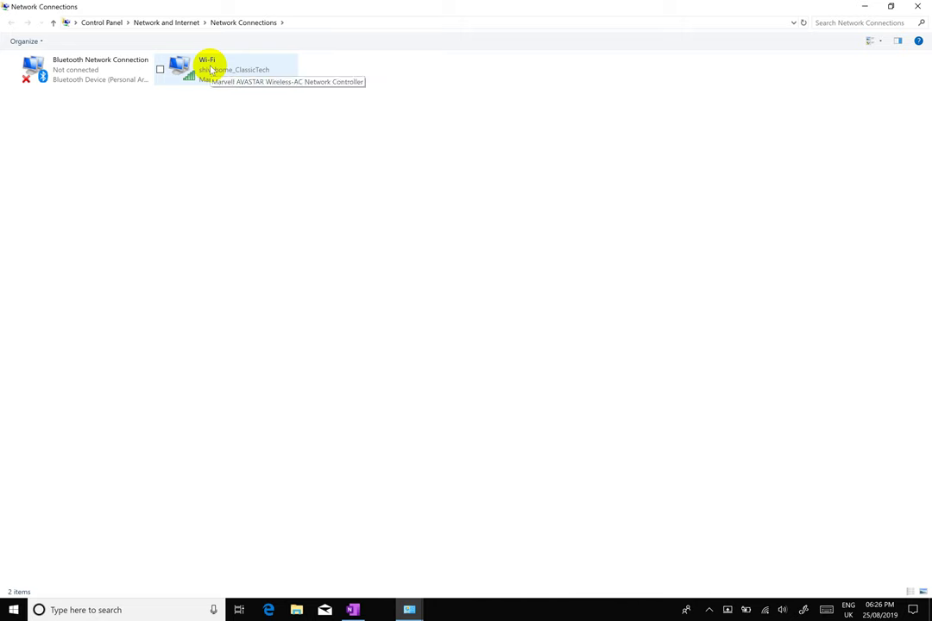
{"action": "left_click", "coordinate": [189, 78]}
{"action": "double_click", "coordinate": [189, 78]}
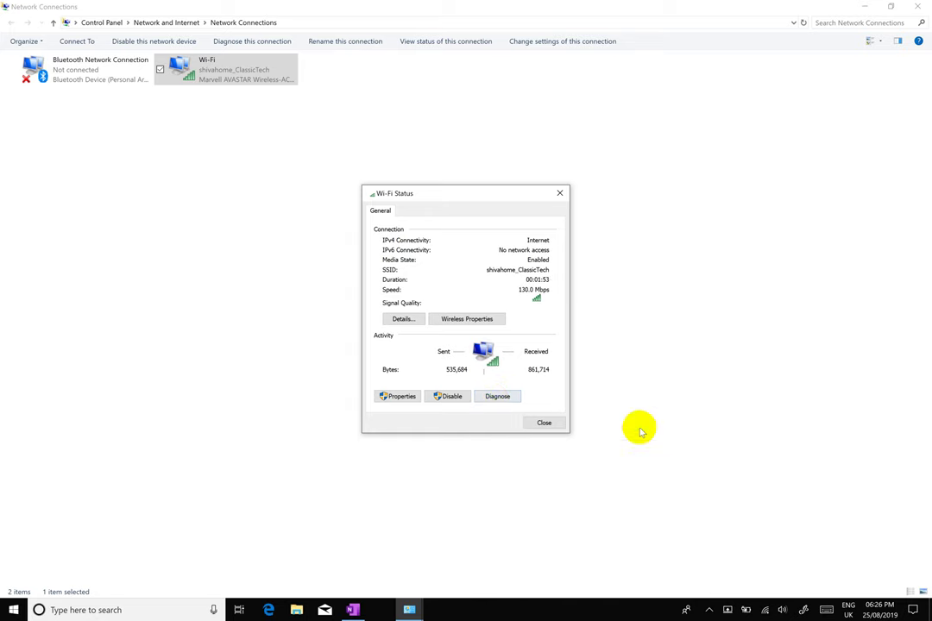
Open the Wi-Fi IPv4 properties and try entering a static IP address of 635
{"action": "left_click", "coordinate": [765, 613]}
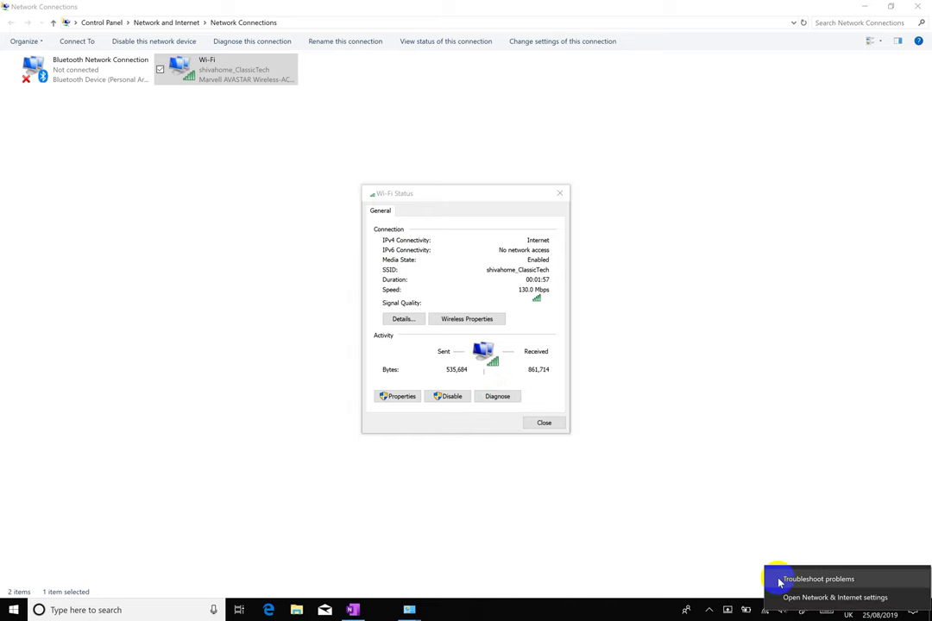
{"action": "left_click", "coordinate": [410, 421]}
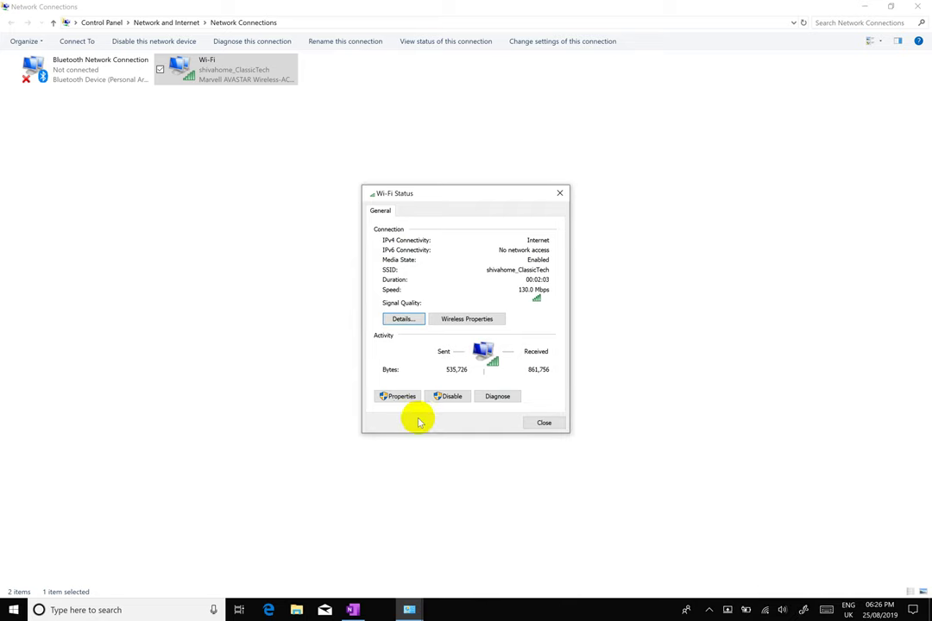
{"action": "left_click", "coordinate": [402, 397]}
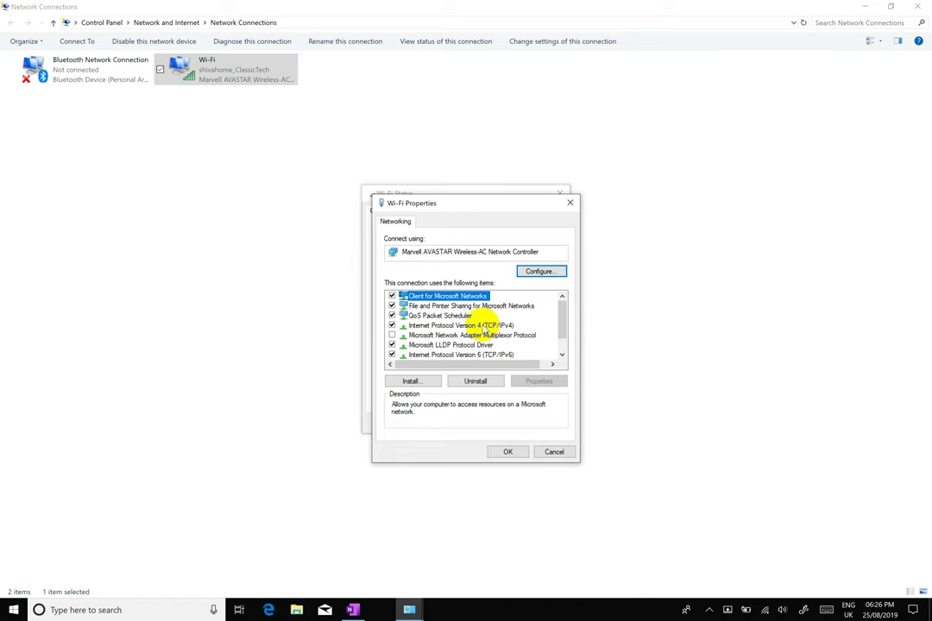
{"action": "double_click", "coordinate": [487, 326]}
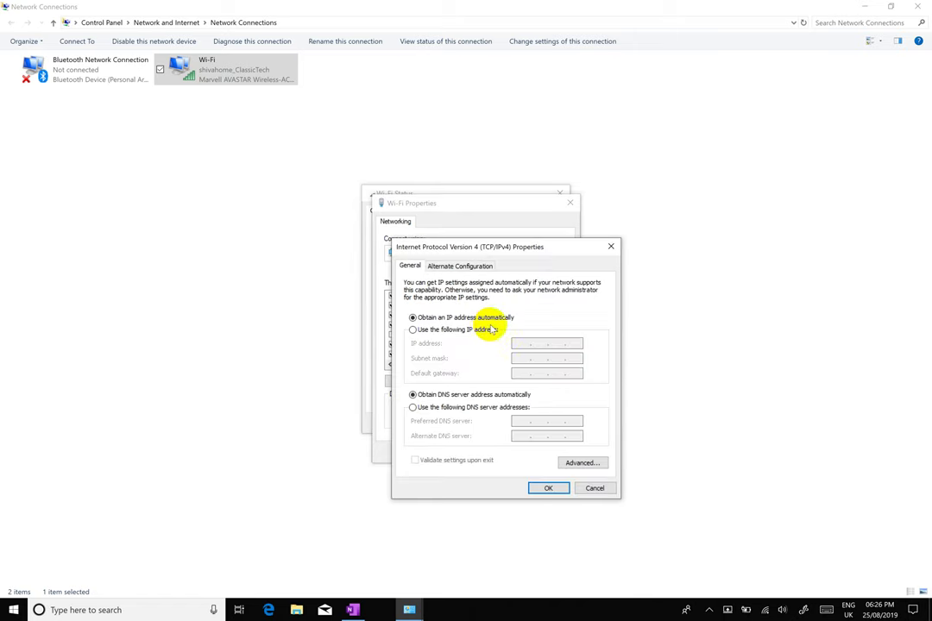
{"action": "left_click", "coordinate": [413, 329]}
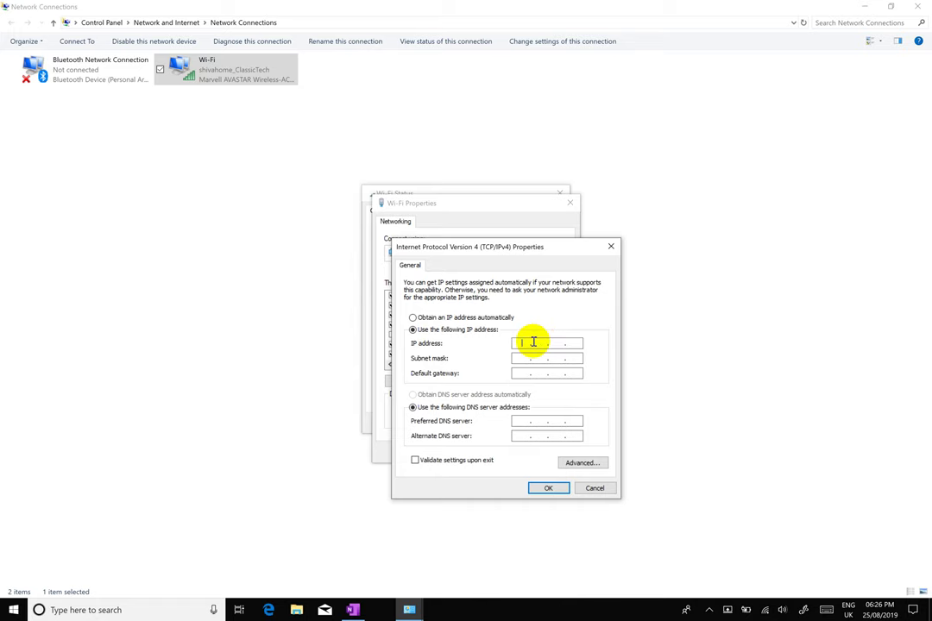
{"action": "left_click", "coordinate": [533, 343]}
{"action": "type", "text": "635"}
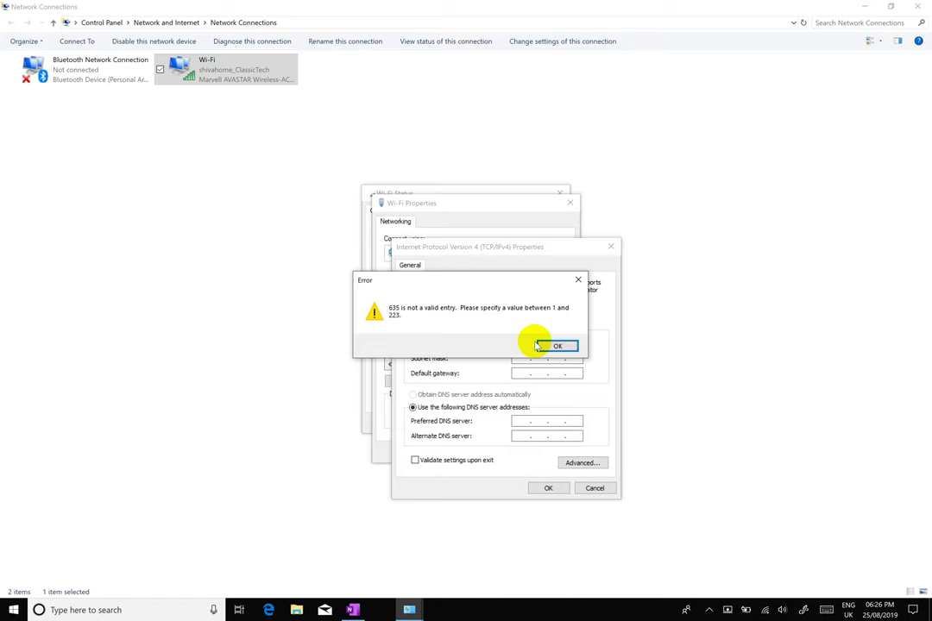
Dismiss the invalid-IP error, restore automatic IP and DNS, and close all Wi-Fi dialogs
{"action": "left_click", "coordinate": [578, 280]}
{"action": "left_click", "coordinate": [415, 317]}
{"action": "left_click", "coordinate": [434, 396]}
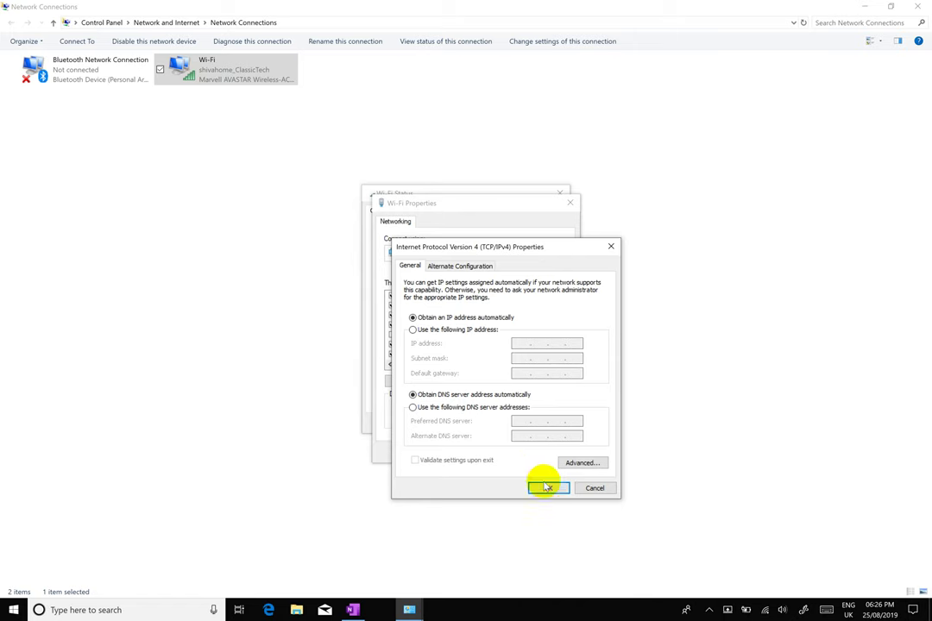
{"action": "left_click", "coordinate": [547, 487]}
{"action": "left_click", "coordinate": [507, 454]}
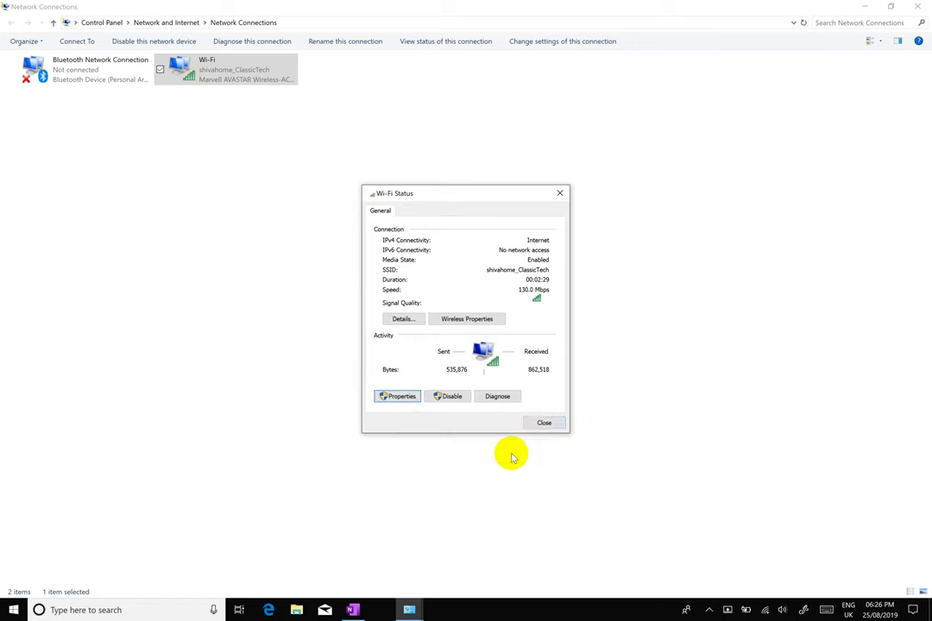
{"action": "left_click", "coordinate": [528, 423]}
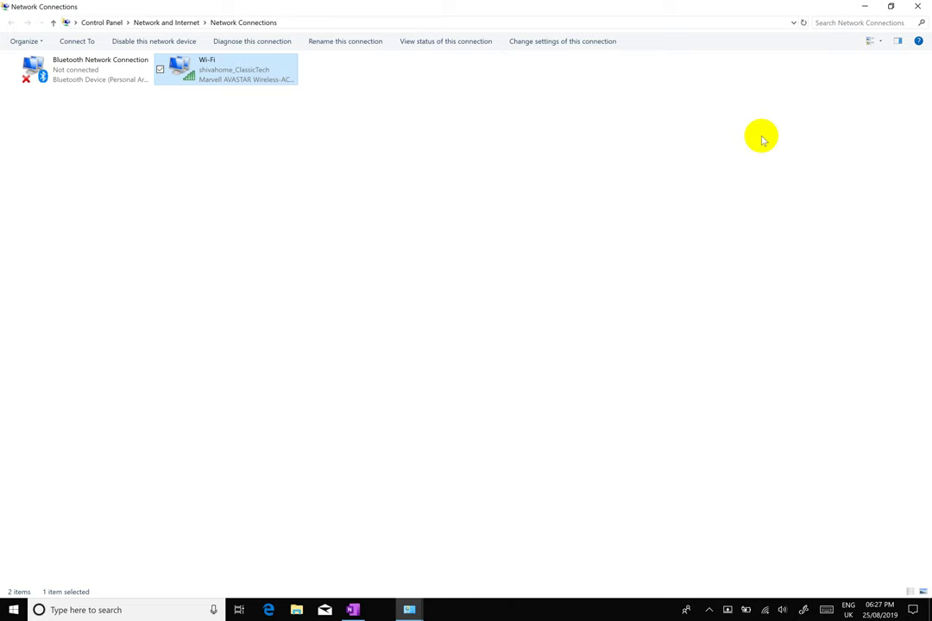
Close the Network Connections and Network and Sharing Center windows
{"action": "left_click", "coordinate": [918, 6]}
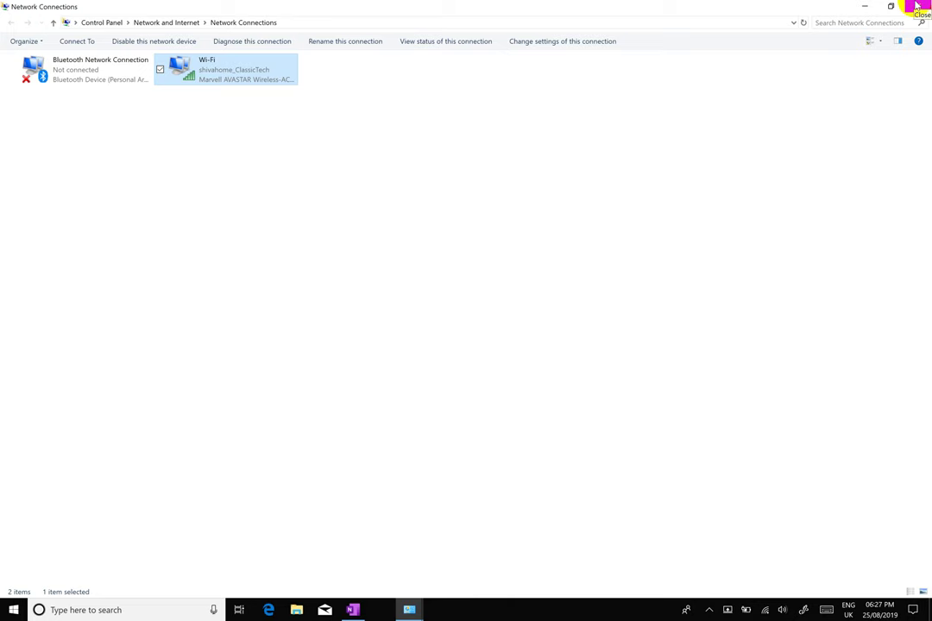
{"action": "left_click", "coordinate": [918, 6]}
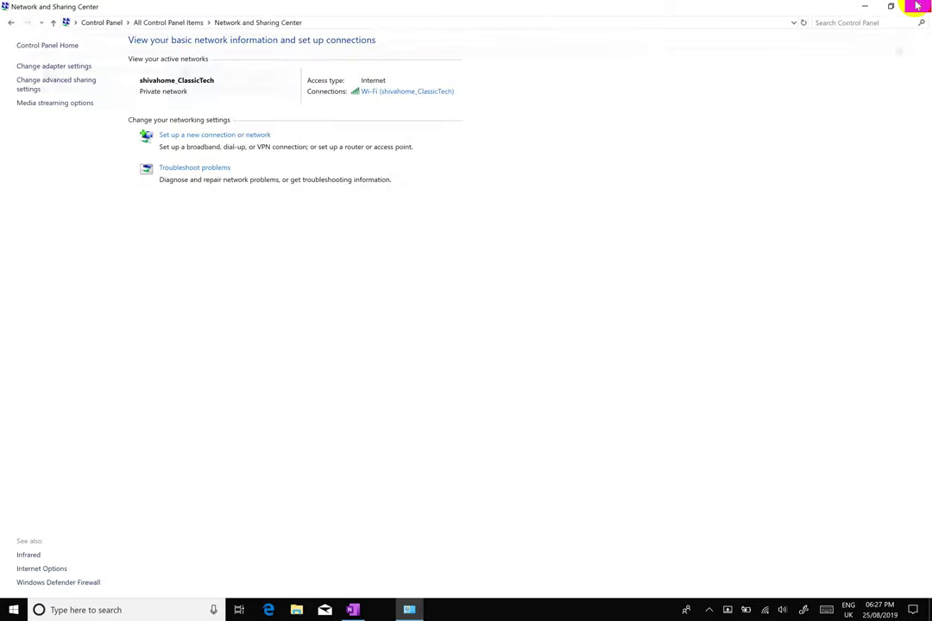
{"action": "left_click", "coordinate": [918, 6]}
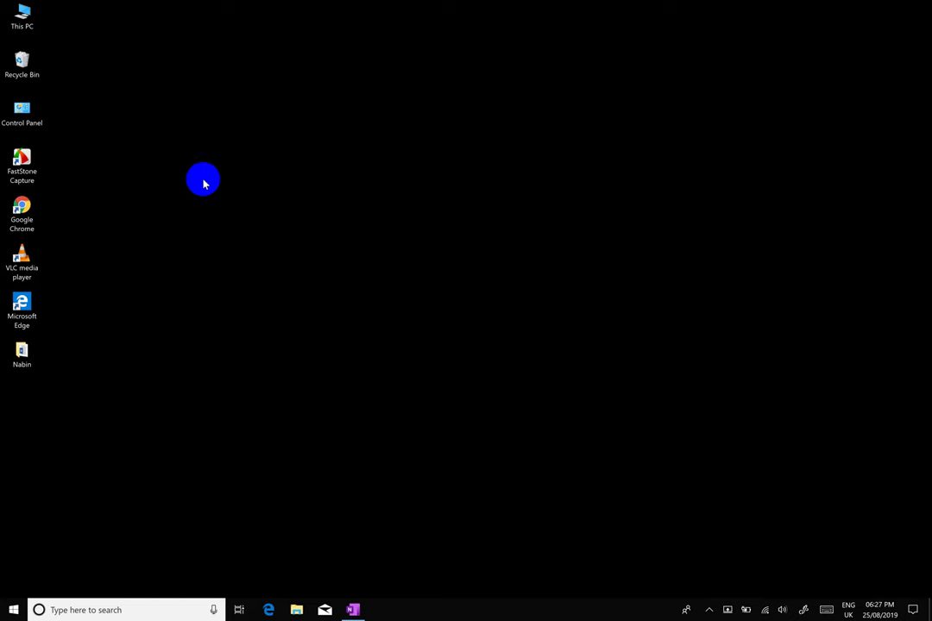
Bring up and dismiss the context menu of the FastStone Capture desktop shortcut
{"action": "left_click", "coordinate": [27, 165]}
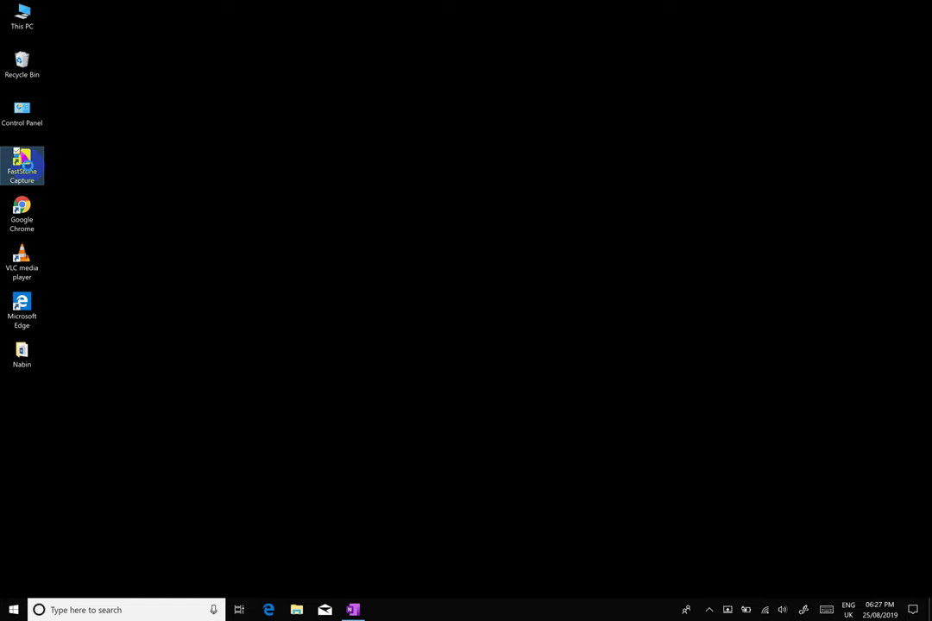
{"action": "right_click", "coordinate": [29, 170]}
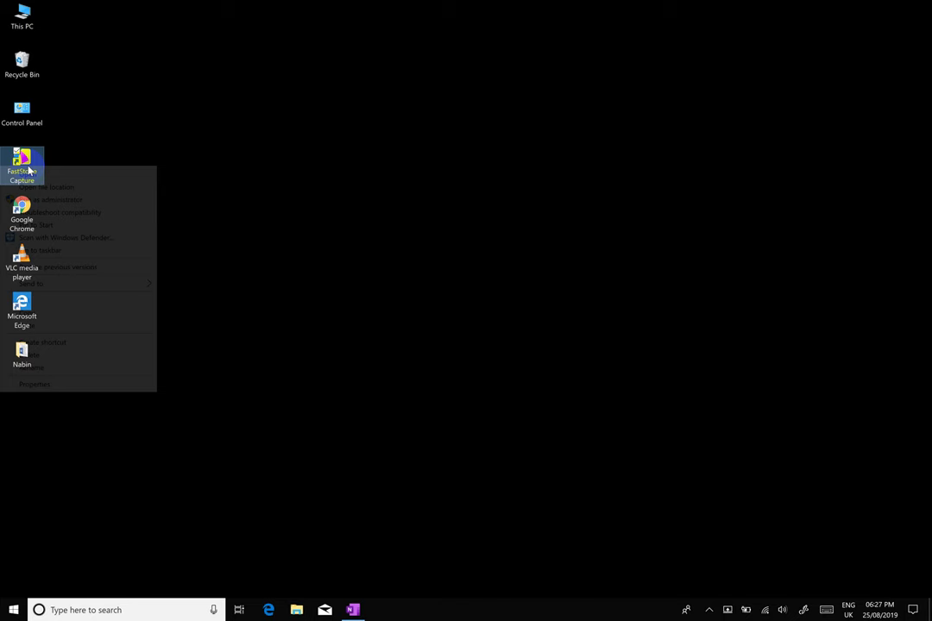
{"action": "left_click", "coordinate": [196, 140]}
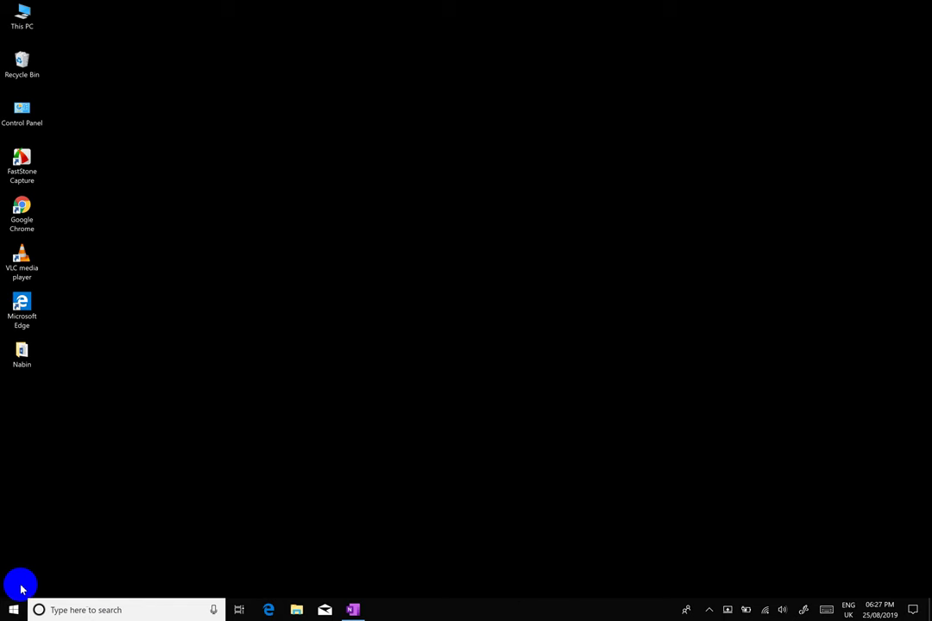
Browse the Start menu's All apps list from the top down and back to Cortana
{"action": "left_click", "coordinate": [13, 610]}
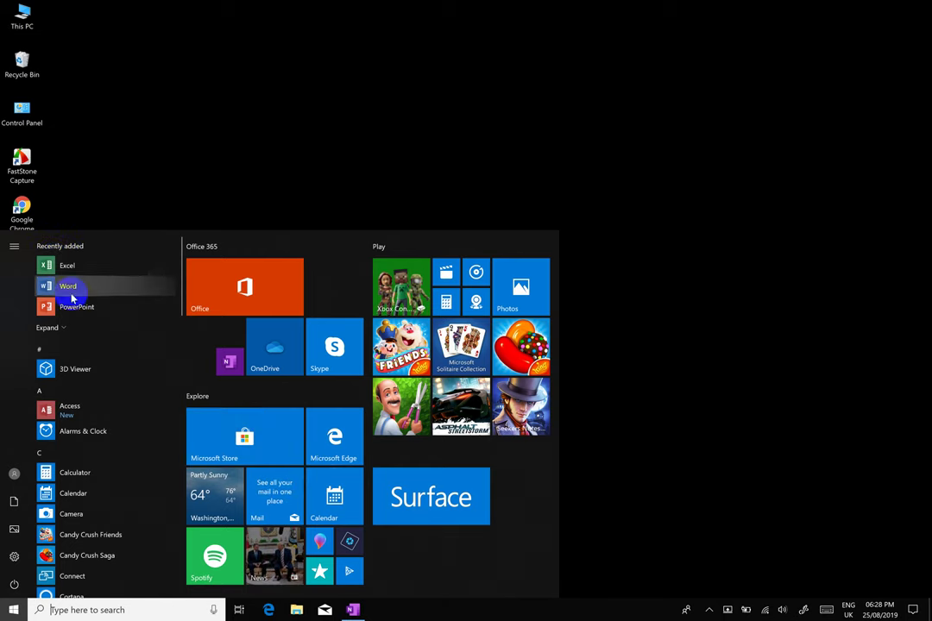
{"action": "scroll", "coordinate": [80, 451], "scroll_direction": "down", "scroll_amount": 5}
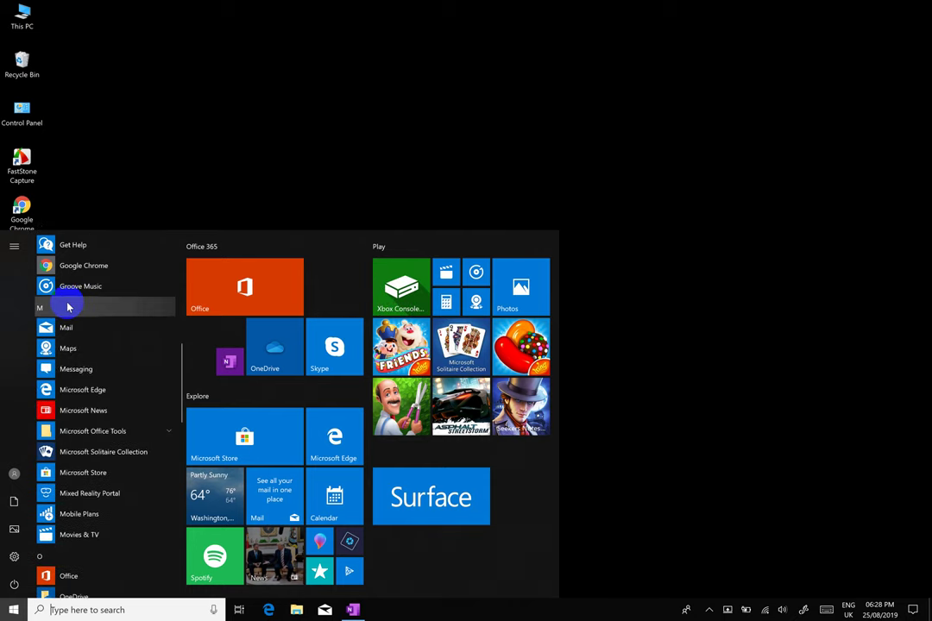
{"action": "key", "text": "Home"}
{"action": "key", "text": "Down"}
{"action": "key", "text": "Down"}
{"action": "key", "text": "Down"}
{"action": "key", "text": "Down"}
{"action": "key", "text": "Down"}
{"action": "key", "text": "Down"}
{"action": "key", "text": "Down"}
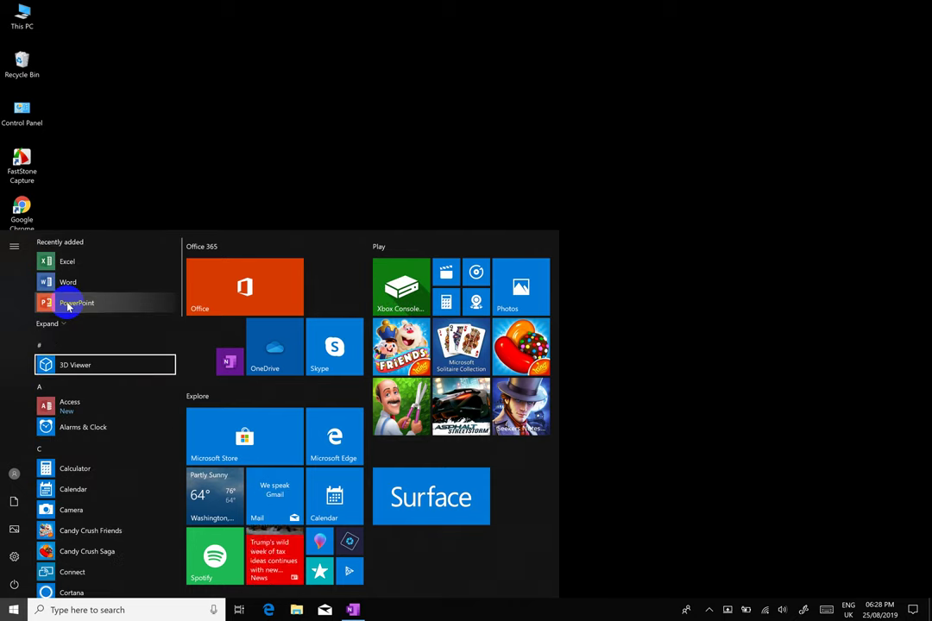
{"action": "key", "text": "Down"}
{"action": "key", "text": "Down"}
{"action": "key", "text": "Down"}
{"action": "key", "text": "Down"}
{"action": "key", "text": "Down"}
{"action": "key", "text": "Down"}
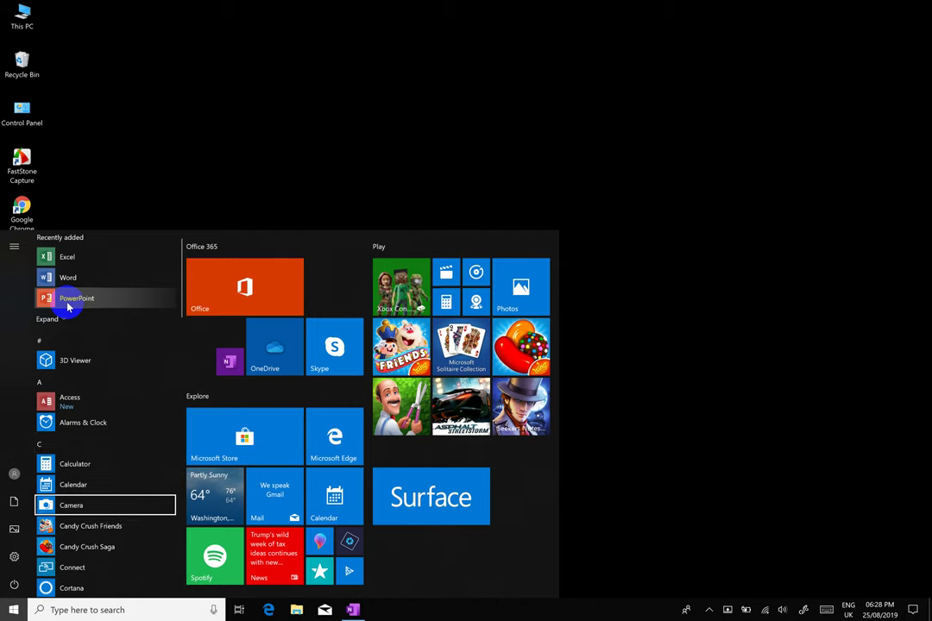
{"action": "key", "text": "Page_Down"}
{"action": "key", "text": "Page_Down"}
{"action": "key", "text": "Page_Up"}
{"action": "key", "text": "Page_Up"}
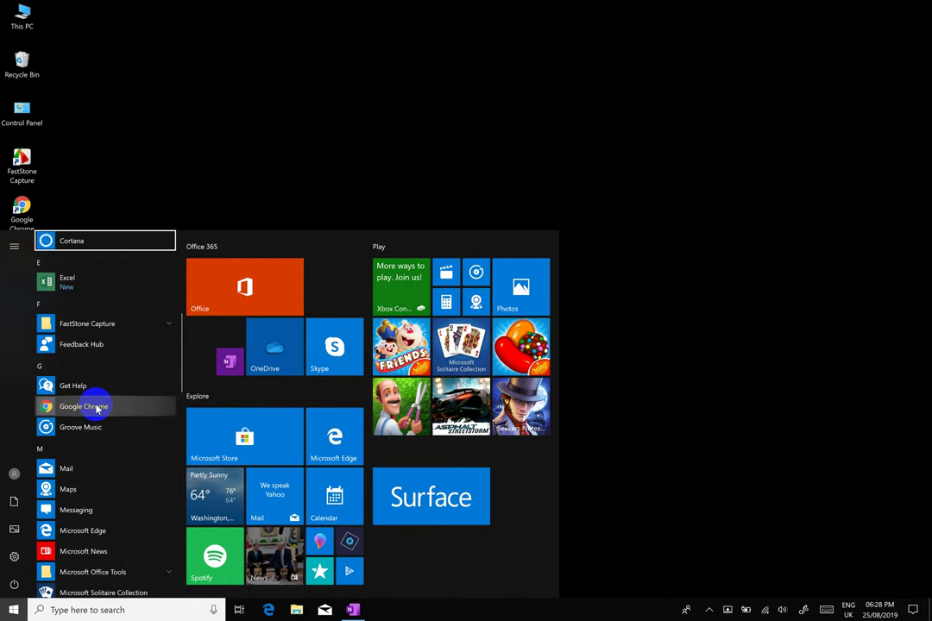
Search the taskbar for 'micro', then close the results panel
{"action": "left_click", "coordinate": [64, 610]}
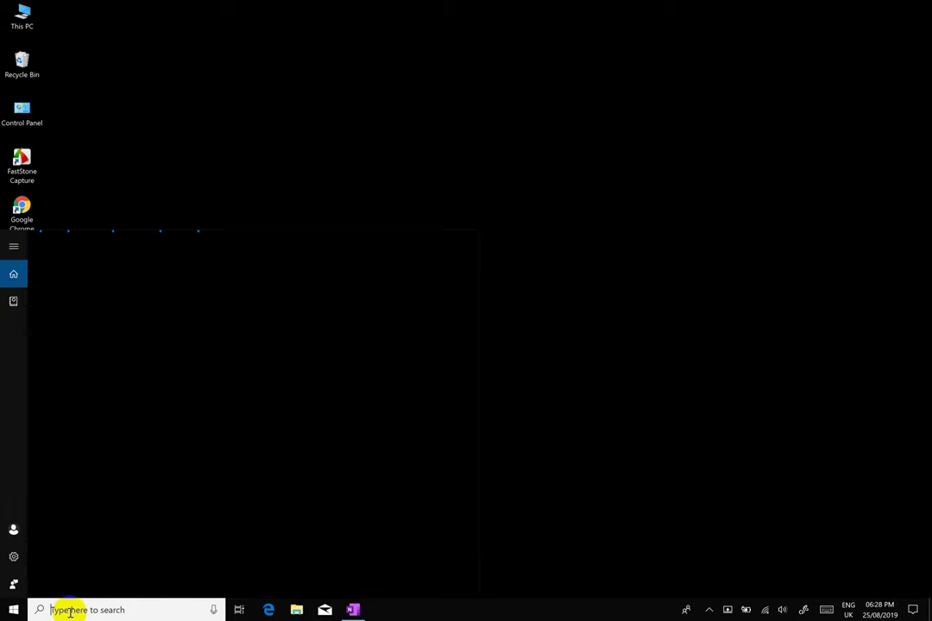
{"action": "type", "text": "micro"}
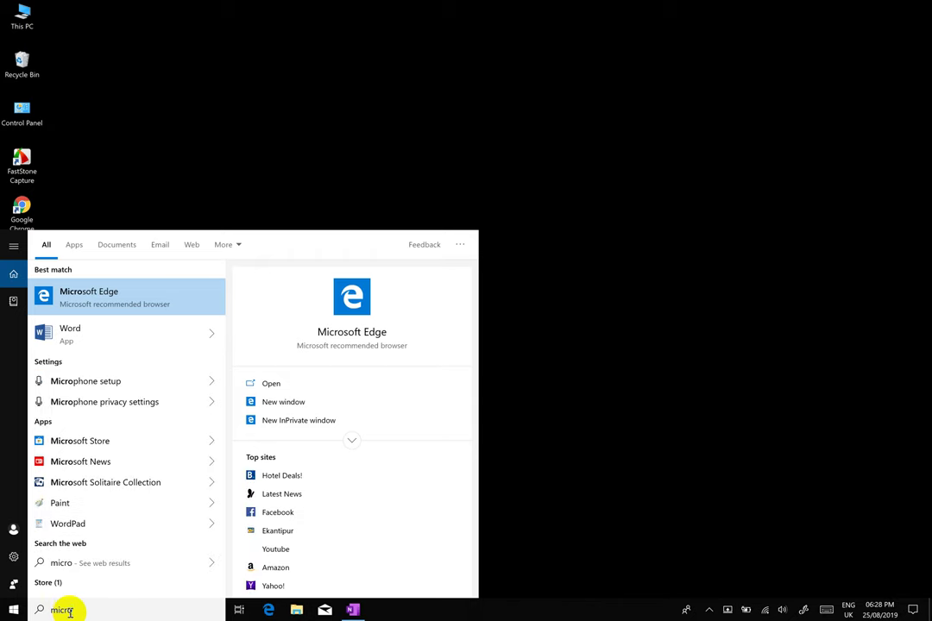
{"action": "left_click", "coordinate": [554, 235]}
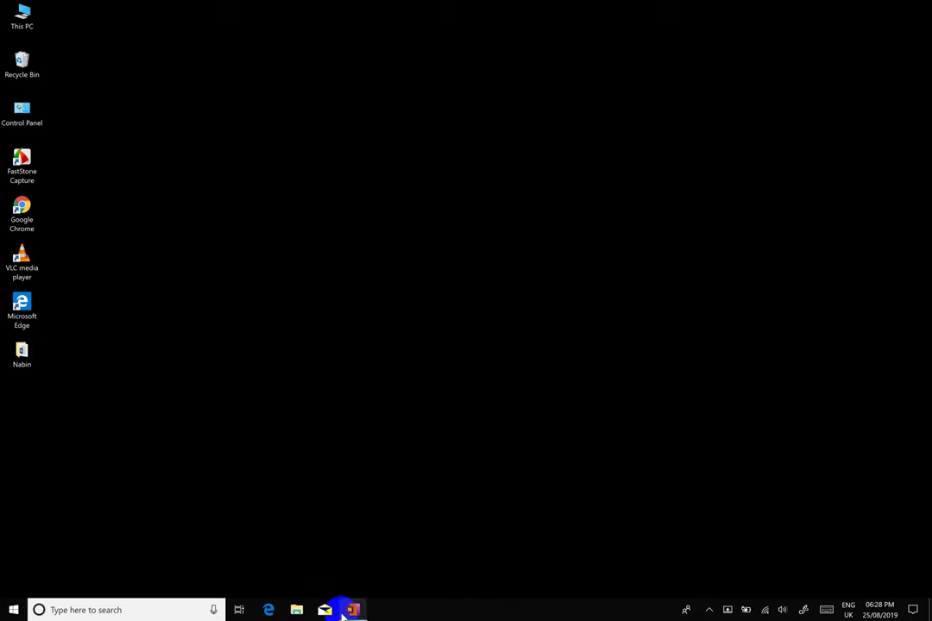
Open and maximize the personal desktop folder, close it with Alt+F4, then launch VLC
{"action": "left_click", "coordinate": [28, 356]}
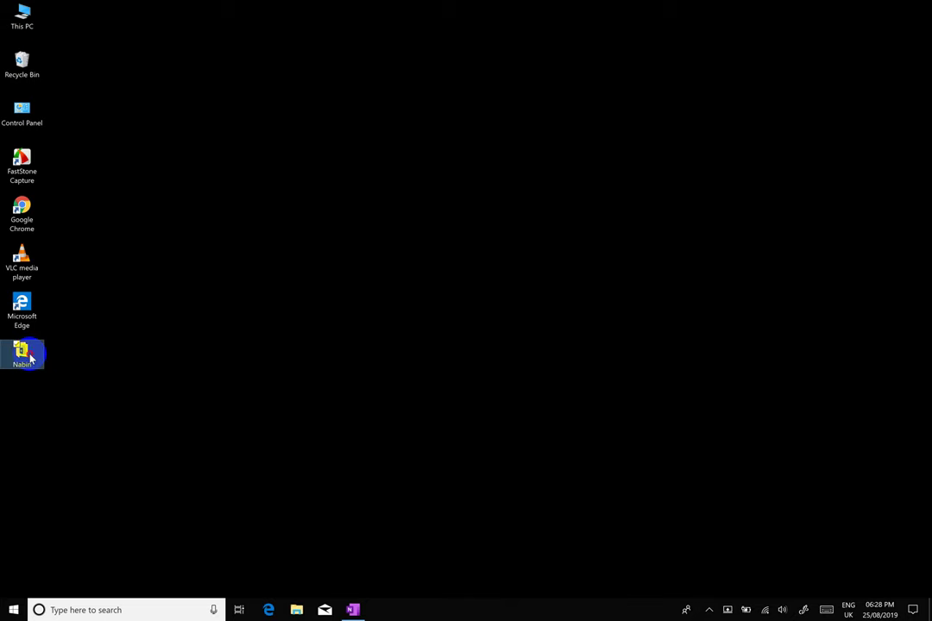
{"action": "double_click", "coordinate": [29, 355]}
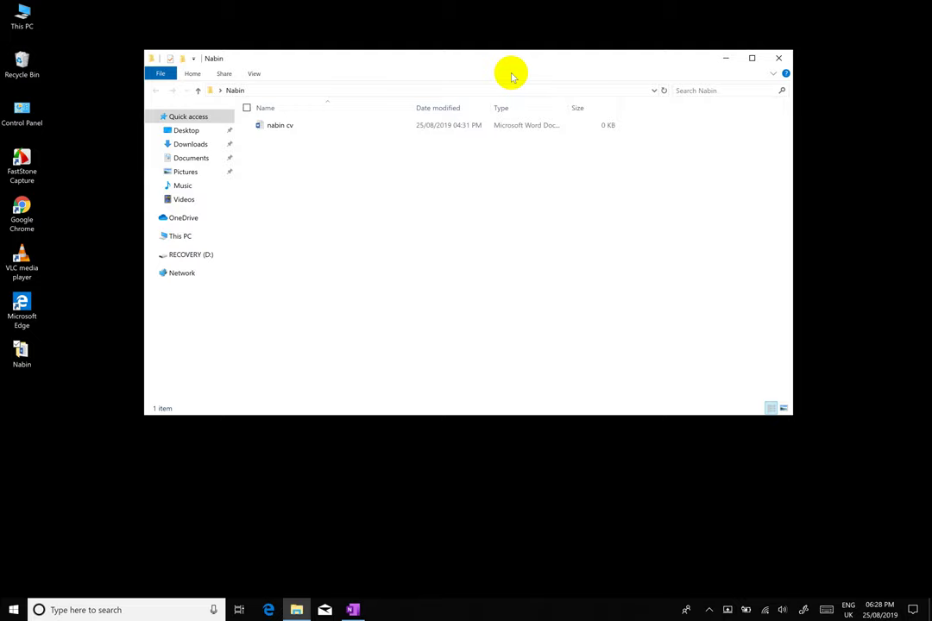
{"action": "double_click", "coordinate": [670, 58]}
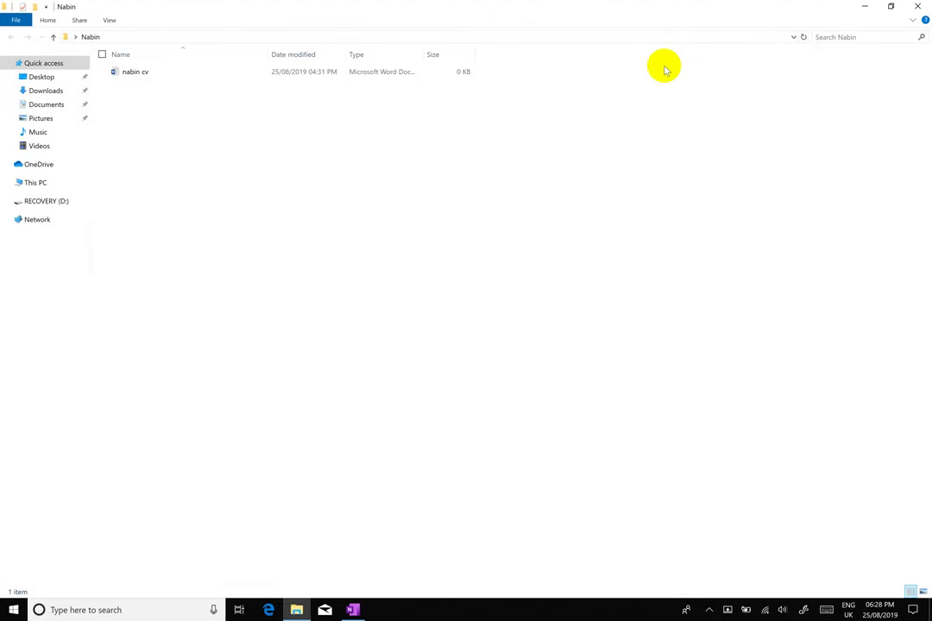
{"action": "key", "text": "alt+F4"}
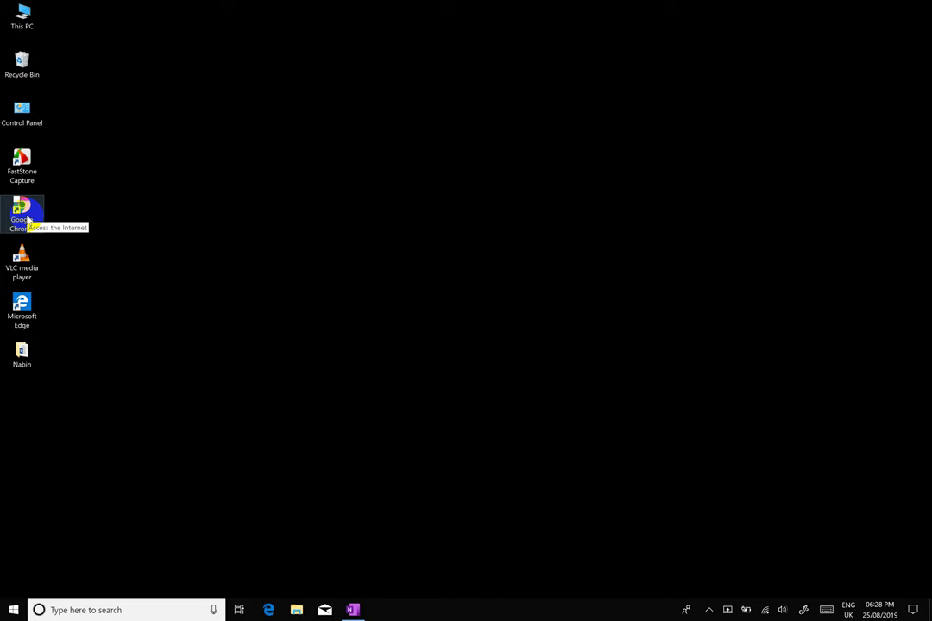
{"action": "left_click", "coordinate": [31, 263]}
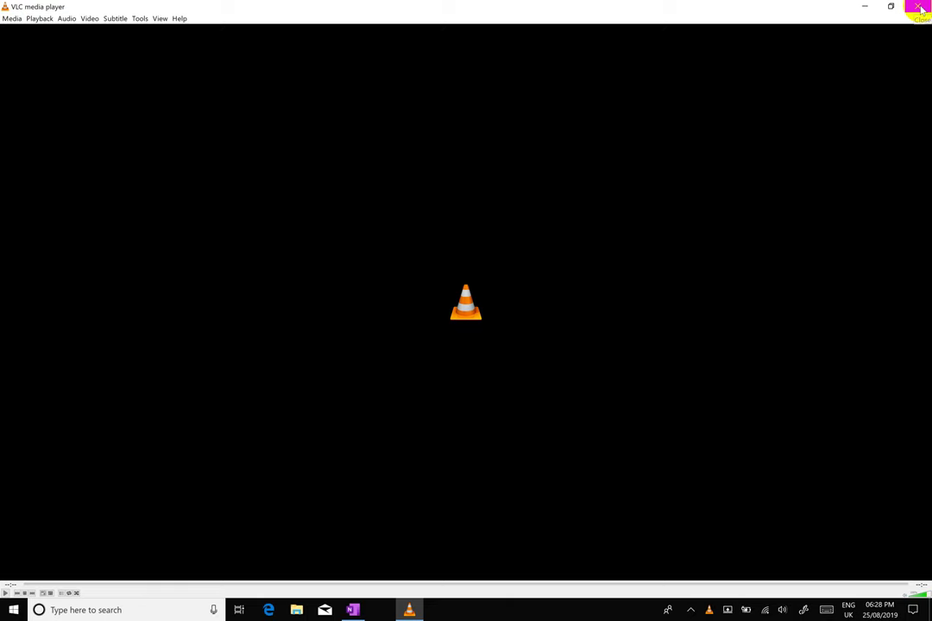
Open and dismiss VLC's system menu and taskbar jump list, then Alt+Tab to OneNote
{"action": "left_click", "coordinate": [679, 39]}
{"action": "right_click", "coordinate": [665, 19]}
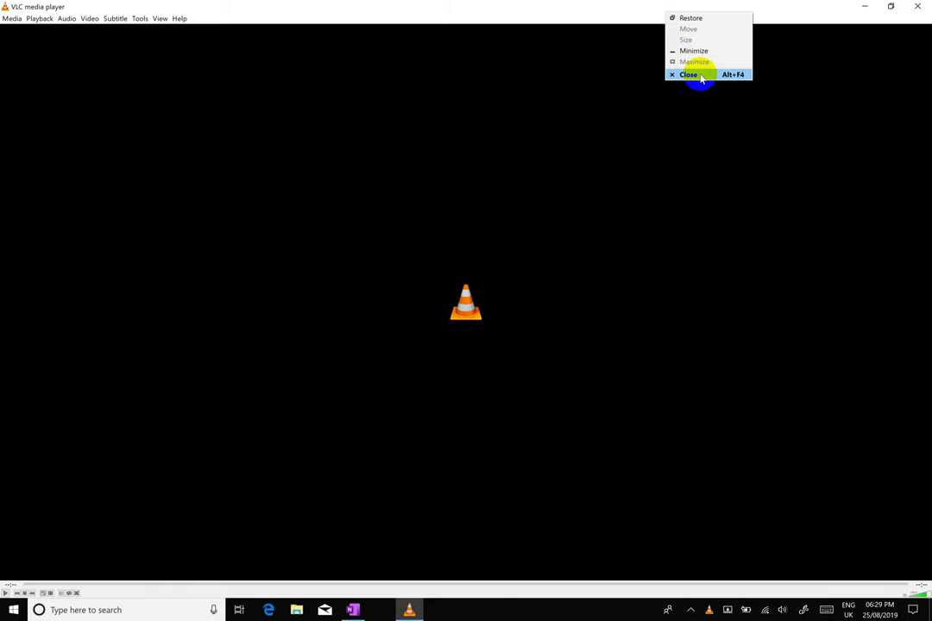
{"action": "left_click", "coordinate": [552, 16]}
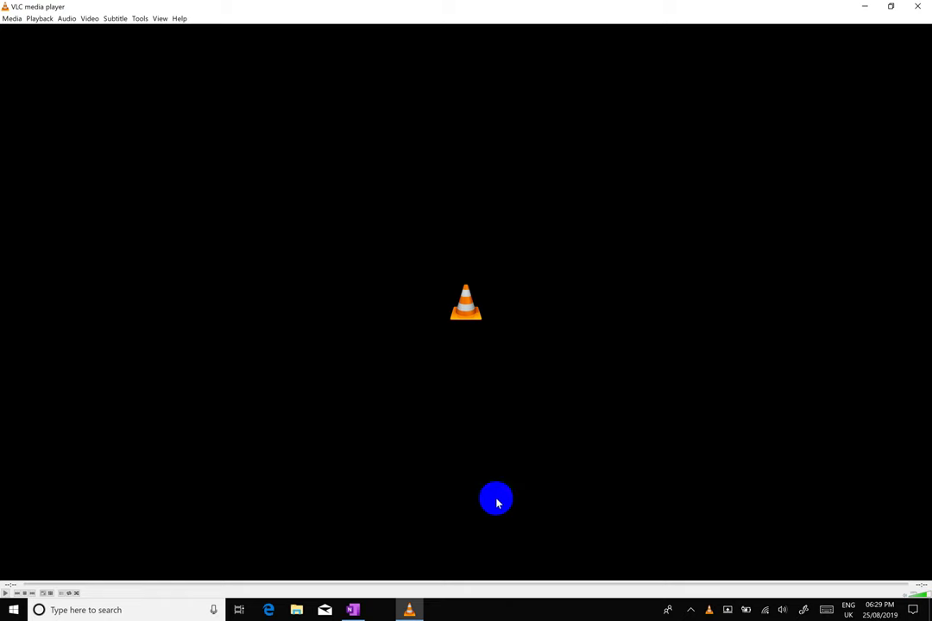
{"action": "left_click", "coordinate": [414, 610]}
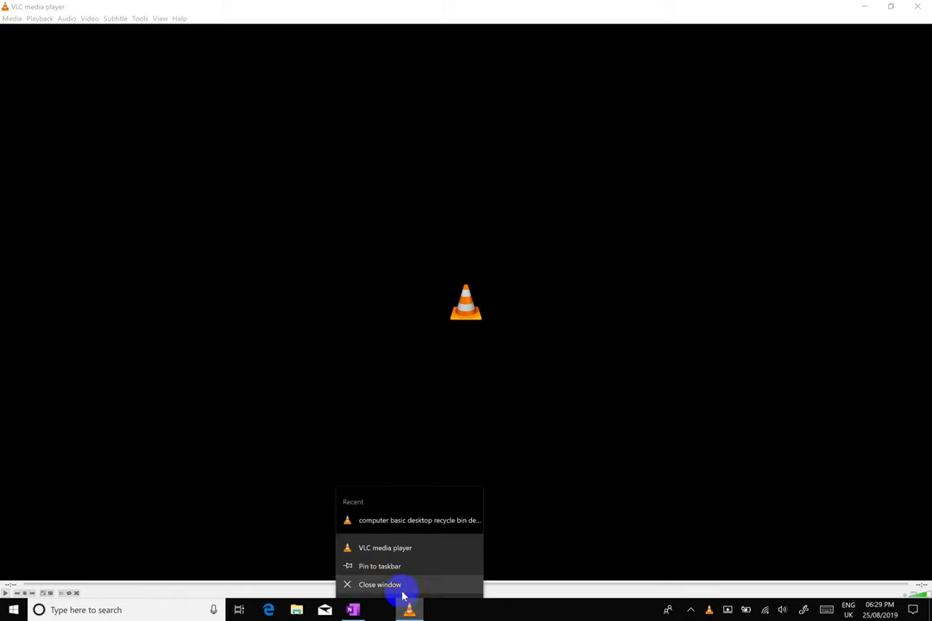
{"action": "left_click", "coordinate": [615, 384]}
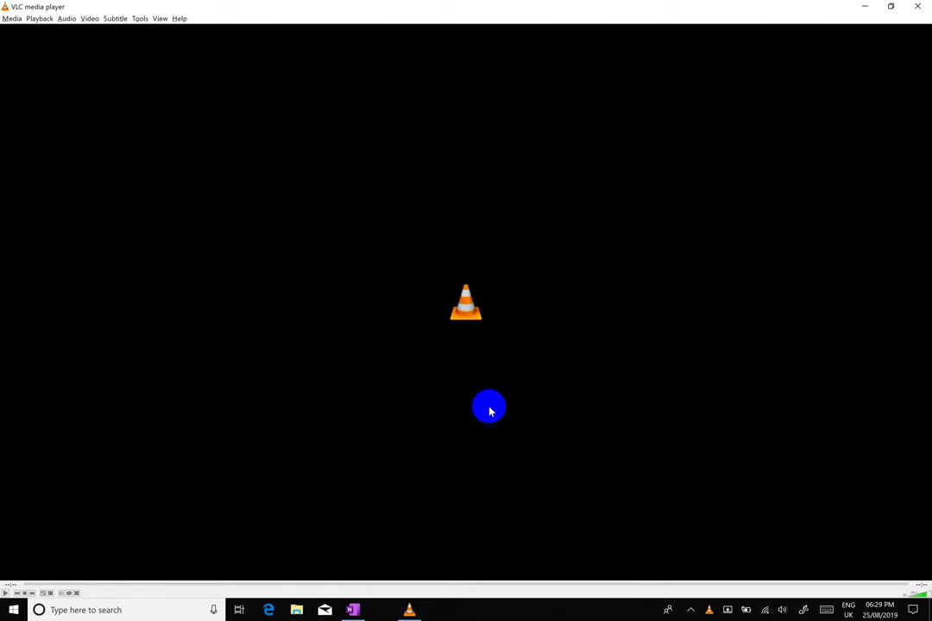
{"action": "key", "text": "alt+Tab"}
{"action": "key", "text": "Tab"}
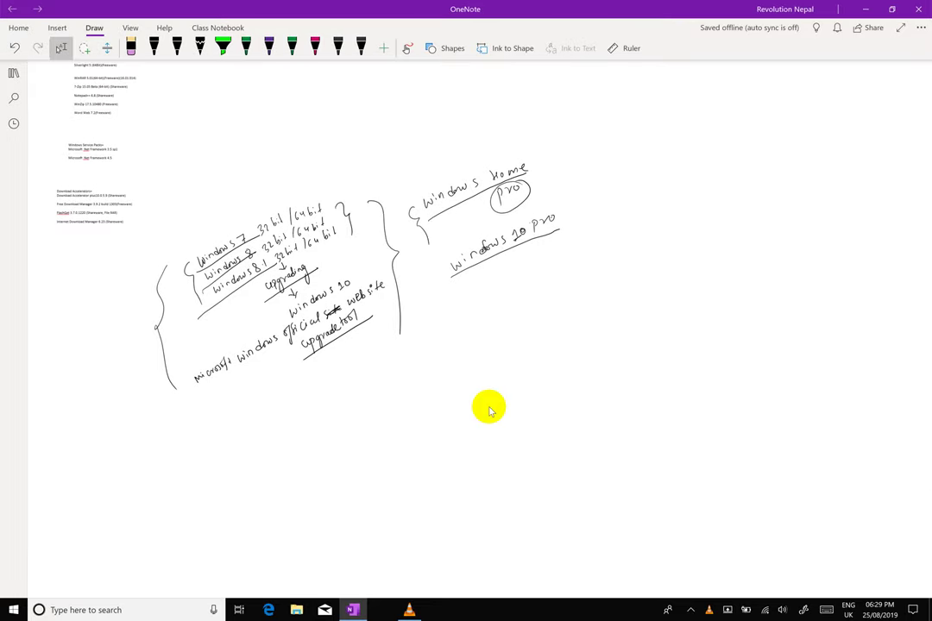
Refocus OneNote and briefly preview the open windows in Task View
{"action": "key", "text": "alt+Tab"}
{"action": "left_click", "coordinate": [488, 410]}
{"action": "key", "text": "super+Tab"}
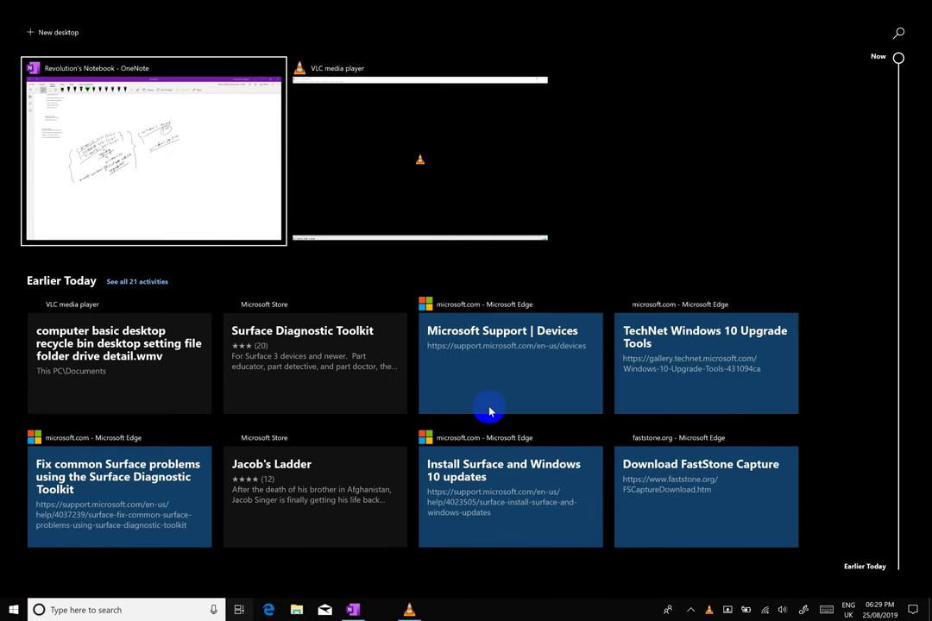
{"action": "key", "text": "Escape"}
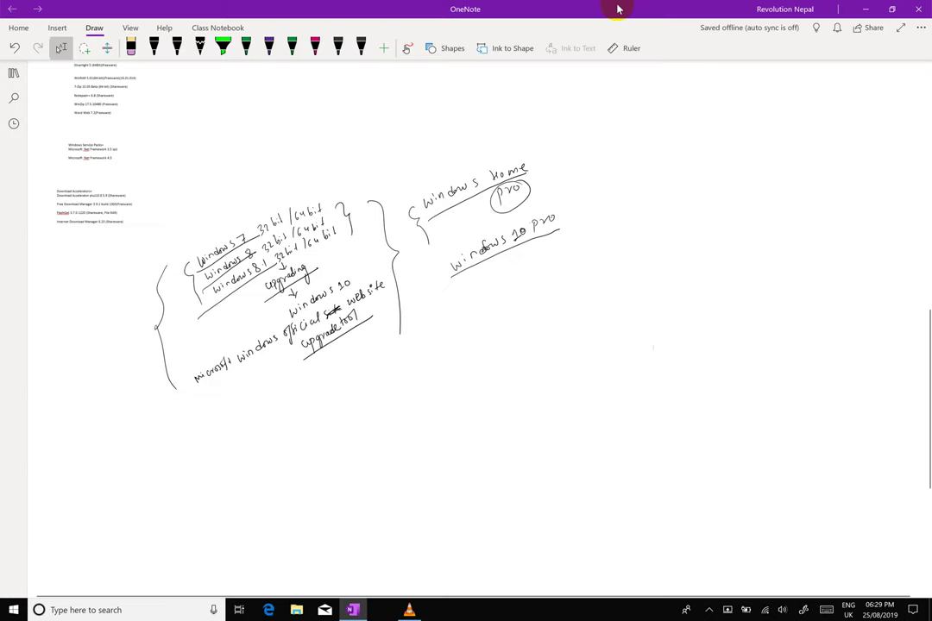
Snap OneNote to the right half and VLC to the left, then open Task View
{"action": "left_click_drag", "start_coordinate": [589, 6], "coordinate": [930, 3]}
{"action": "left_click_drag", "start_coordinate": [333, 4], "coordinate": [6, 393]}
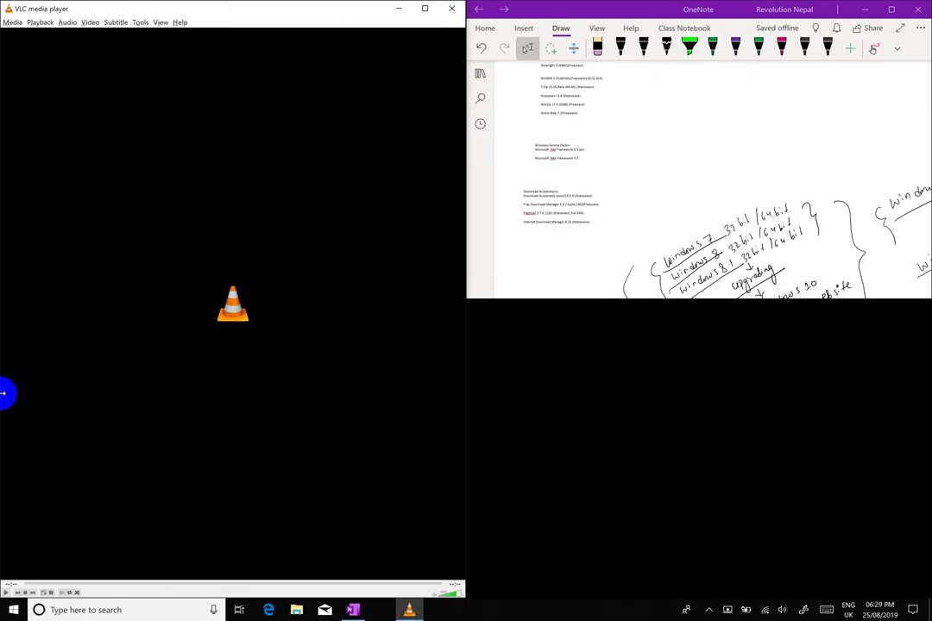
{"action": "left_click_drag", "start_coordinate": [599, 5], "coordinate": [931, 85]}
{"action": "left_click", "coordinate": [476, 324]}
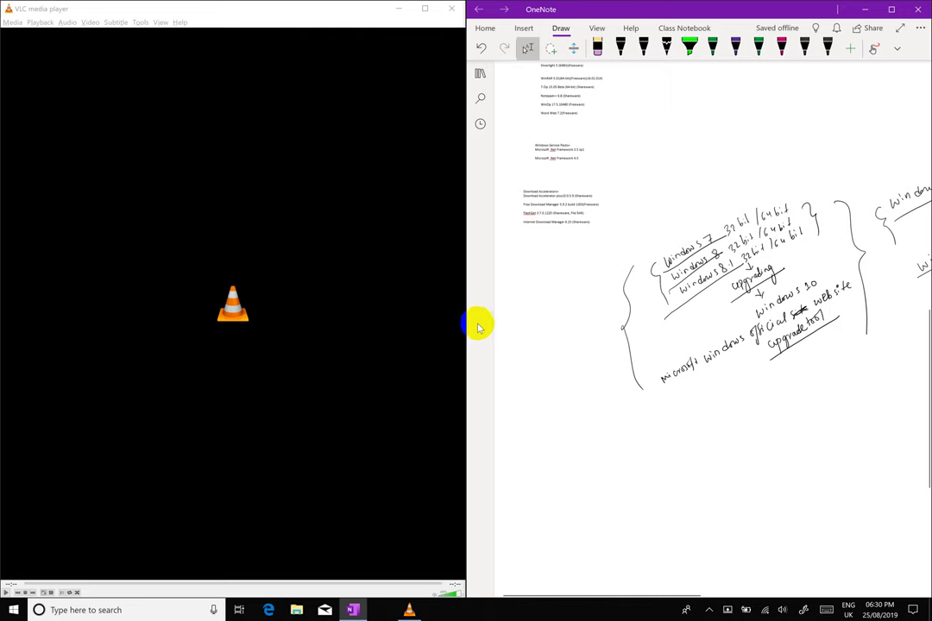
{"action": "left_click", "coordinate": [440, 348]}
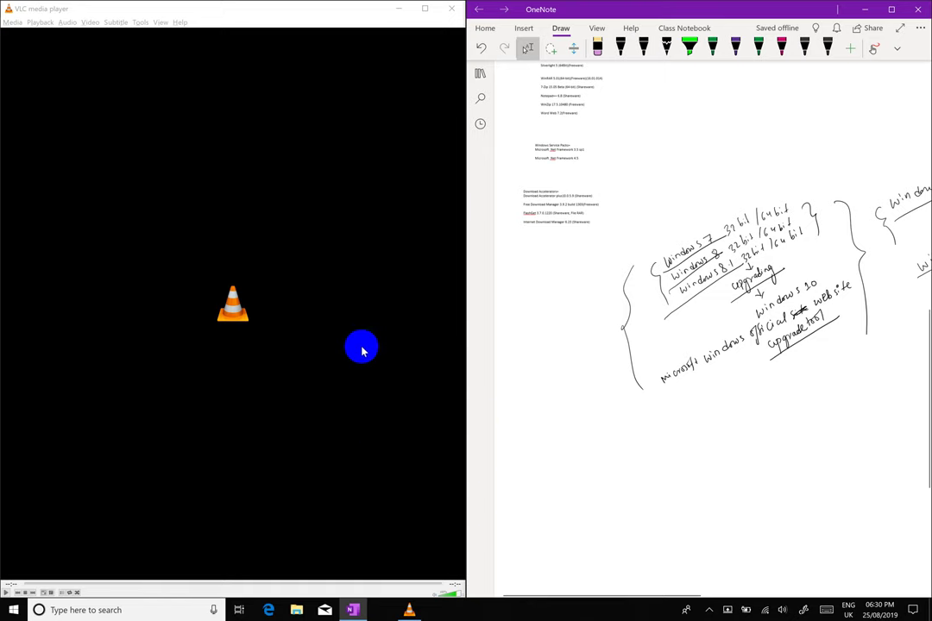
{"action": "left_click", "coordinate": [241, 609]}
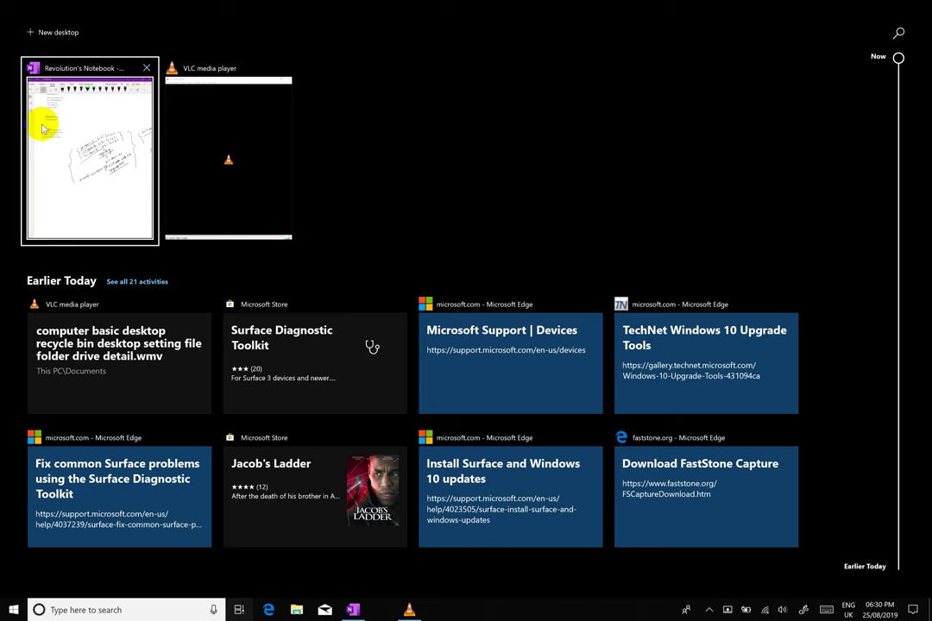
Add Desktop 2, switch to it, then return to Desktop 1 through Task View
{"action": "left_click", "coordinate": [57, 32]}
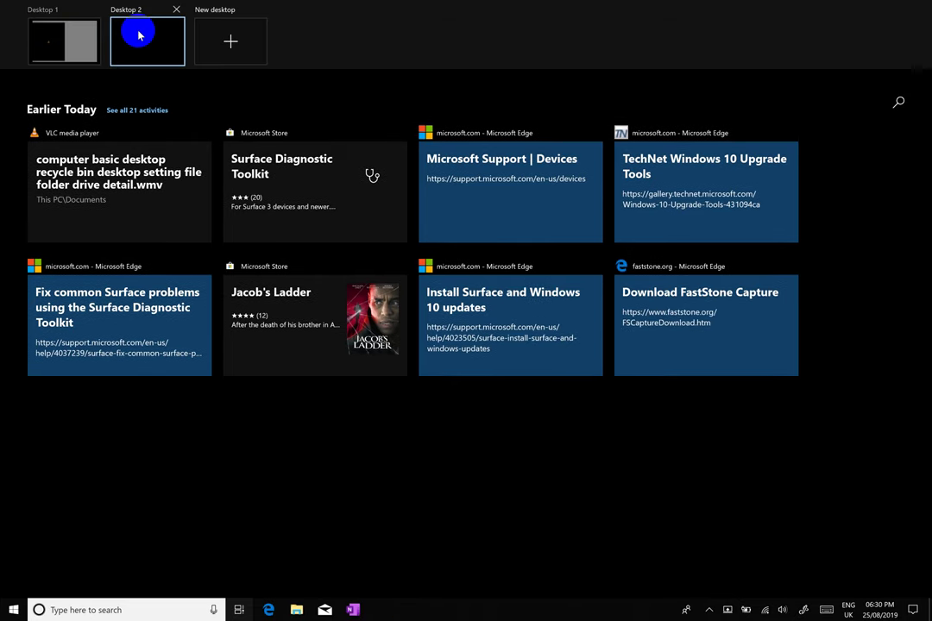
{"action": "left_click", "coordinate": [139, 34]}
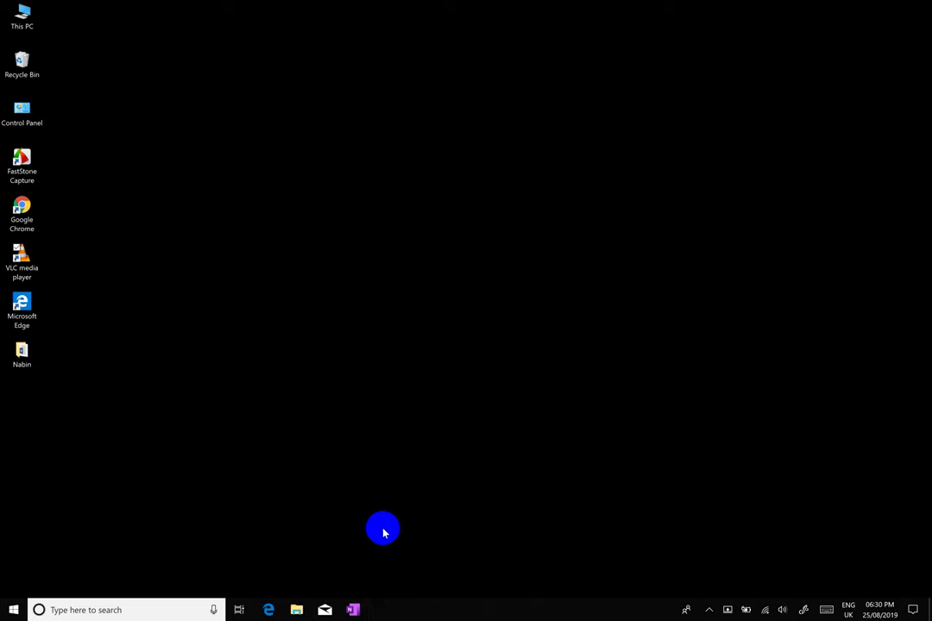
{"action": "left_click", "coordinate": [239, 610]}
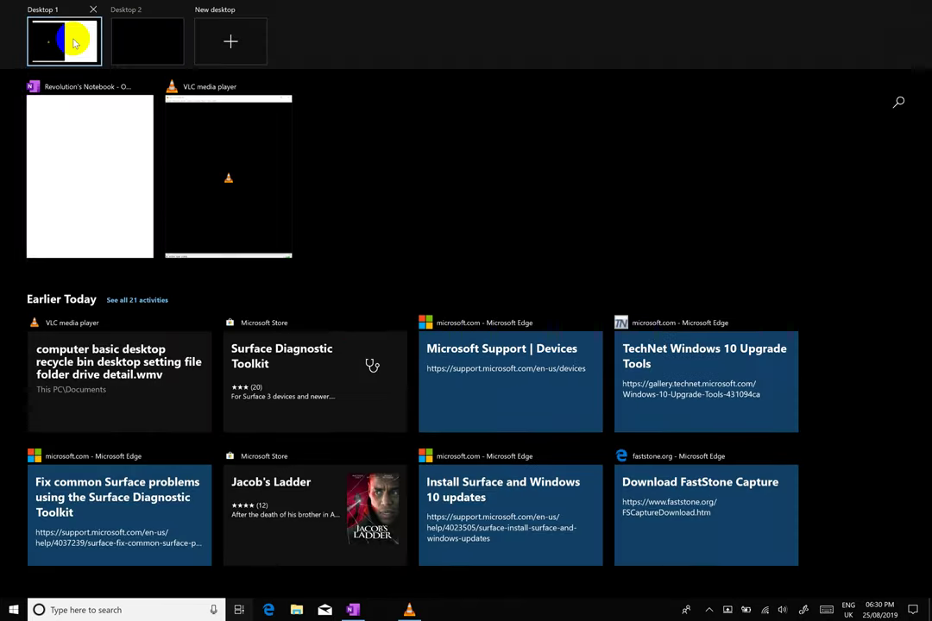
{"action": "left_click", "coordinate": [75, 43]}
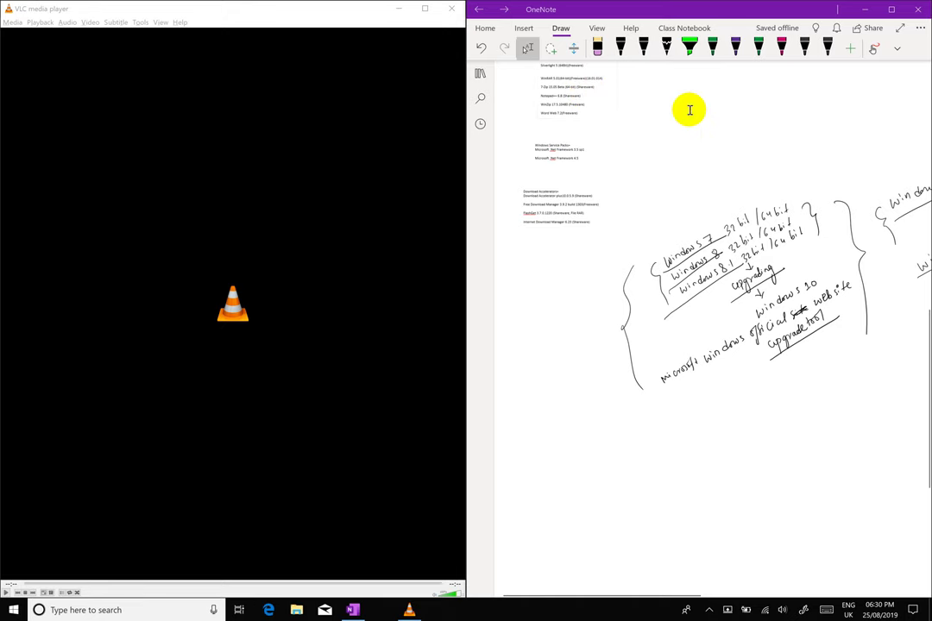
Close VLC media player and unsnap OneNote into a smaller floating window
{"action": "left_click", "coordinate": [445, 8]}
{"action": "left_click_drag", "start_coordinate": [811, 6], "coordinate": [637, 82]}
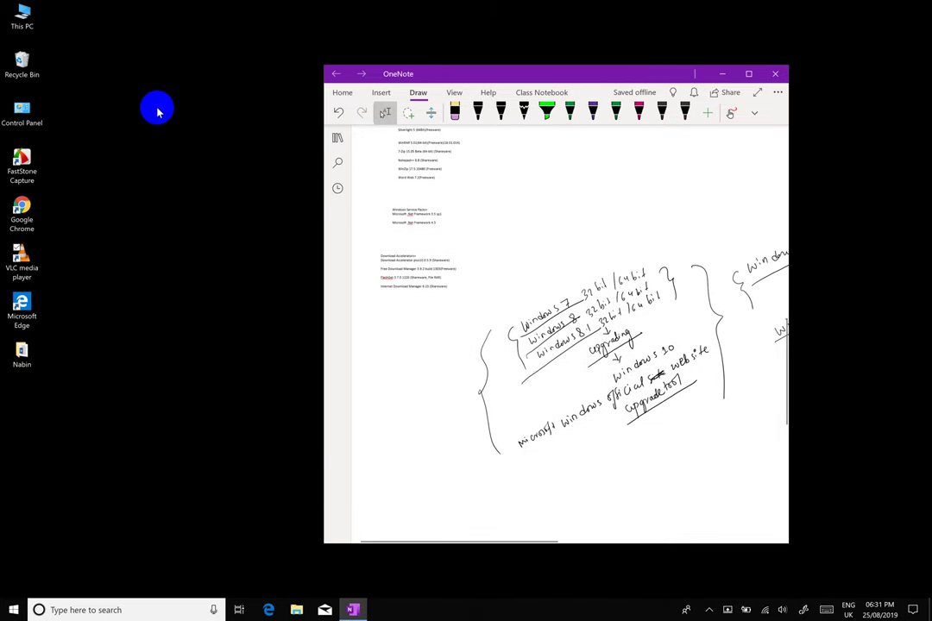
{"action": "right_click", "coordinate": [158, 129]}
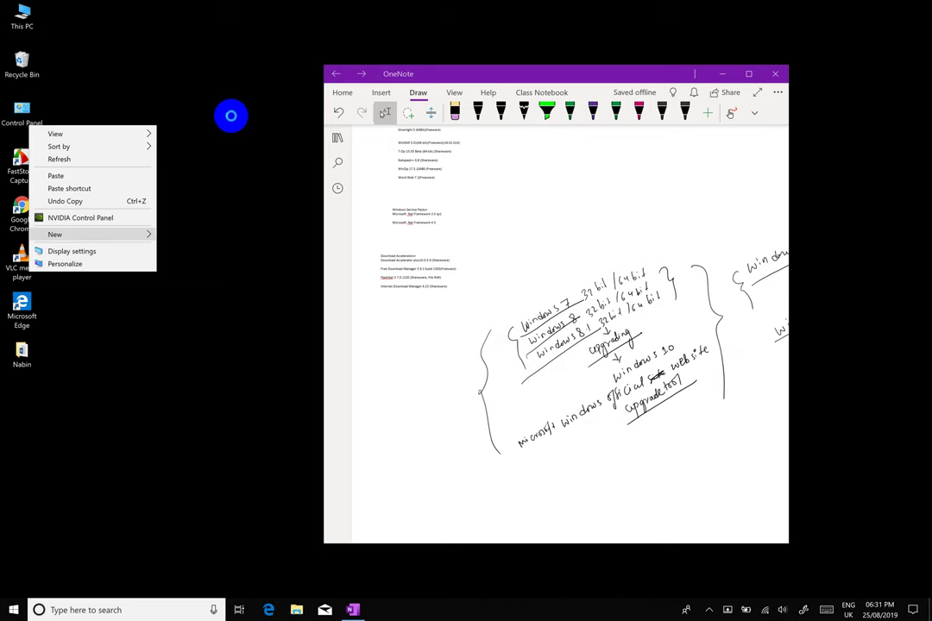
{"action": "left_click", "coordinate": [229, 145]}
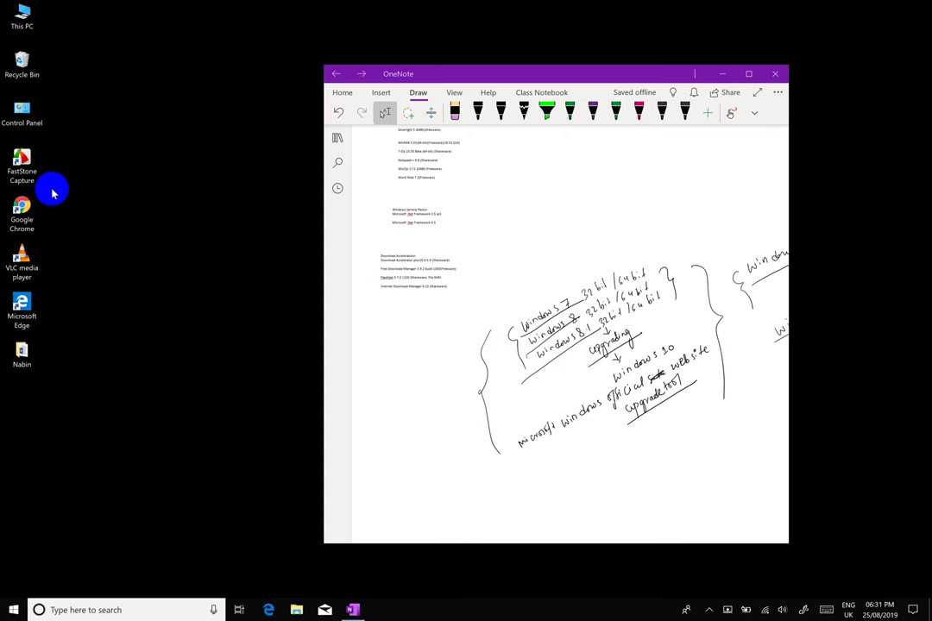
Rename the desktop folder to the owner's first name
{"action": "left_click", "coordinate": [115, 252]}
{"action": "left_click", "coordinate": [26, 354]}
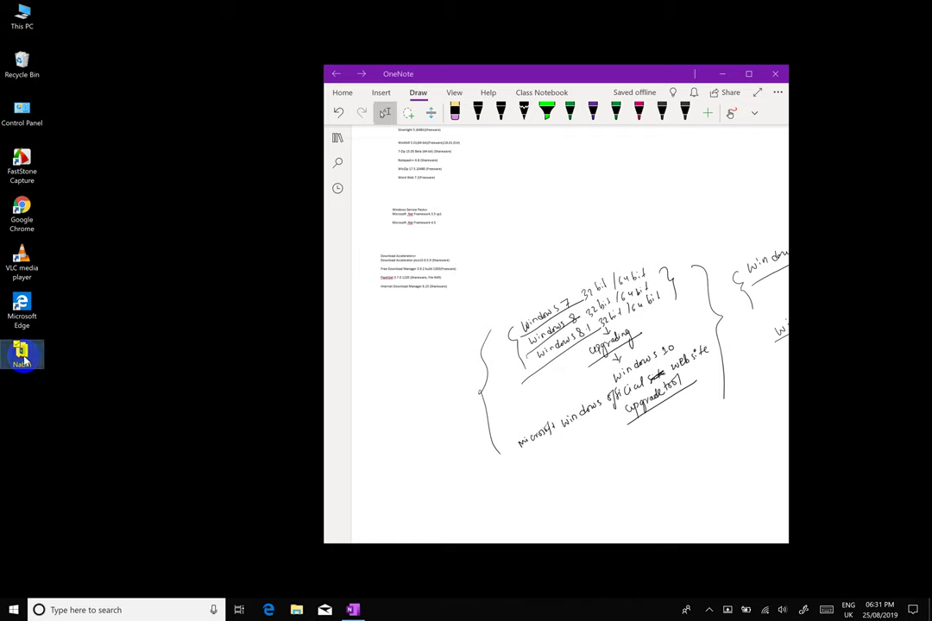
{"action": "left_click", "coordinate": [24, 362]}
{"action": "left_click", "coordinate": [19, 362]}
{"action": "key", "text": "Return"}
Open the renamed folder to confirm it holds the CV document, then close it
{"action": "double_click", "coordinate": [19, 360]}
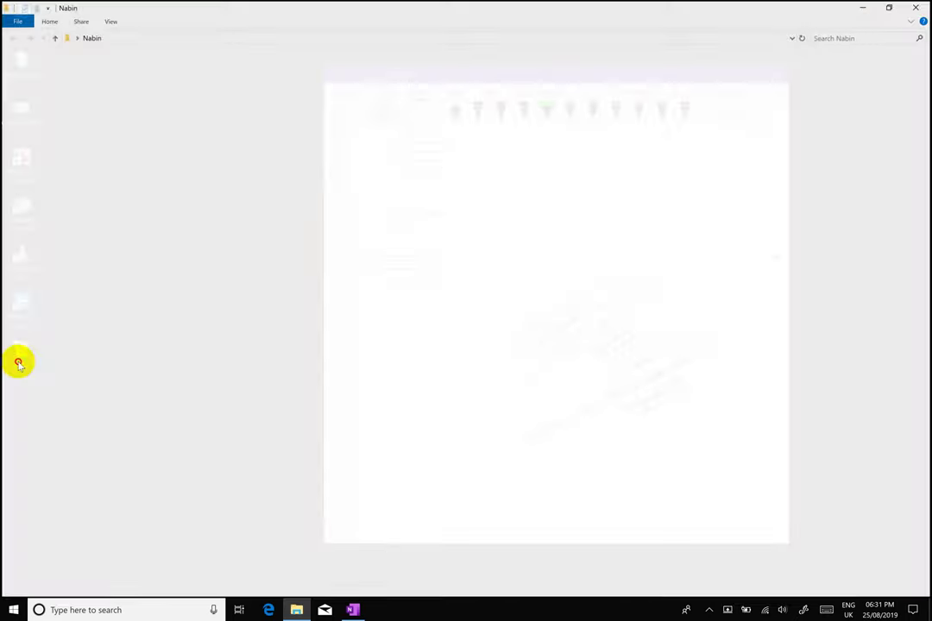
{"action": "left_click", "coordinate": [920, 7]}
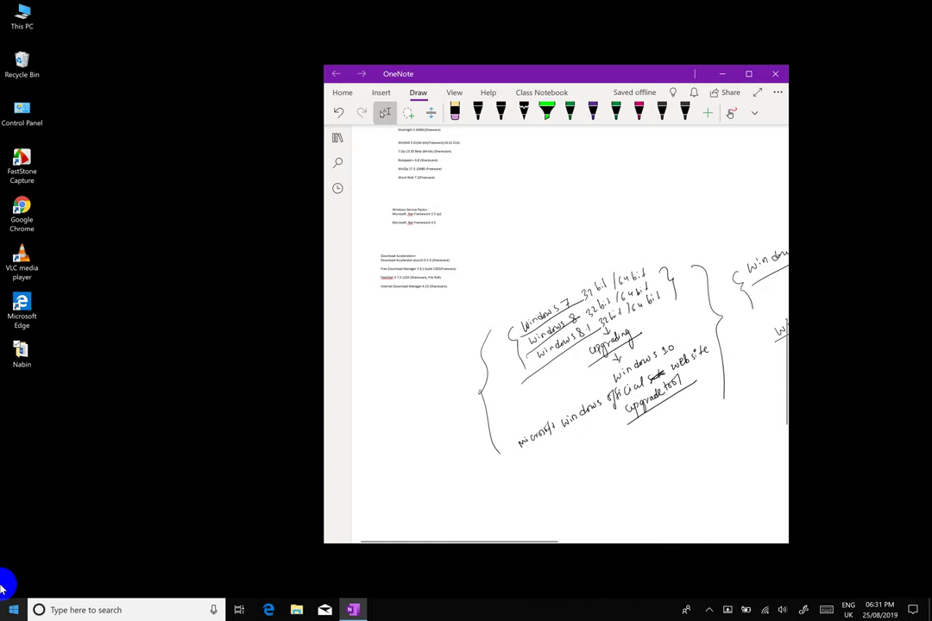
{"action": "double_click", "coordinate": [22, 362]}
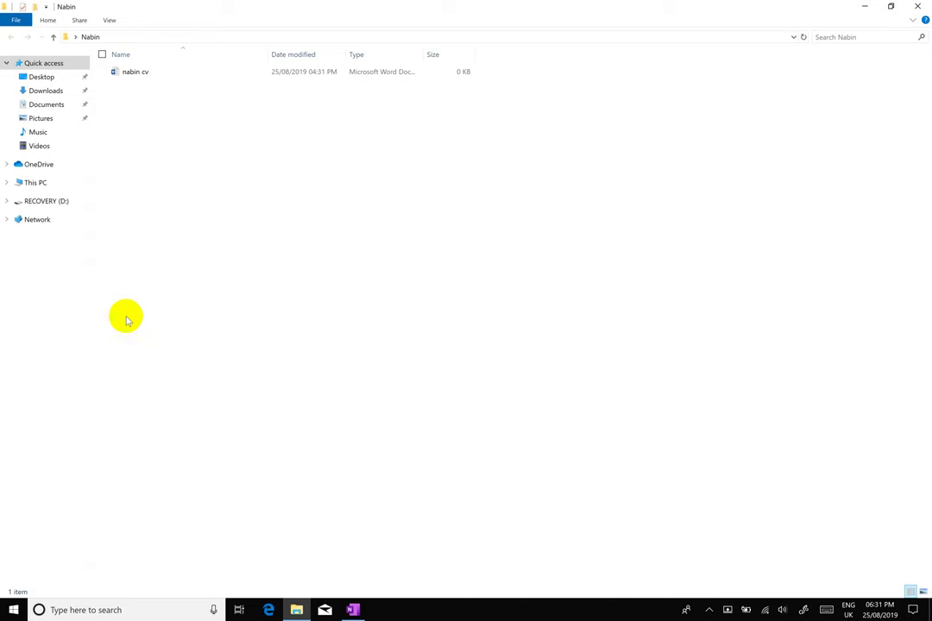
{"action": "left_click", "coordinate": [918, 7]}
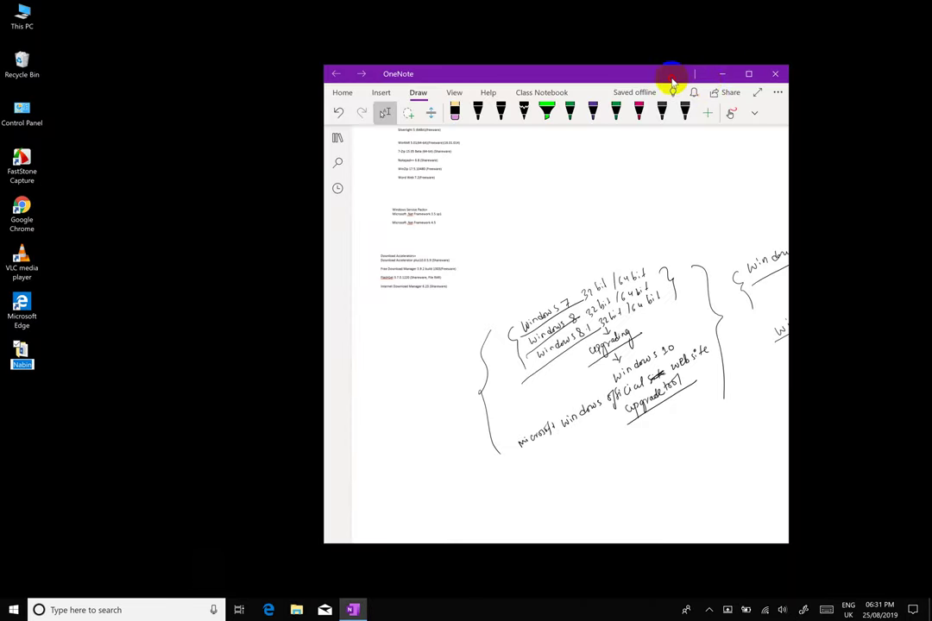
Maximize the OneNote window and scroll down below the earlier notes
{"action": "left_click_drag", "start_coordinate": [673, 77], "coordinate": [694, 64]}
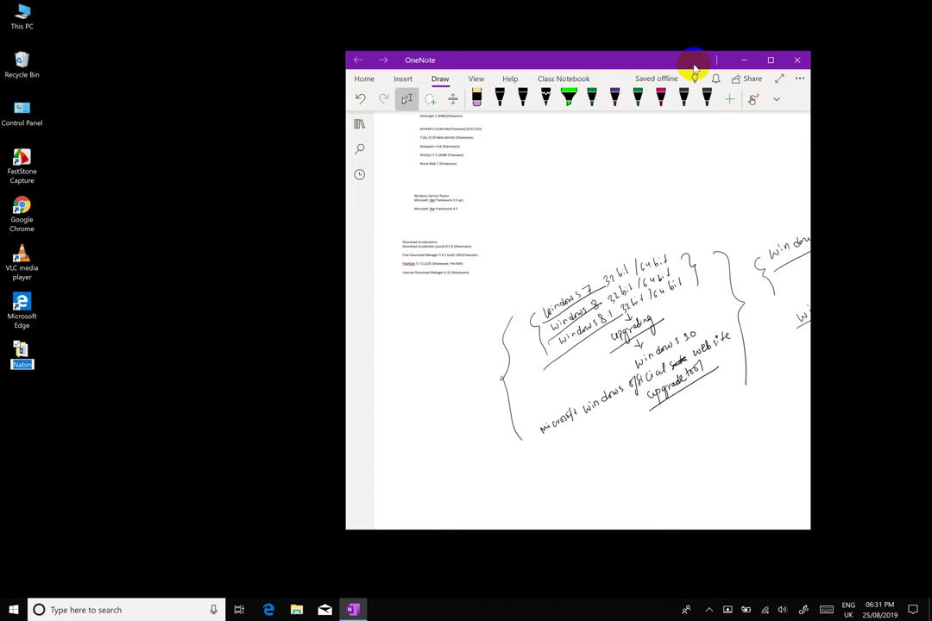
{"action": "left_click", "coordinate": [496, 262]}
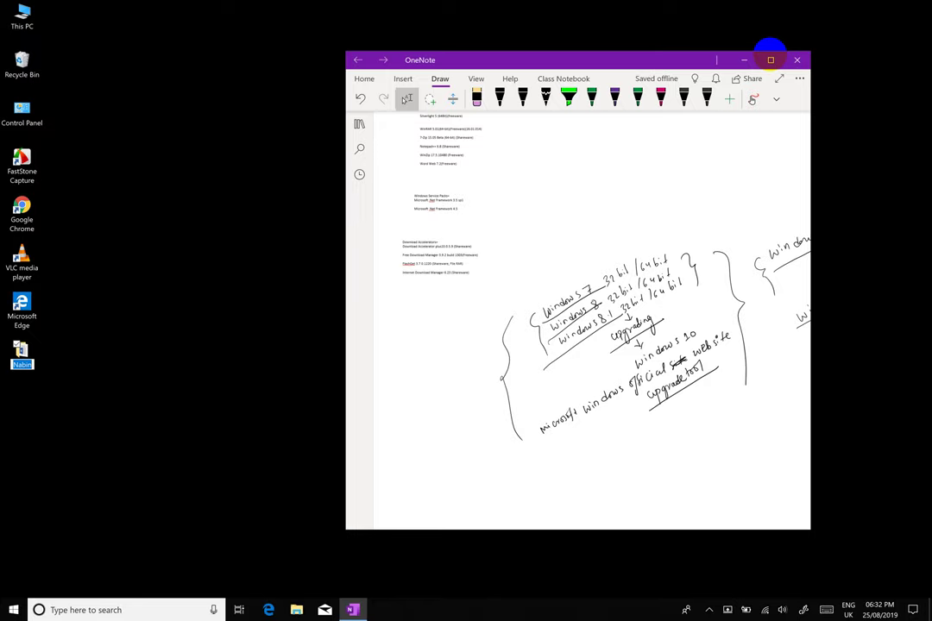
{"action": "left_click", "coordinate": [771, 60]}
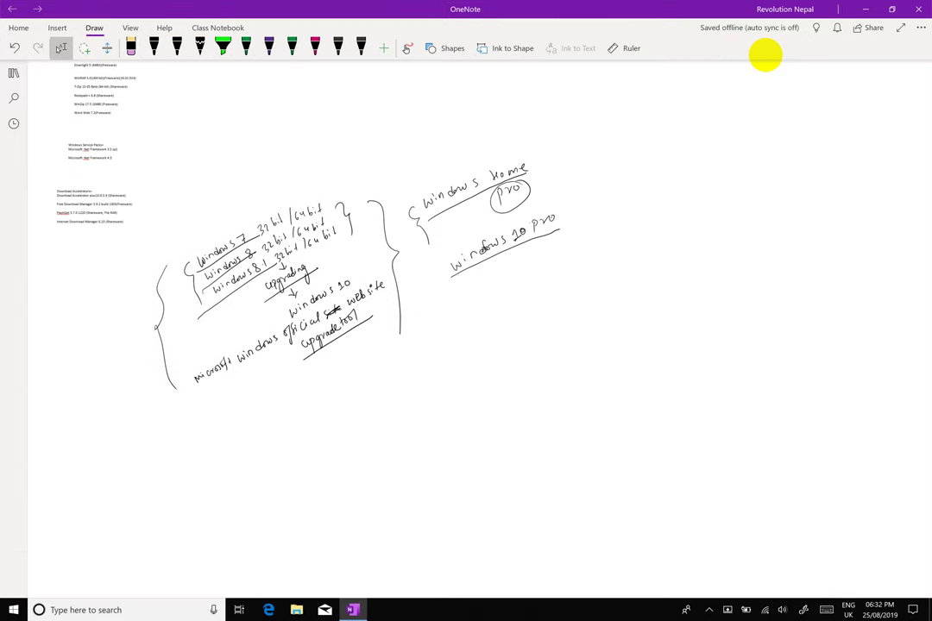
{"action": "scroll", "coordinate": [765, 56], "scroll_direction": "down", "scroll_amount": 3}
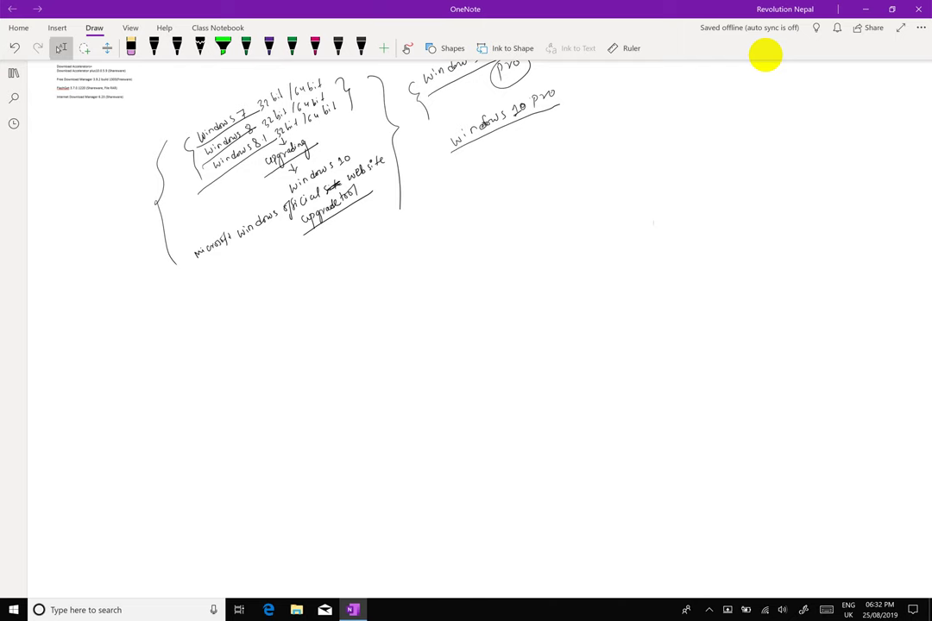
Set the pen colour to black and undo the stray test strokes with Ctrl+Z
{"action": "left_click", "coordinate": [315, 47]}
{"action": "left_click_drag", "start_coordinate": [462, 240], "coordinate": [473, 250]}
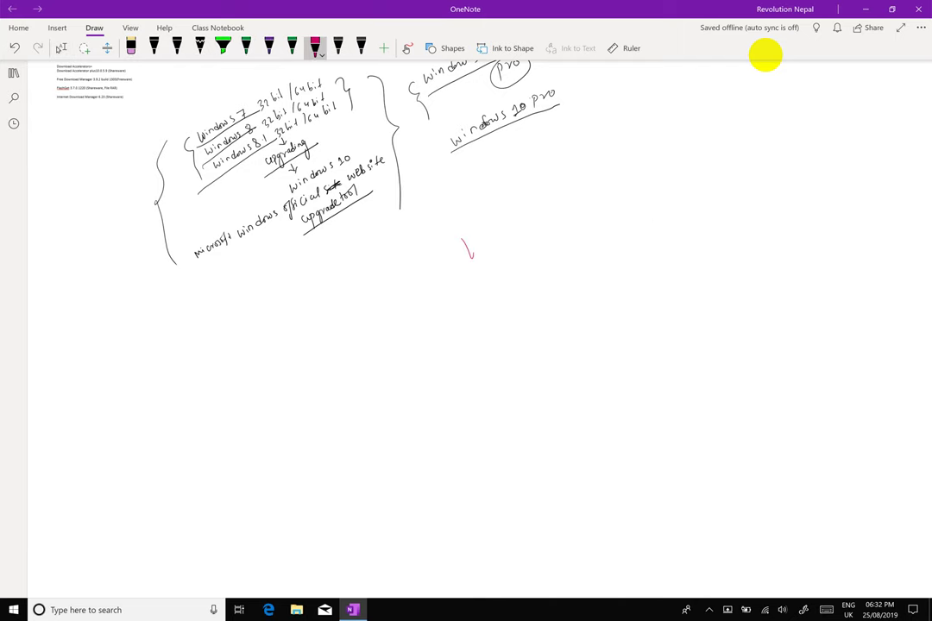
{"action": "left_click", "coordinate": [269, 48]}
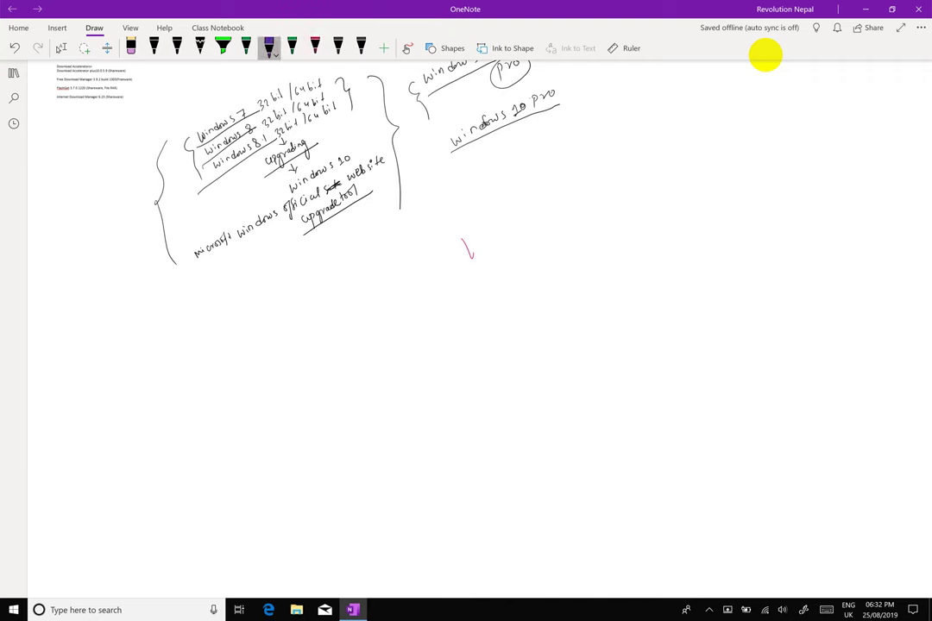
{"action": "left_click", "coordinate": [269, 47]}
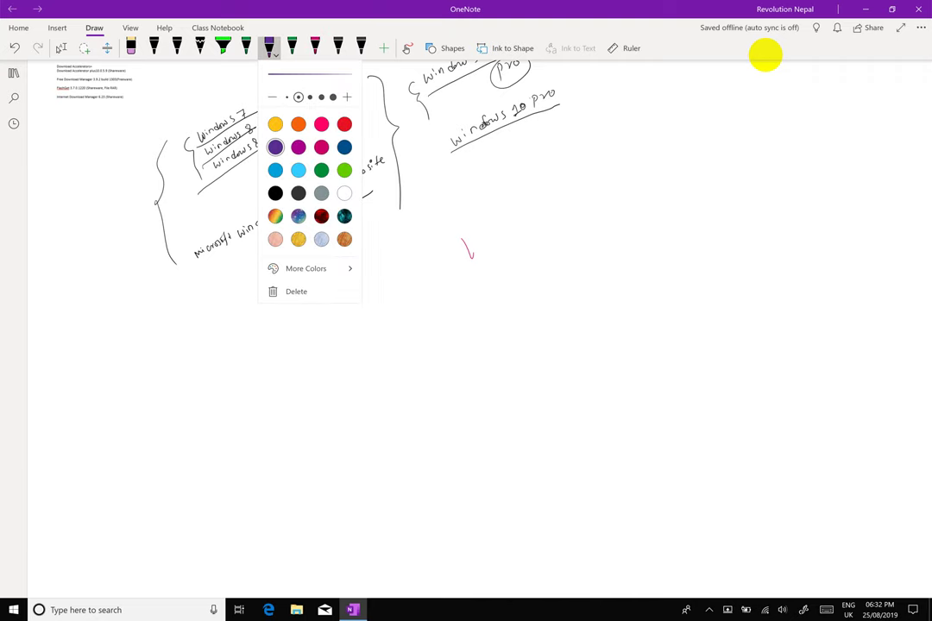
{"action": "left_click", "coordinate": [274, 193]}
{"action": "left_click", "coordinate": [269, 48]}
{"action": "left_click_drag", "start_coordinate": [472, 315], "coordinate": [482, 318]}
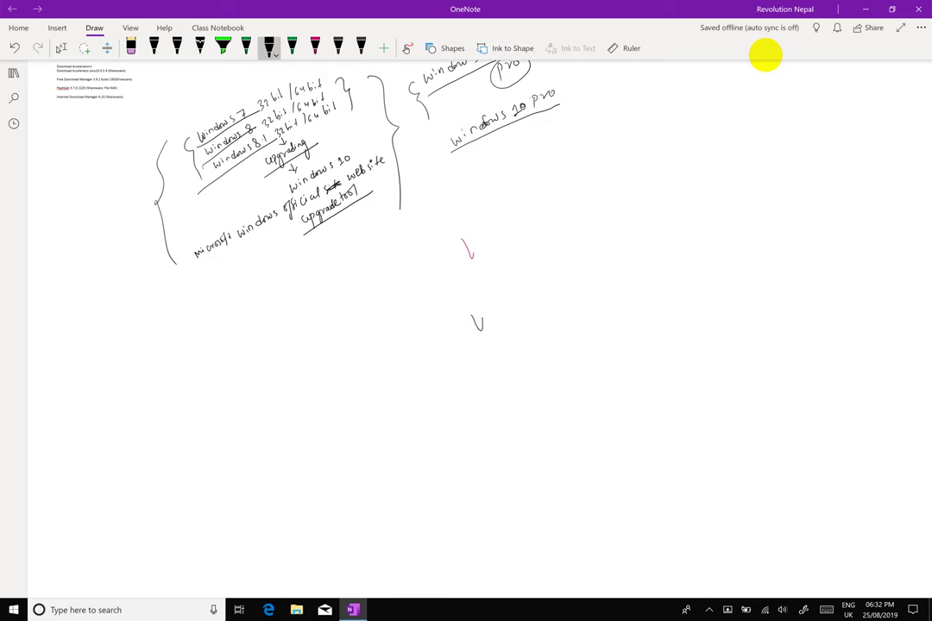
{"action": "left_click_drag", "start_coordinate": [528, 295], "coordinate": [458, 343]}
{"action": "left_click_drag", "start_coordinate": [554, 271], "coordinate": [580, 271]}
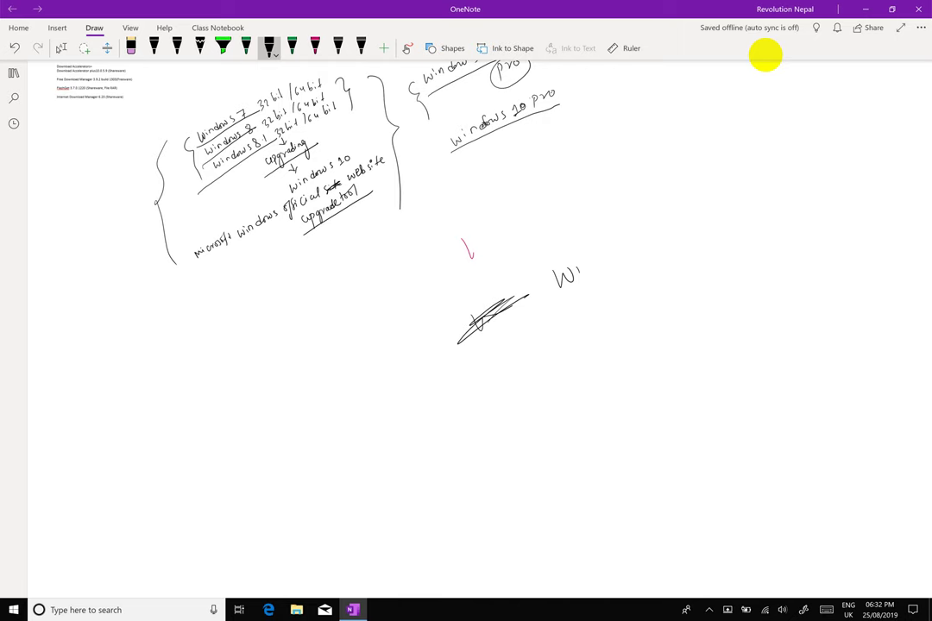
{"action": "mouse_move", "coordinate": [564, 371]}
{"action": "left_mouse_down"}
{"action": "mouse_move", "coordinate": [571, 390]}
{"action": "mouse_move", "coordinate": [780, 423]}
{"action": "mouse_move", "coordinate": [584, 348]}
{"action": "left_mouse_up"}
{"action": "key", "text": "ctrl+z"}
{"action": "key", "text": "ctrl+z"}
{"action": "key", "text": "ctrl+z"}
{"action": "key", "text": "ctrl+z"}
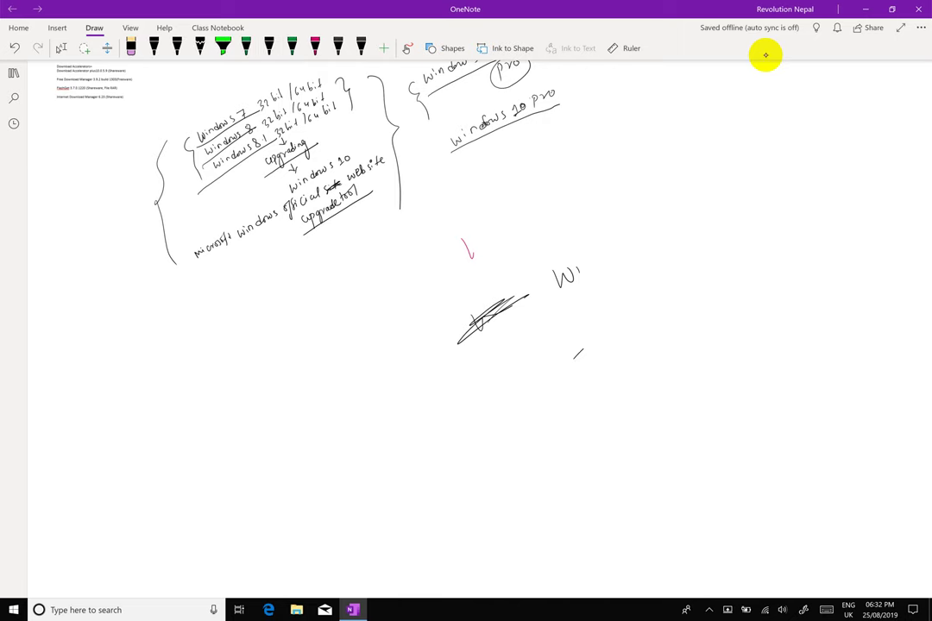
{"action": "key", "text": "ctrl+z"}
Handwrite Win RaR and Win ziP in black, adding an oval-and-arrow sketch
{"action": "left_click", "coordinate": [153, 48]}
{"action": "mouse_move", "coordinate": [132, 441]}
{"action": "left_mouse_down"}
{"action": "mouse_move", "coordinate": [138, 447]}
{"action": "mouse_move", "coordinate": [148, 438]}
{"action": "mouse_move", "coordinate": [159, 399]}
{"action": "mouse_move", "coordinate": [173, 418]}
{"action": "mouse_move", "coordinate": [184, 380]}
{"action": "mouse_move", "coordinate": [196, 386]}
{"action": "left_mouse_up"}
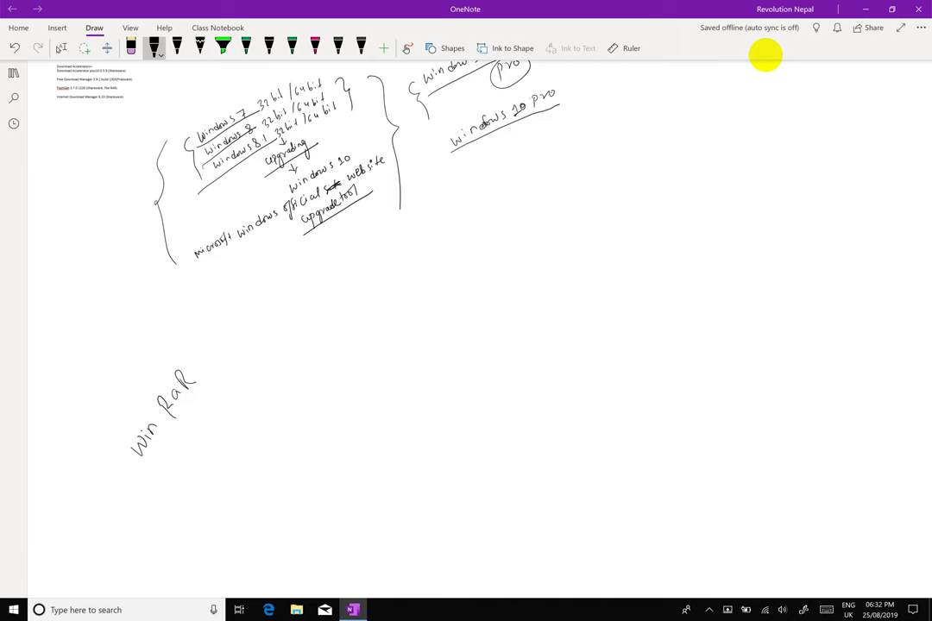
{"action": "mouse_move", "coordinate": [170, 471]}
{"action": "left_mouse_down"}
{"action": "mouse_move", "coordinate": [222, 402]}
{"action": "mouse_move", "coordinate": [164, 477]}
{"action": "mouse_move", "coordinate": [173, 478]}
{"action": "left_mouse_up"}
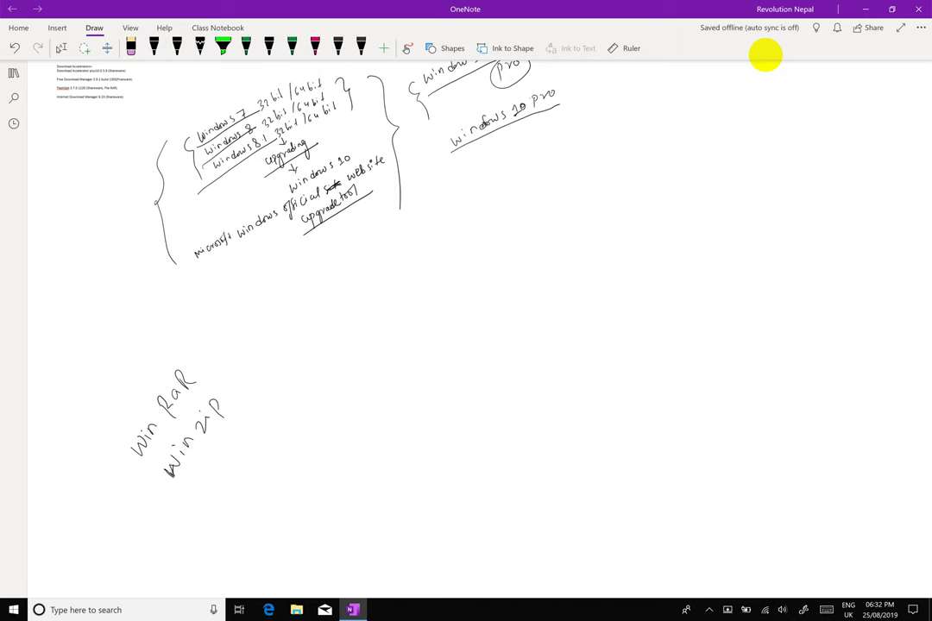
{"action": "left_click", "coordinate": [153, 47]}
{"action": "left_click_drag", "start_coordinate": [121, 496], "coordinate": [204, 370]}
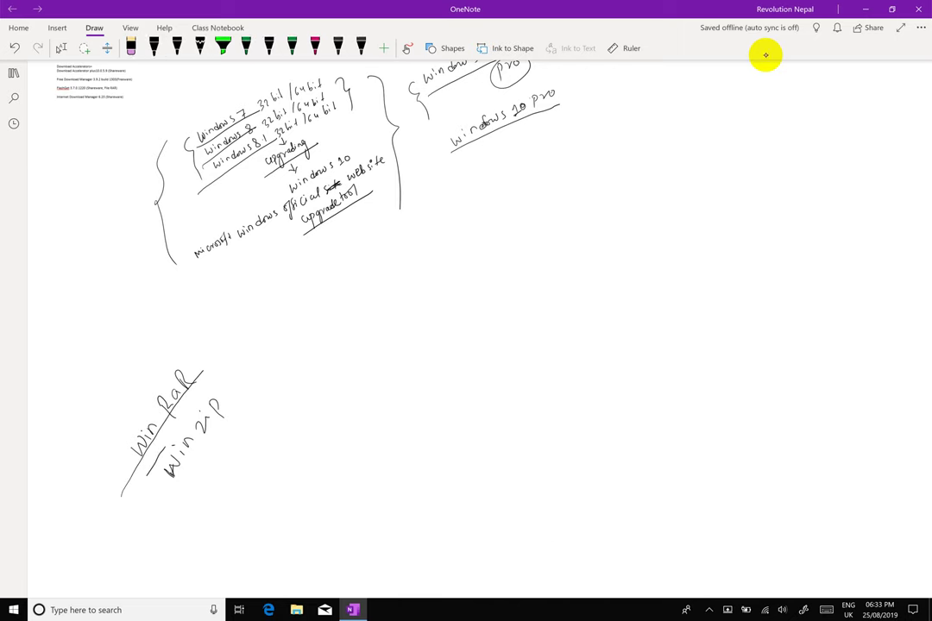
{"action": "left_click", "coordinate": [153, 47]}
{"action": "mouse_move", "coordinate": [266, 497]}
{"action": "left_mouse_down"}
{"action": "mouse_move", "coordinate": [234, 485]}
{"action": "mouse_move", "coordinate": [343, 364]}
{"action": "mouse_move", "coordinate": [367, 359]}
{"action": "left_mouse_up"}
{"action": "left_click_drag", "start_coordinate": [316, 449], "coordinate": [331, 465]}
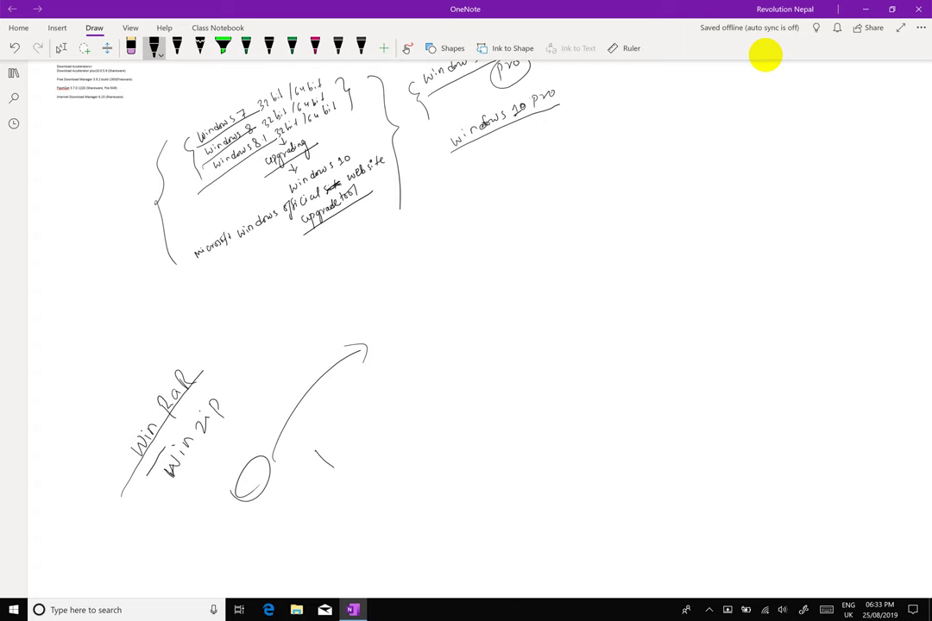
Minimize OneNote, launch Chrome from the desktop and search Google for winrar
{"action": "left_click", "coordinate": [866, 8]}
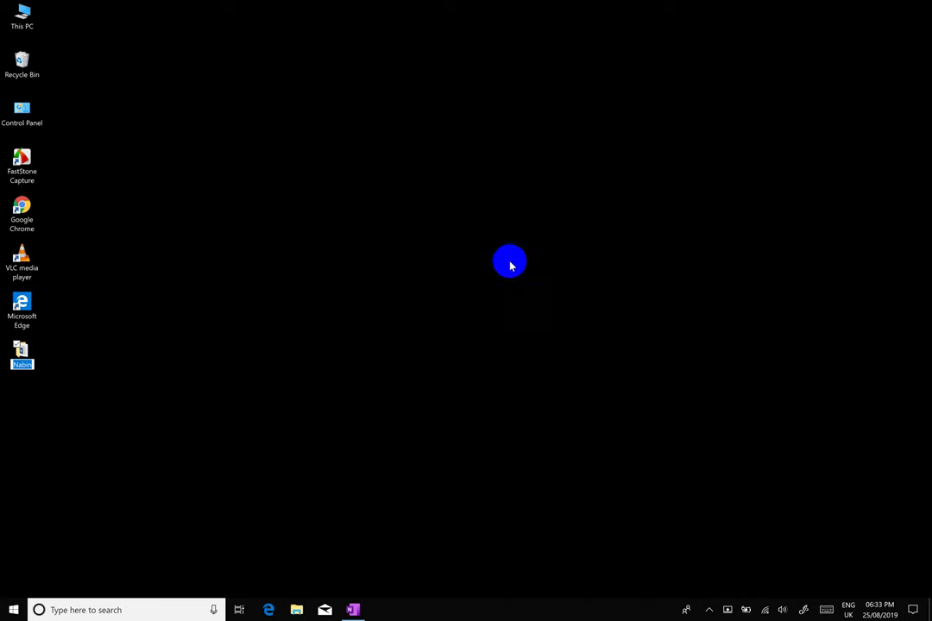
{"action": "left_click", "coordinate": [35, 220]}
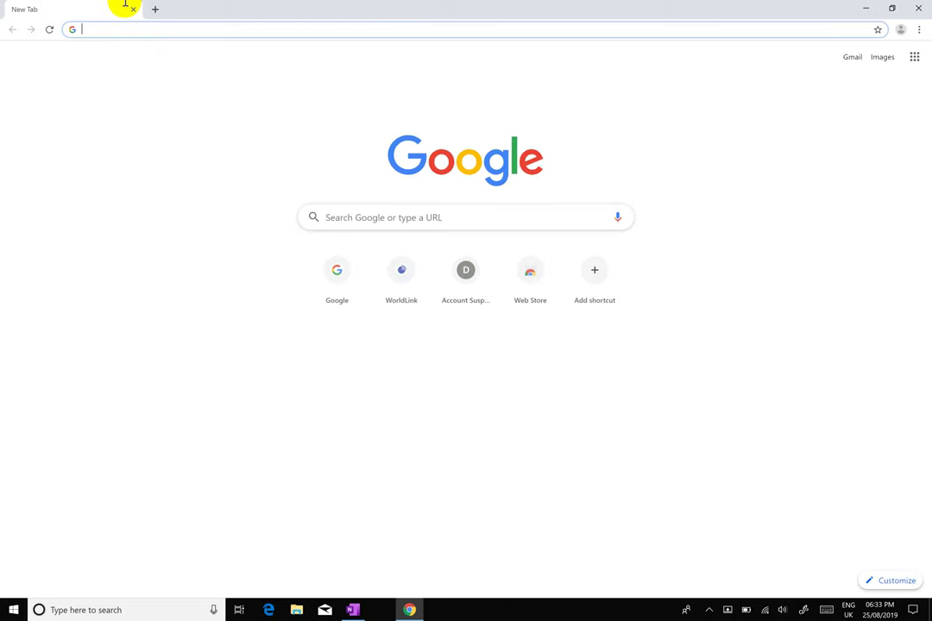
{"action": "type", "text": "wi"}
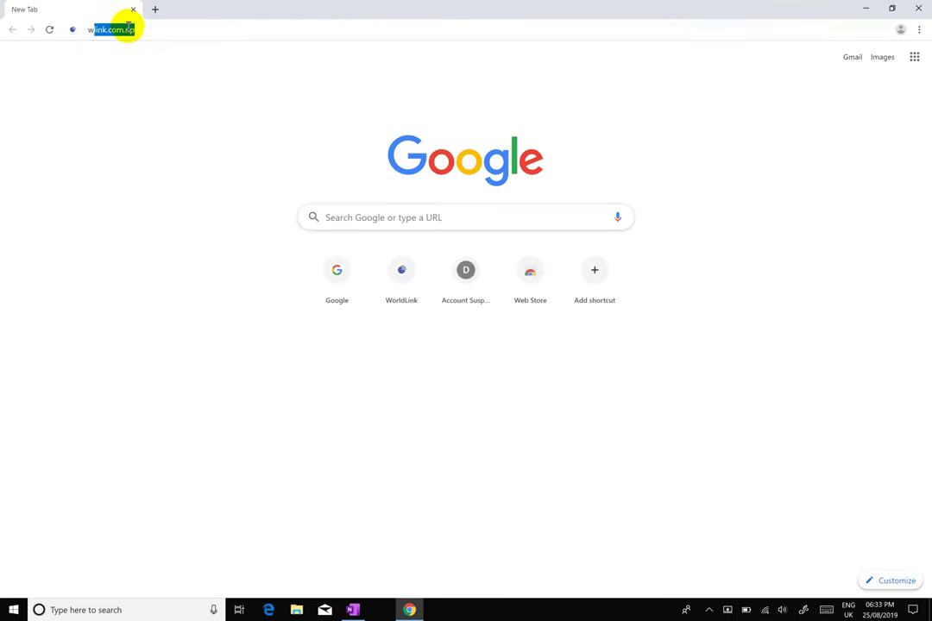
{"action": "type", "text": "nrar"}
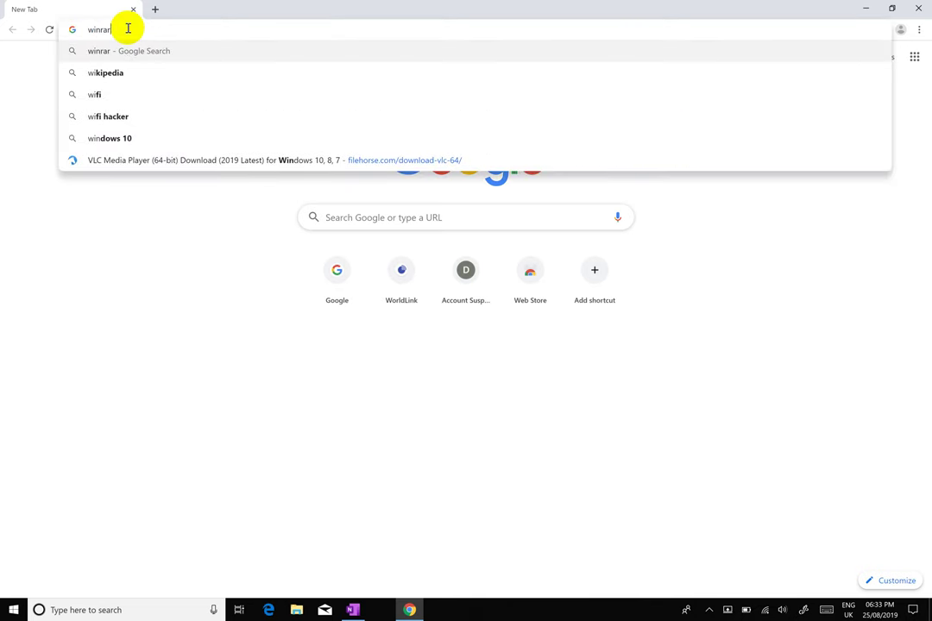
{"action": "left_click", "coordinate": [127, 30]}
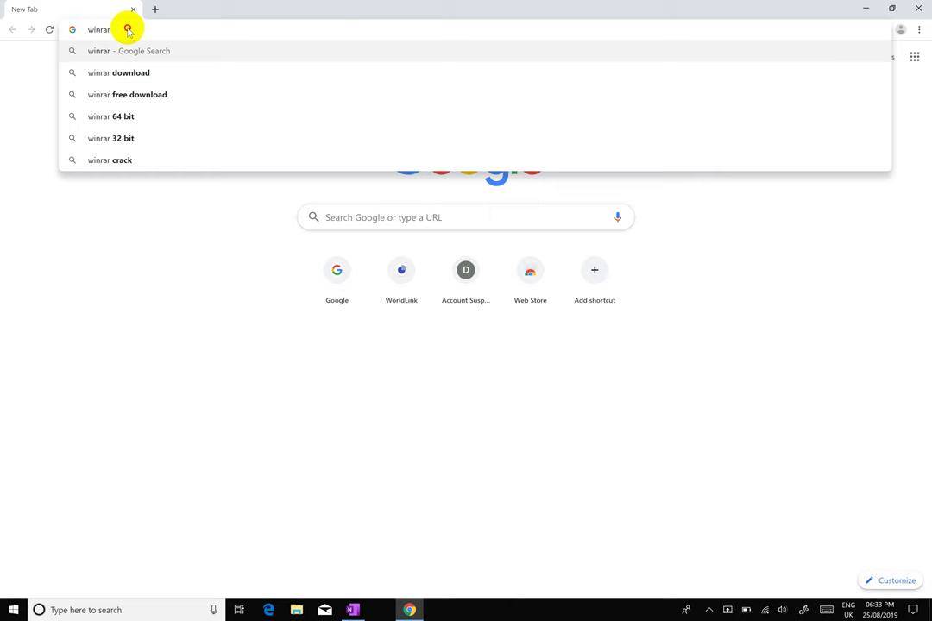
{"action": "key", "text": "Return"}
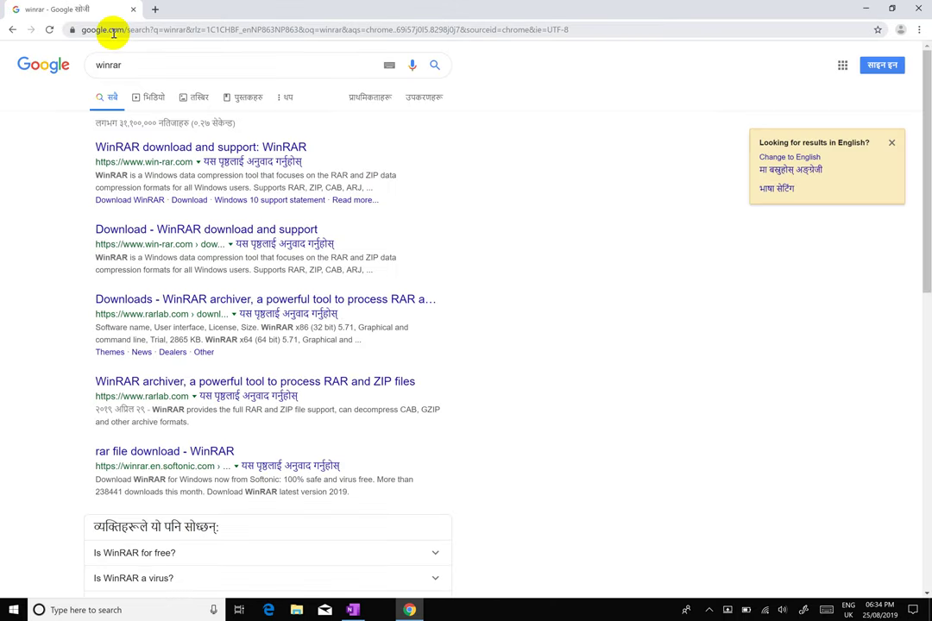
Download the English 64-bit WinRAR installer from win-rar.com, leaving only a new tab open
{"action": "left_click", "coordinate": [136, 148]}
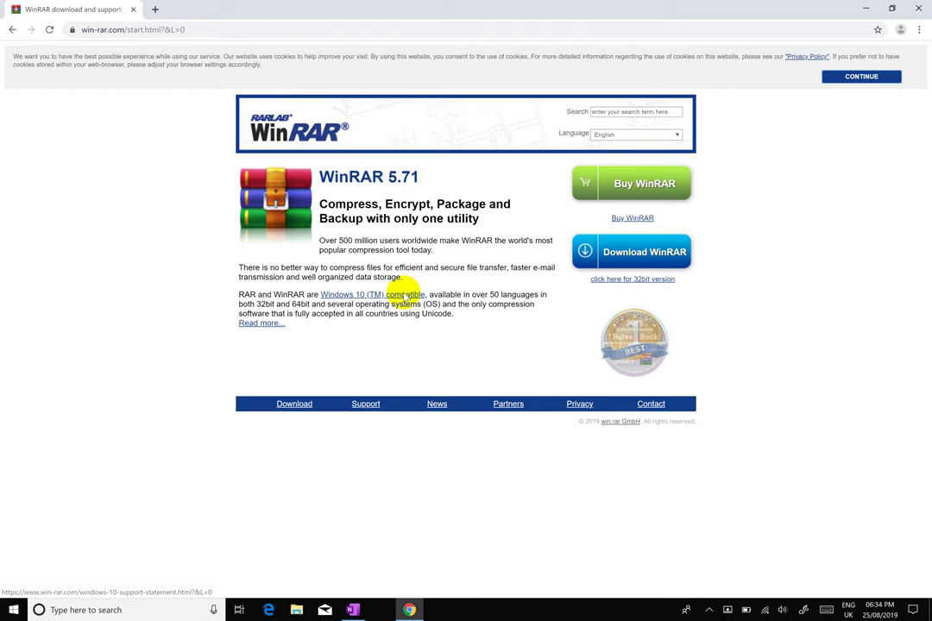
{"action": "left_click", "coordinate": [300, 403]}
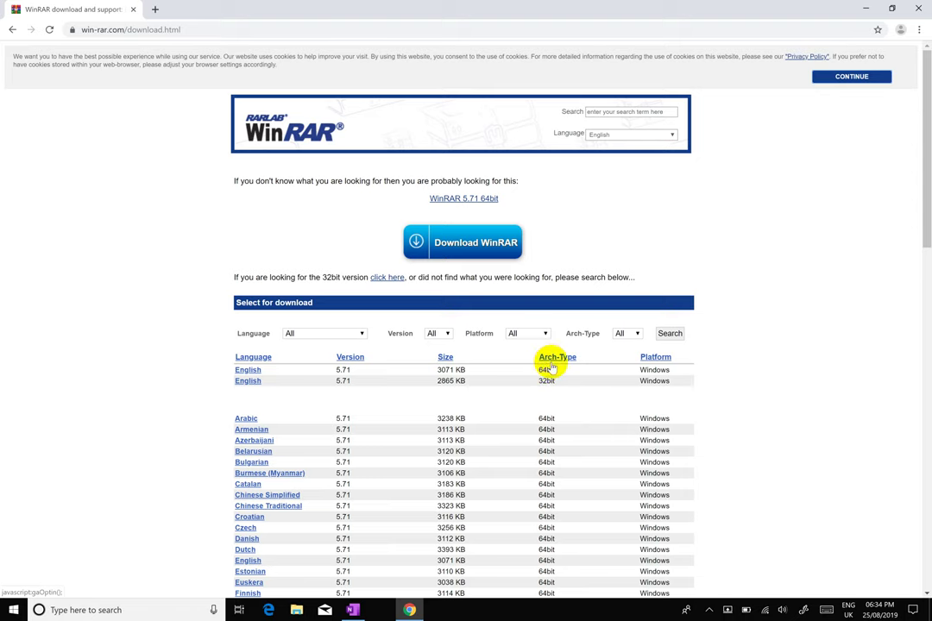
{"action": "left_click", "coordinate": [248, 371]}
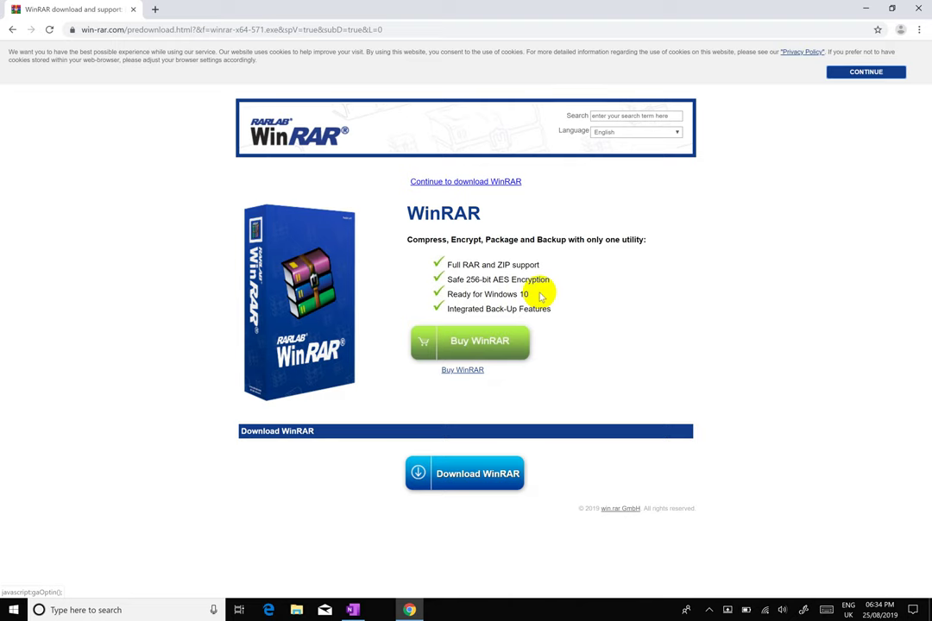
{"action": "left_click", "coordinate": [474, 480]}
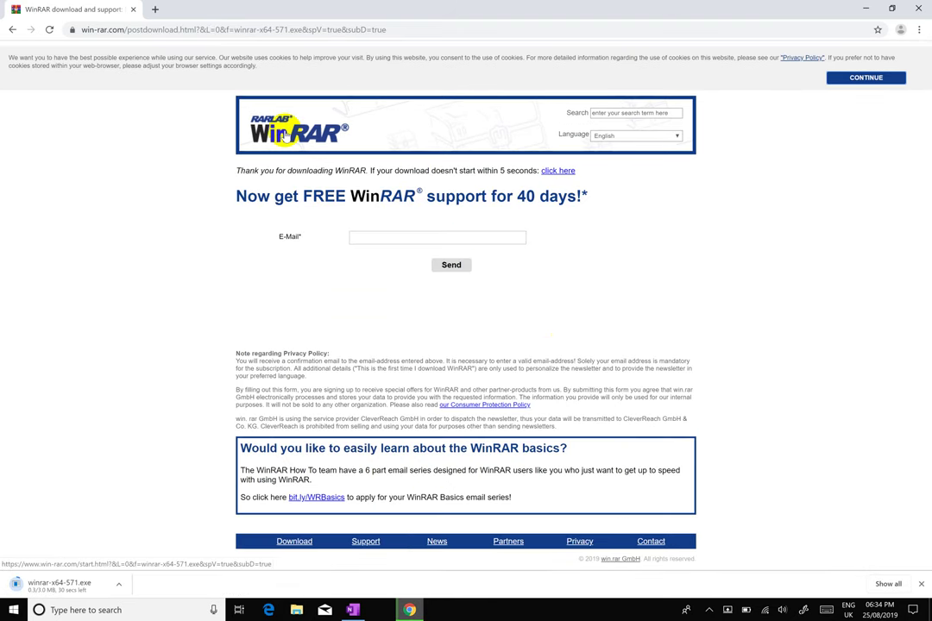
{"action": "left_click", "coordinate": [153, 9]}
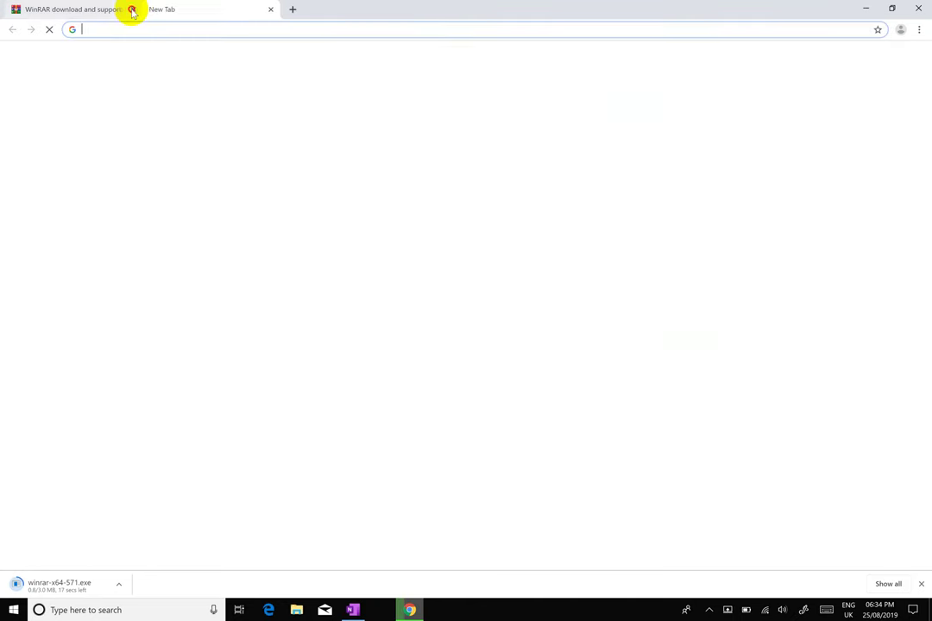
{"action": "left_click", "coordinate": [134, 10]}
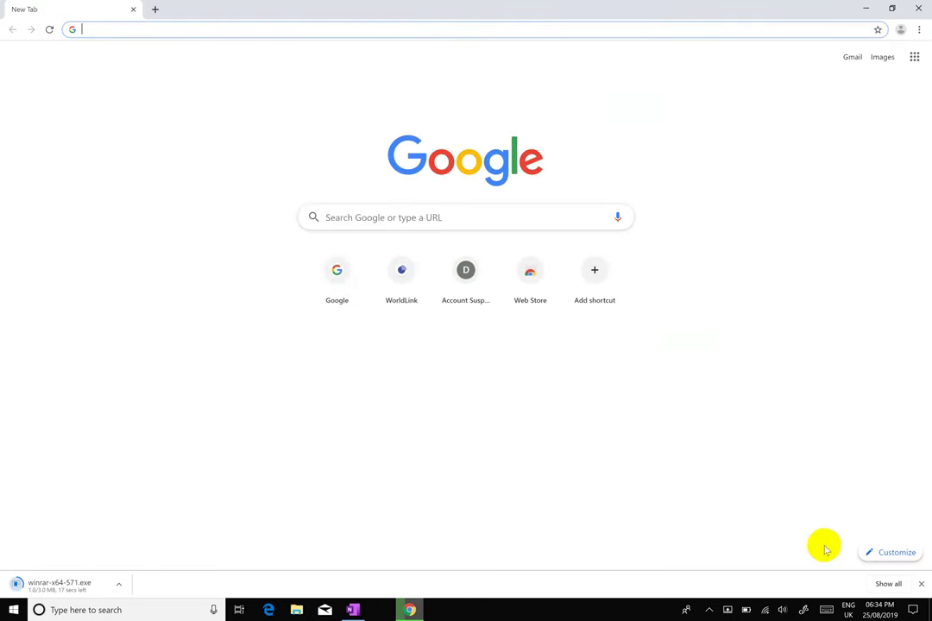
Show winrar-x64-571.exe in its Downloads folder from Chrome's downloads list
{"action": "left_click", "coordinate": [881, 584]}
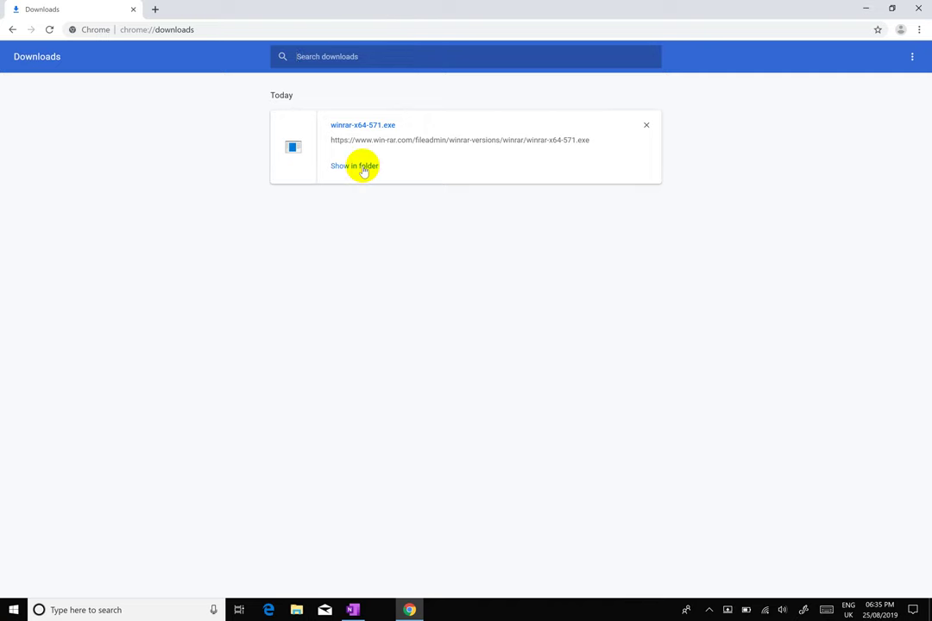
{"action": "left_click", "coordinate": [363, 167]}
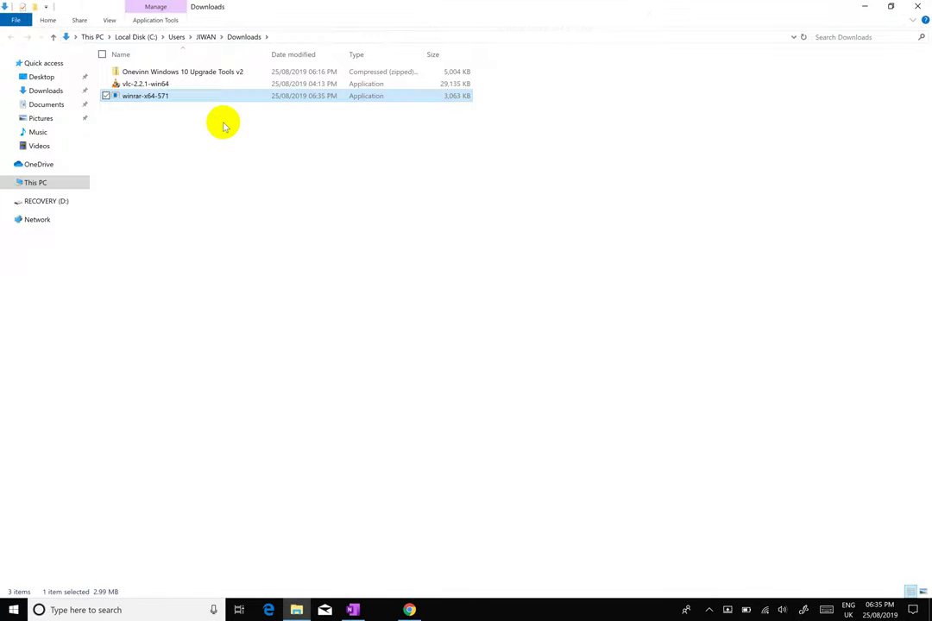
Run winrar-x64-571 as administrator and close the Downloads folder window
{"action": "double_click", "coordinate": [164, 96]}
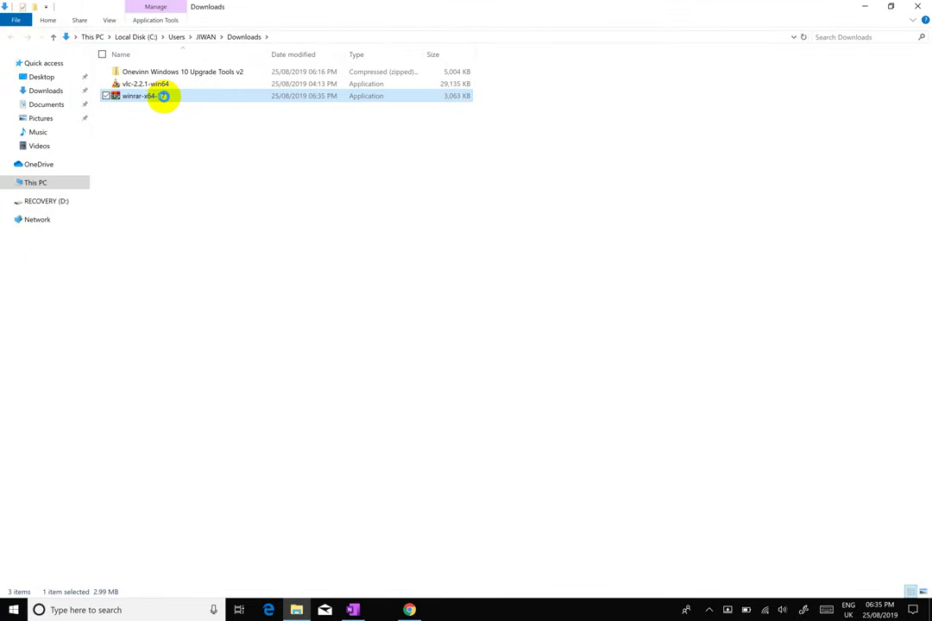
{"action": "right_click", "coordinate": [165, 99]}
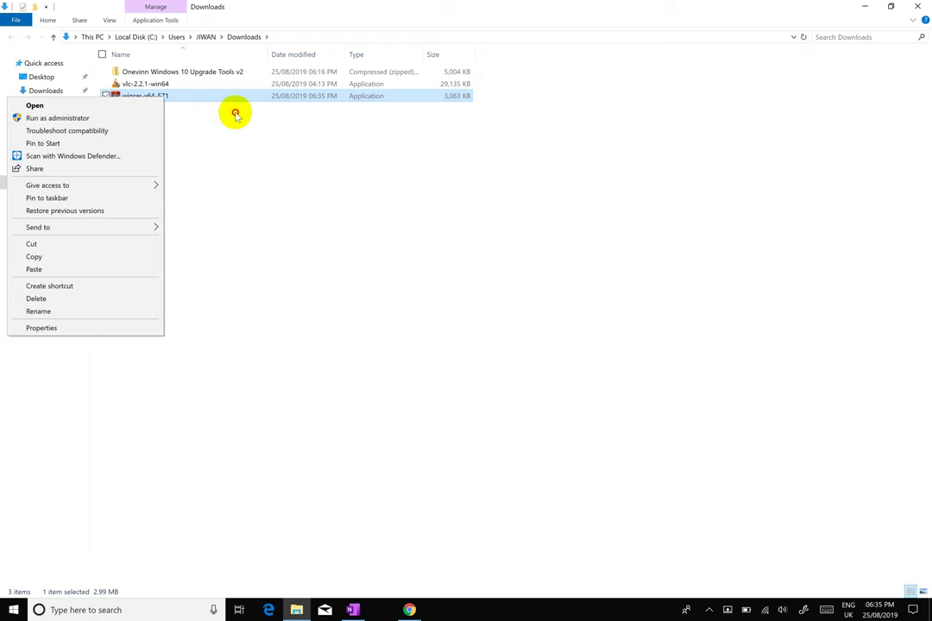
{"action": "left_click", "coordinate": [212, 98]}
{"action": "left_click", "coordinate": [210, 97]}
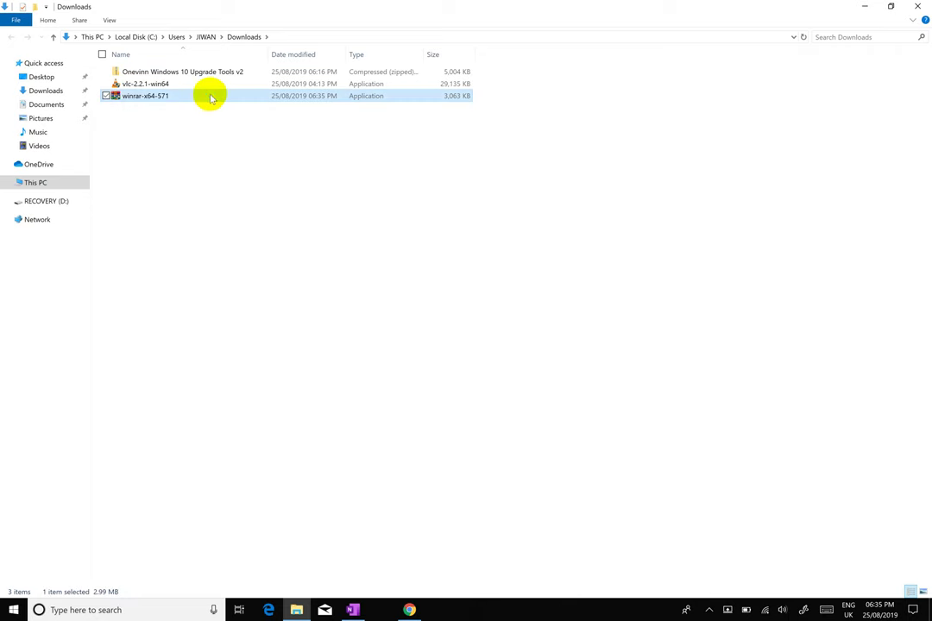
{"action": "right_click", "coordinate": [203, 98]}
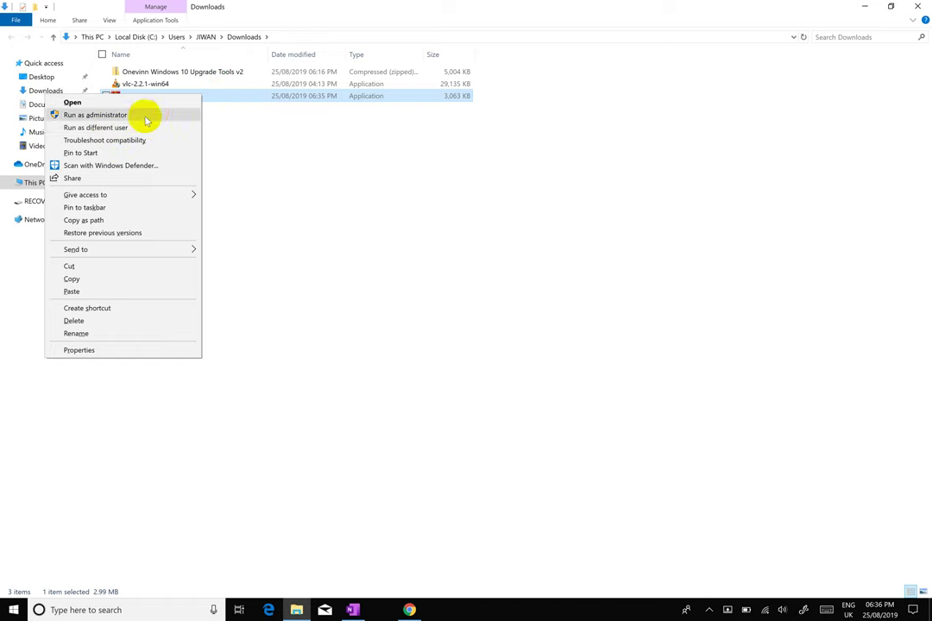
{"action": "left_click", "coordinate": [138, 115]}
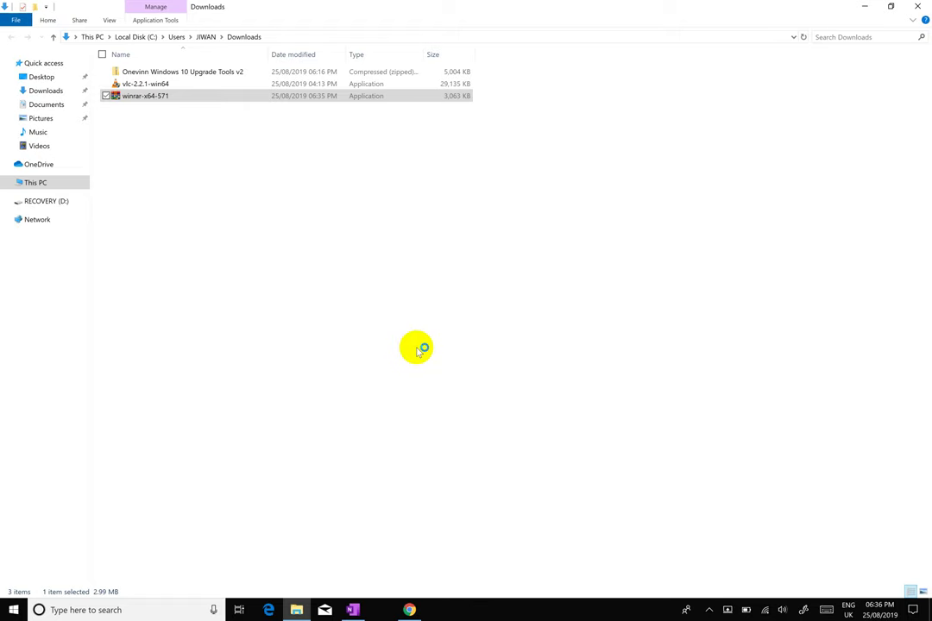
{"action": "left_click", "coordinate": [913, 7]}
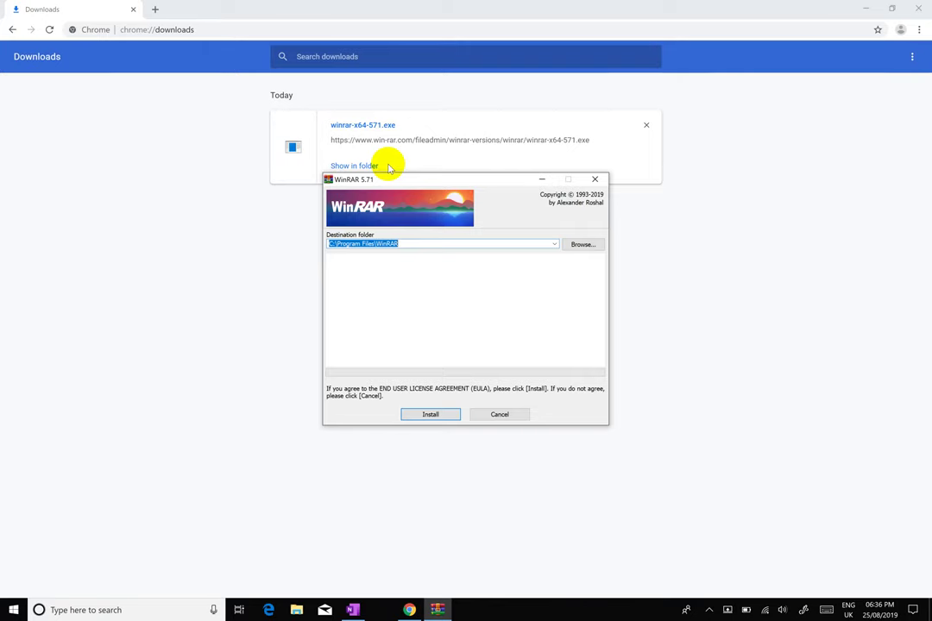
Install WinRAR 5.71 with all archive types associated via Toggle all, then finish setup
{"action": "left_click", "coordinate": [430, 414]}
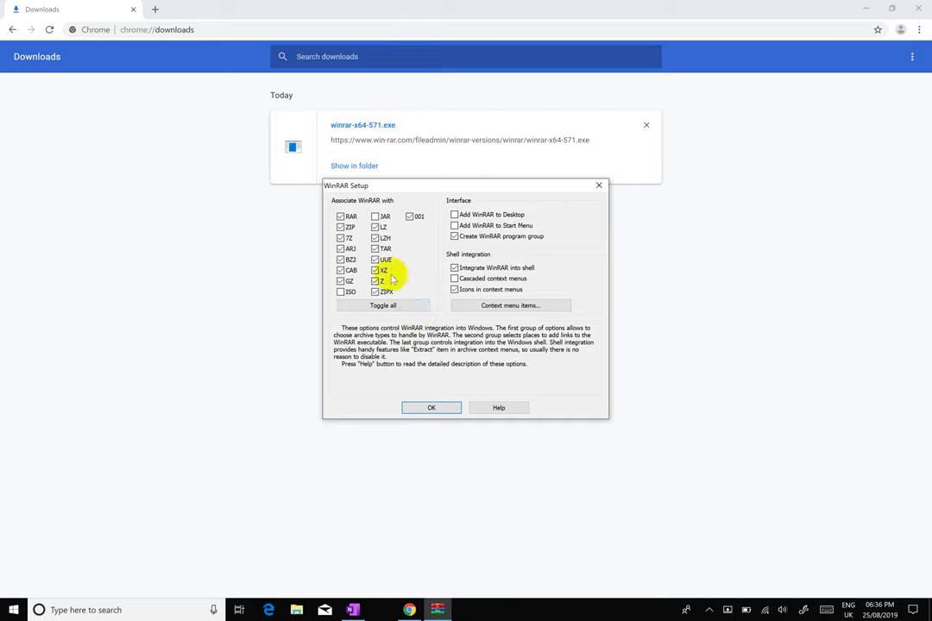
{"action": "left_click", "coordinate": [390, 305]}
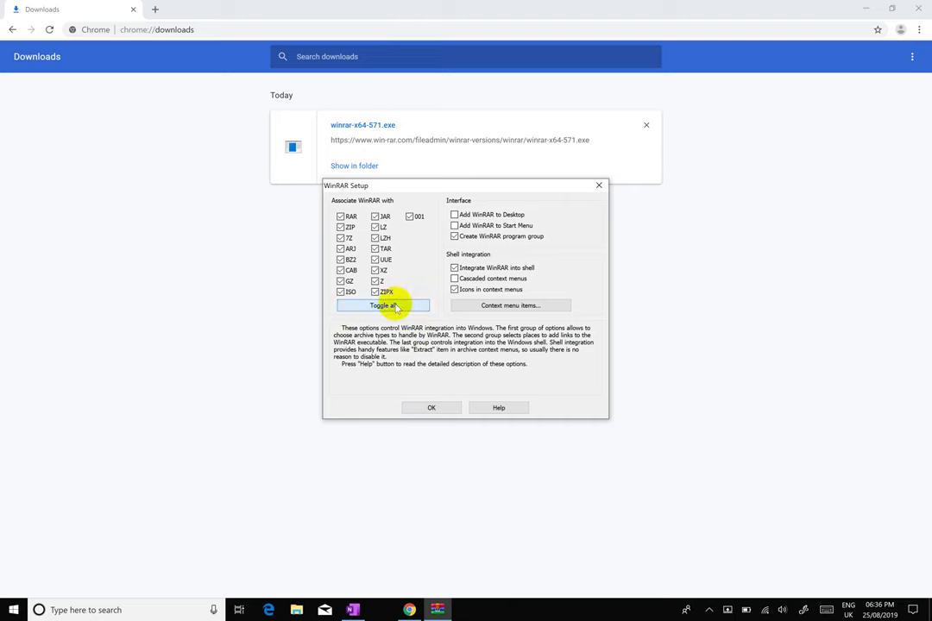
{"action": "left_click", "coordinate": [424, 413]}
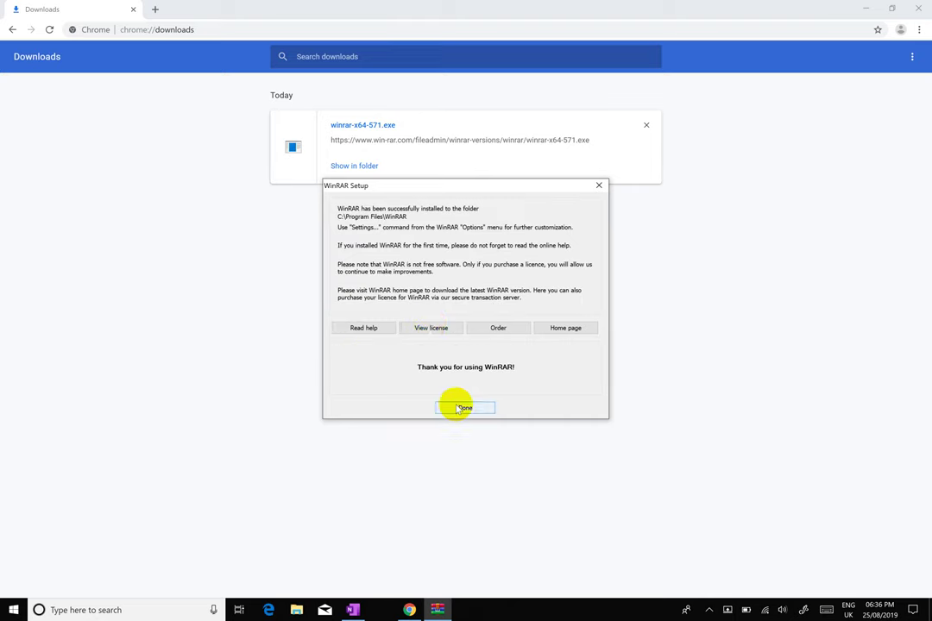
{"action": "left_click", "coordinate": [453, 405]}
Close Chrome and compress the desktop folder into a RAR archive with default settings
{"action": "left_click", "coordinate": [919, 8]}
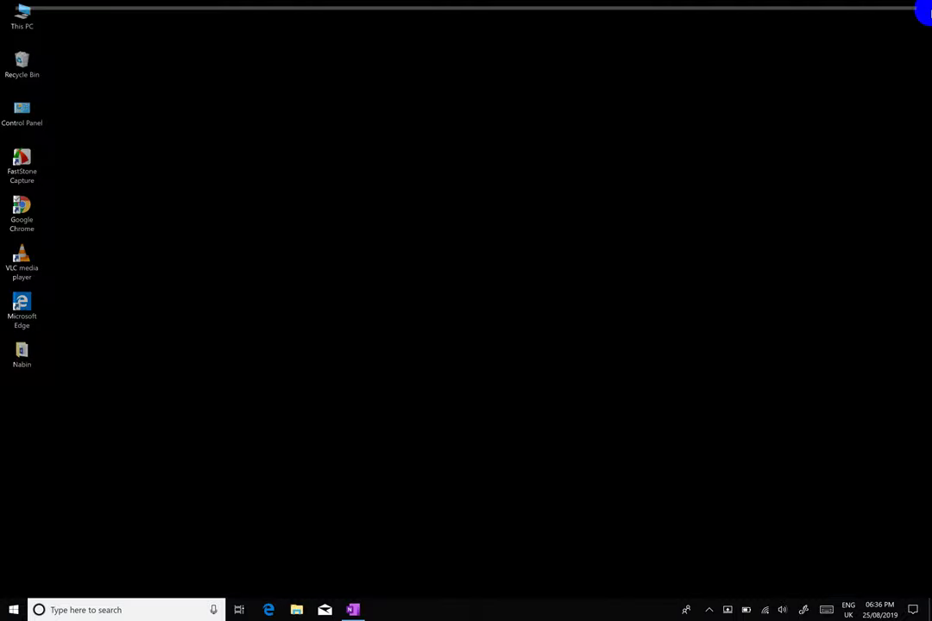
{"action": "right_click", "coordinate": [24, 354]}
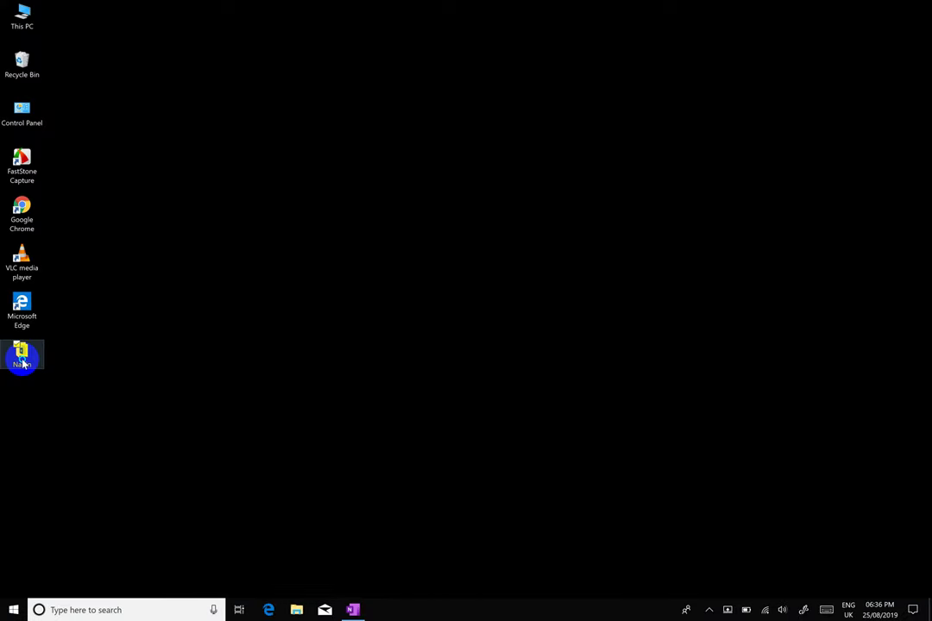
{"action": "right_click", "coordinate": [21, 358]}
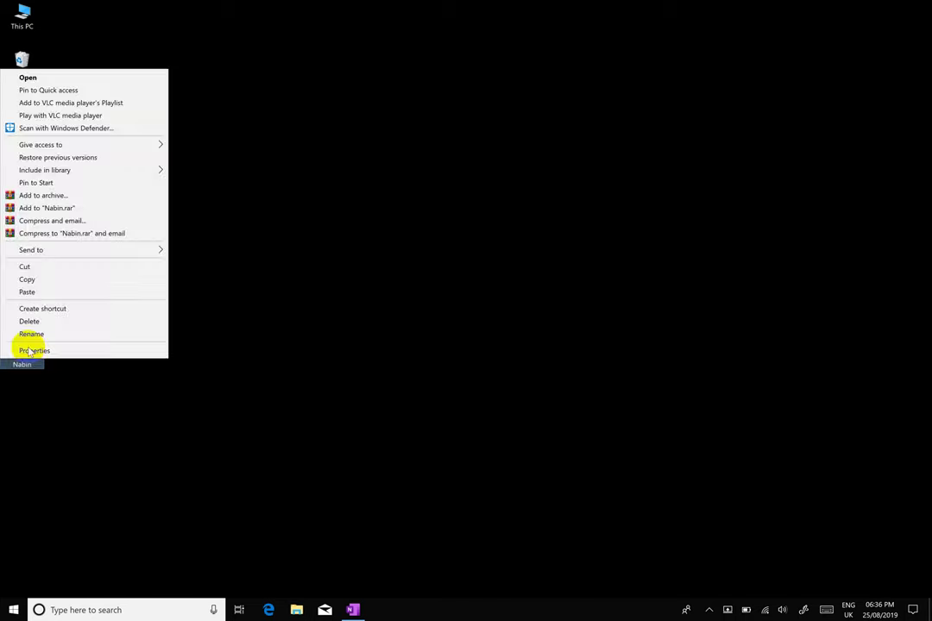
{"action": "left_click", "coordinate": [41, 195]}
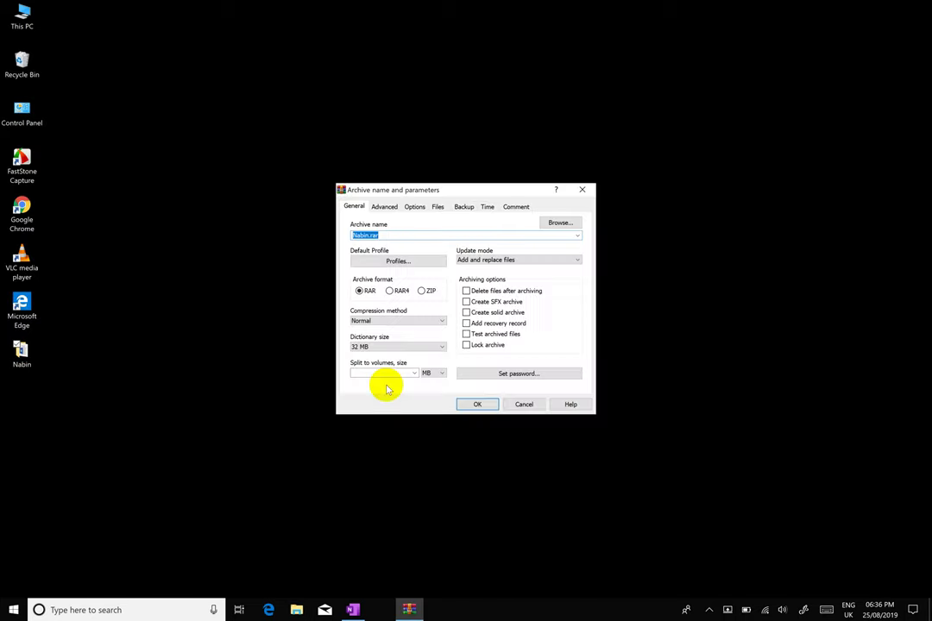
{"action": "left_click", "coordinate": [475, 405]}
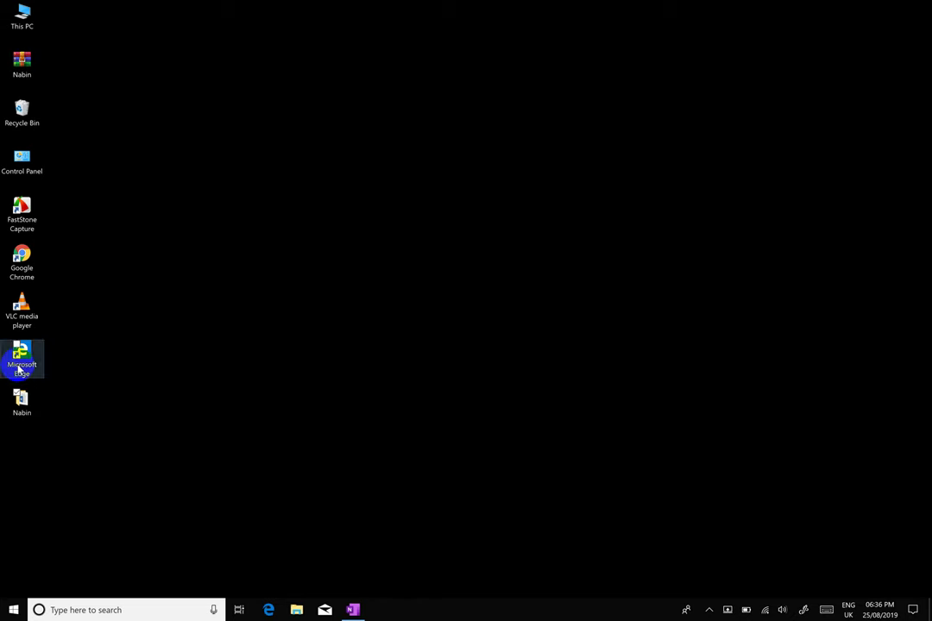
Delete the original desktop folder, keeping only the new RAR archive
{"action": "left_click", "coordinate": [22, 406]}
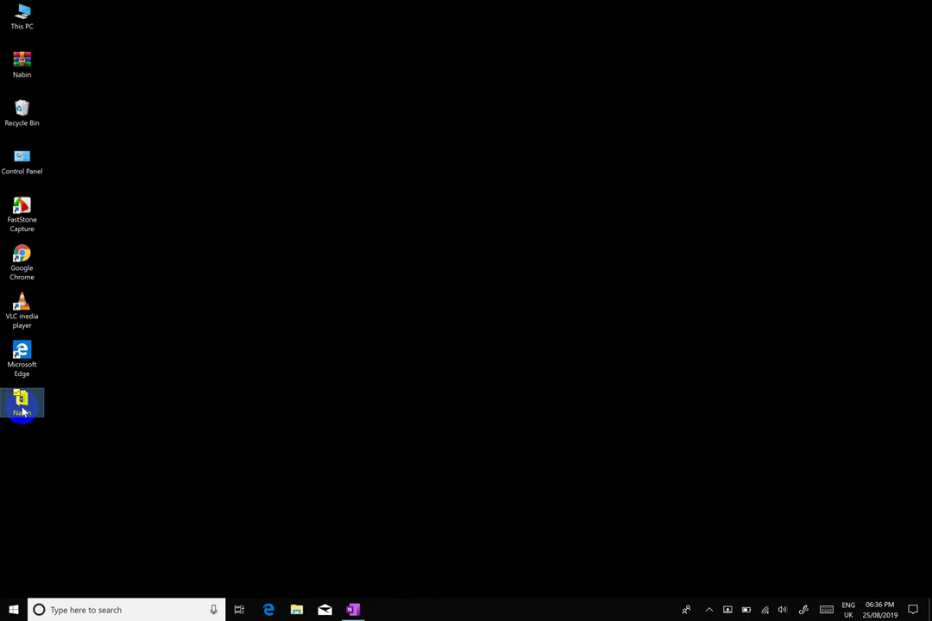
{"action": "key", "text": "Delete"}
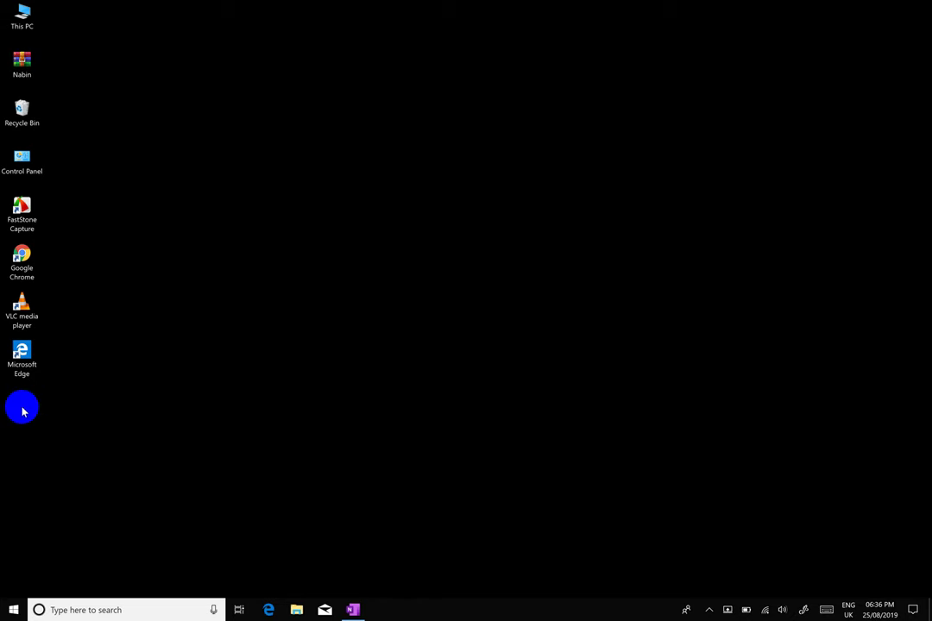
{"action": "left_click", "coordinate": [26, 63]}
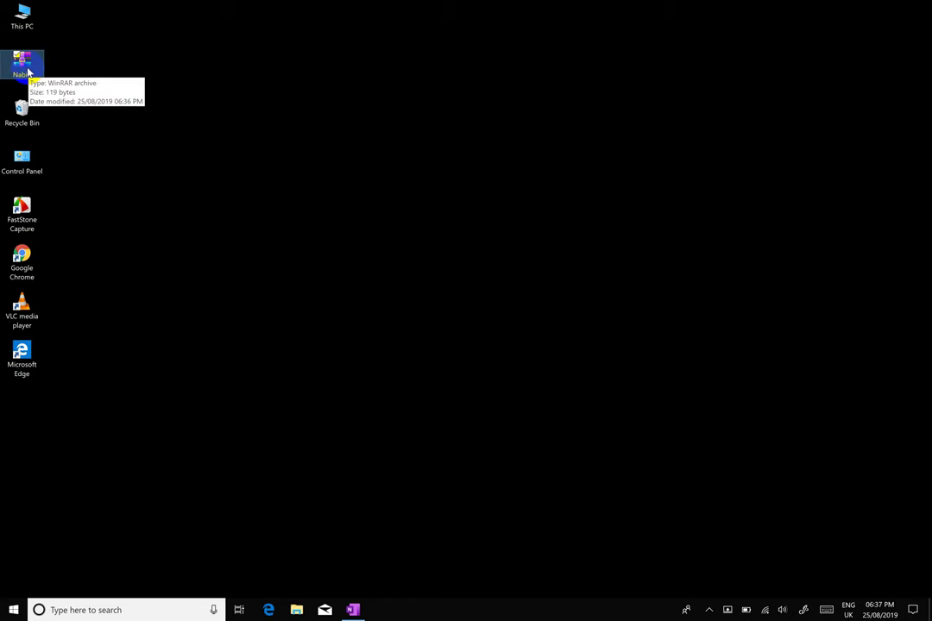
Extract the RAR archive to its own folder, check the folder's contents, then delete the archive
{"action": "right_click", "coordinate": [28, 74]}
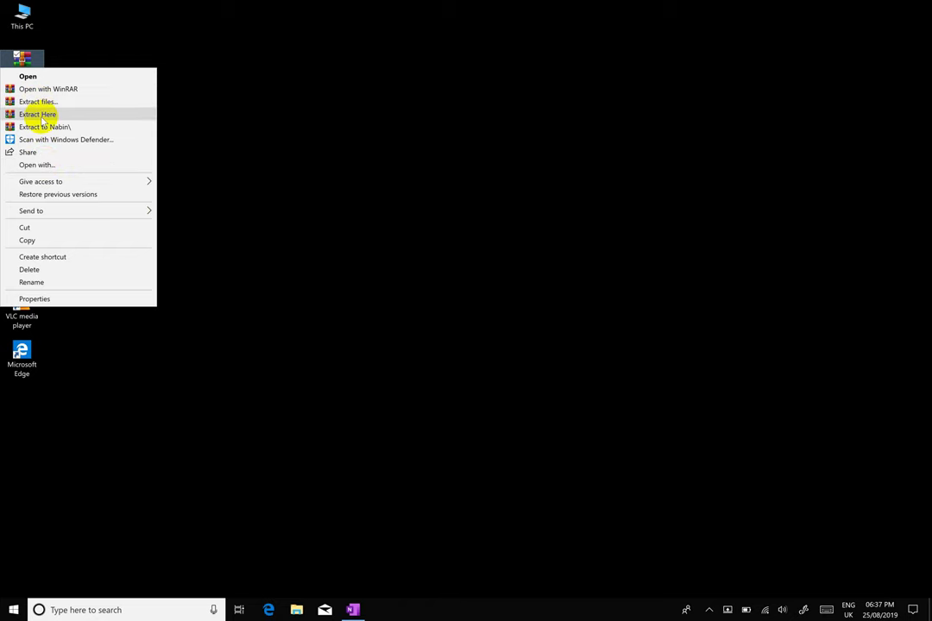
{"action": "left_click", "coordinate": [44, 127]}
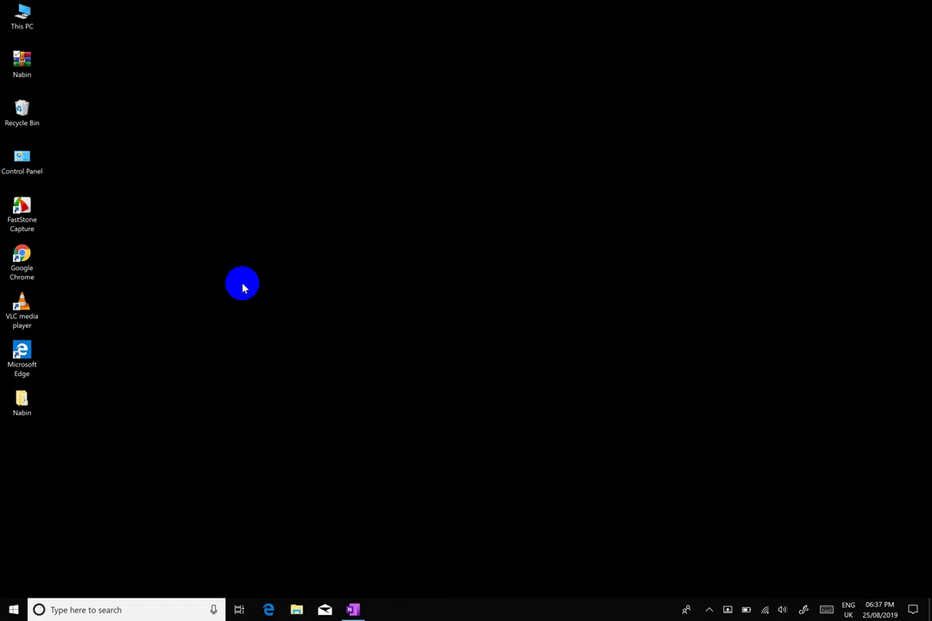
{"action": "left_click", "coordinate": [24, 412]}
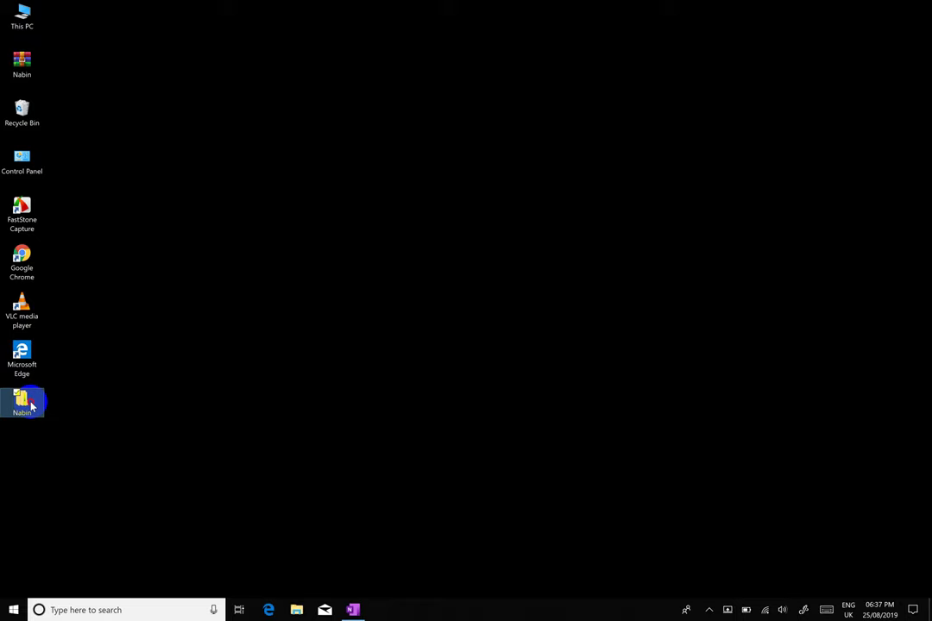
{"action": "double_click", "coordinate": [26, 406]}
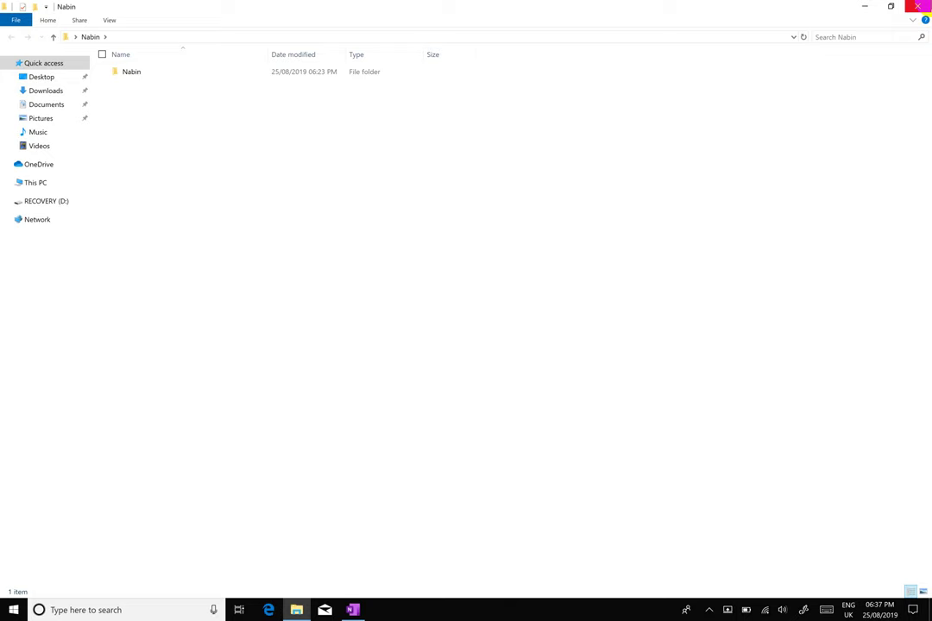
{"action": "left_click", "coordinate": [918, 6]}
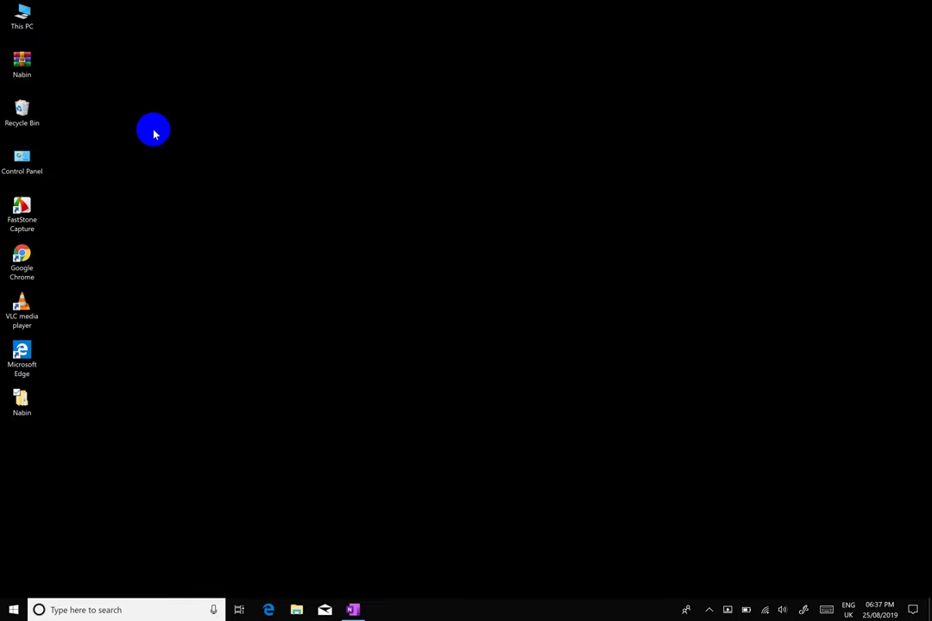
{"action": "left_click", "coordinate": [28, 63]}
{"action": "key", "text": "Delete"}
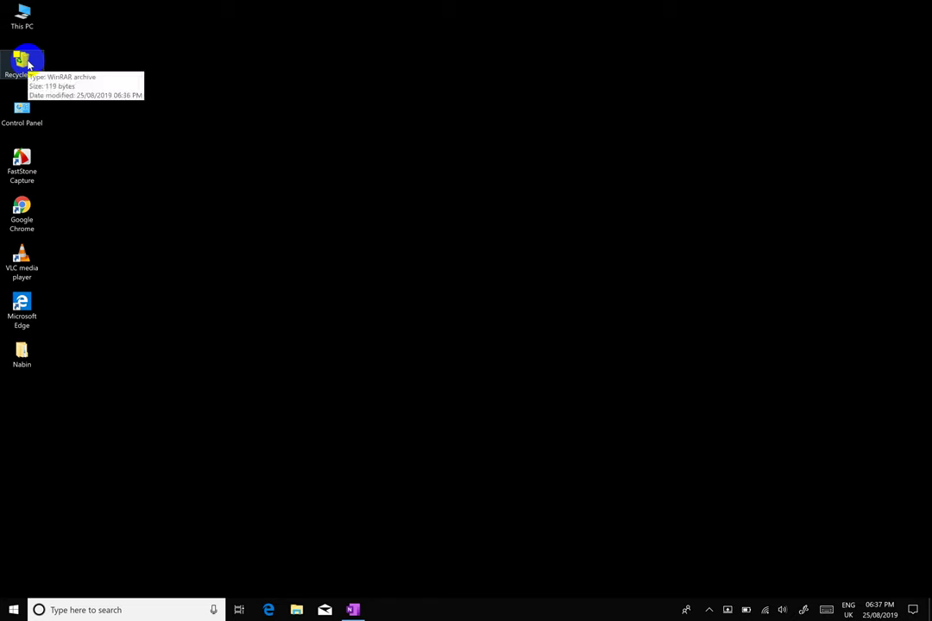
Start adding the extracted folder to a new archive and choose ZIP format
{"action": "right_click", "coordinate": [10, 355]}
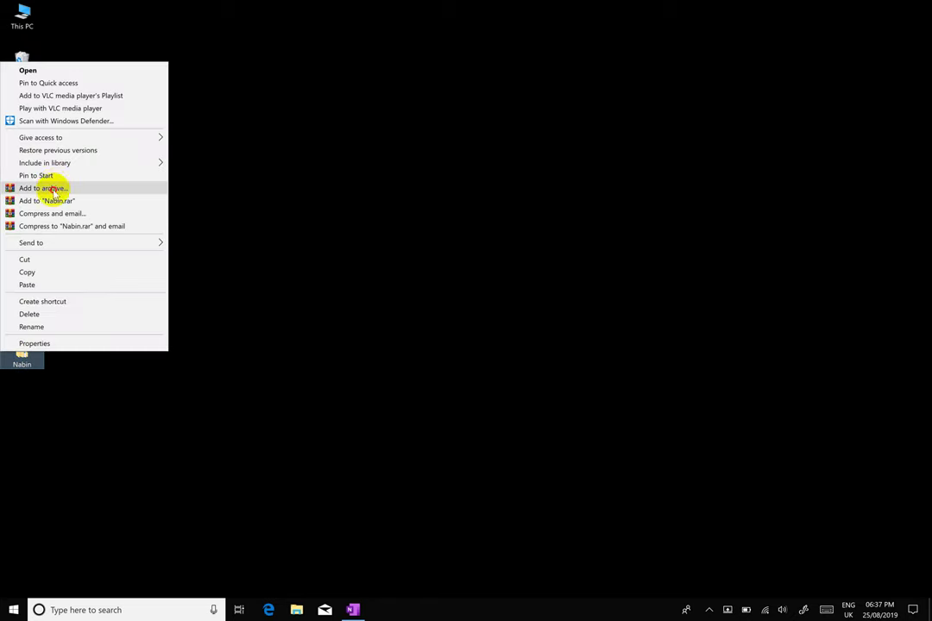
{"action": "left_click", "coordinate": [50, 189]}
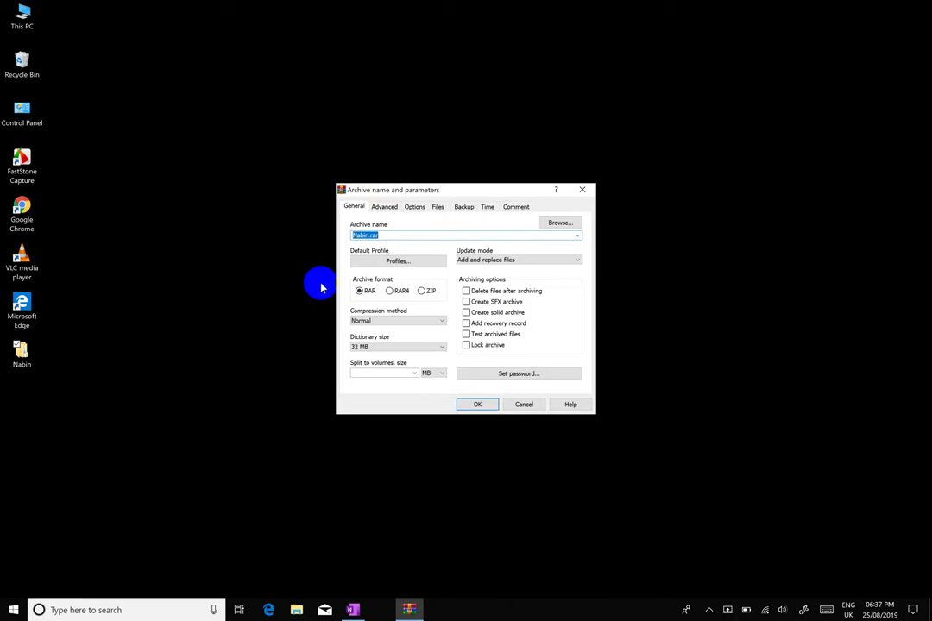
{"action": "left_click", "coordinate": [363, 297]}
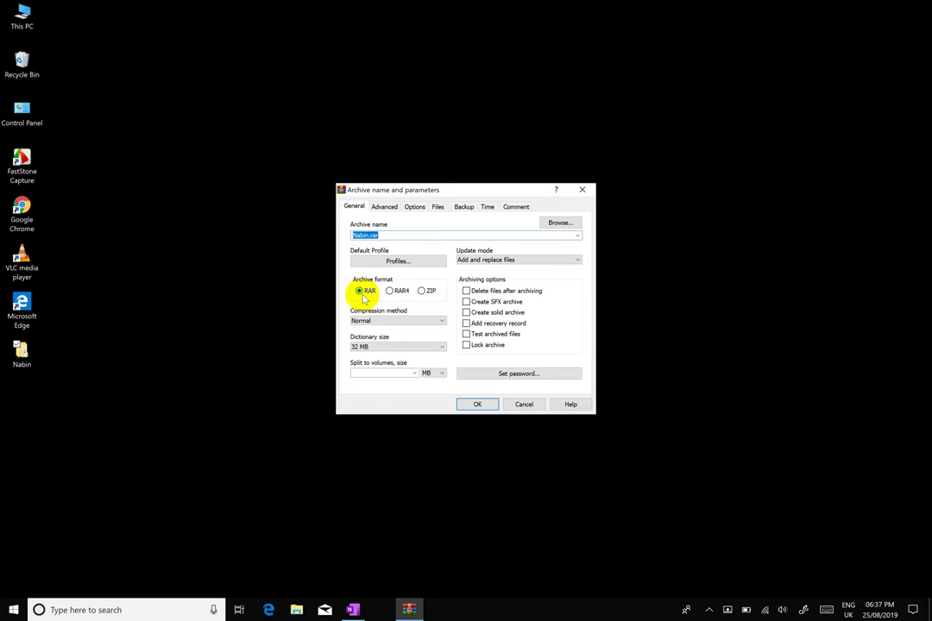
{"action": "left_click", "coordinate": [391, 292]}
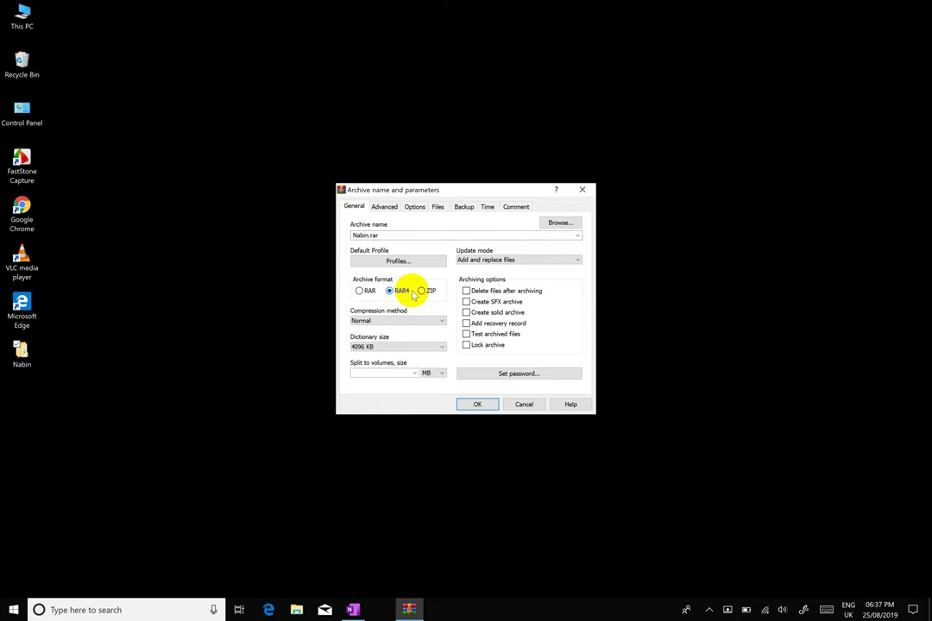
{"action": "left_click", "coordinate": [421, 291]}
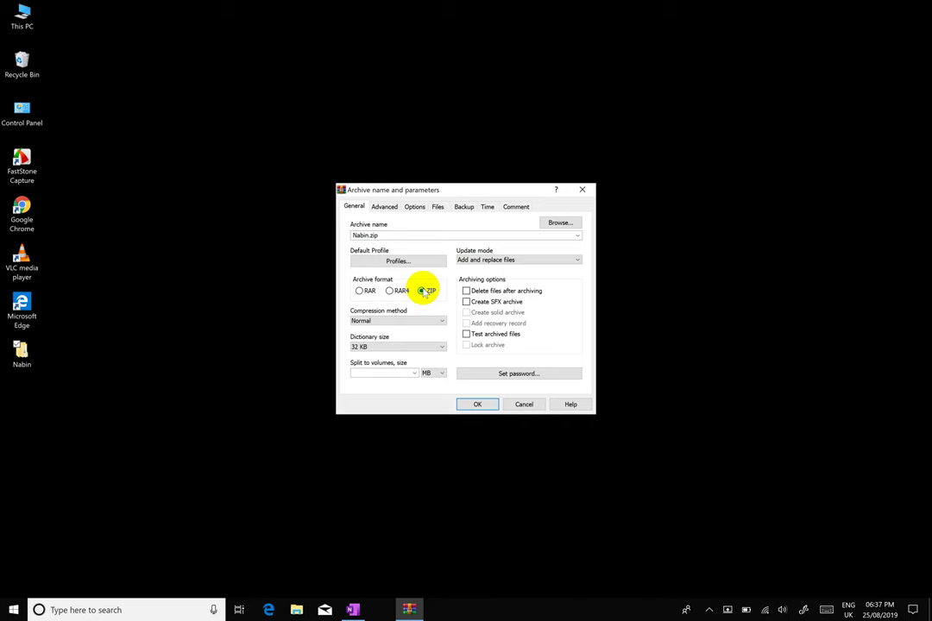
Review the Advanced, Options, Files, Backup, Time and Comment tabs, then return to General
{"action": "left_click", "coordinate": [385, 207]}
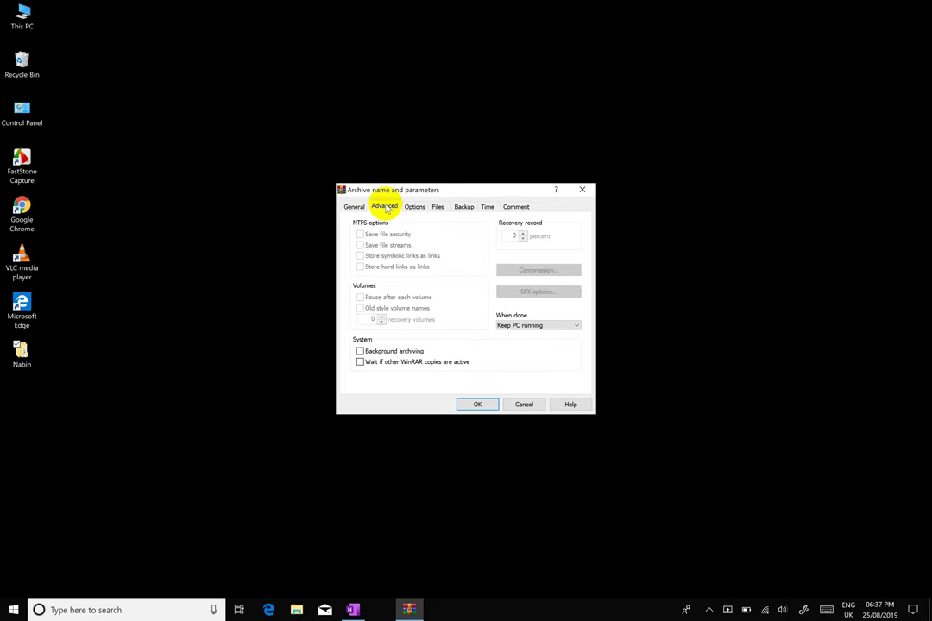
{"action": "left_click", "coordinate": [414, 207]}
{"action": "left_click", "coordinate": [438, 207]}
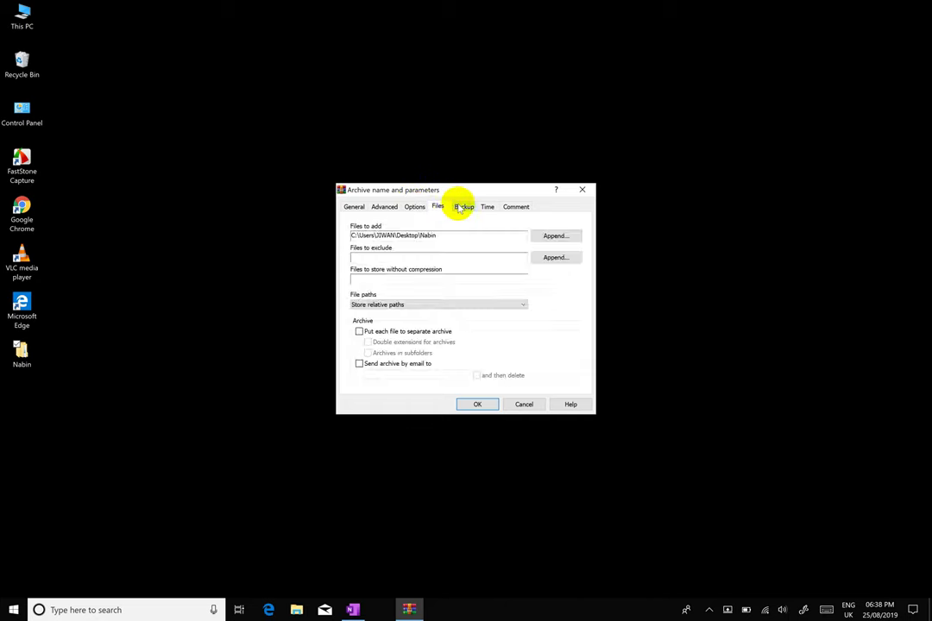
{"action": "left_click", "coordinate": [462, 208]}
{"action": "left_click", "coordinate": [485, 208]}
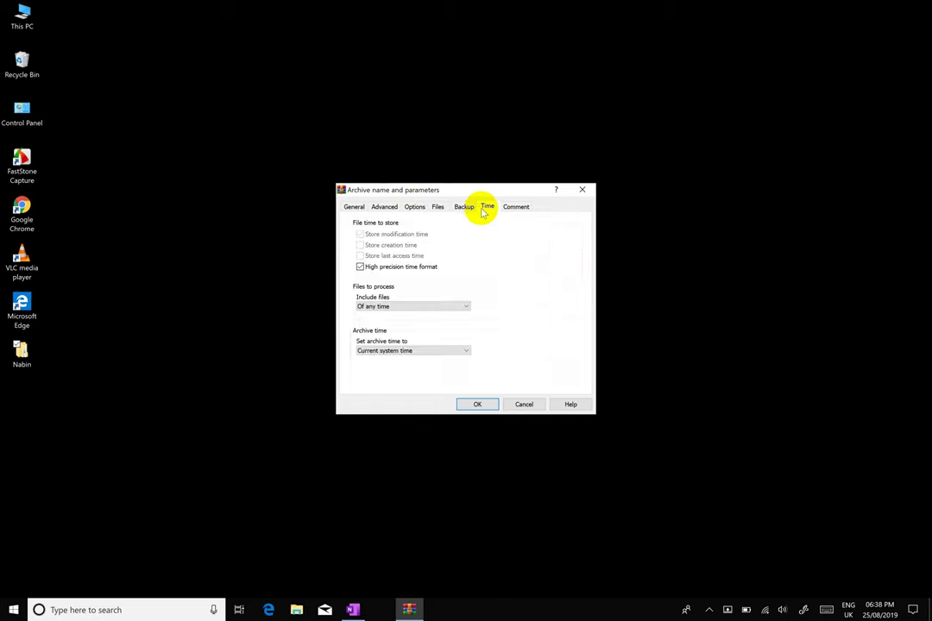
{"action": "left_click", "coordinate": [516, 207]}
{"action": "left_click", "coordinate": [354, 208]}
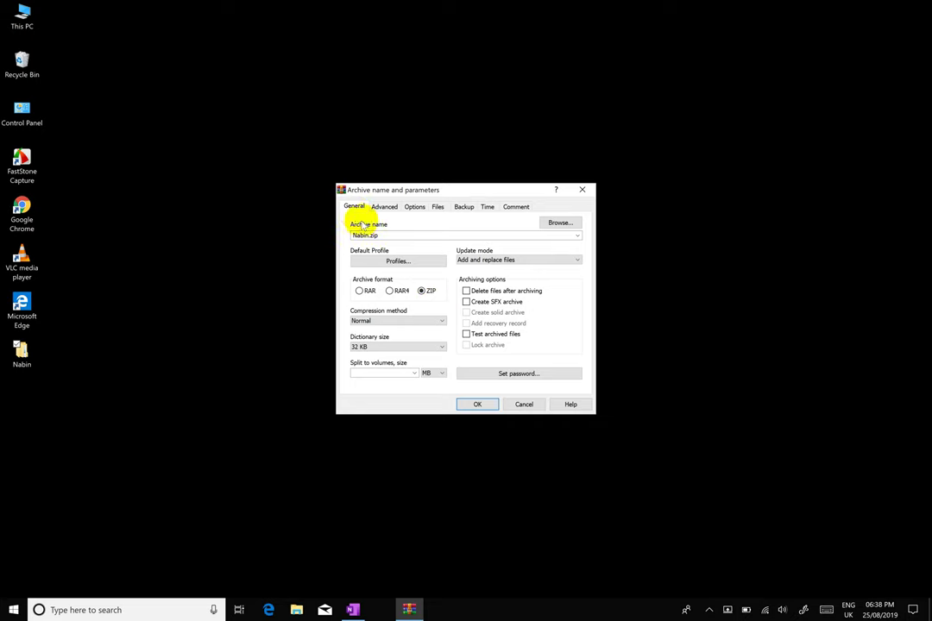
Enter and verify an archive password, then create the password-protected Nabin.zip on the desktop
{"action": "left_click", "coordinate": [483, 374]}
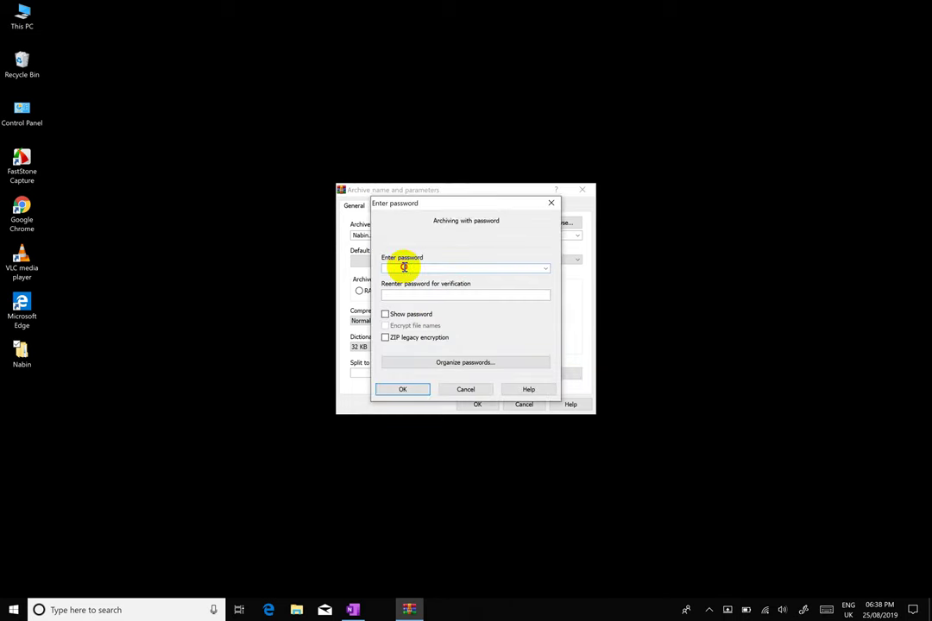
{"action": "type", "text": "***"}
{"action": "left_click", "coordinate": [397, 295]}
{"action": "type", "text": "***"}
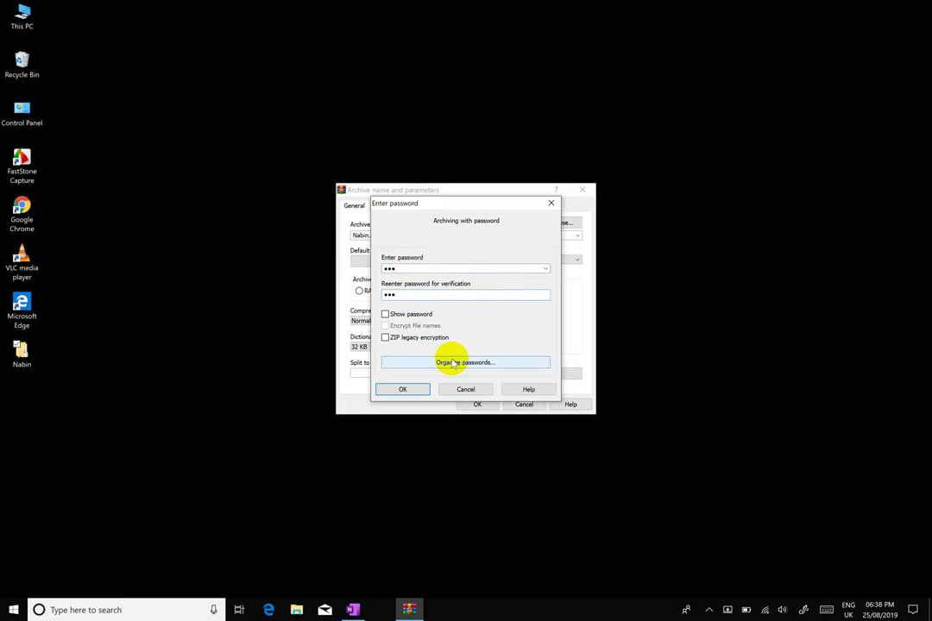
{"action": "left_click", "coordinate": [393, 315]}
{"action": "left_click", "coordinate": [393, 316]}
{"action": "left_click", "coordinate": [403, 389]}
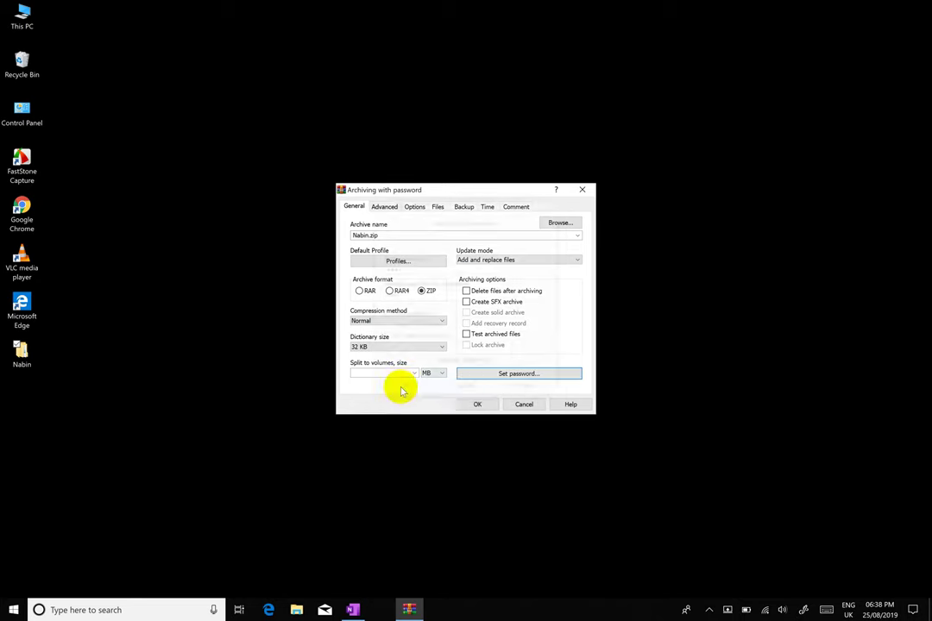
{"action": "left_click", "coordinate": [473, 406]}
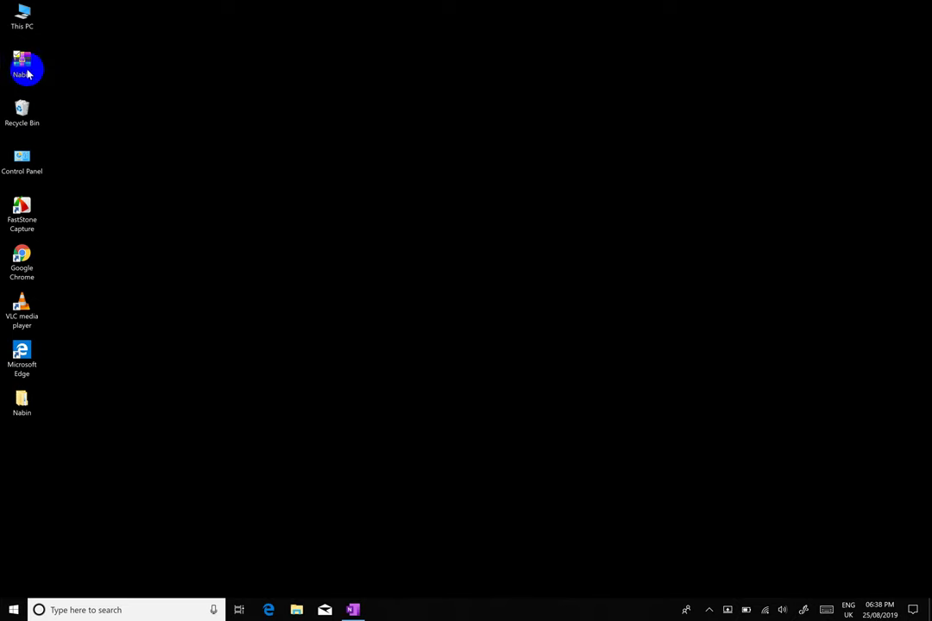
Open Nabin.zip and unlock nabin cv.docx inside the nested Nabin folders with its password
{"action": "left_click", "coordinate": [308, 181]}
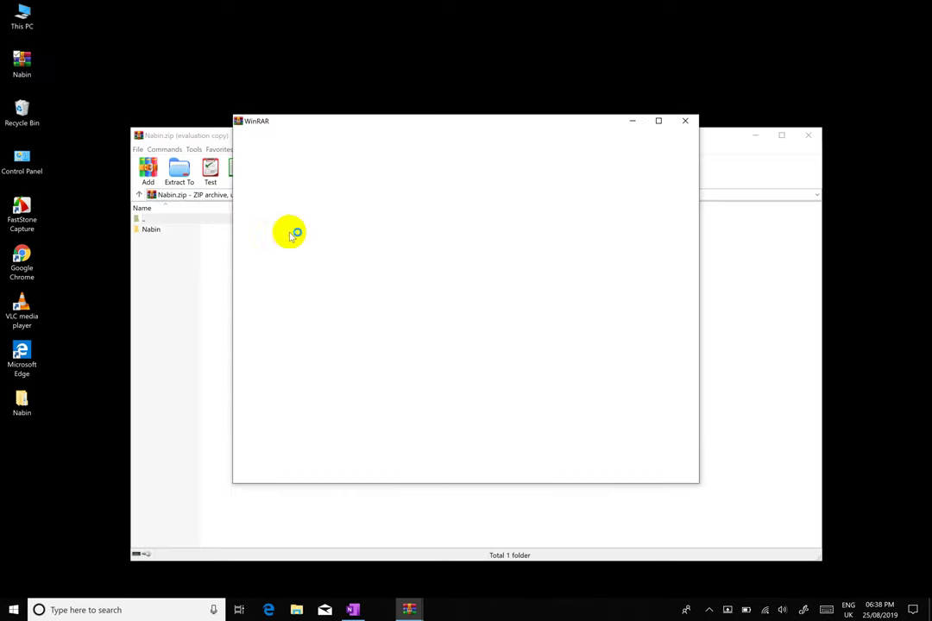
{"action": "left_click", "coordinate": [685, 121]}
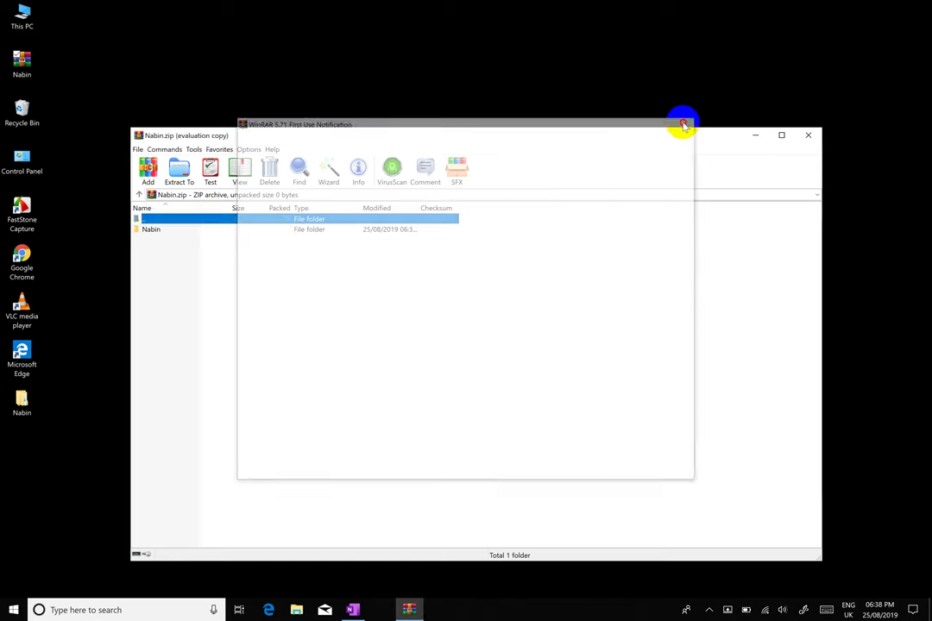
{"action": "left_click", "coordinate": [271, 231]}
{"action": "double_click", "coordinate": [270, 231]}
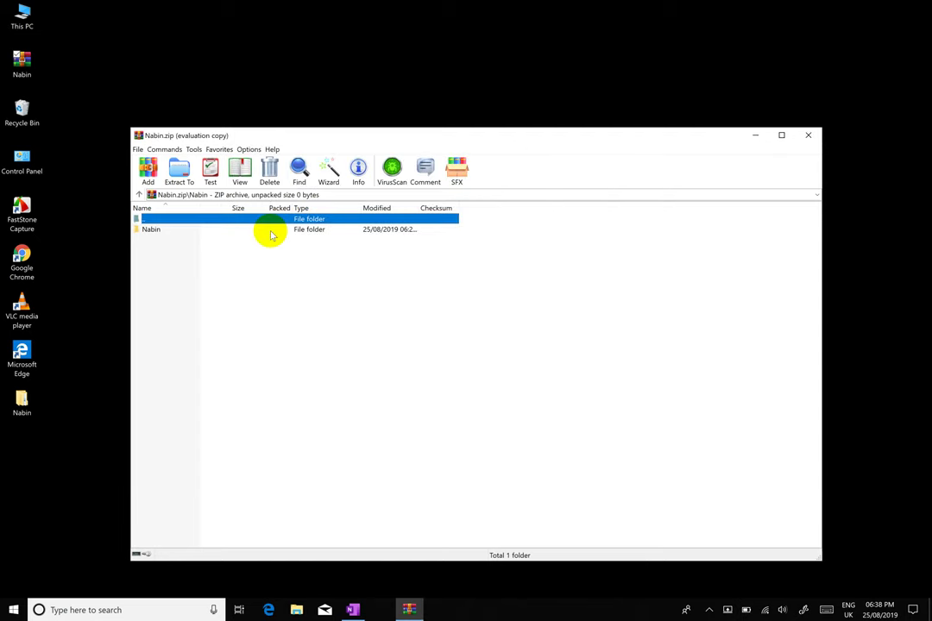
{"action": "double_click", "coordinate": [168, 232]}
{"action": "double_click", "coordinate": [158, 232]}
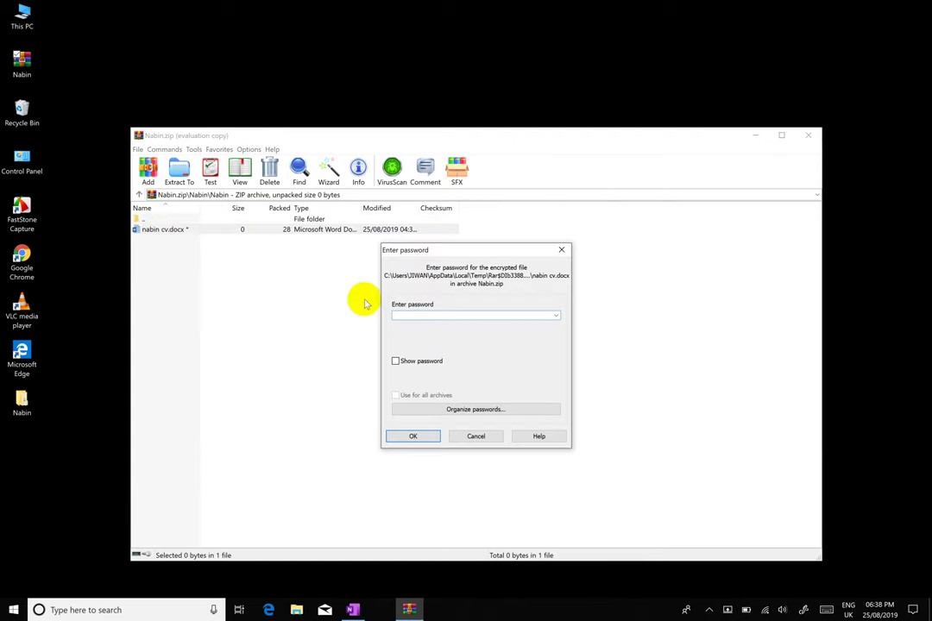
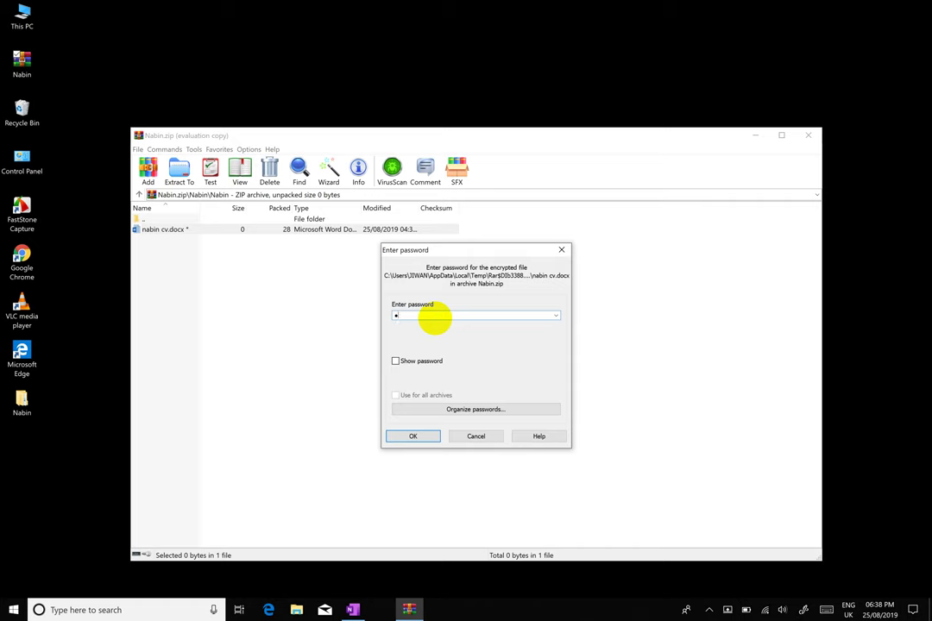
{"action": "left_click", "coordinate": [418, 437]}
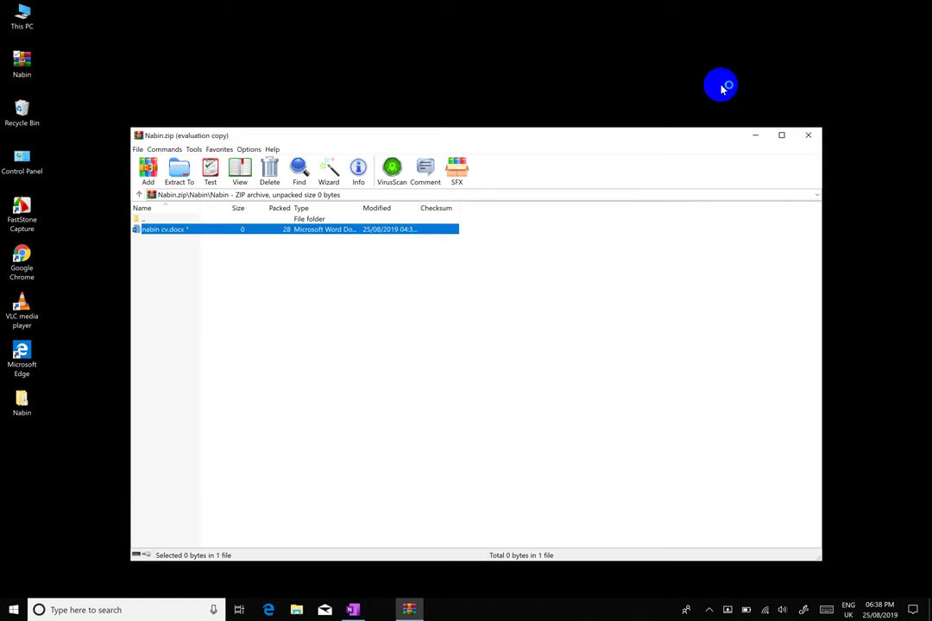
Close WinRAR, empty the Recycle Bin, dismiss the invalid directory error and close Word
{"action": "left_click", "coordinate": [809, 137]}
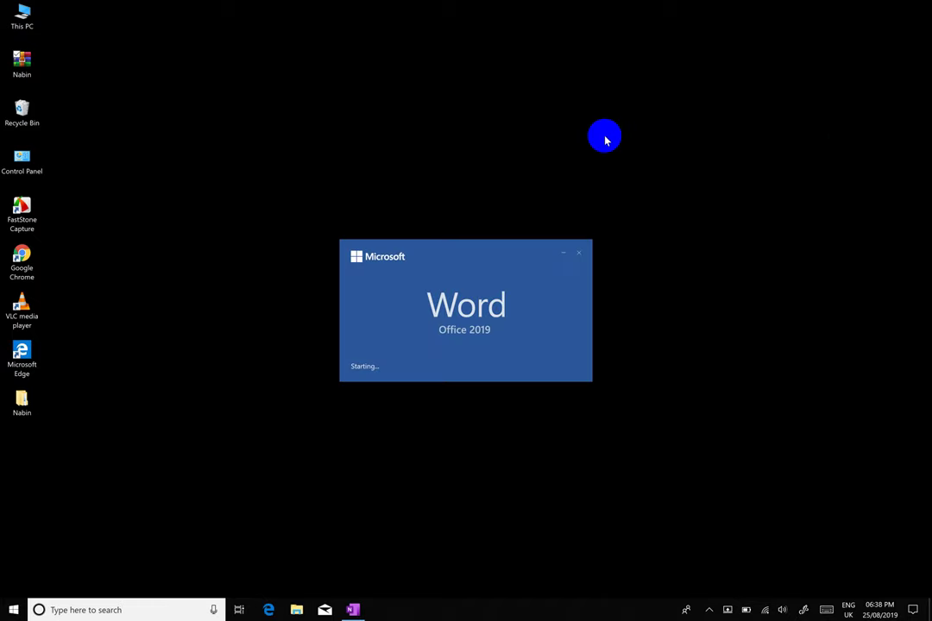
{"action": "right_click", "coordinate": [27, 112]}
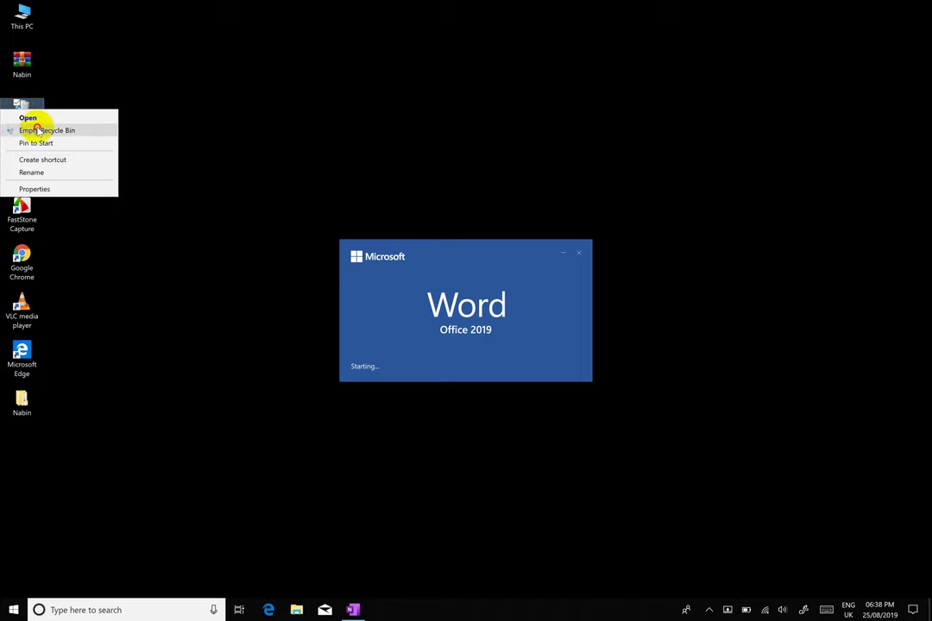
{"action": "left_click", "coordinate": [38, 130]}
{"action": "left_click", "coordinate": [501, 313]}
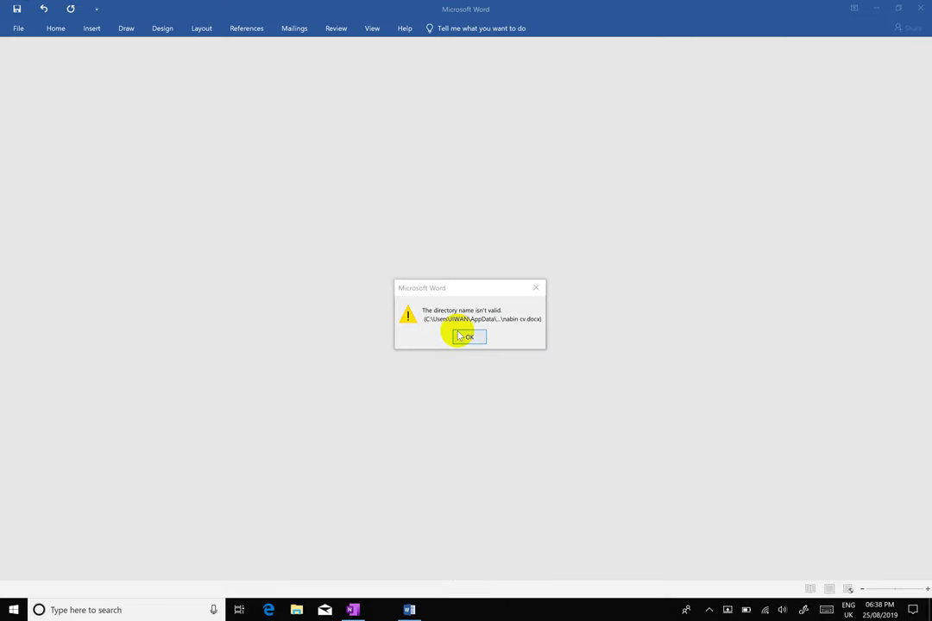
{"action": "left_click", "coordinate": [461, 338]}
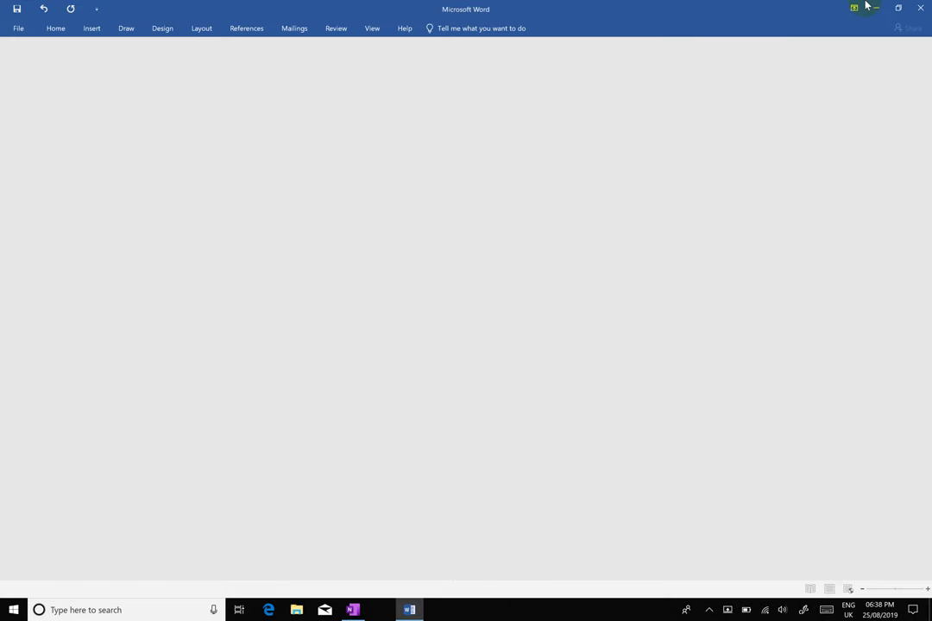
{"action": "left_click", "coordinate": [921, 13]}
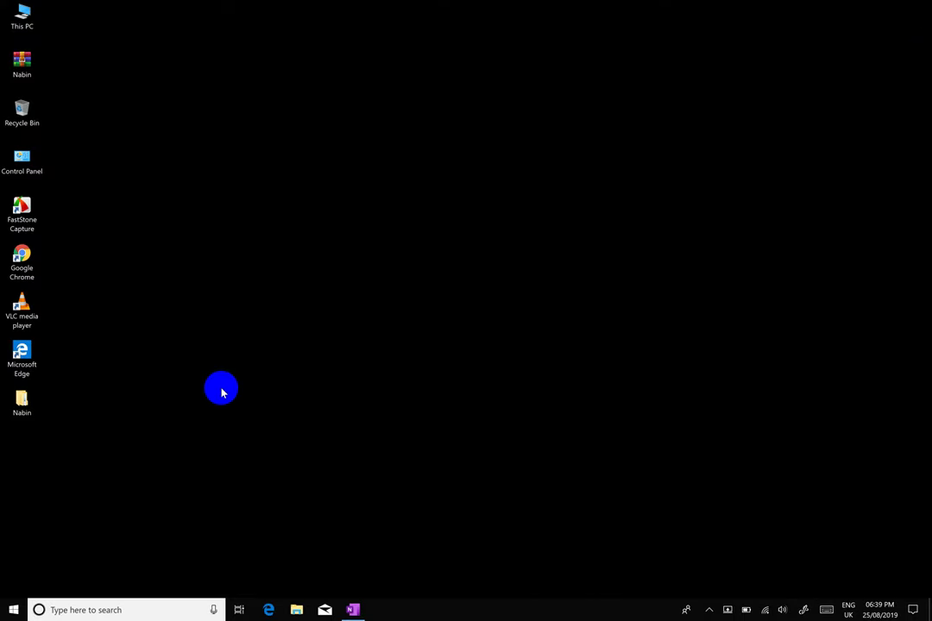
Open the taskbar search panel and start a Cortana voice request from its microphone
{"action": "left_click", "coordinate": [108, 610]}
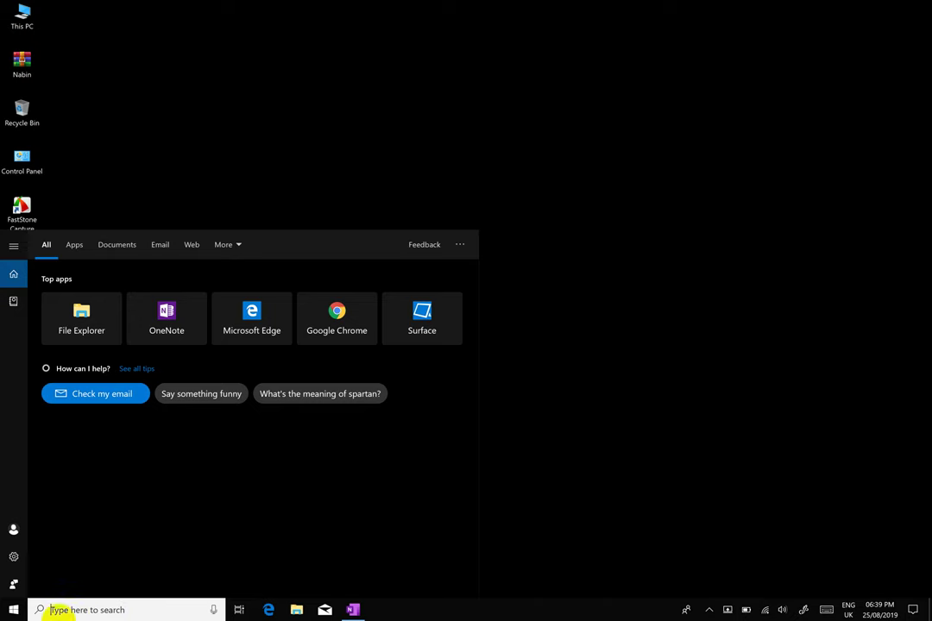
{"action": "left_click", "coordinate": [215, 612]}
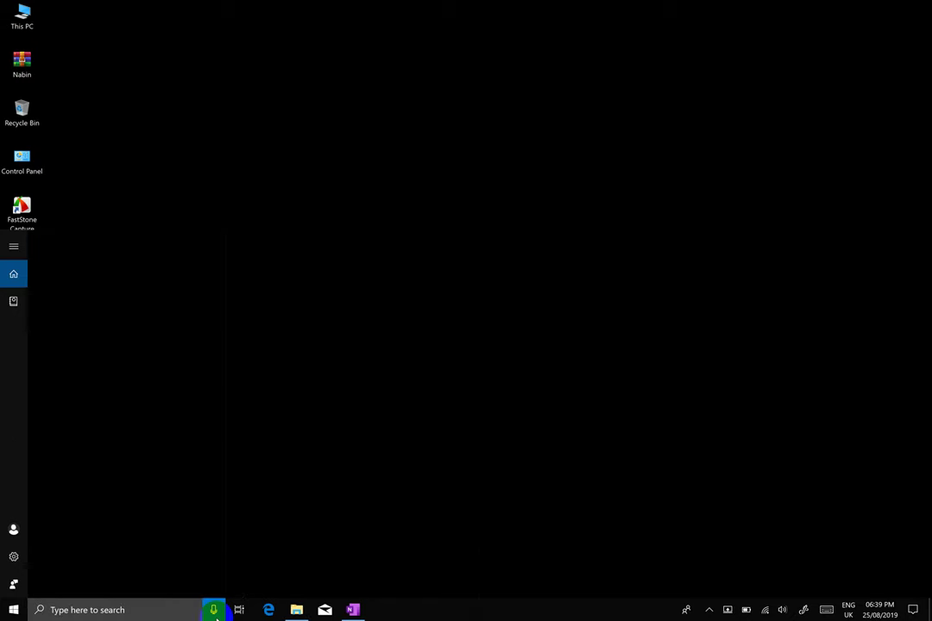
{"action": "left_click", "coordinate": [156, 611]}
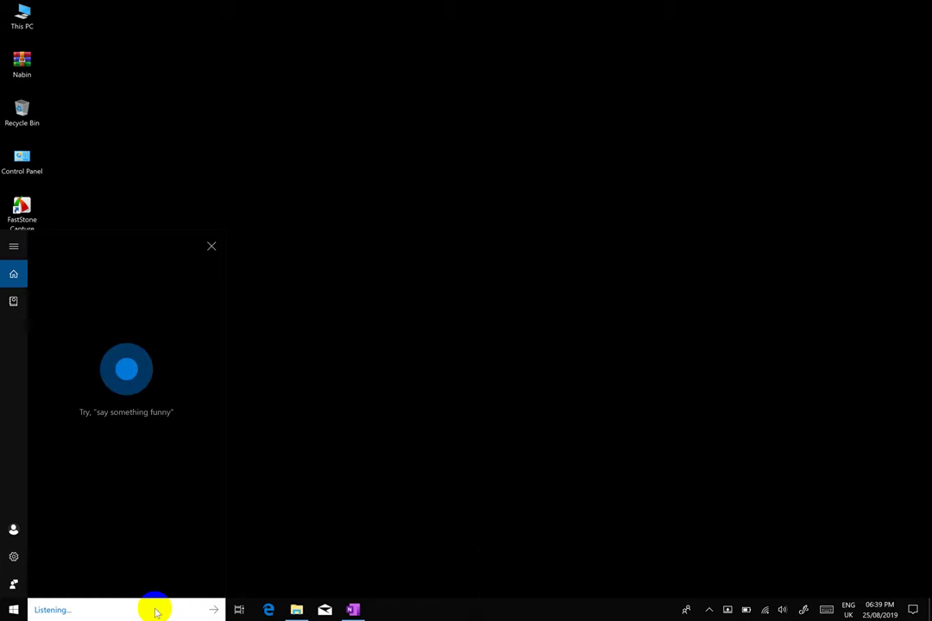
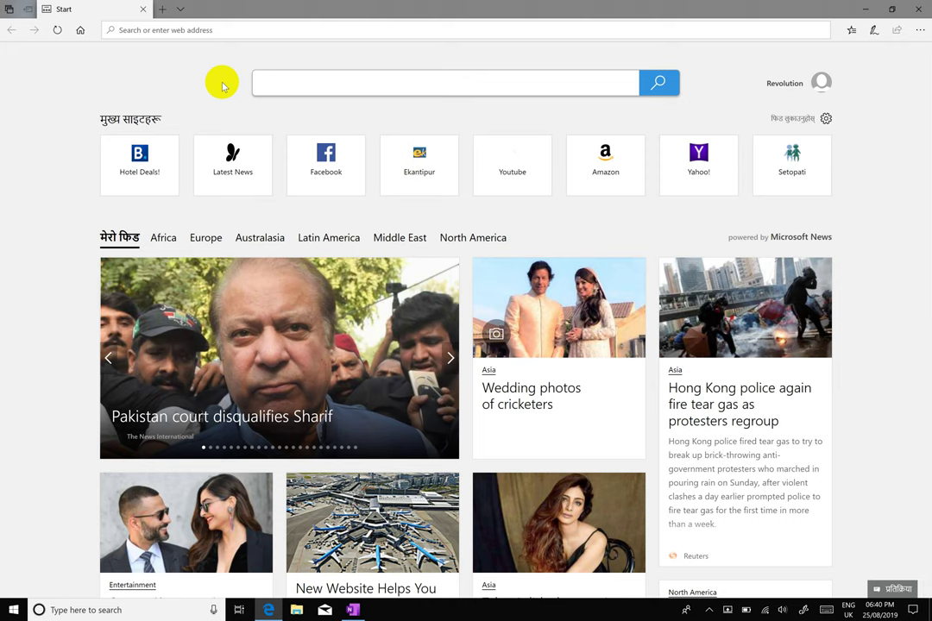
Search for ekantipur and open the ekantipur.com news site
{"action": "left_click", "coordinate": [194, 30]}
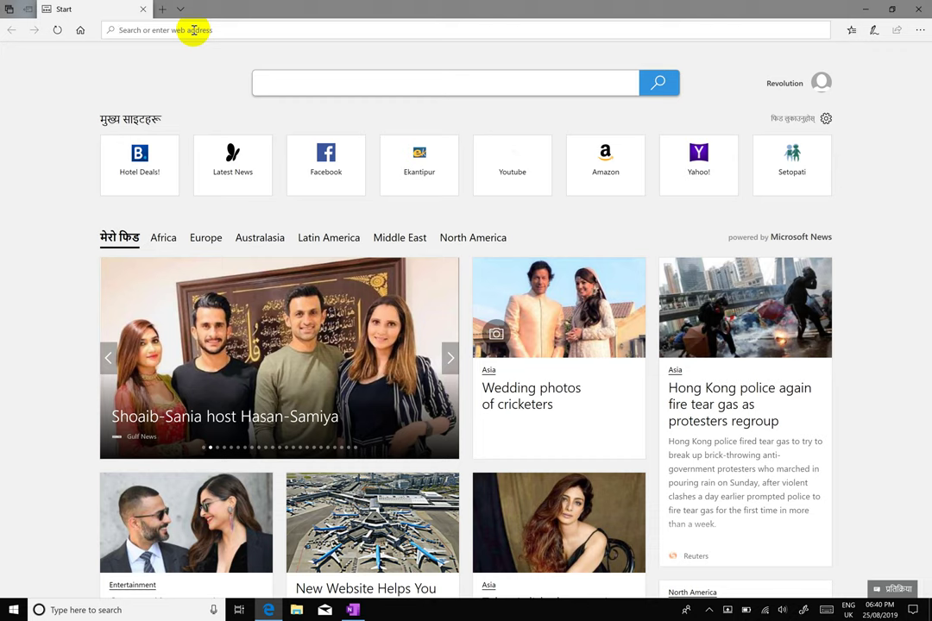
{"action": "type", "text": "ekantipur"}
{"action": "key", "text": "Return"}
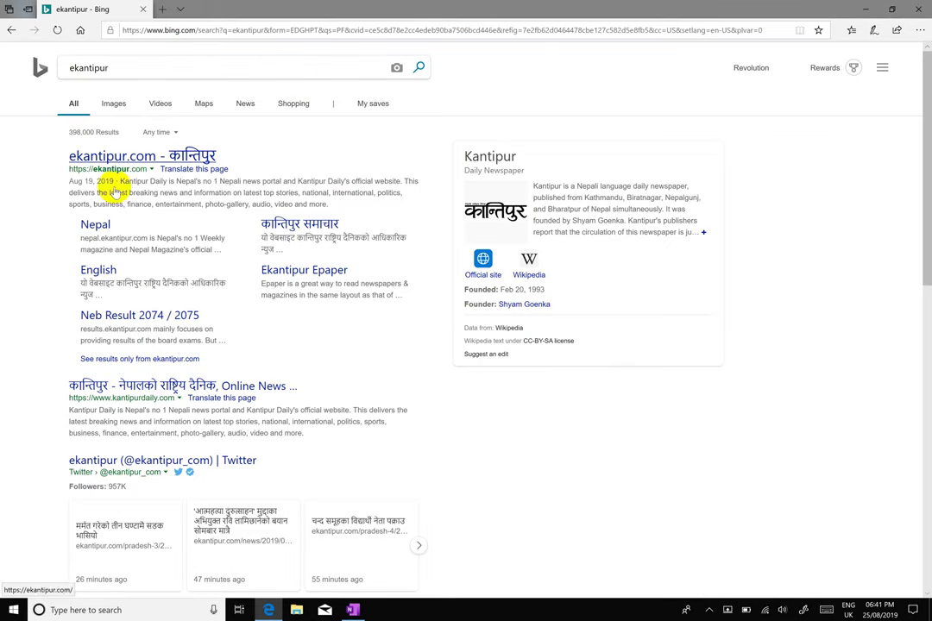
{"action": "left_click", "coordinate": [192, 155]}
Load youtube.com in a new tab
{"action": "left_click", "coordinate": [161, 9]}
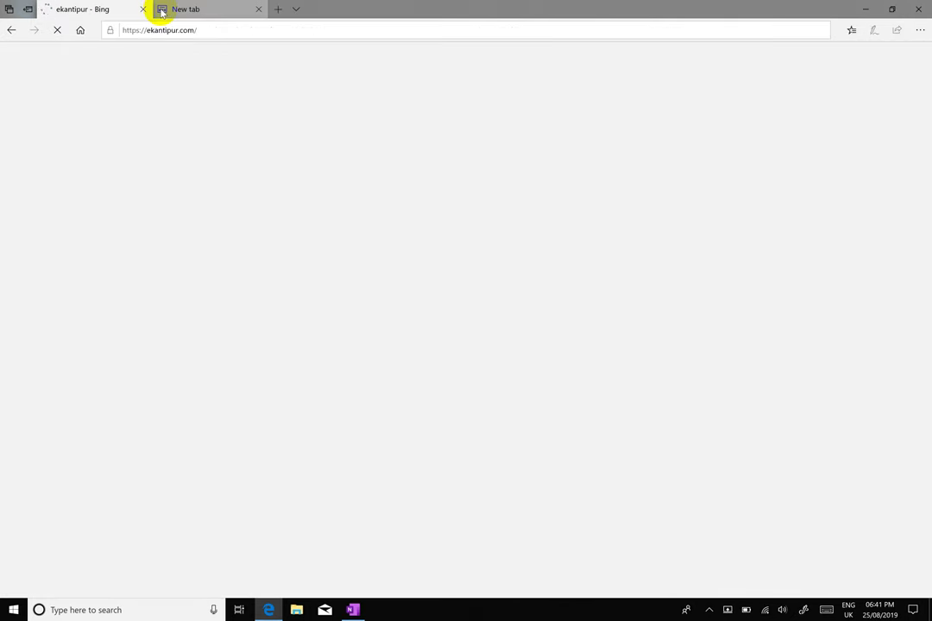
{"action": "left_click", "coordinate": [162, 10]}
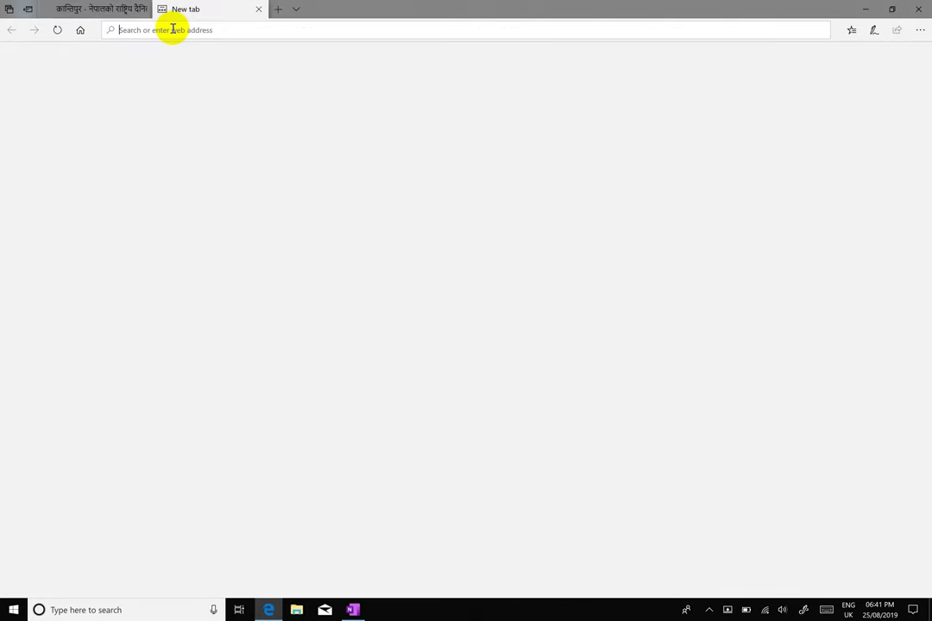
{"action": "type", "text": "you"}
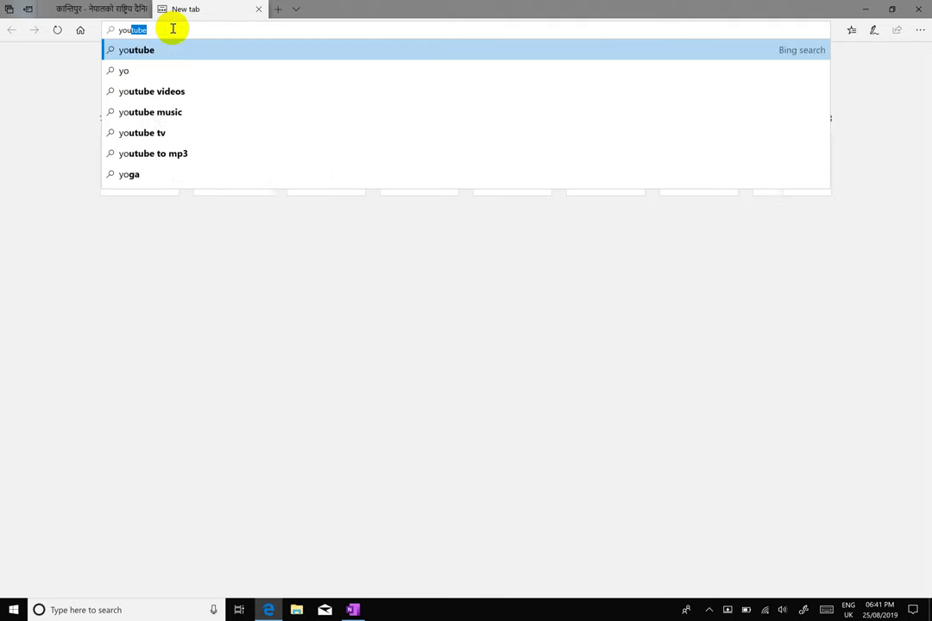
{"action": "type", "text": "tube"}
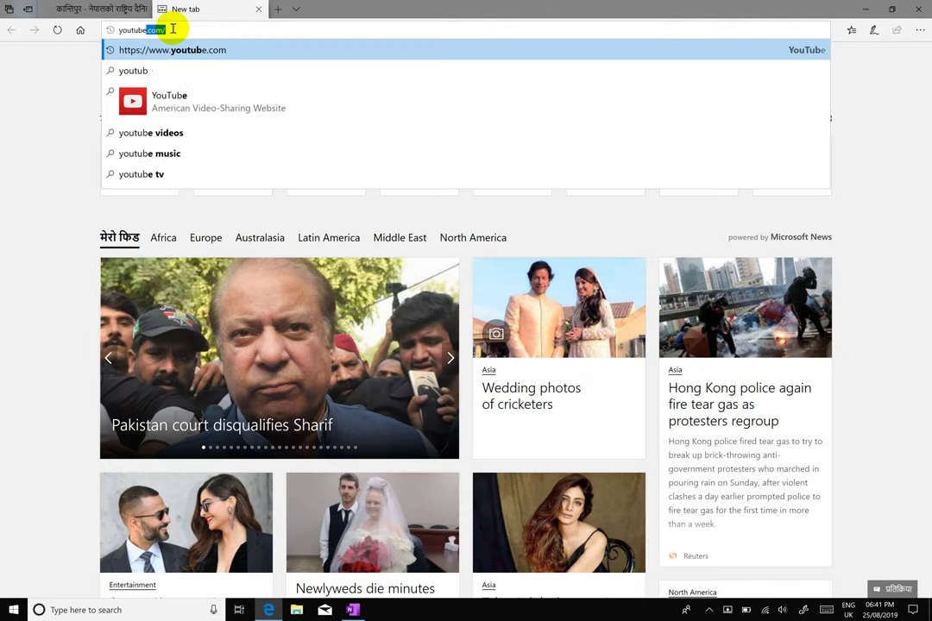
{"action": "key", "text": "Return"}
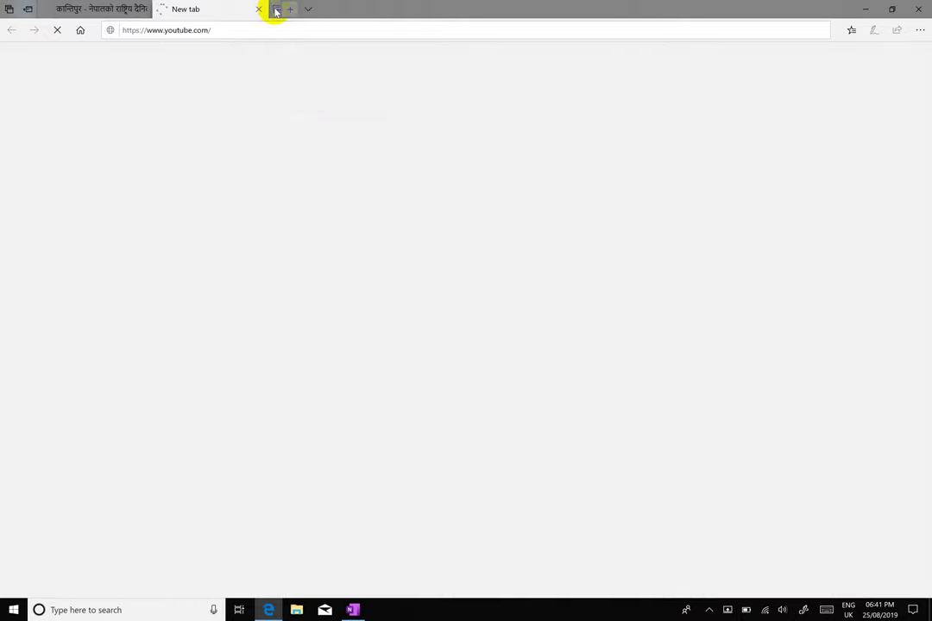
Search for facebook in another new tab, then open one more empty tab
{"action": "left_click", "coordinate": [277, 10]}
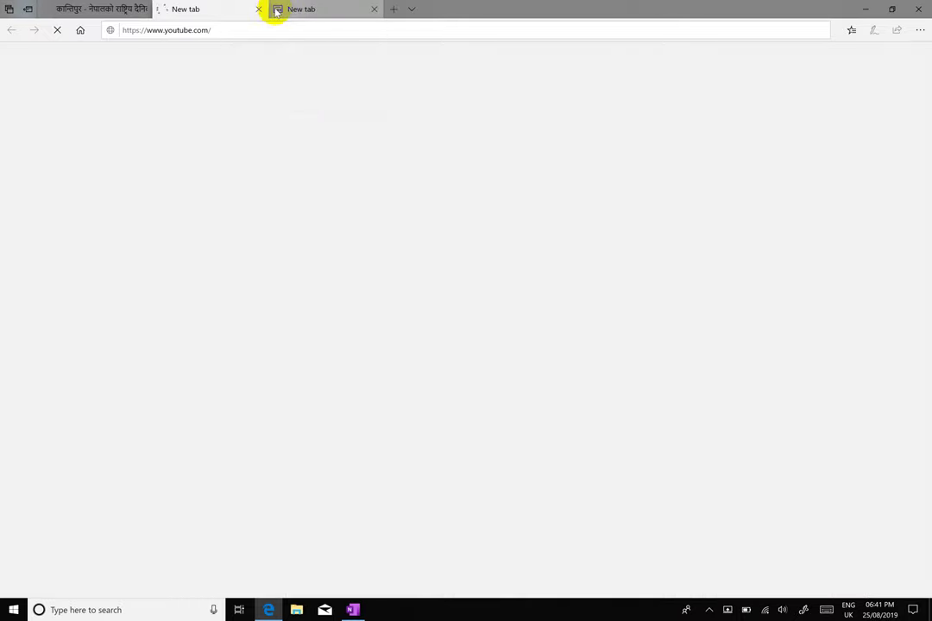
{"action": "type", "text": "fa"}
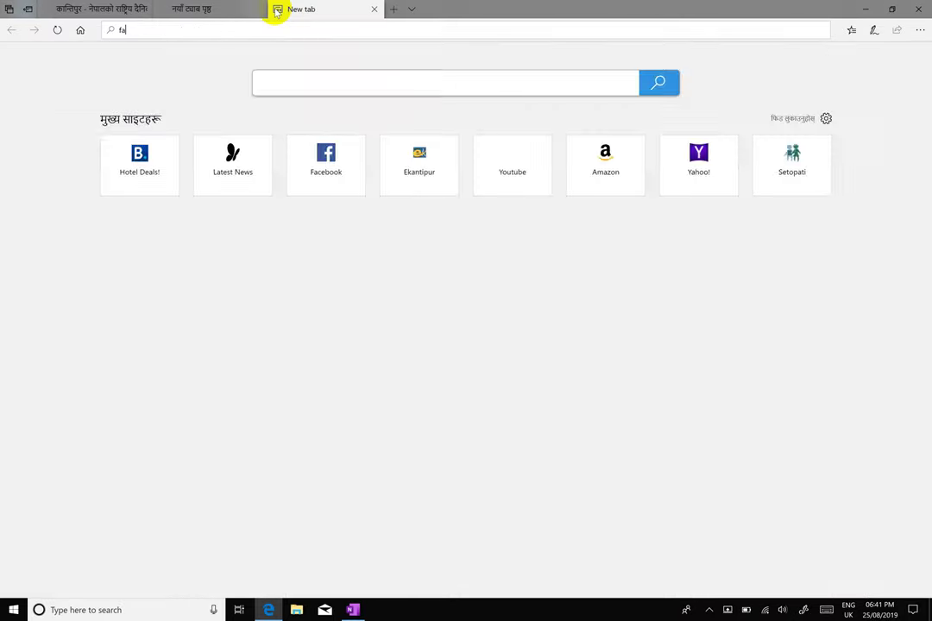
{"action": "type", "text": "ceboo"}
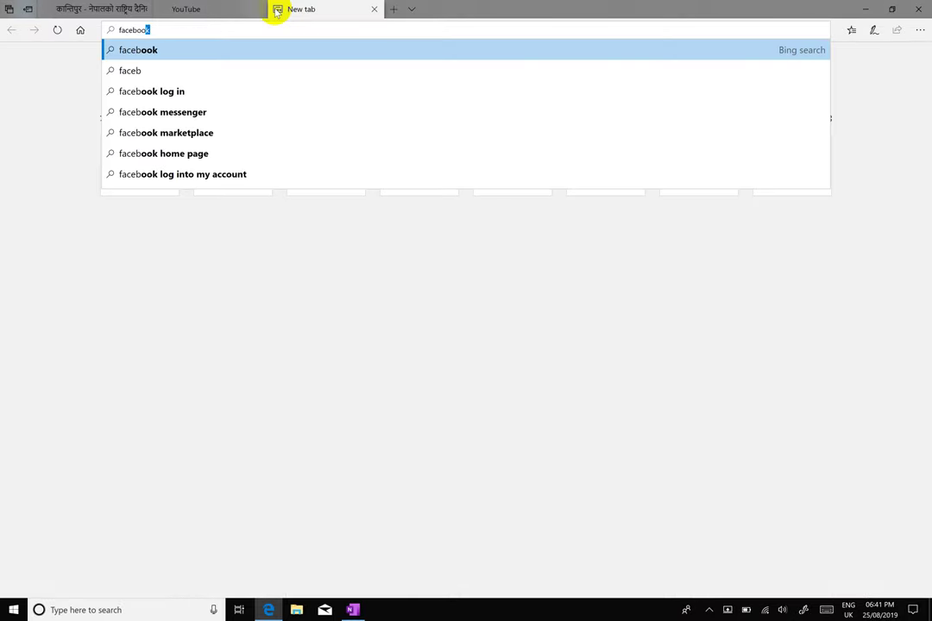
{"action": "key", "text": "Return"}
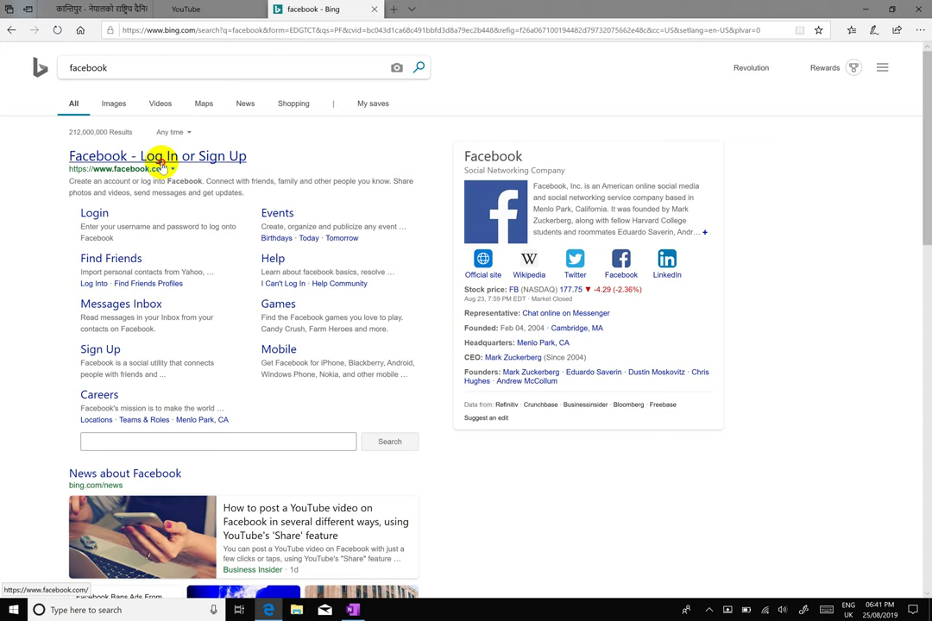
{"action": "left_click", "coordinate": [394, 10]}
{"action": "mouse_move", "coordinate": [393, 10]}
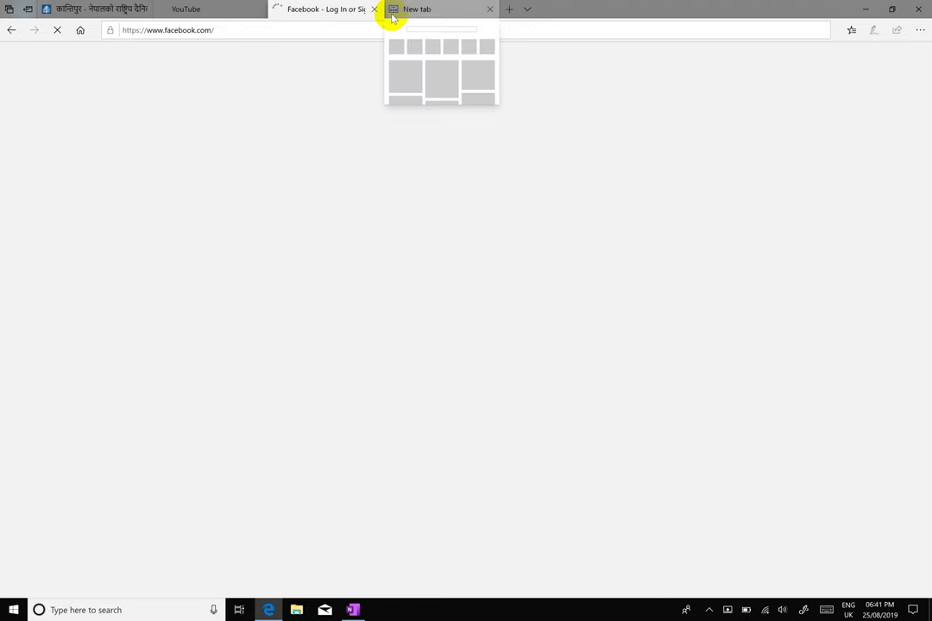
{"action": "left_click", "coordinate": [392, 16]}
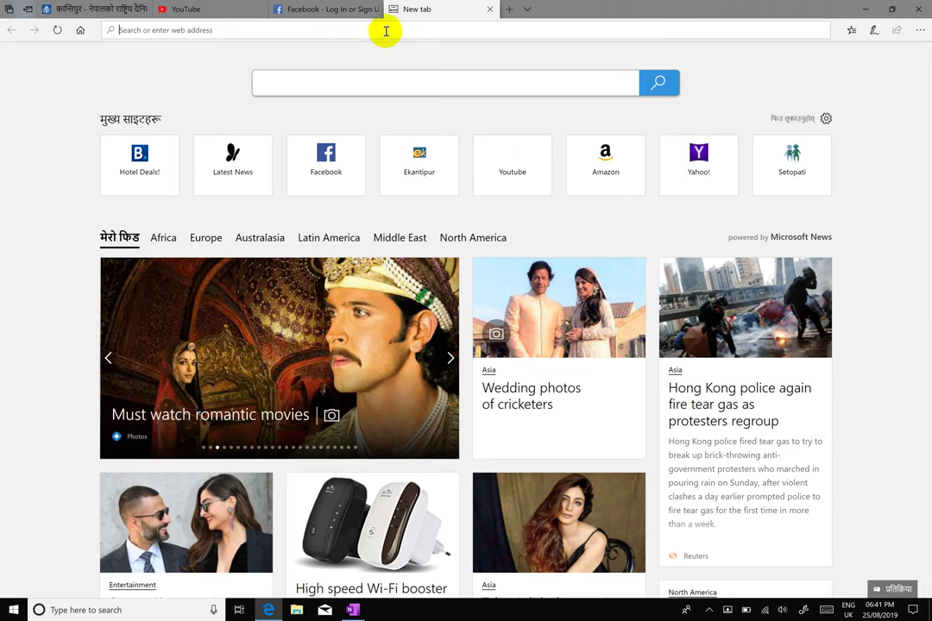
Load google.com in the empty tab and decline the Switch to Chrome offer
{"action": "type", "text": "googl"}
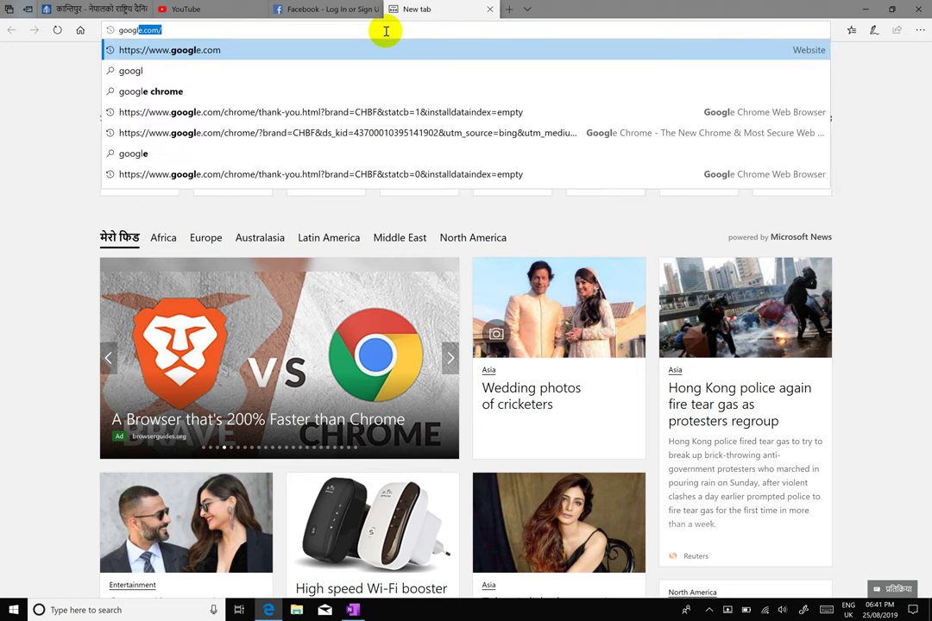
{"action": "key", "text": "ctrl+Return"}
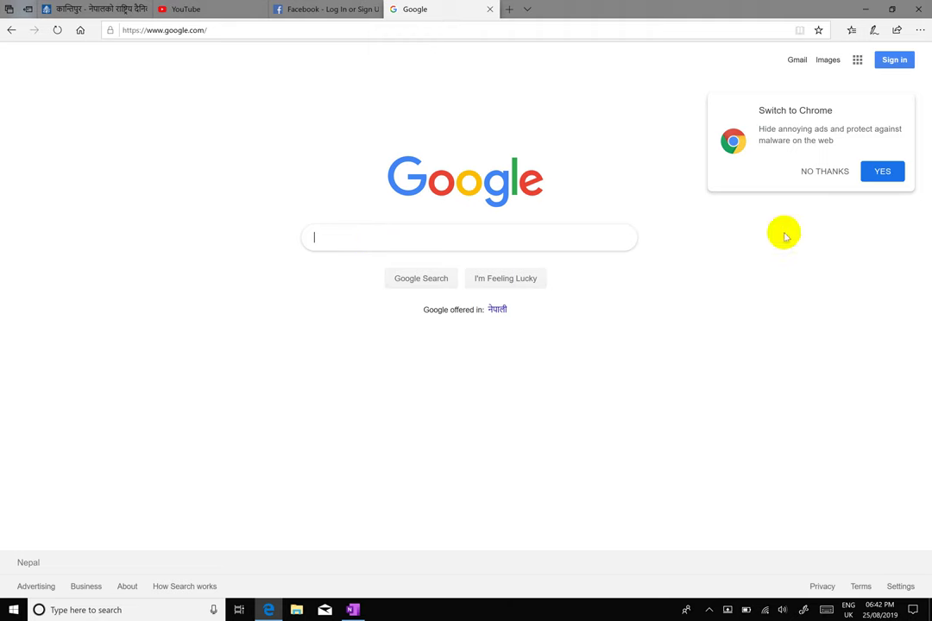
{"action": "left_click", "coordinate": [814, 171]}
{"action": "left_click", "coordinate": [561, 239]}
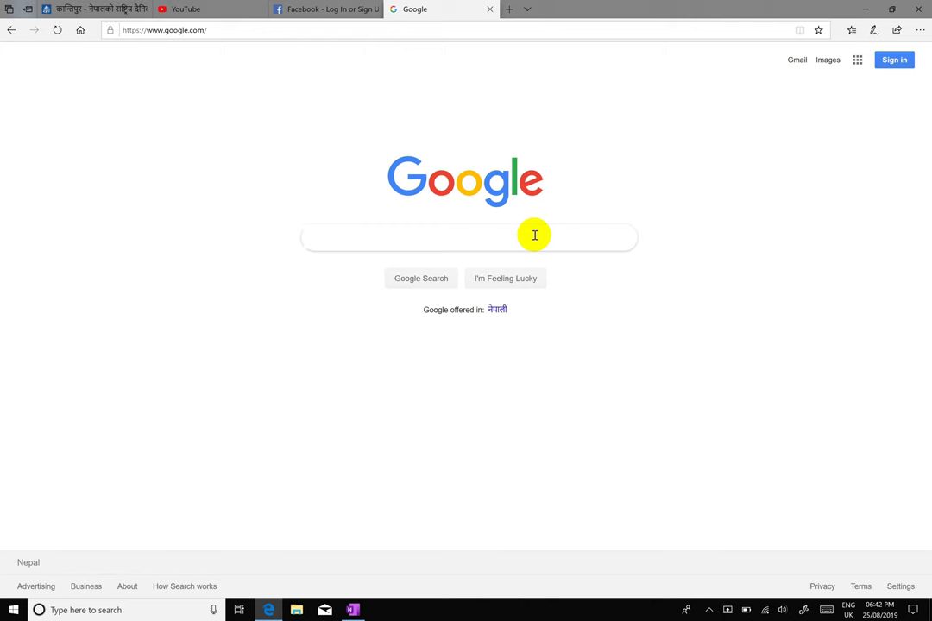
Cycle through the open tabs back to YouTube
{"action": "left_click", "coordinate": [208, 10]}
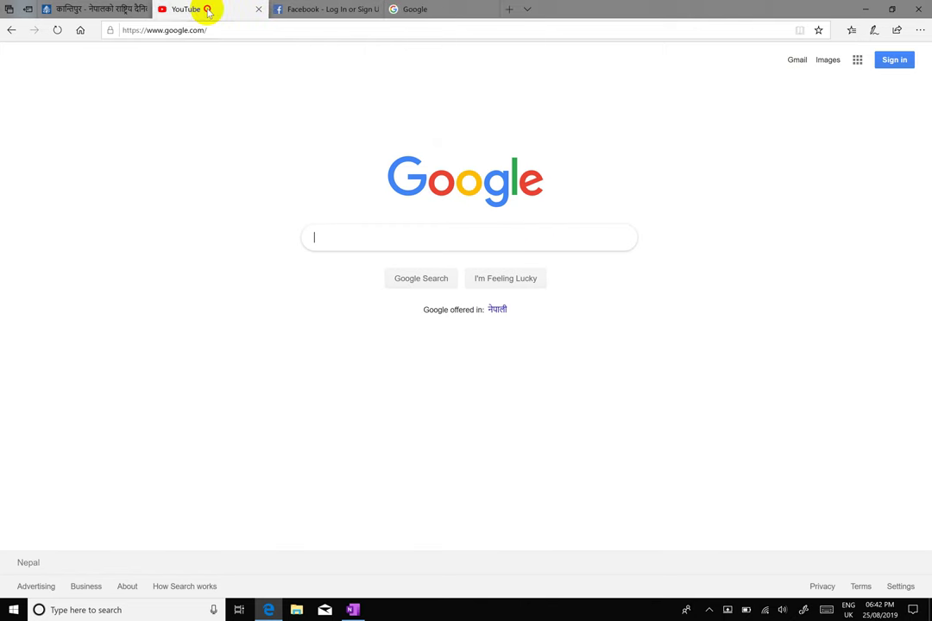
{"action": "left_click", "coordinate": [310, 10]}
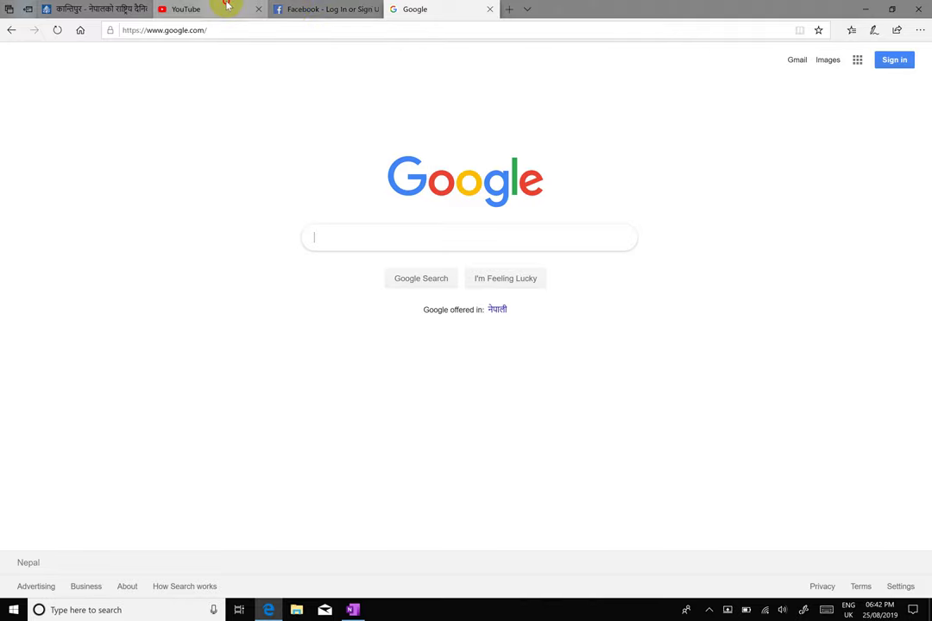
{"action": "left_click", "coordinate": [226, 7]}
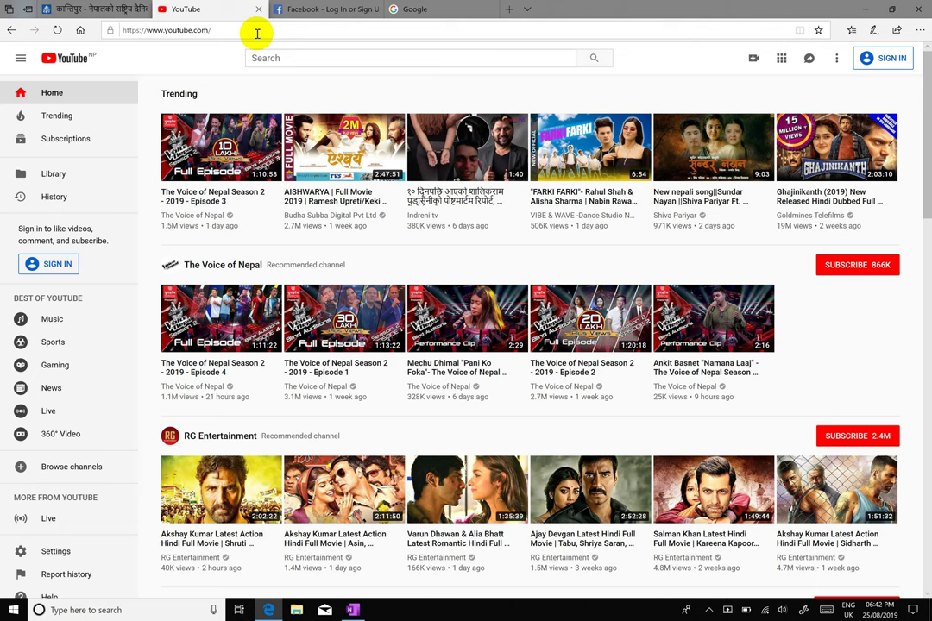
Search YouTube for 'ccna in nepali' using the suggestion list
{"action": "left_click", "coordinate": [269, 59]}
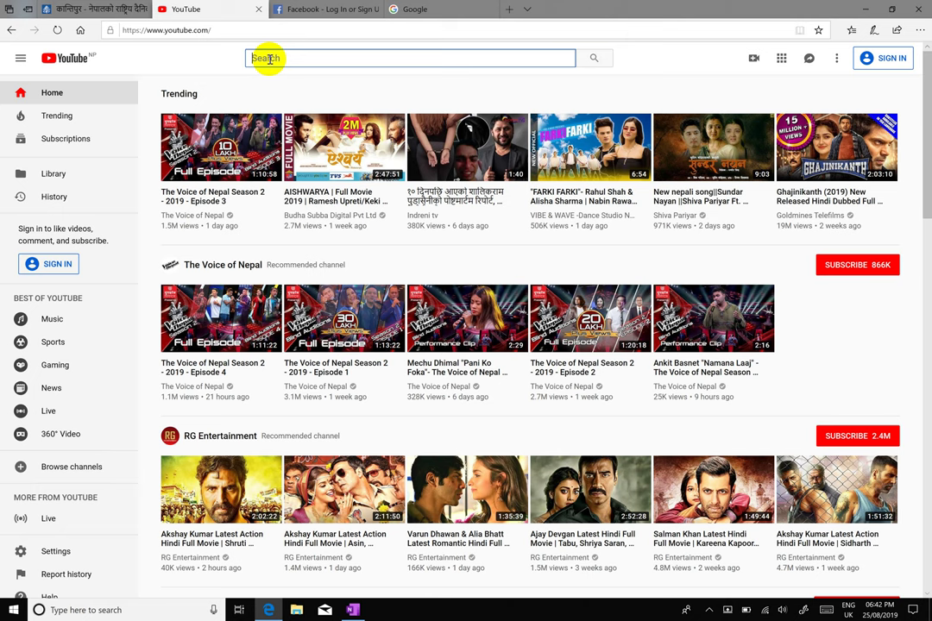
{"action": "type", "text": "cc"}
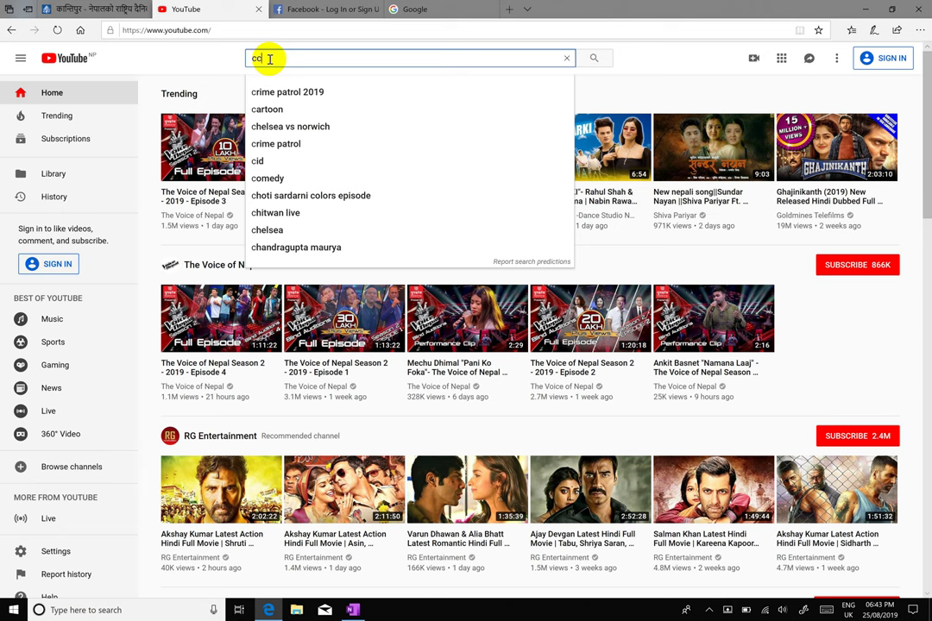
{"action": "type", "text": "na in"}
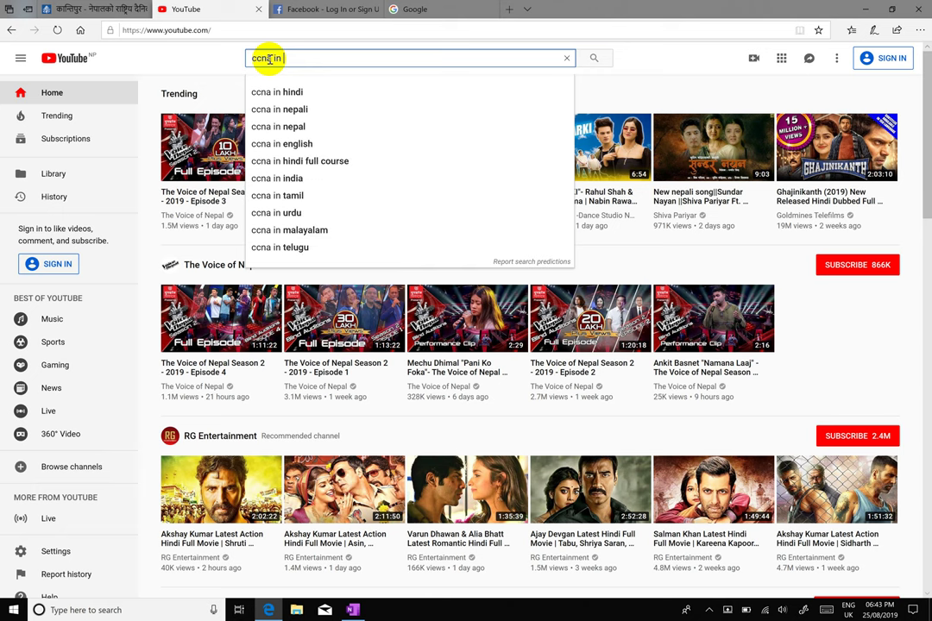
{"action": "key", "text": "Down"}
{"action": "key", "text": "Down"}
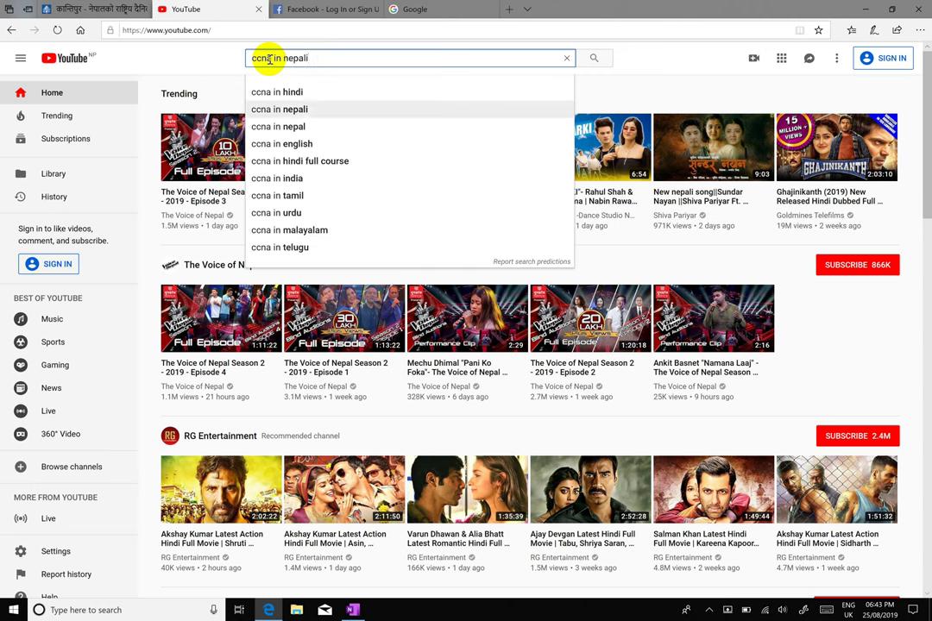
{"action": "key", "text": "Return"}
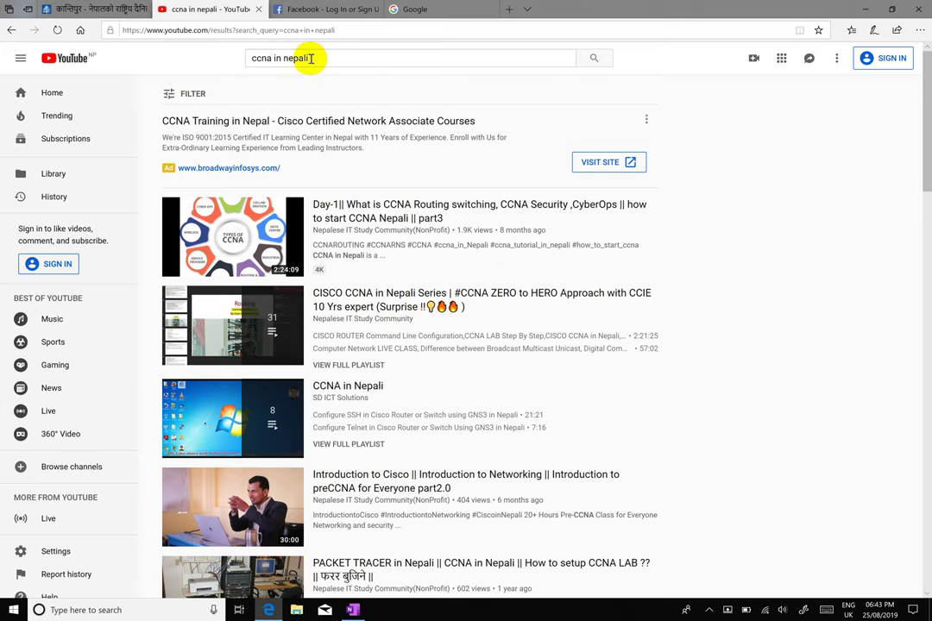
Change the YouTube query to 'class 11 math in nepali' and run it
{"action": "double_click", "coordinate": [265, 57]}
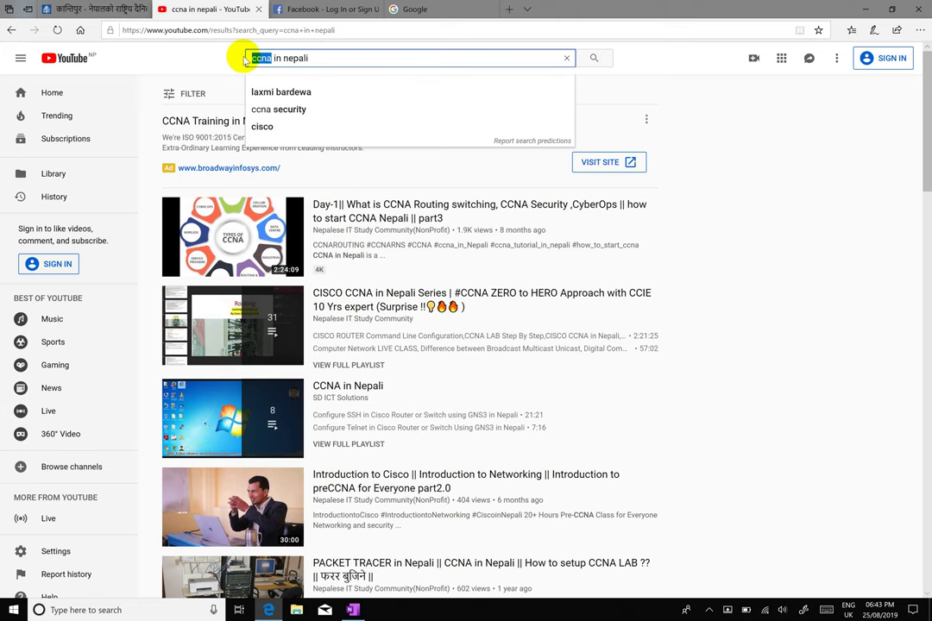
{"action": "type", "text": "class"}
{"action": "type", "text": " 11"}
{"action": "type", "text": " maatrh"}
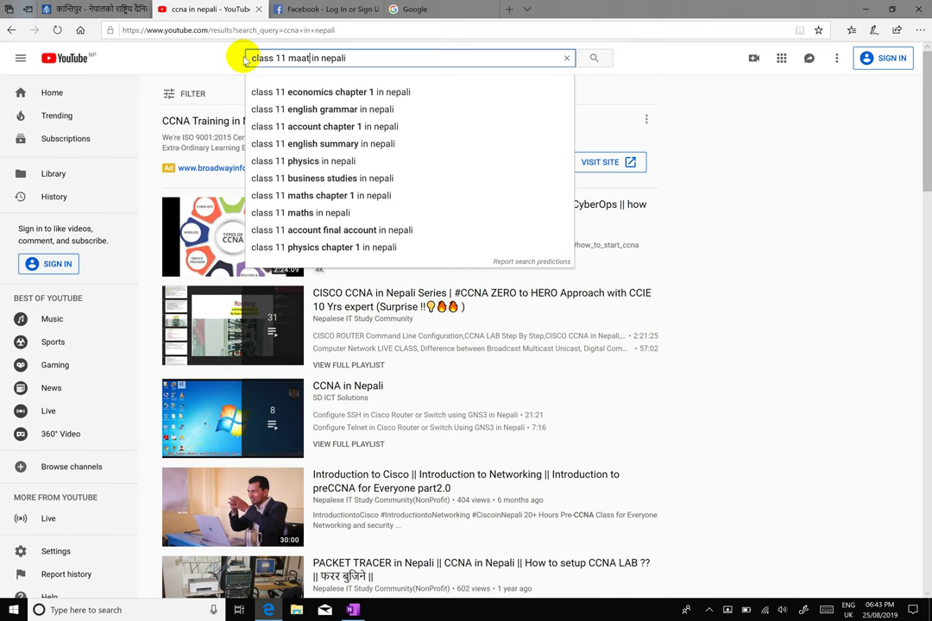
{"action": "key", "text": "BackSpace"}
{"action": "key", "text": "BackSpace"}
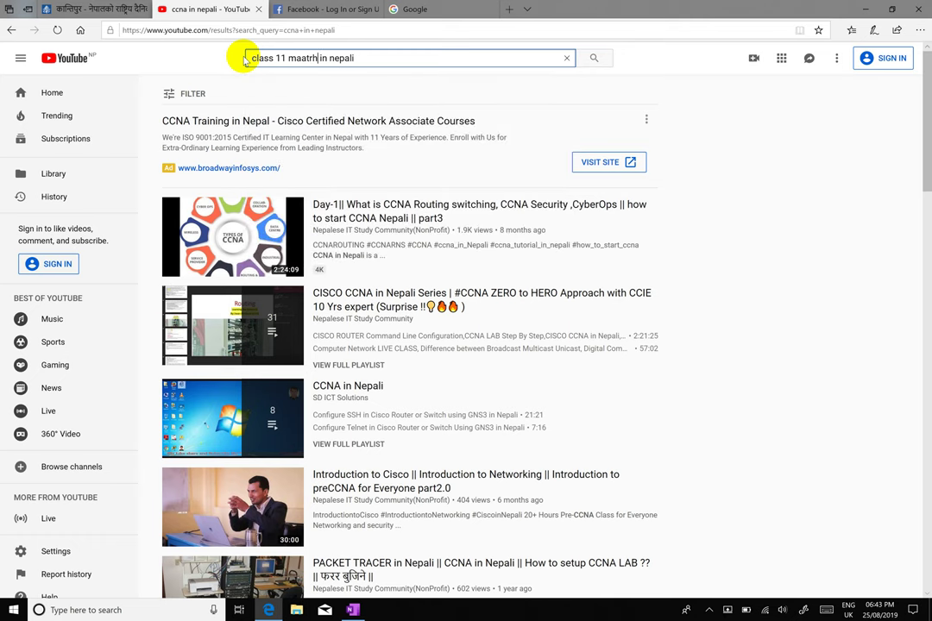
{"action": "key", "text": "BackSpace"}
{"action": "key", "text": "BackSpace"}
{"action": "type", "text": "th"}
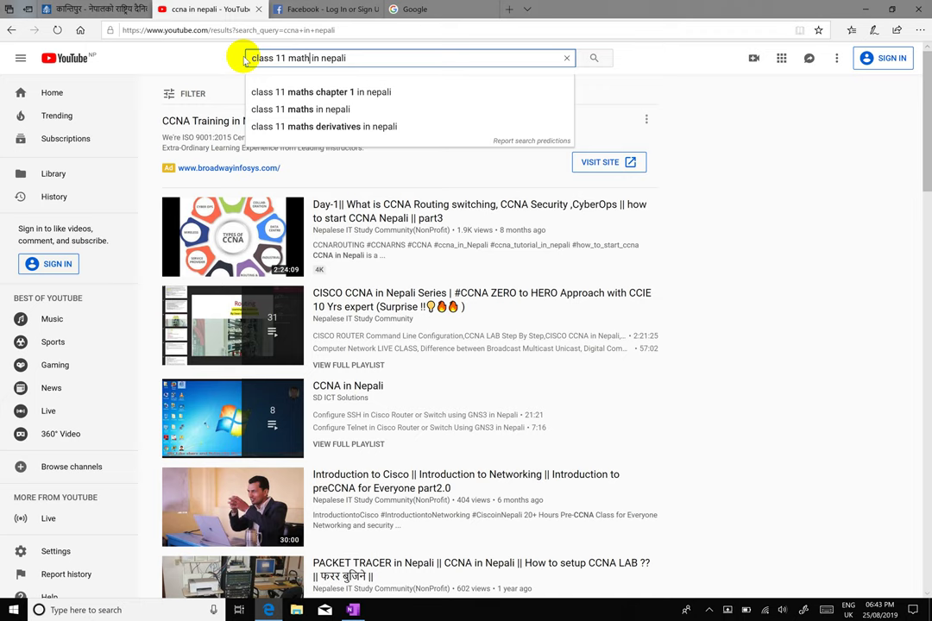
{"action": "key", "text": "Return"}
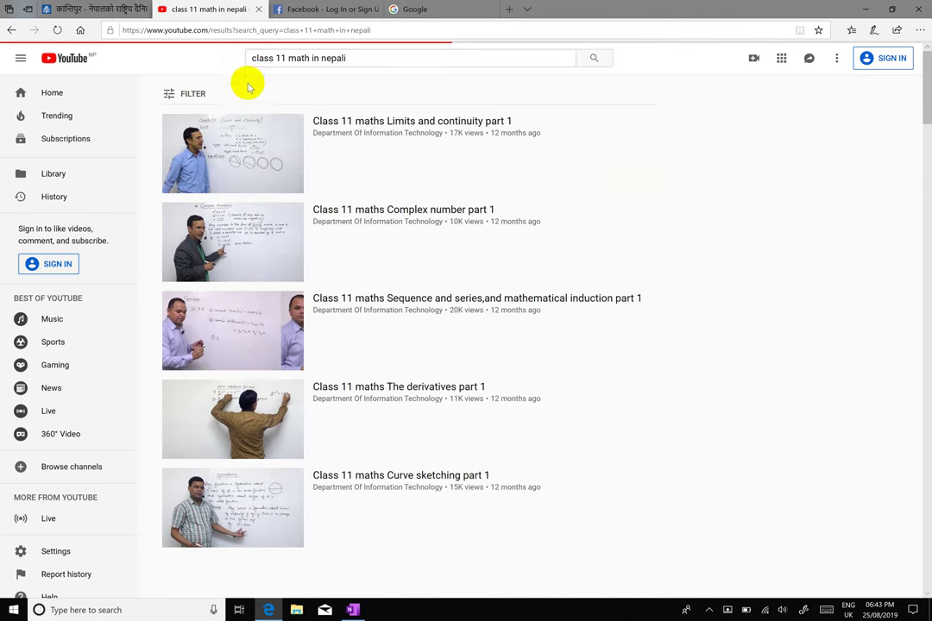
Scroll down through the class 11 maths lesson results
{"action": "scroll", "coordinate": [240, 268], "scroll_direction": "down", "scroll_amount": 4}
{"action": "scroll", "coordinate": [240, 268], "scroll_direction": "down", "scroll_amount": 4}
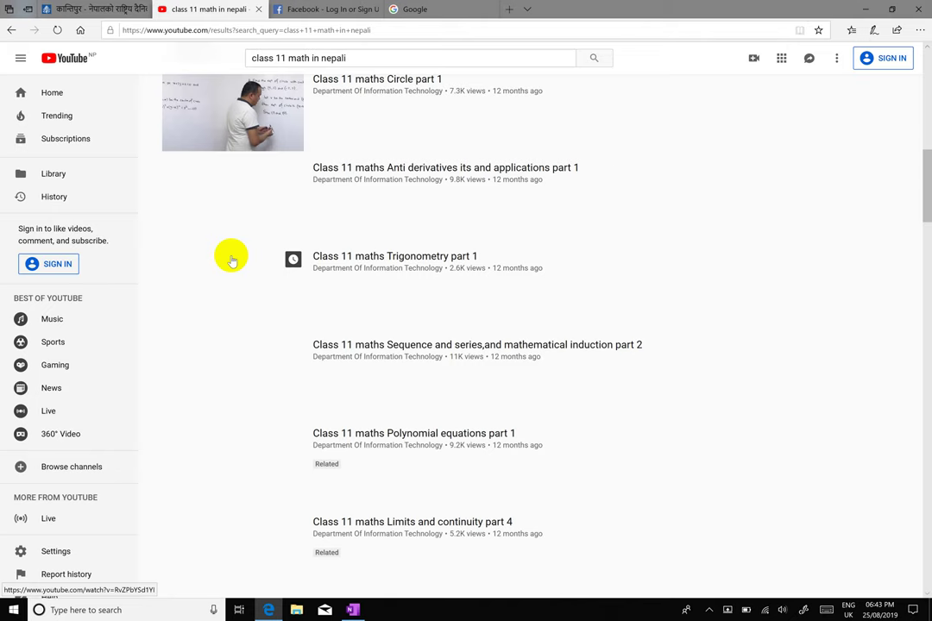
{"action": "scroll", "coordinate": [232, 259], "scroll_direction": "down", "scroll_amount": 6}
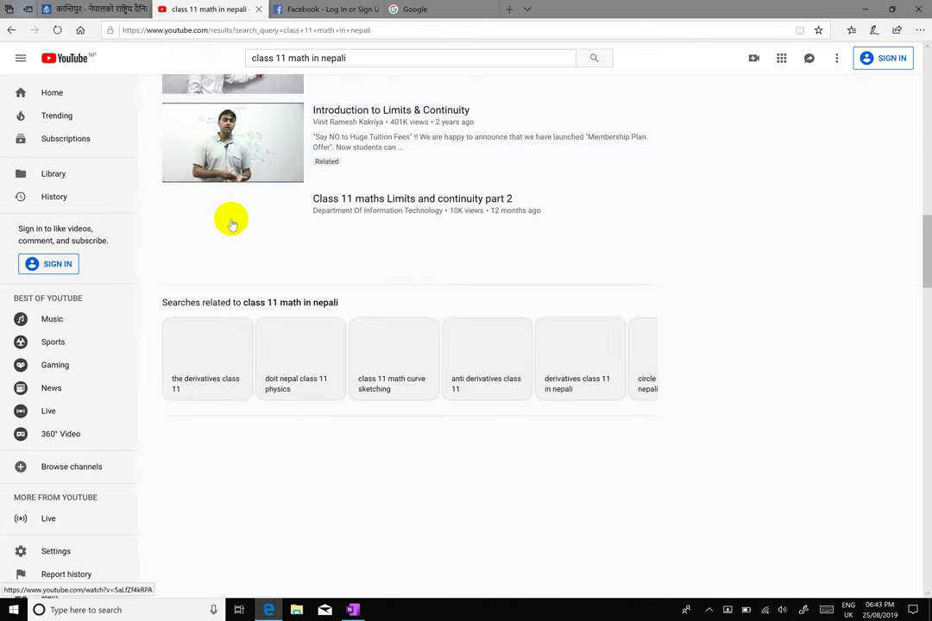
{"action": "scroll", "coordinate": [232, 223], "scroll_direction": "down", "scroll_amount": 2}
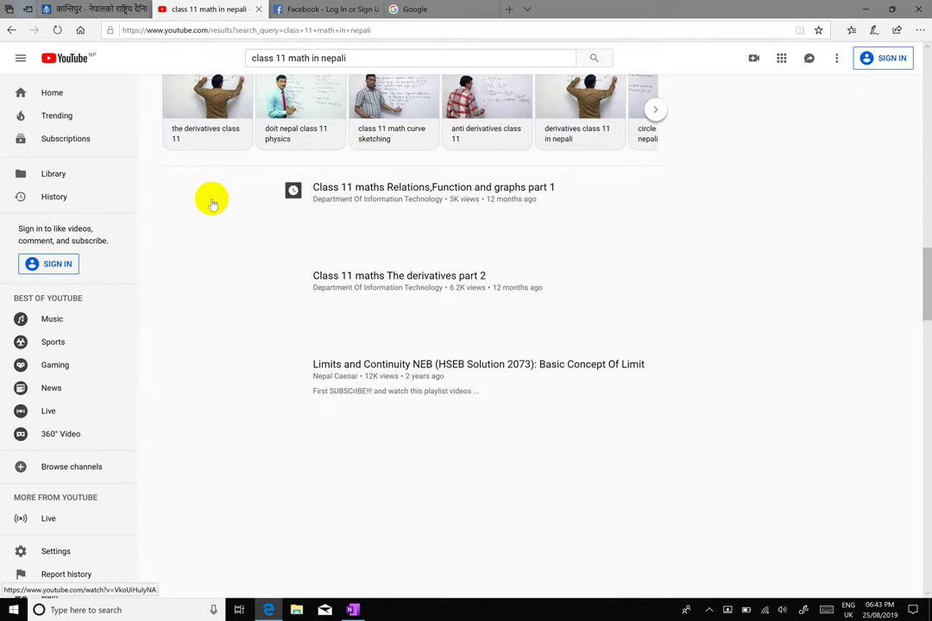
{"action": "scroll", "coordinate": [214, 212], "scroll_direction": "down", "scroll_amount": 3}
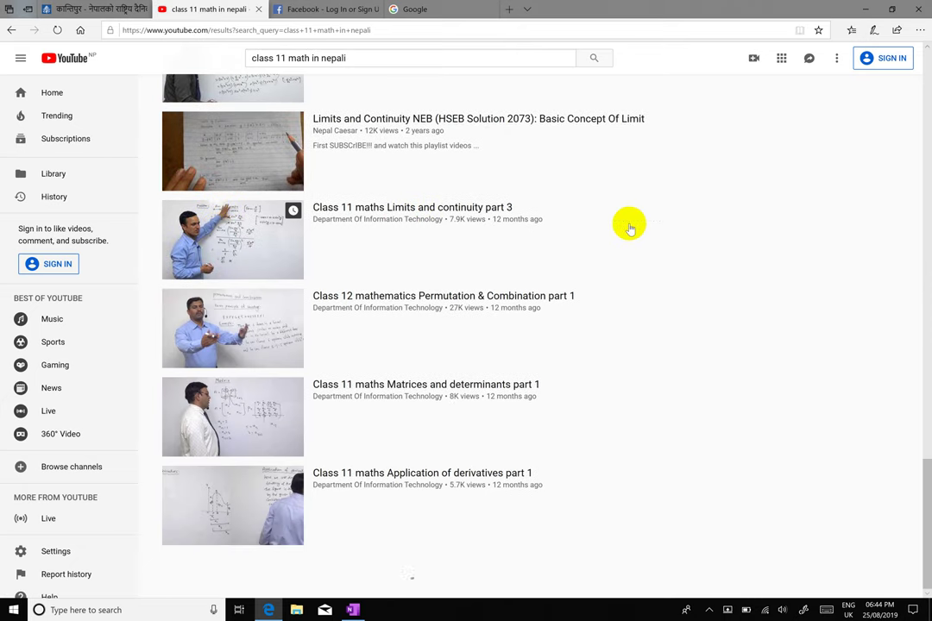
{"action": "scroll", "coordinate": [679, 218], "scroll_direction": "down", "scroll_amount": 4}
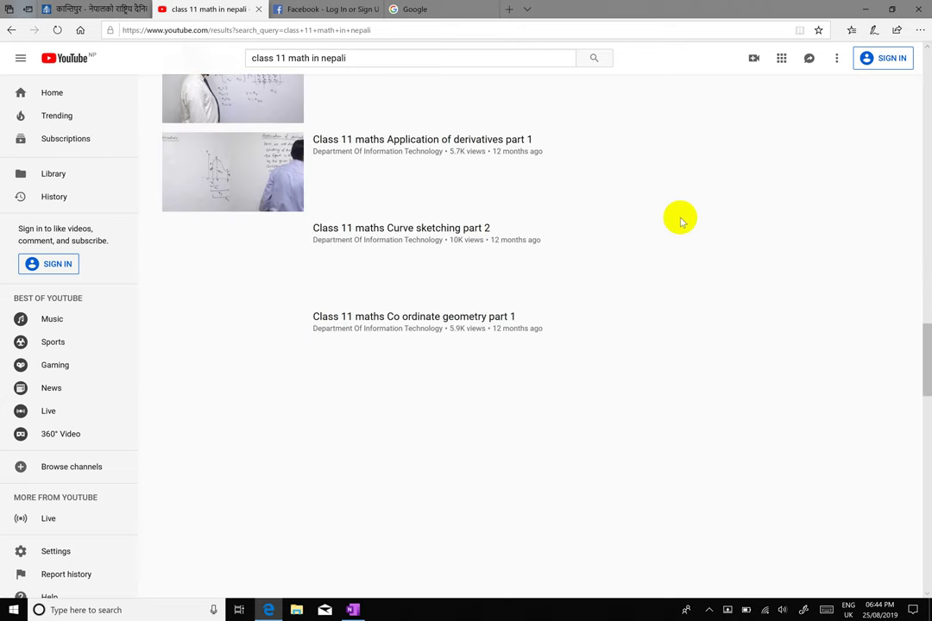
{"action": "scroll", "coordinate": [682, 207], "scroll_direction": "down", "scroll_amount": 2}
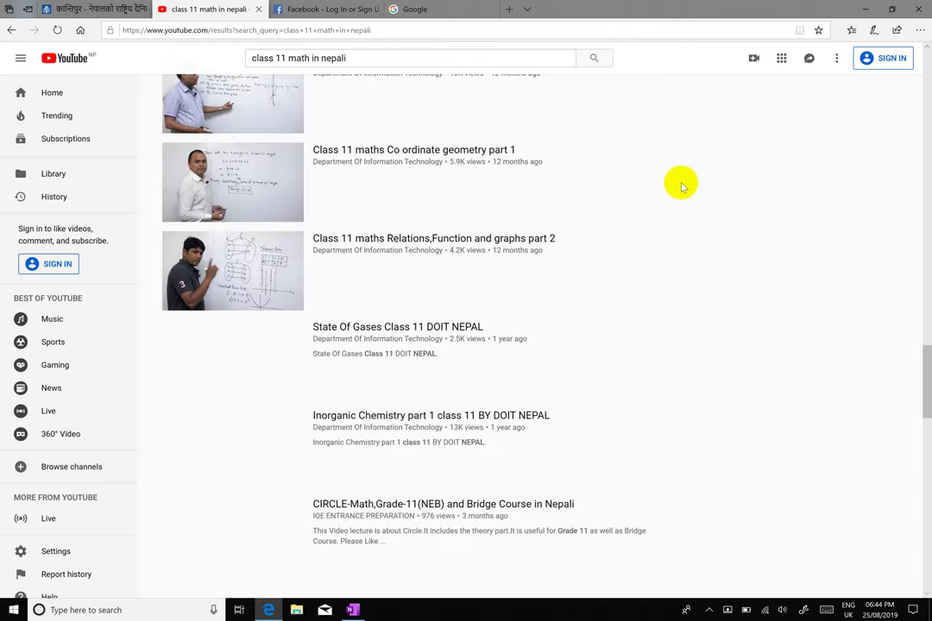
{"action": "scroll", "coordinate": [699, 223], "scroll_direction": "down", "scroll_amount": 1}
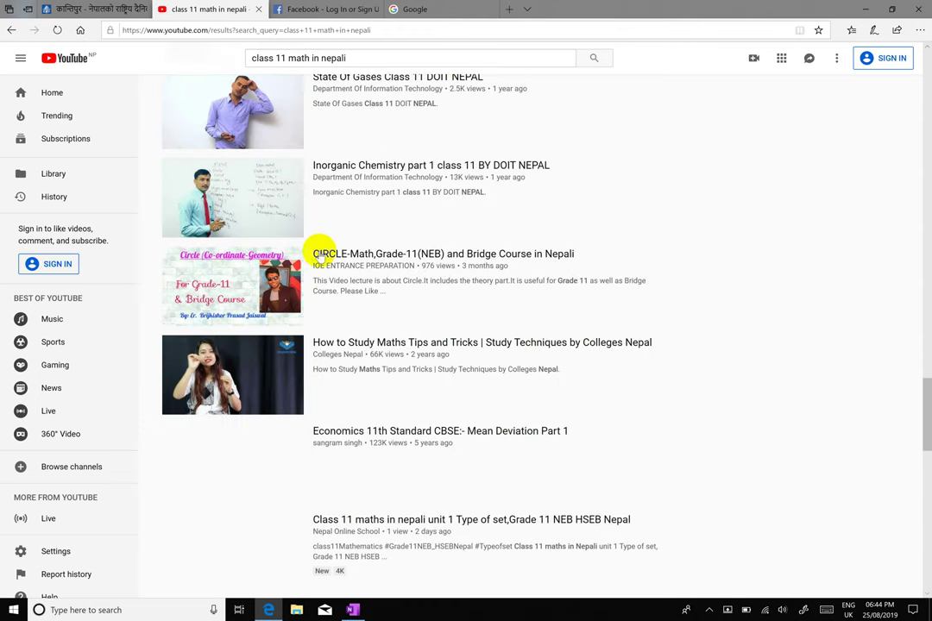
{"action": "scroll", "coordinate": [416, 387], "scroll_direction": "down", "scroll_amount": 3}
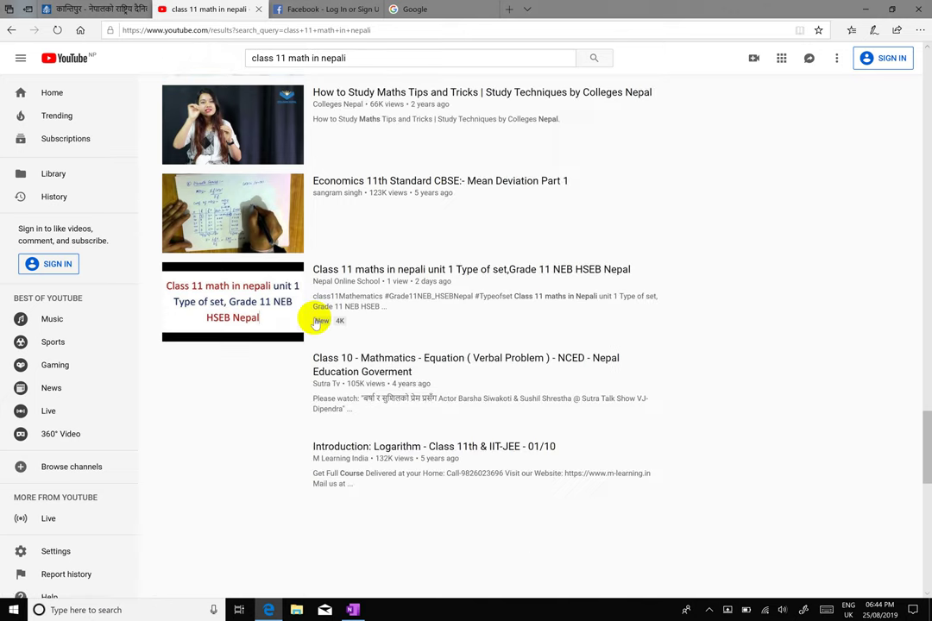
Open and play 'Class 11 maths in nepali unit 1 Type of set'
{"action": "left_click", "coordinate": [343, 273]}
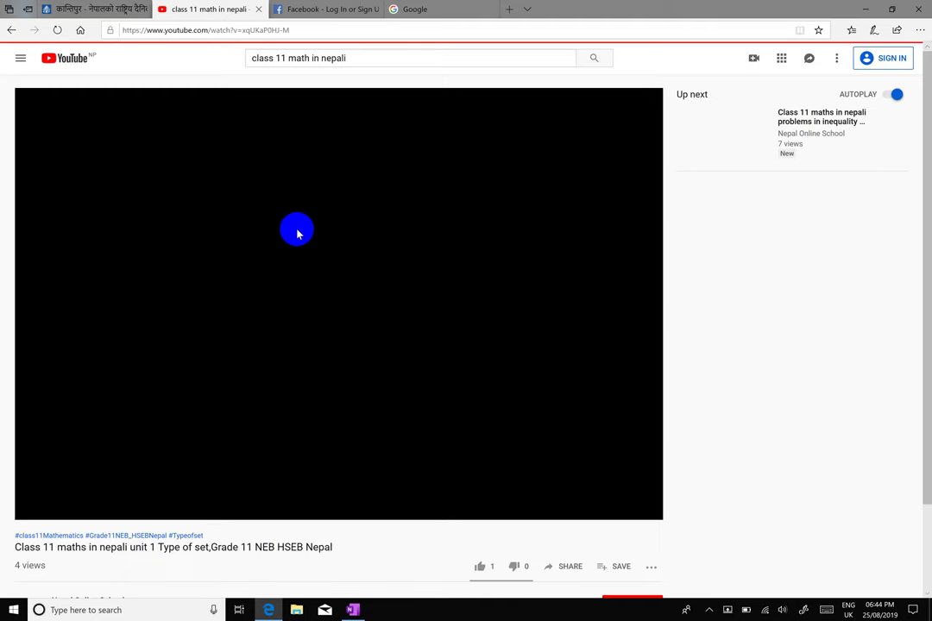
{"action": "left_click", "coordinate": [35, 511]}
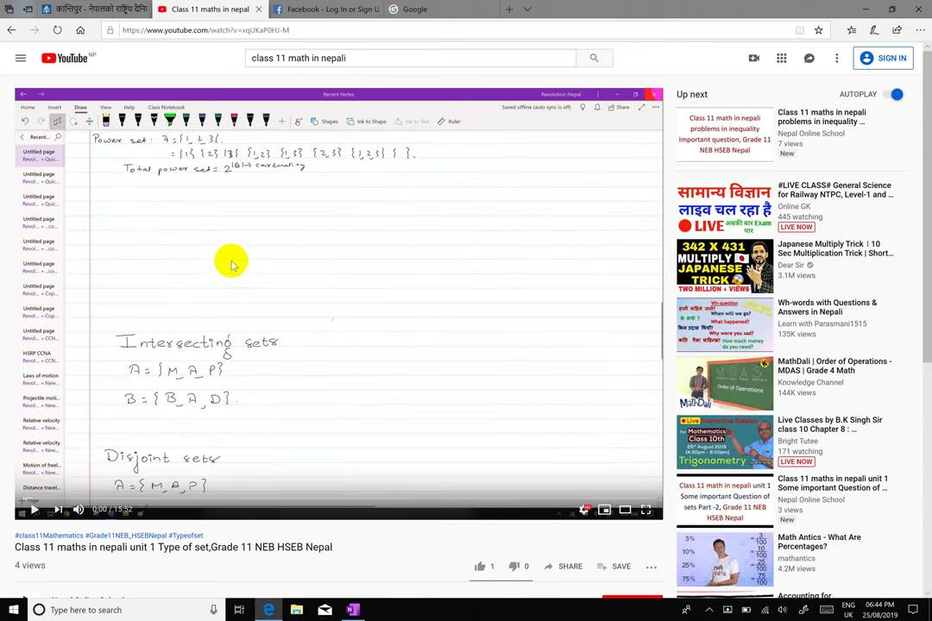
Close the YouTube, Facebook and ekantipur tabs and type 'computer basic book' into Google
{"action": "left_click", "coordinate": [258, 9]}
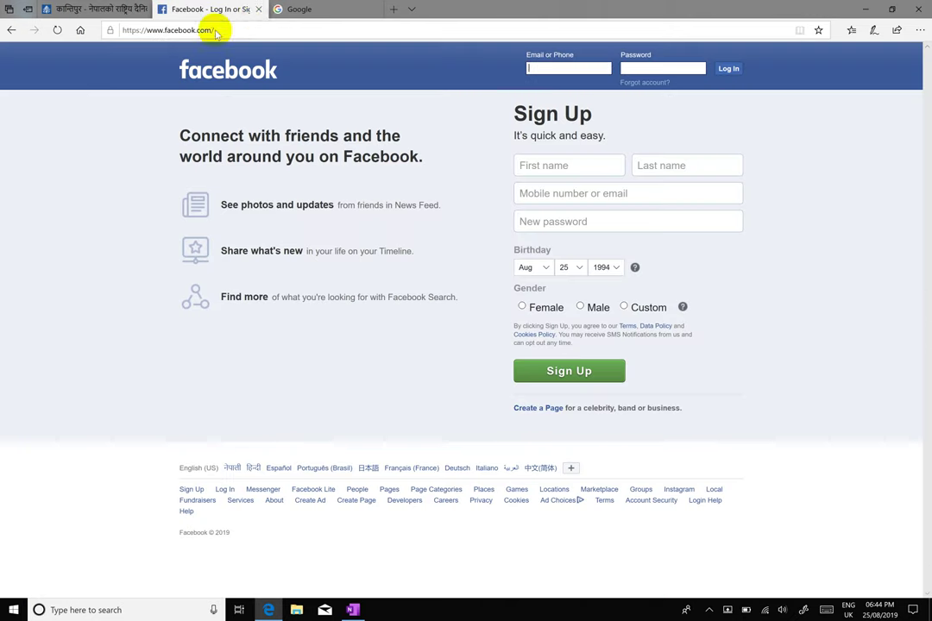
{"action": "left_click", "coordinate": [256, 10]}
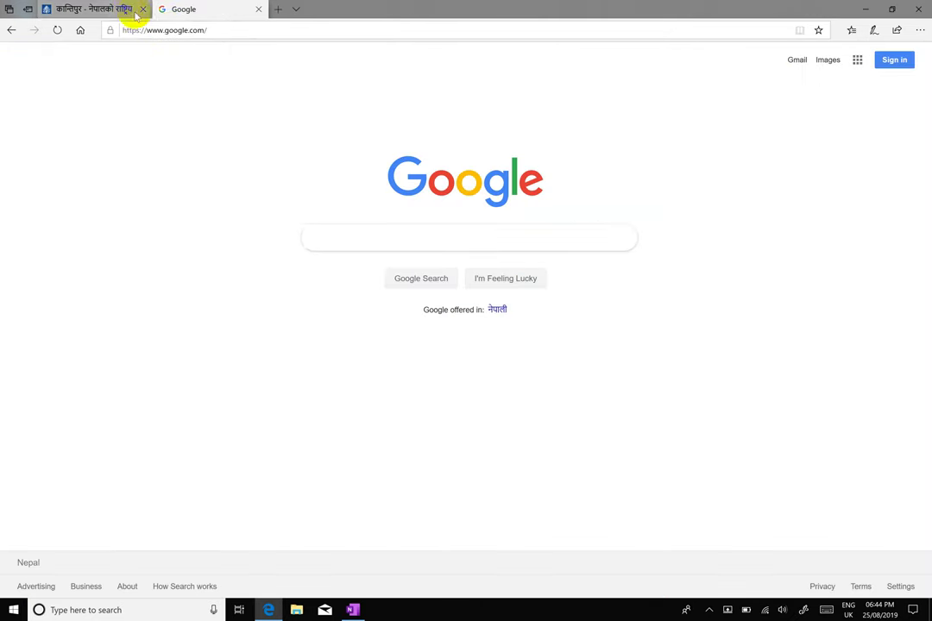
{"action": "left_click", "coordinate": [134, 13]}
{"action": "left_click", "coordinate": [142, 10]}
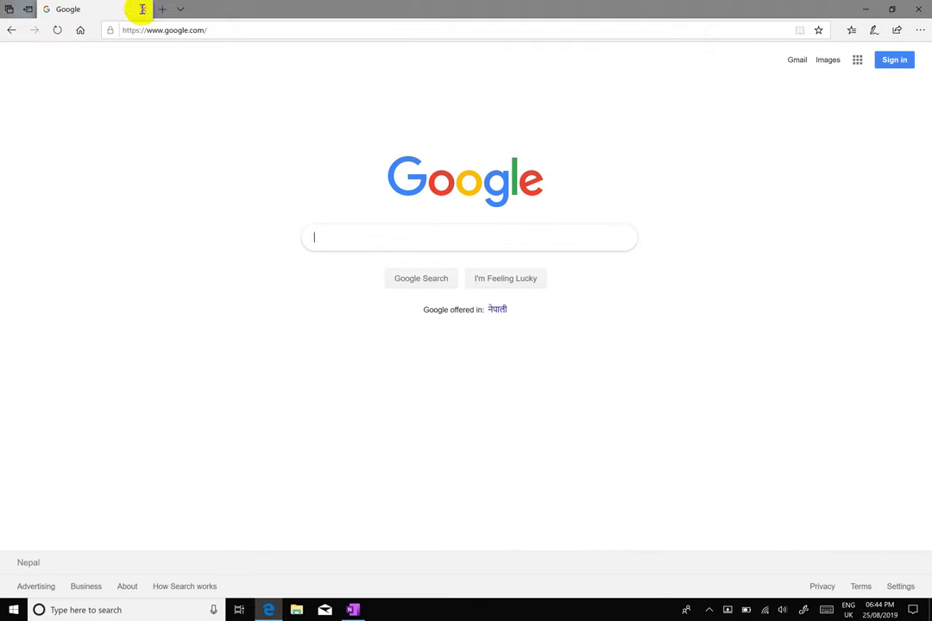
{"action": "left_click", "coordinate": [336, 233]}
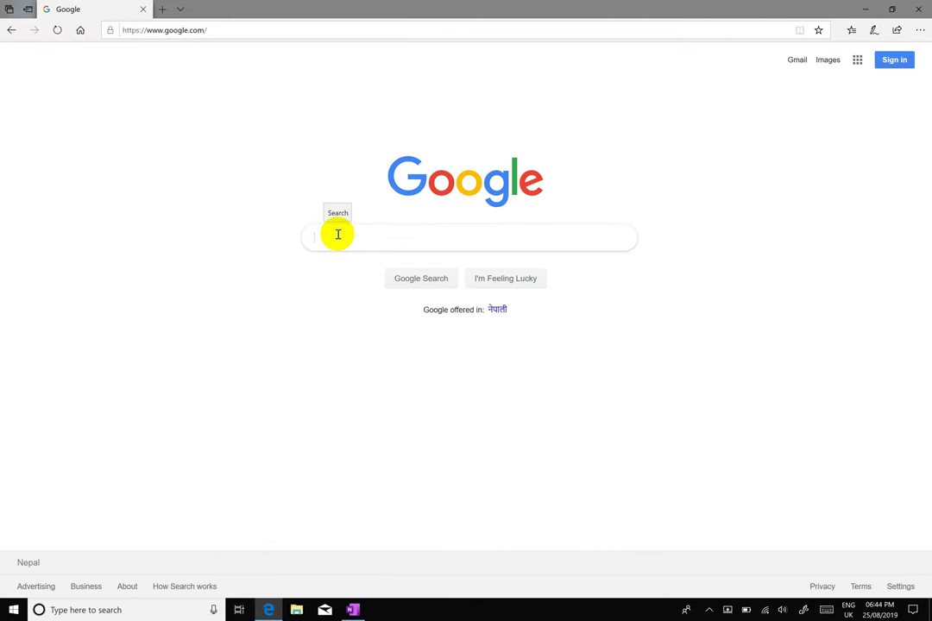
{"action": "type", "text": "c"}
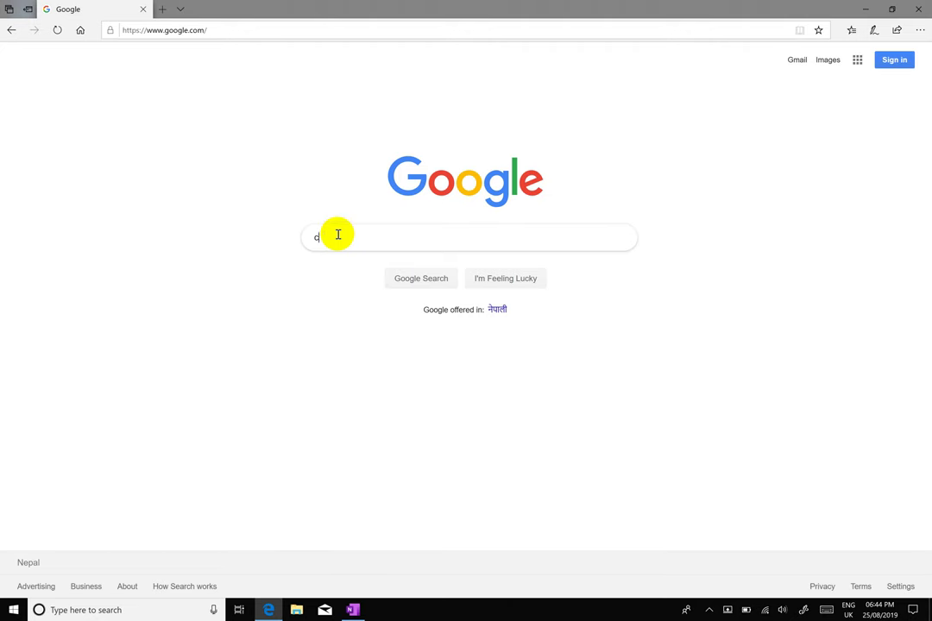
{"action": "type", "text": "omputer basic"}
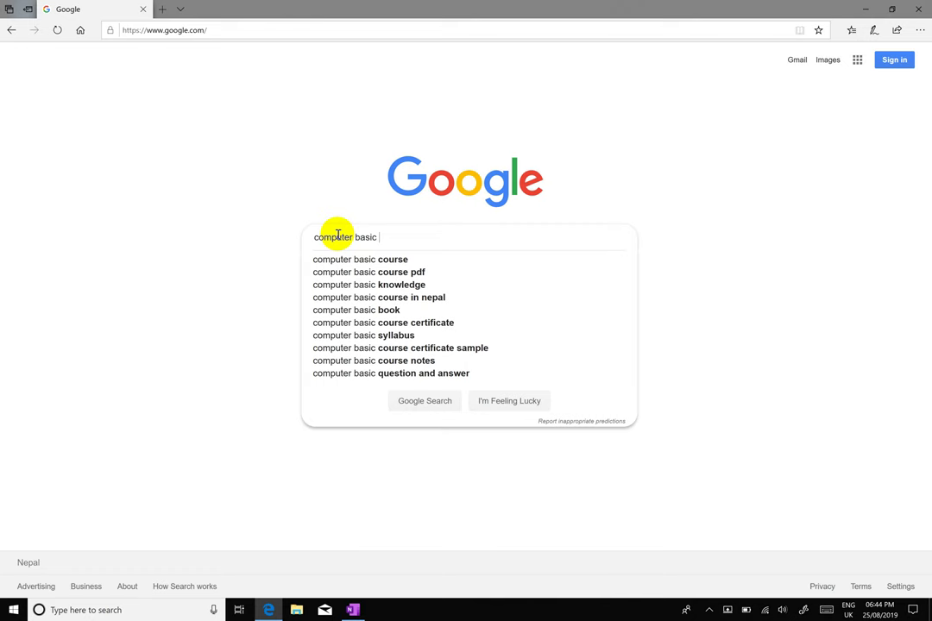
{"action": "type", "text": " book"}
Search Google for 'computer basic book' and open the COMPUTER BASICS PDF result
{"action": "key", "text": "Return"}
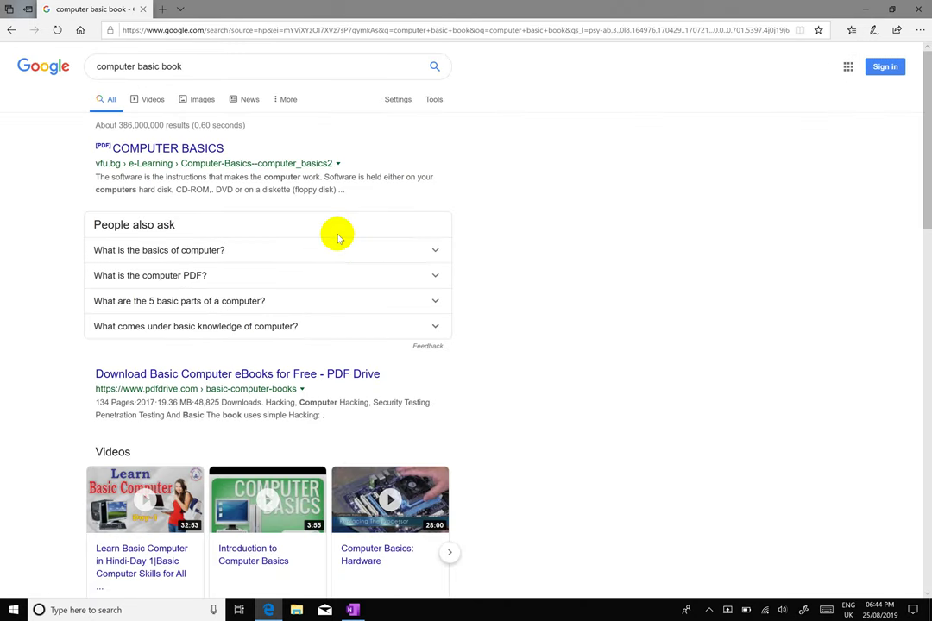
{"action": "left_click", "coordinate": [197, 152]}
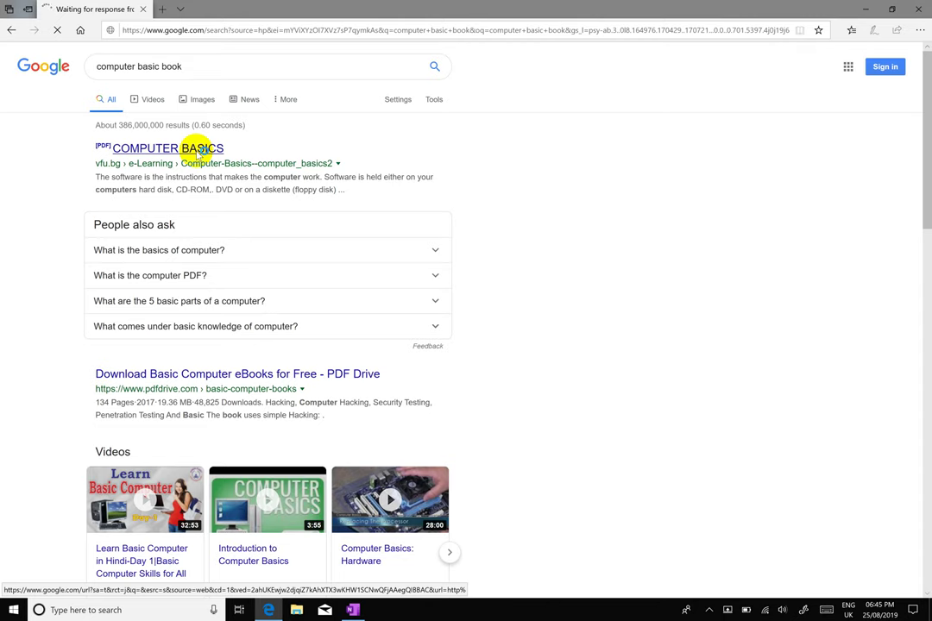
{"action": "left_click", "coordinate": [160, 10]}
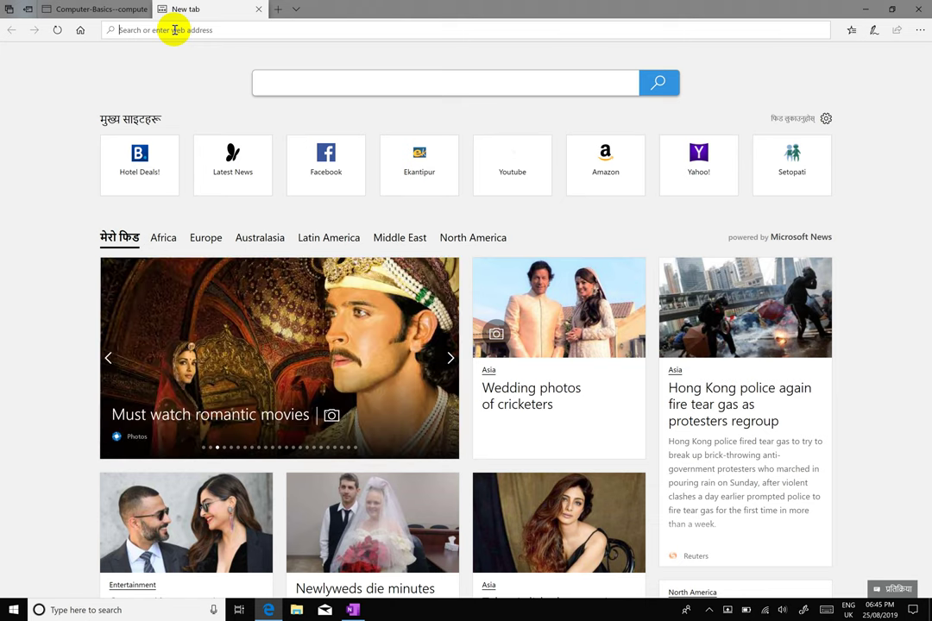
Search for 'nepal photo' in the new tab, then return to the Computer-Basics PDF
{"action": "type", "text": "nepal"}
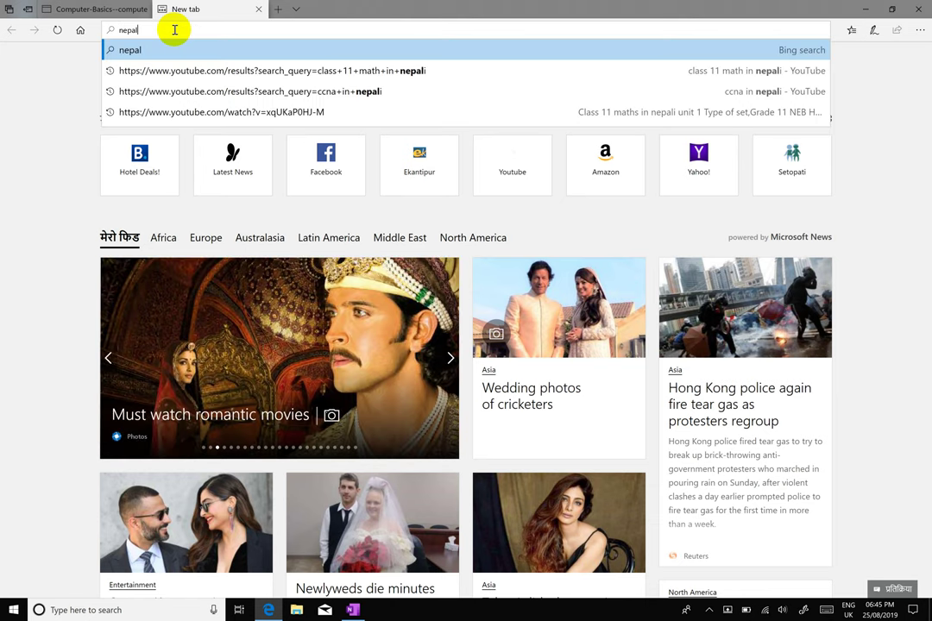
{"action": "type", "text": " photo"}
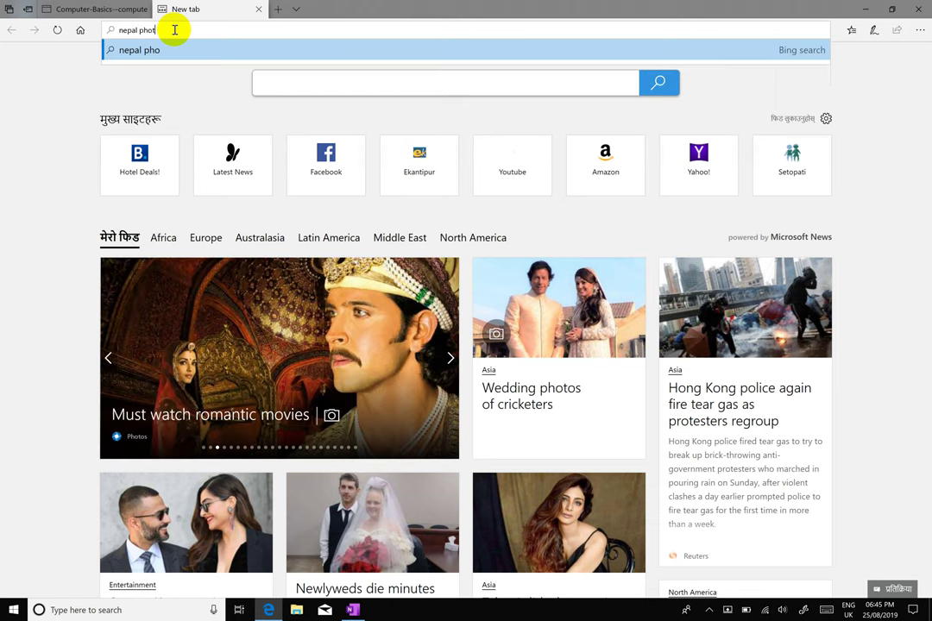
{"action": "key", "text": "Return"}
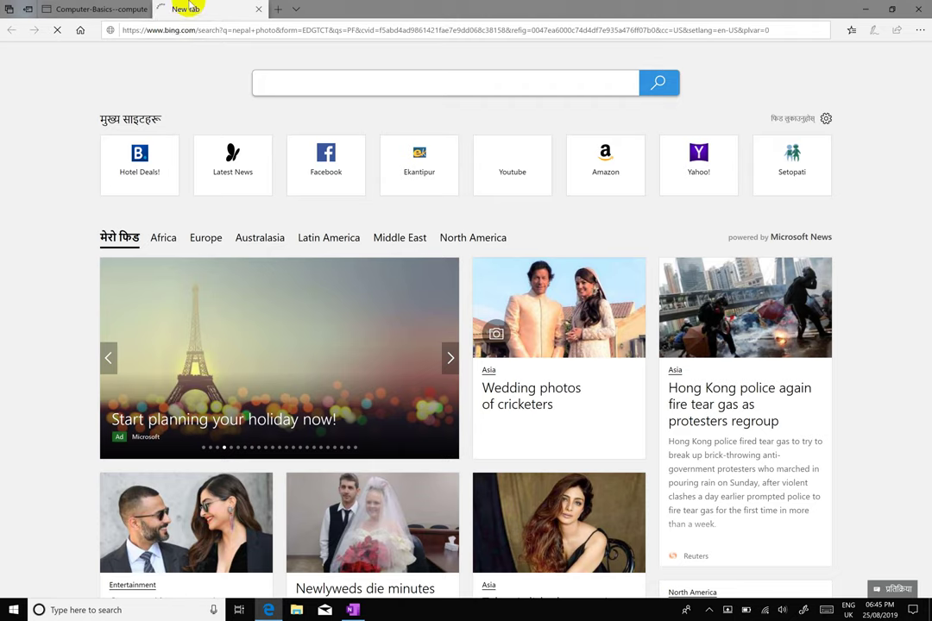
{"action": "left_click", "coordinate": [101, 10]}
{"action": "left_click", "coordinate": [194, 9]}
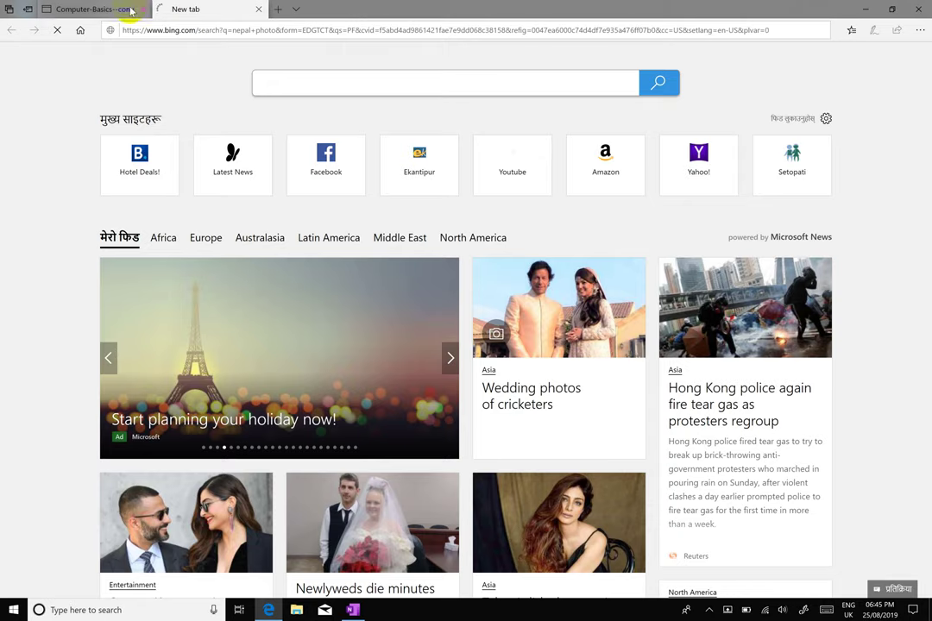
{"action": "left_click", "coordinate": [64, 9]}
{"action": "scroll", "coordinate": [302, 226], "scroll_direction": "down", "scroll_amount": 5}
{"action": "scroll", "coordinate": [298, 216], "scroll_direction": "down", "scroll_amount": 5}
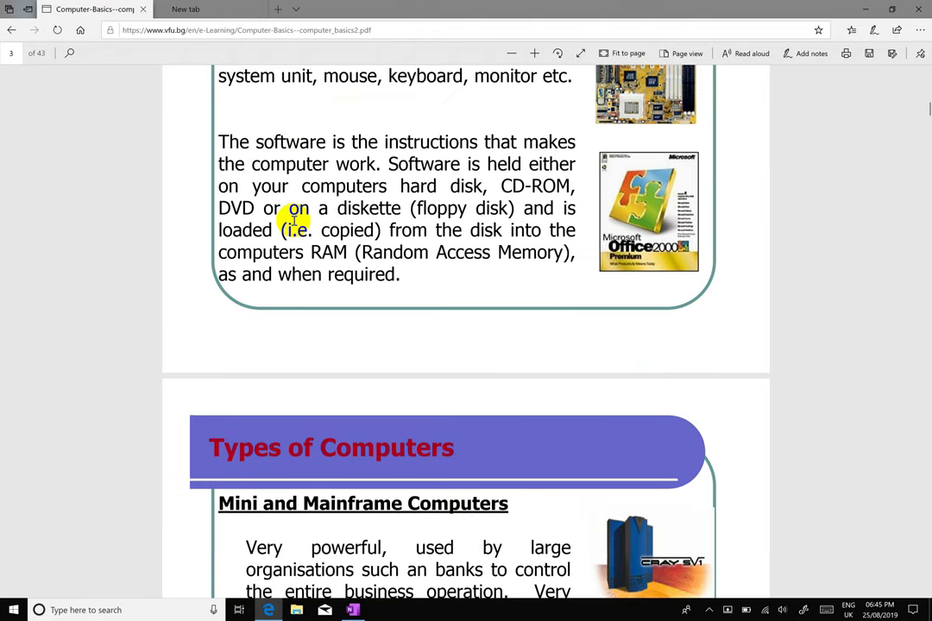
Save the Computer-Basics PDF into Documents and close its tab
{"action": "left_click", "coordinate": [869, 55]}
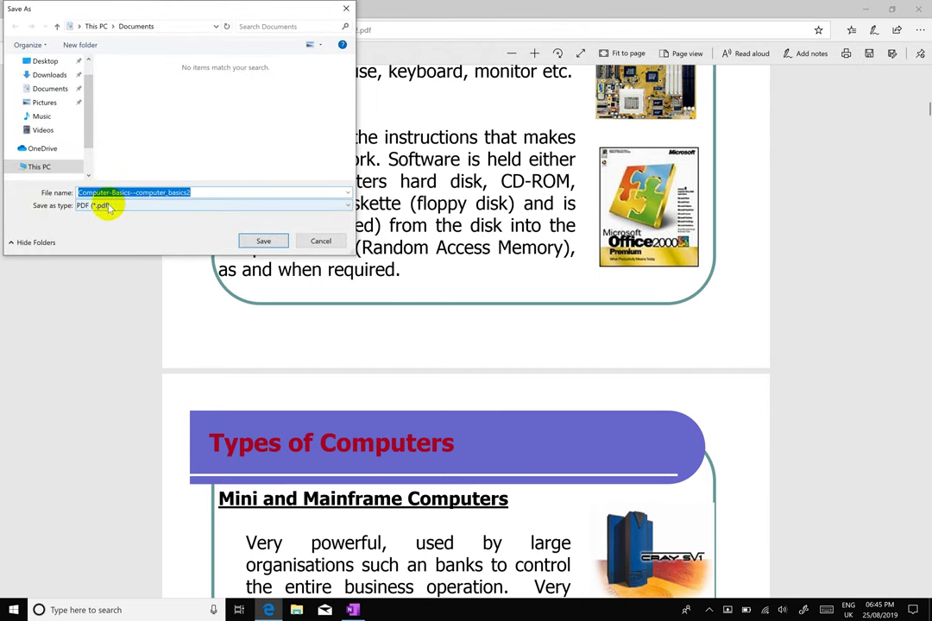
{"action": "left_click", "coordinate": [62, 88]}
{"action": "left_click", "coordinate": [262, 242]}
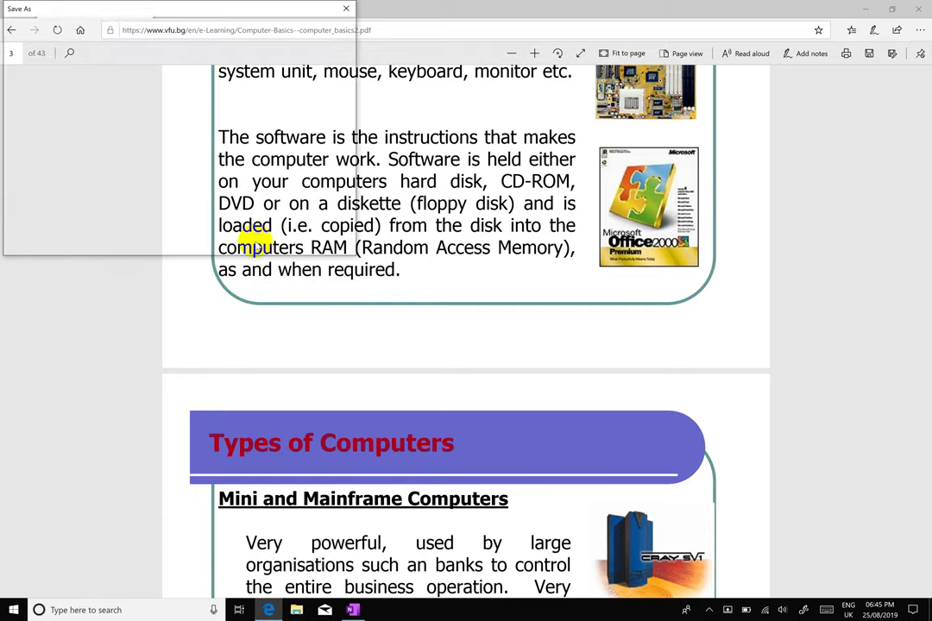
{"action": "left_click", "coordinate": [208, 8]}
{"action": "left_click", "coordinate": [143, 10]}
{"action": "left_click", "coordinate": [143, 9]}
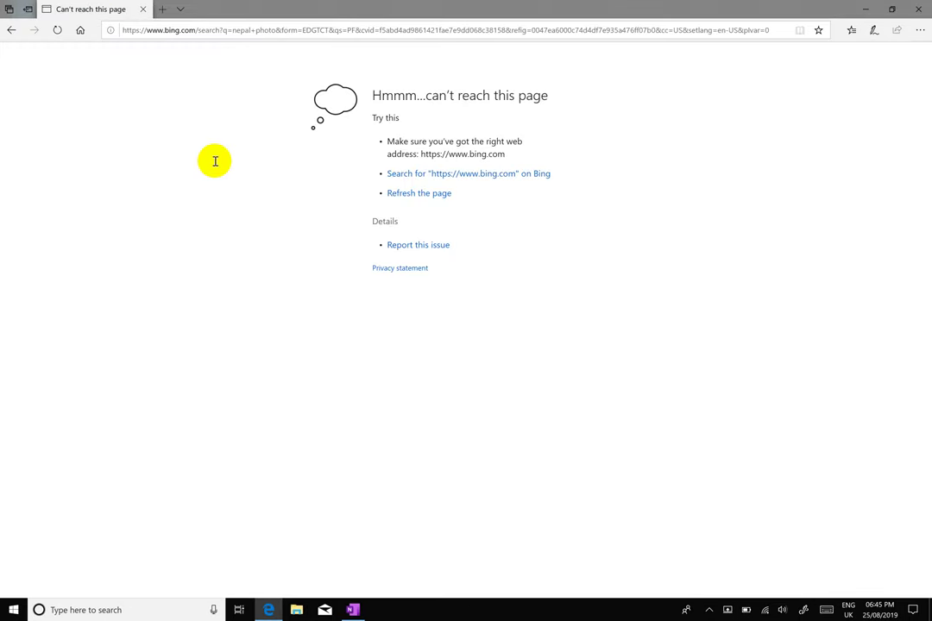
Reload the nepal photo search and open the Ghandruk mountain-village image full size
{"action": "left_click", "coordinate": [226, 30]}
{"action": "key", "text": "Return"}
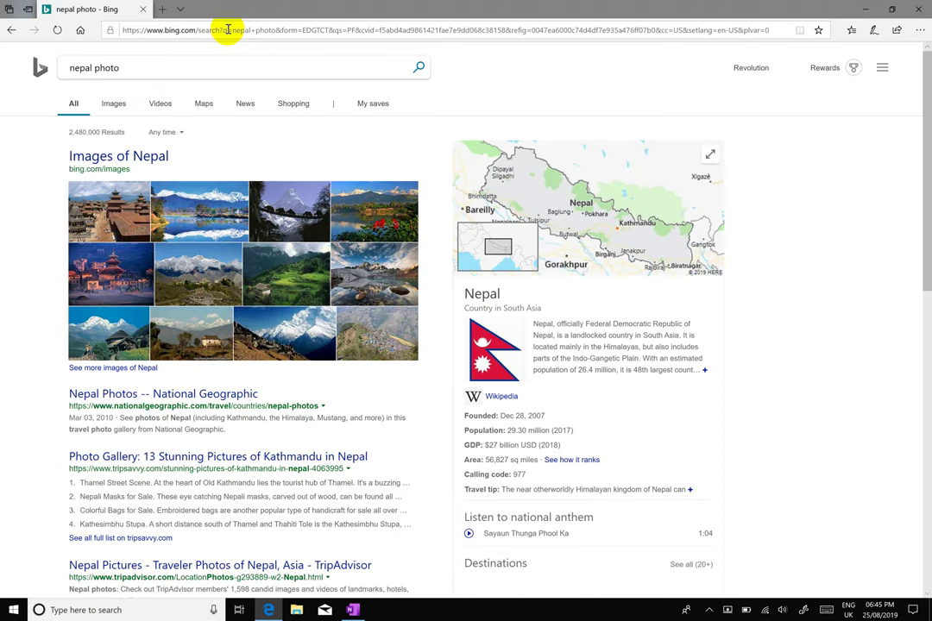
{"action": "left_click", "coordinate": [116, 105]}
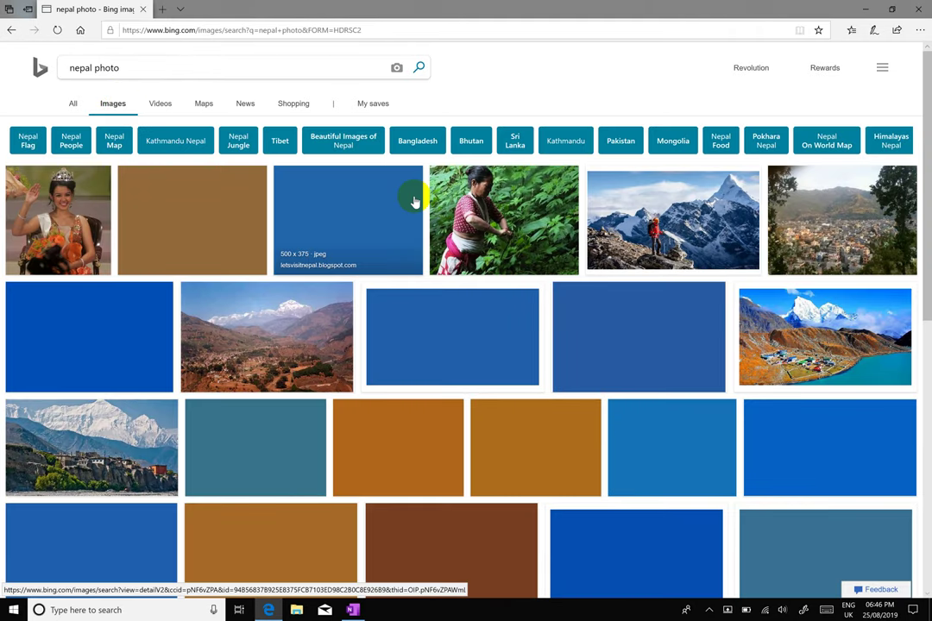
{"action": "left_click", "coordinate": [616, 333]}
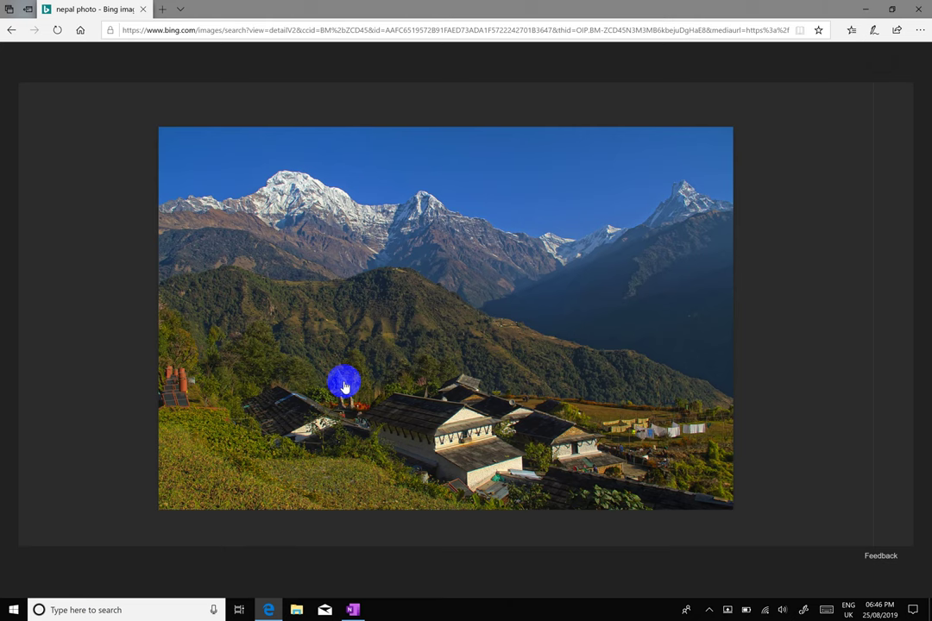
Save the Ghandruk photo as a JPEG in Documents
{"action": "right_click", "coordinate": [366, 347]}
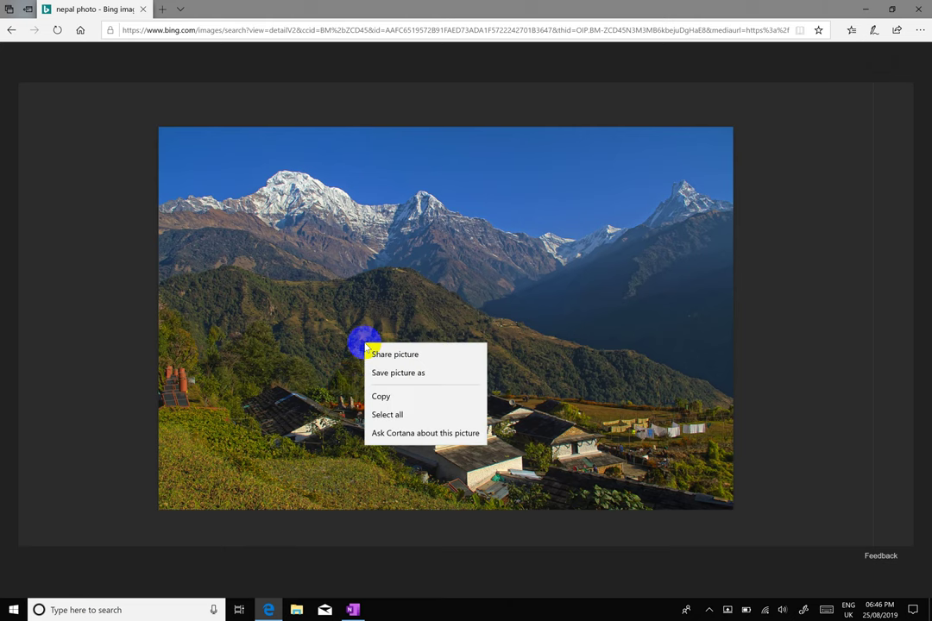
{"action": "left_click", "coordinate": [381, 373]}
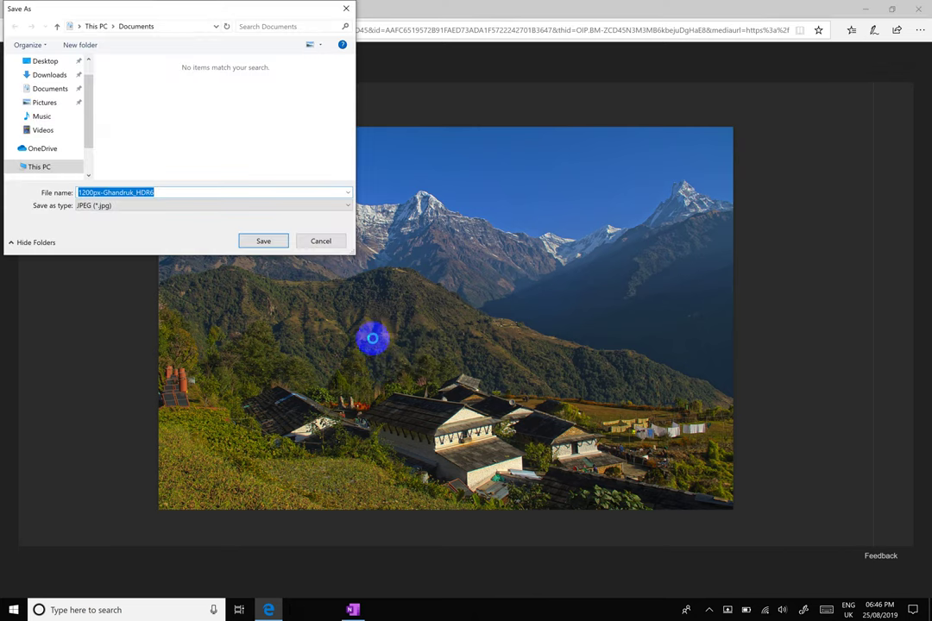
{"action": "left_click", "coordinate": [265, 241]}
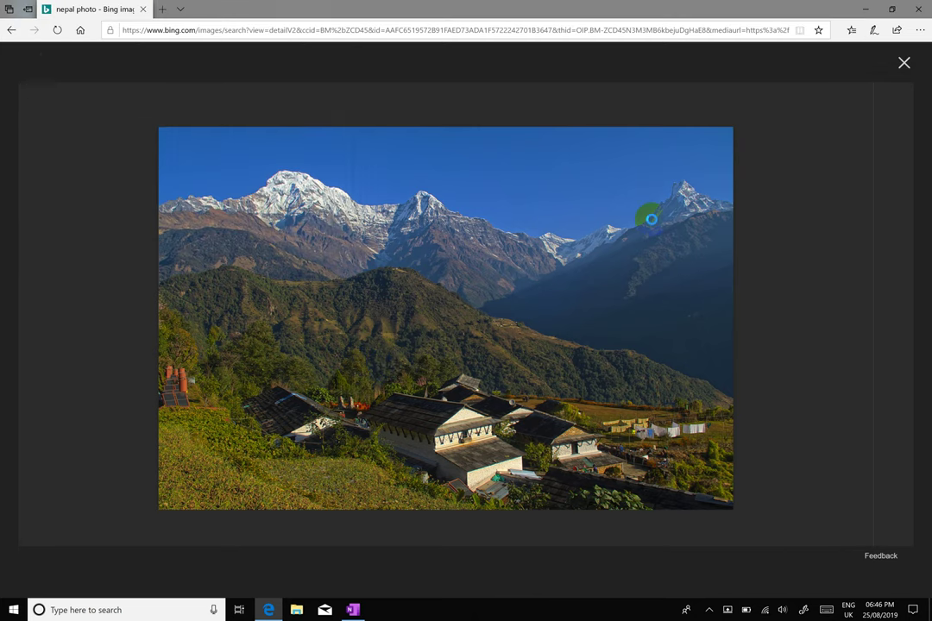
Close the image viewer and replace the Bing images tab with youtube.com
{"action": "left_click", "coordinate": [903, 65]}
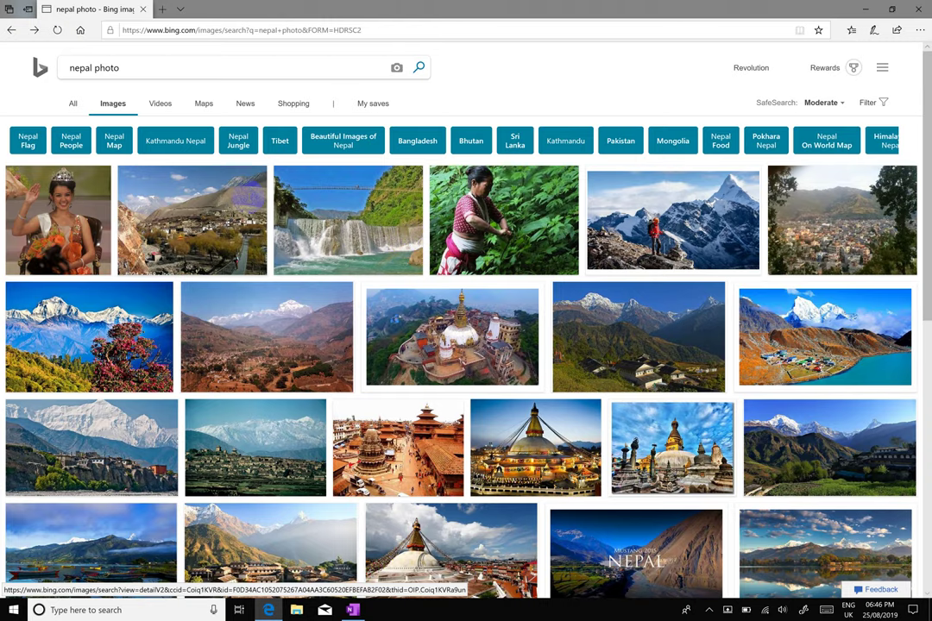
{"action": "left_click", "coordinate": [161, 9]}
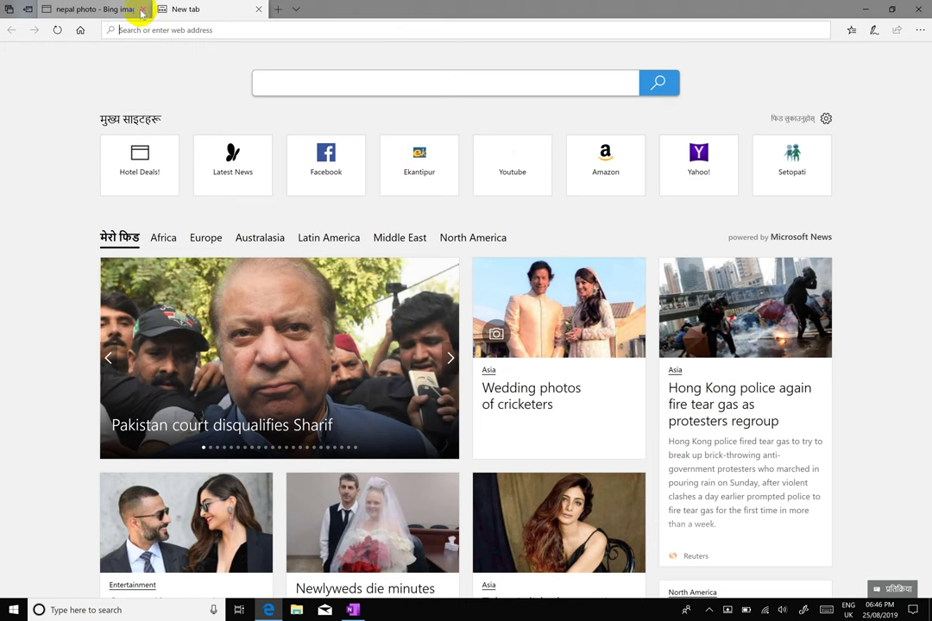
{"action": "left_click", "coordinate": [144, 9]}
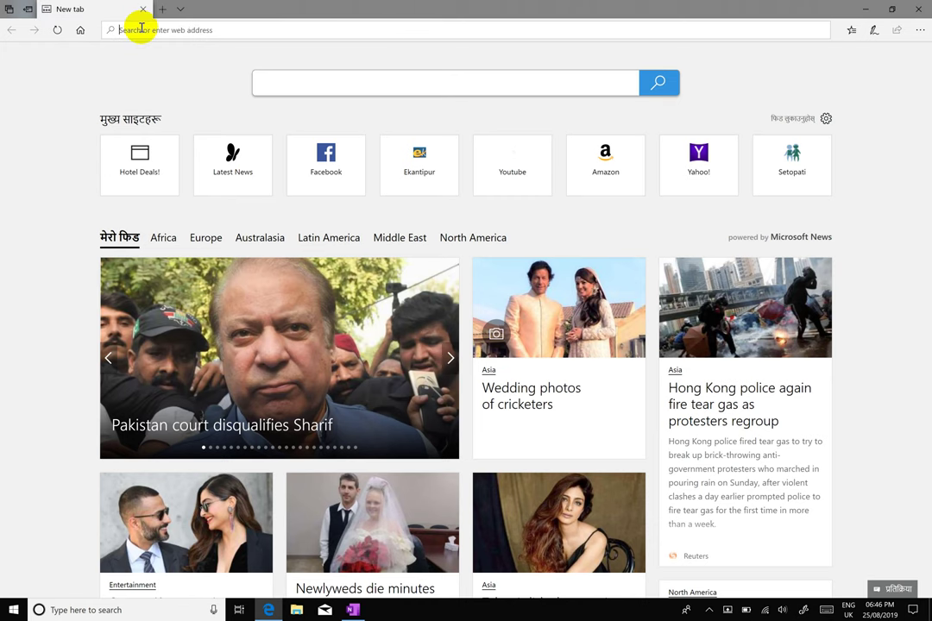
{"action": "left_click", "coordinate": [141, 29]}
{"action": "type", "text": "youtube.com/"}
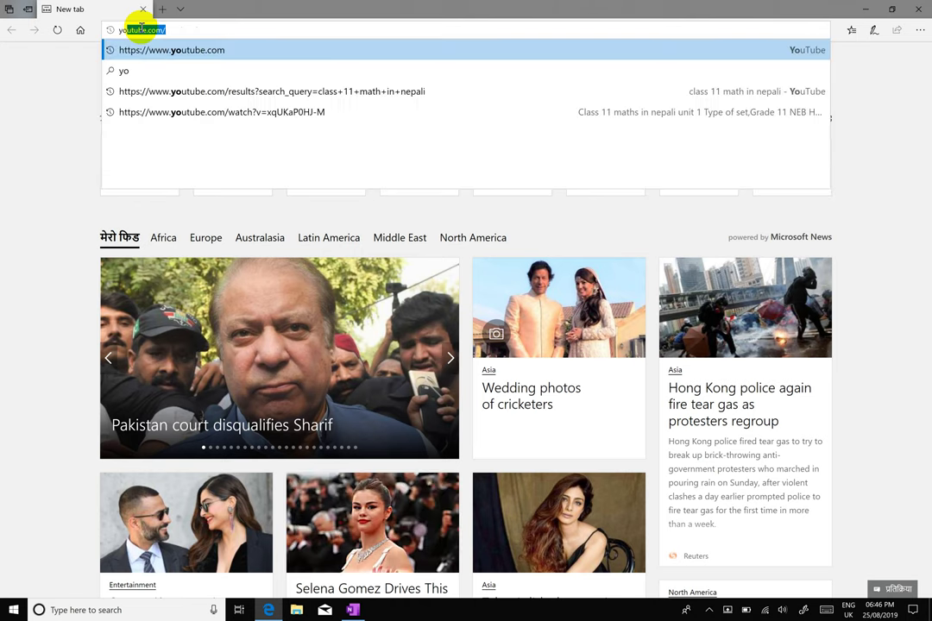
{"action": "key", "text": "Return"}
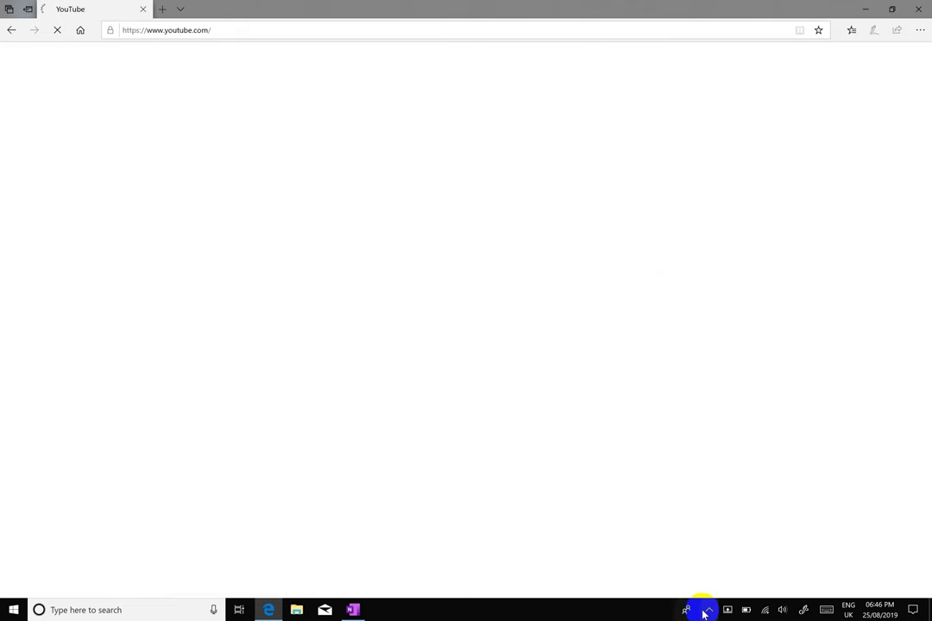
Dismiss the background apps popup and close Microsoft Edge
{"action": "left_click", "coordinate": [709, 611]}
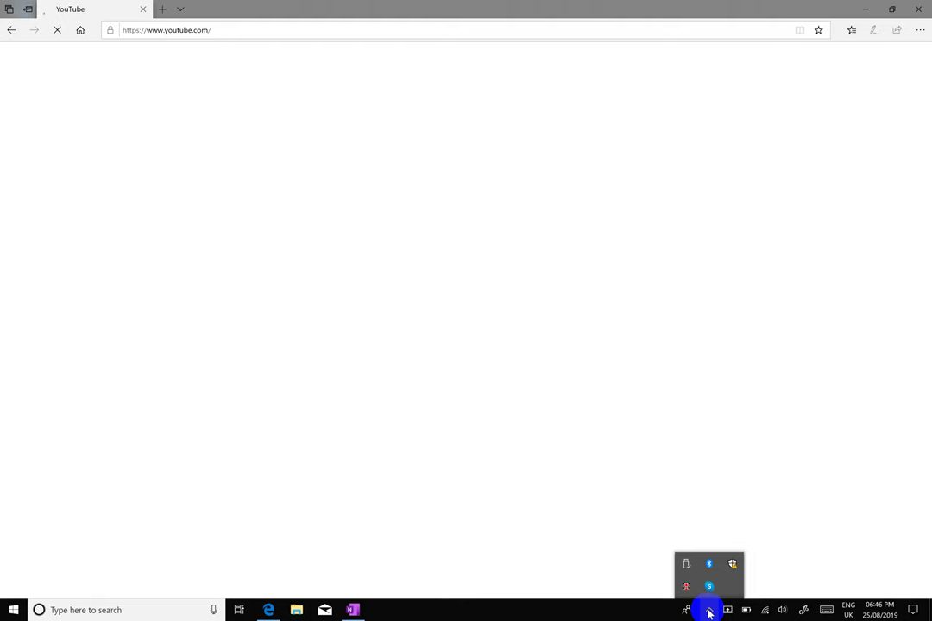
{"action": "left_click", "coordinate": [607, 430]}
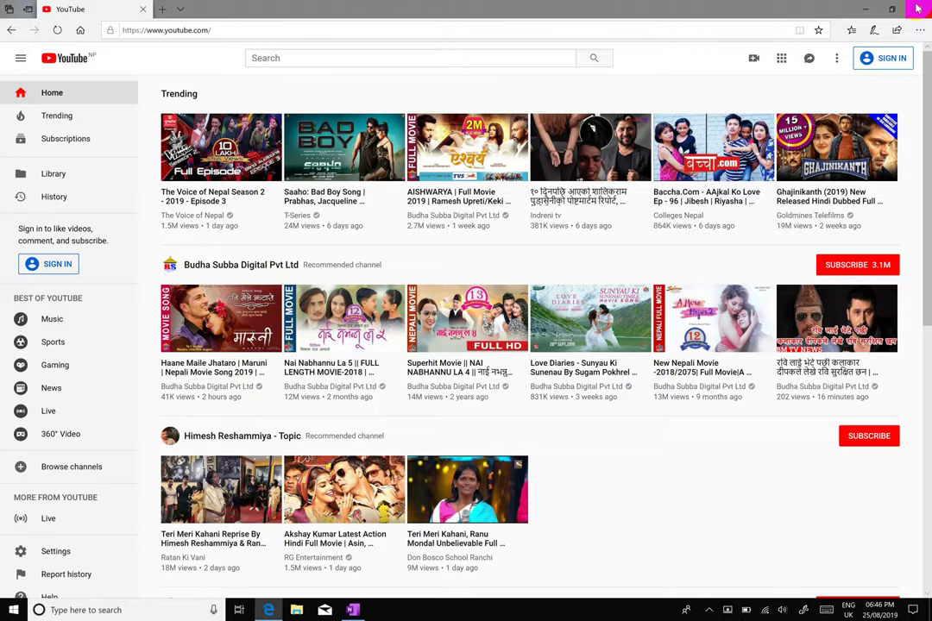
{"action": "left_click", "coordinate": [918, 8]}
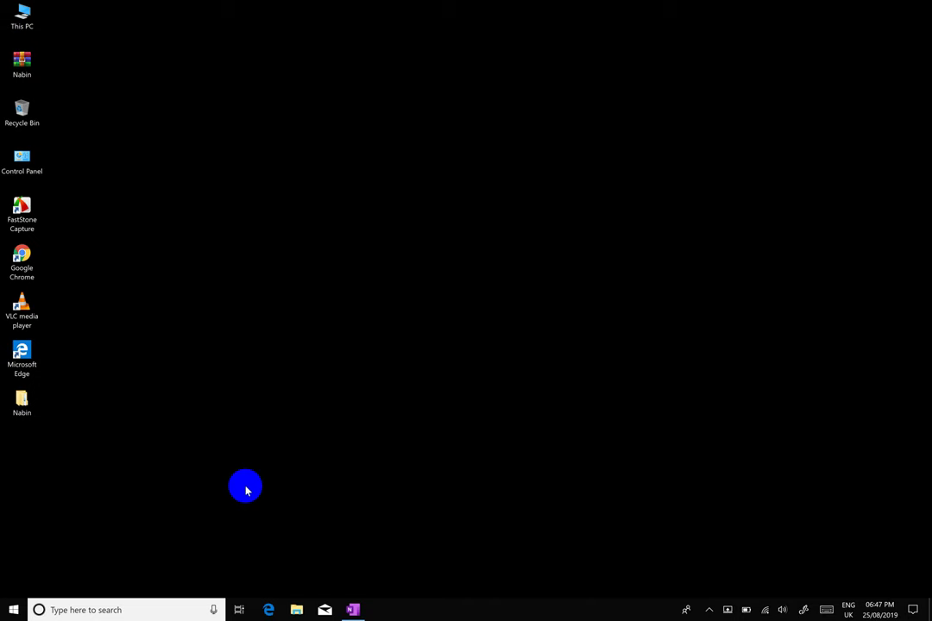
Open the Start menu to show the app list and the Office 365, Explore and Play tiles
{"action": "left_click", "coordinate": [13, 610]}
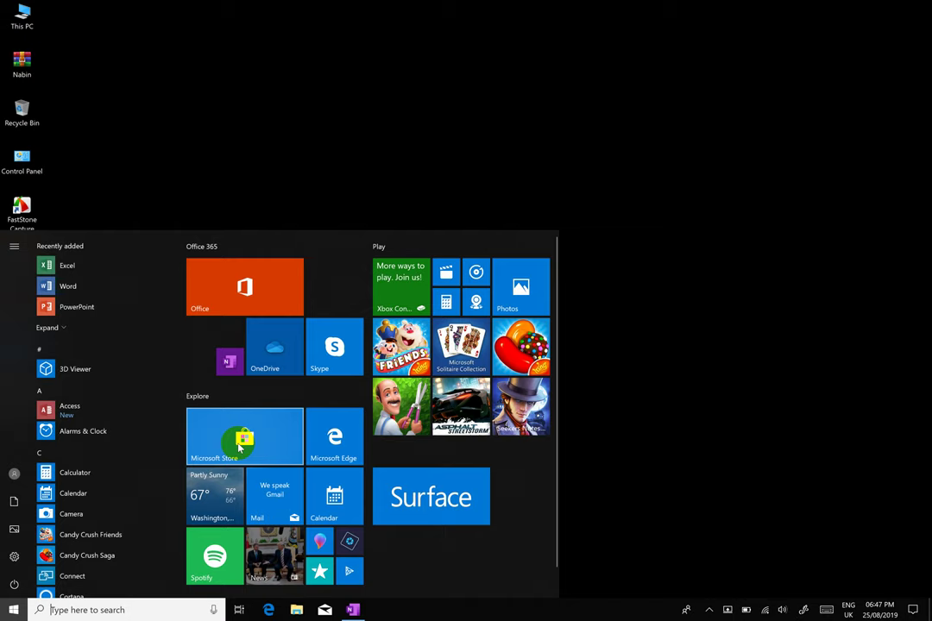
Launch Microsoft Store maximised and search it for 'hamro patro'
{"action": "left_click", "coordinate": [273, 445]}
{"action": "left_click", "coordinate": [911, 150]}
{"action": "left_click", "coordinate": [788, 46]}
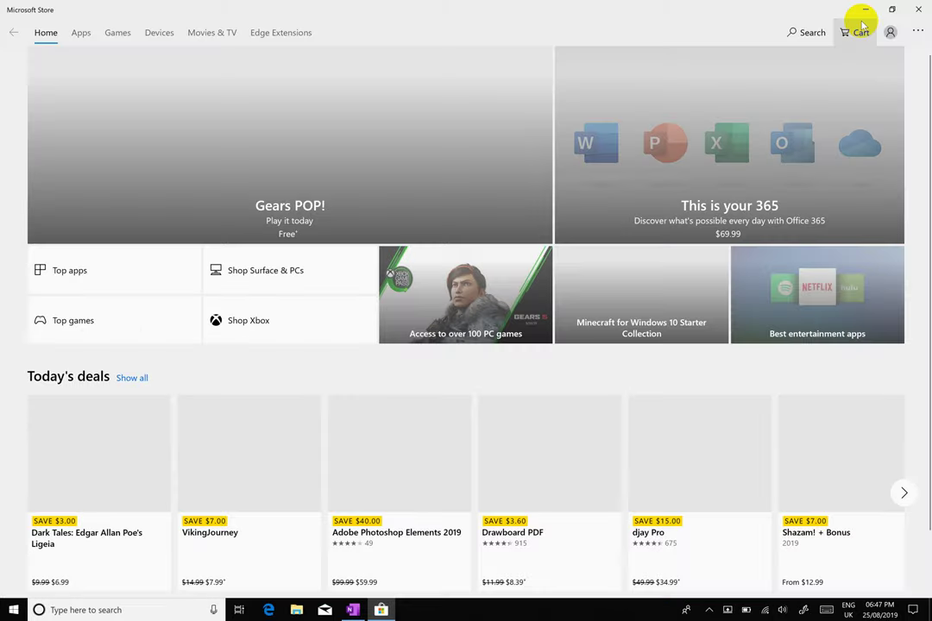
{"action": "left_click", "coordinate": [807, 32]}
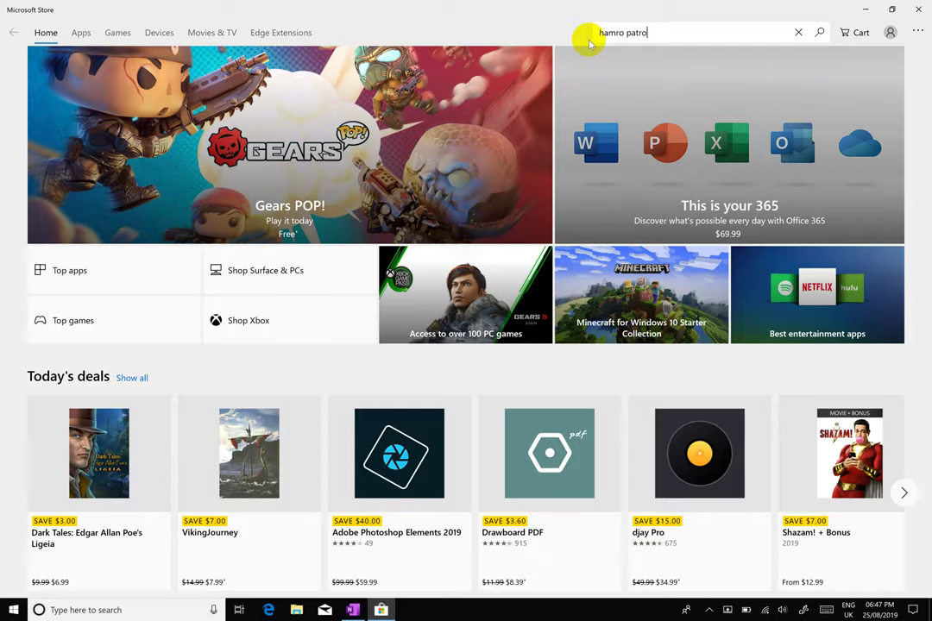
{"action": "key", "text": "Return"}
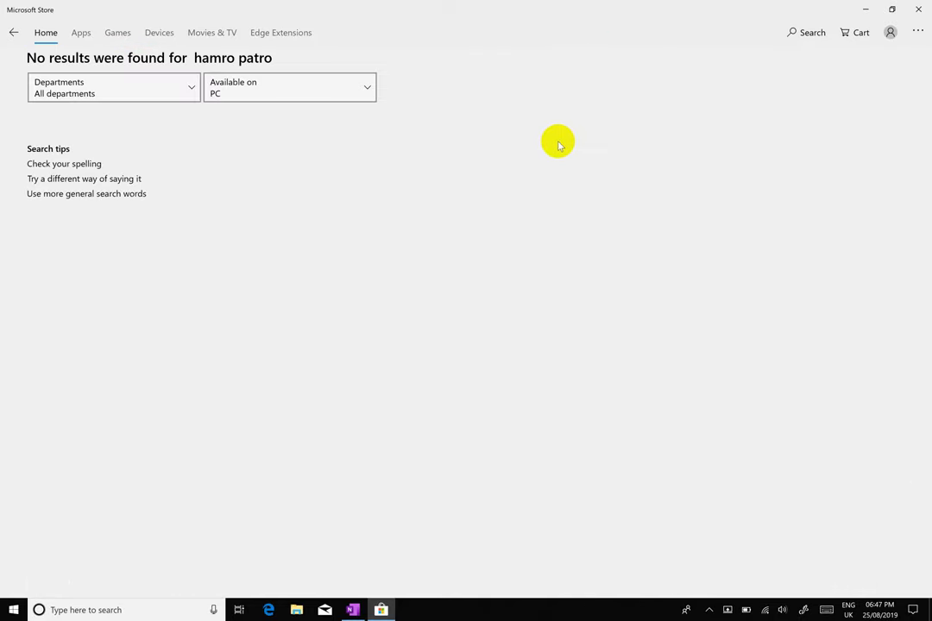
Browse the Store's Apps section down to Top free apps and open the iTunes page
{"action": "left_click", "coordinate": [80, 35]}
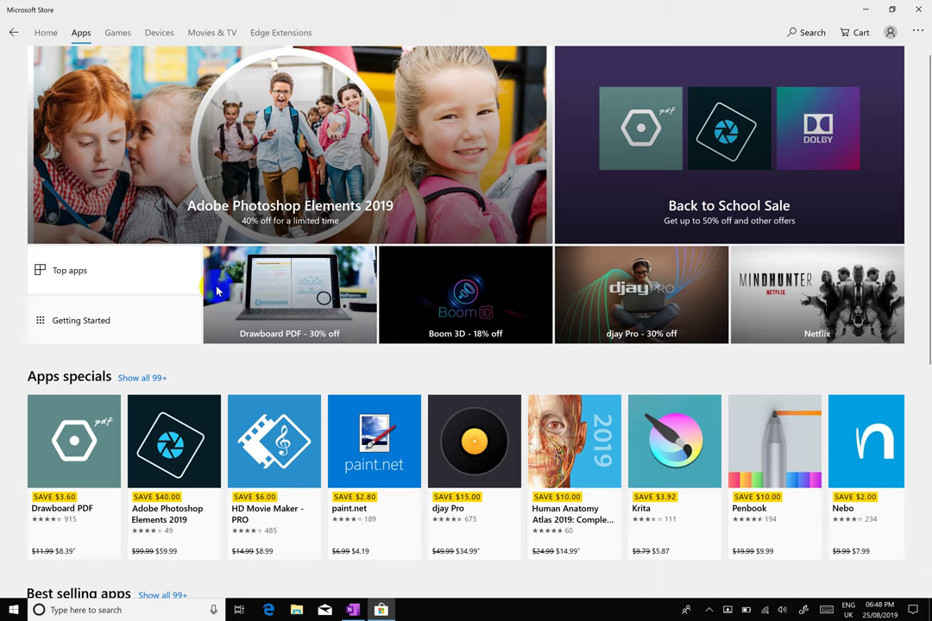
{"action": "scroll", "coordinate": [337, 359], "scroll_direction": "down", "scroll_amount": 3}
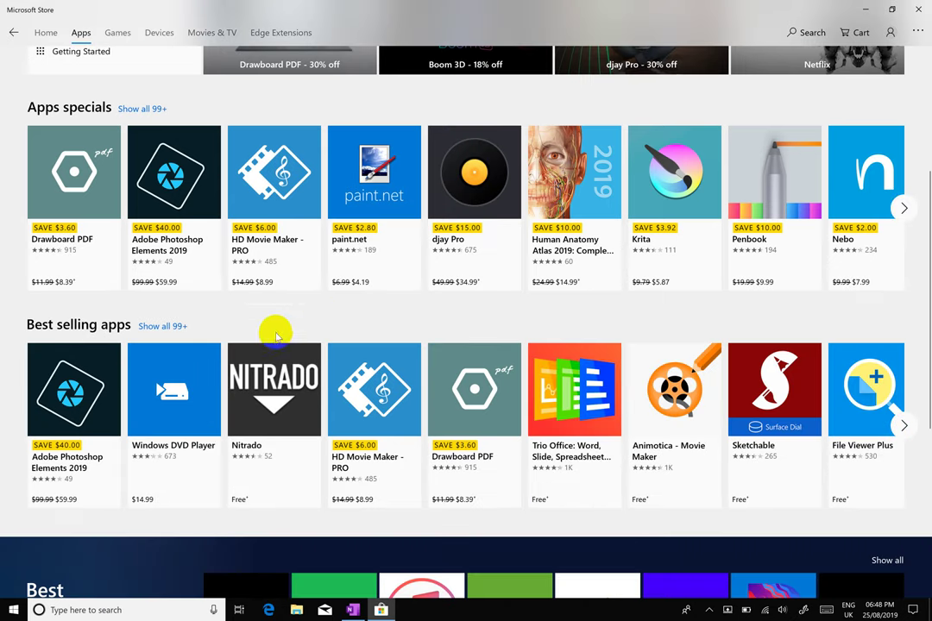
{"action": "left_click", "coordinate": [164, 386]}
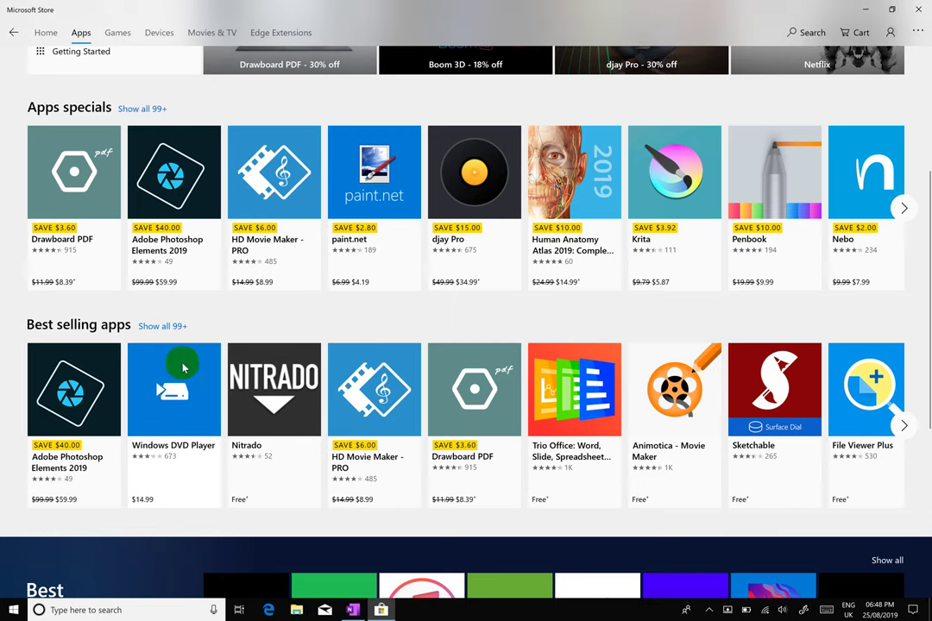
{"action": "left_click", "coordinate": [157, 368]}
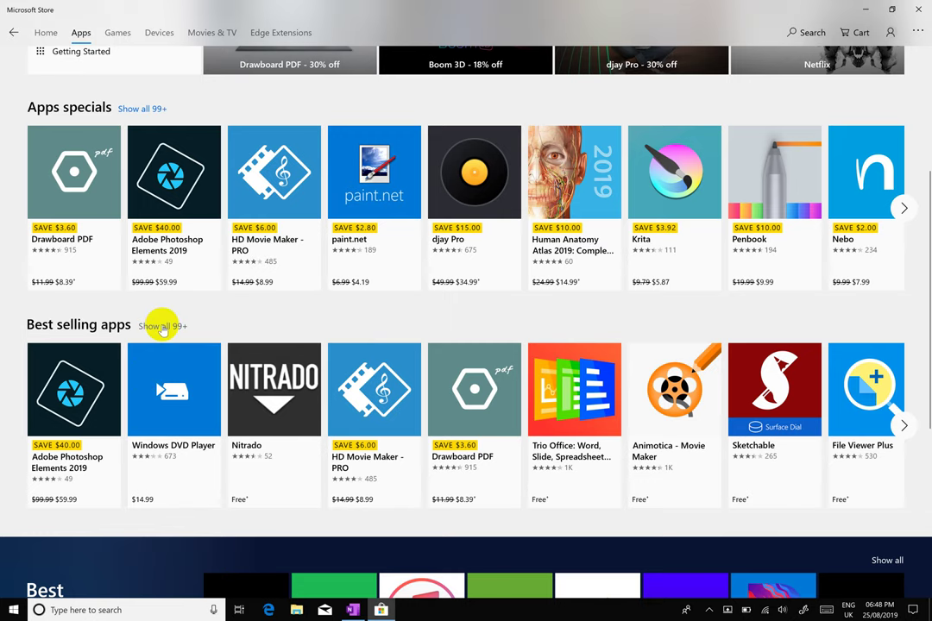
{"action": "scroll", "coordinate": [163, 328], "scroll_direction": "down", "scroll_amount": 4}
{"action": "scroll", "coordinate": [201, 267], "scroll_direction": "up", "scroll_amount": 1}
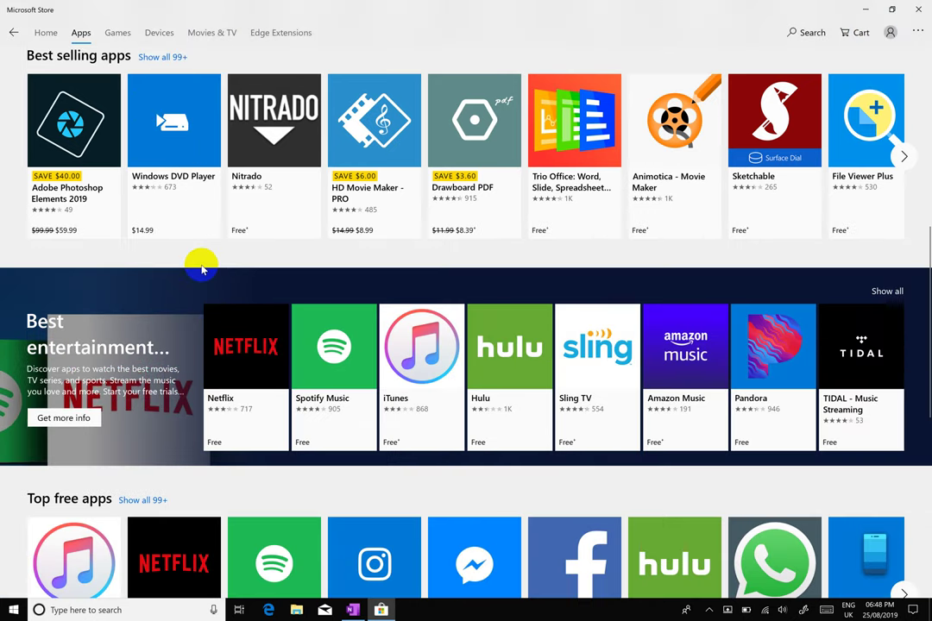
{"action": "scroll", "coordinate": [201, 270], "scroll_direction": "down", "scroll_amount": 3}
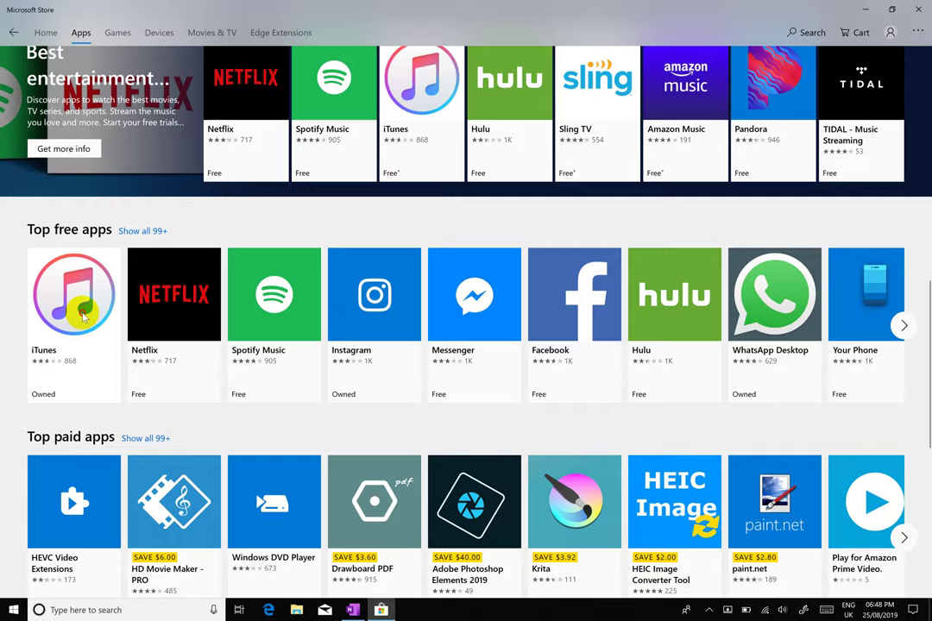
{"action": "left_click", "coordinate": [81, 315]}
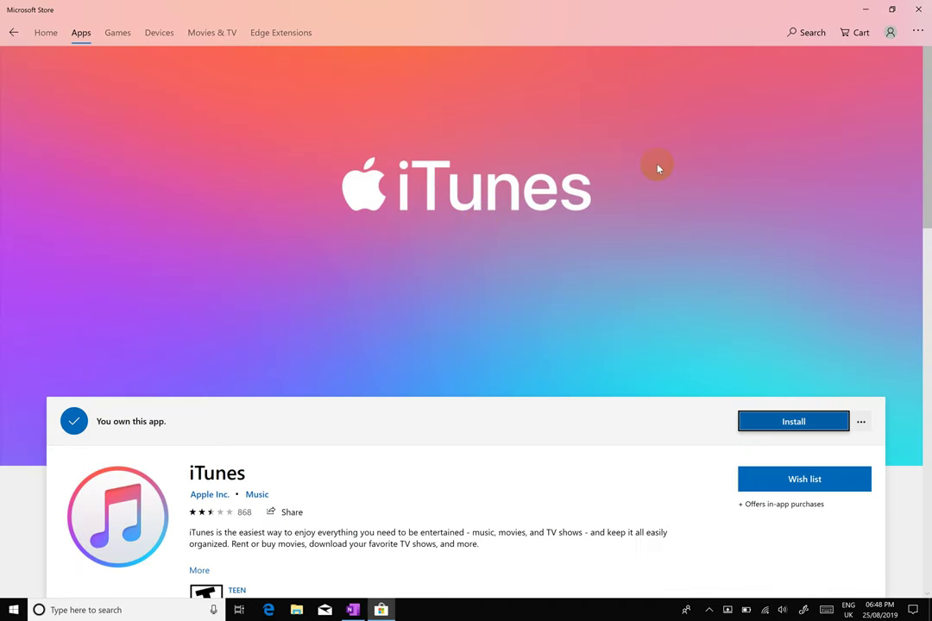
Turn on Tablet mode from Action Center, then start installing iTunes
{"action": "left_click", "coordinate": [914, 610]}
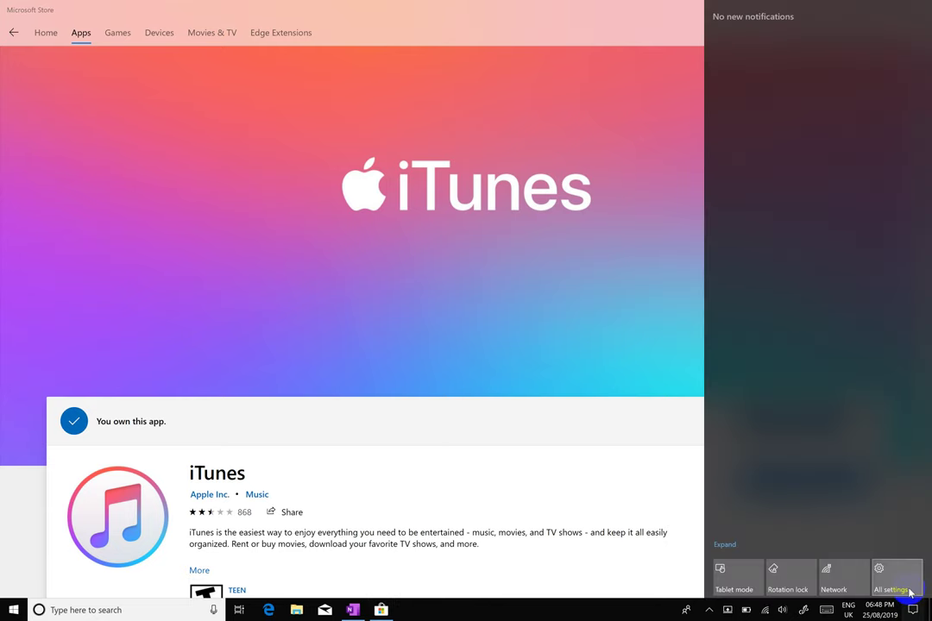
{"action": "left_click", "coordinate": [726, 546]}
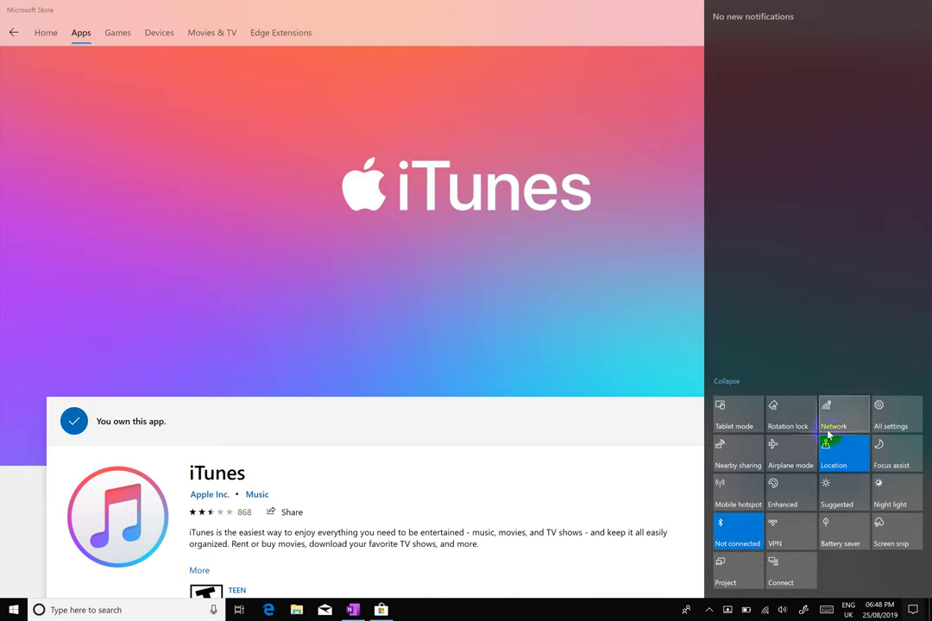
{"action": "left_click", "coordinate": [743, 414]}
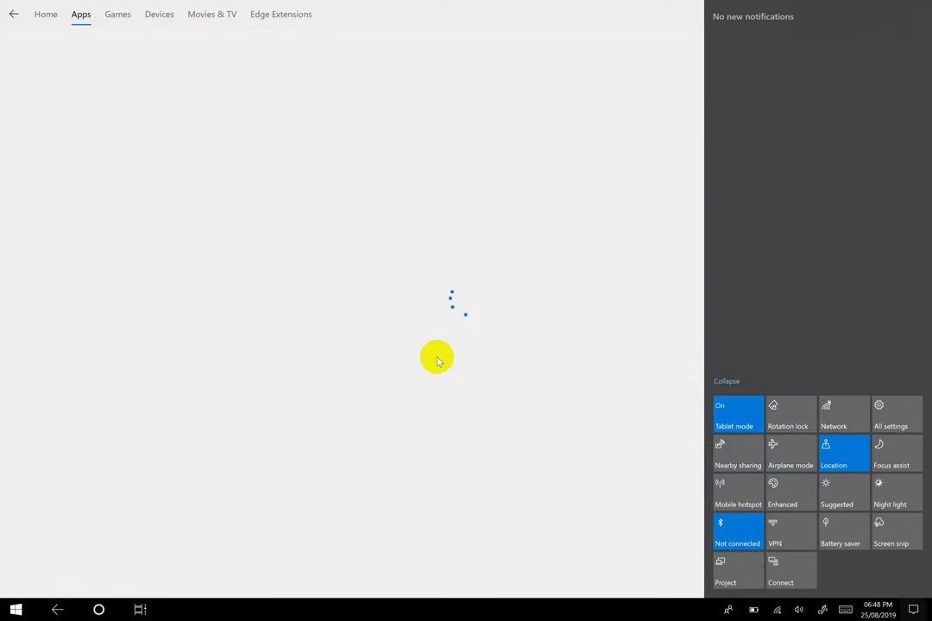
{"action": "left_click", "coordinate": [553, 5]}
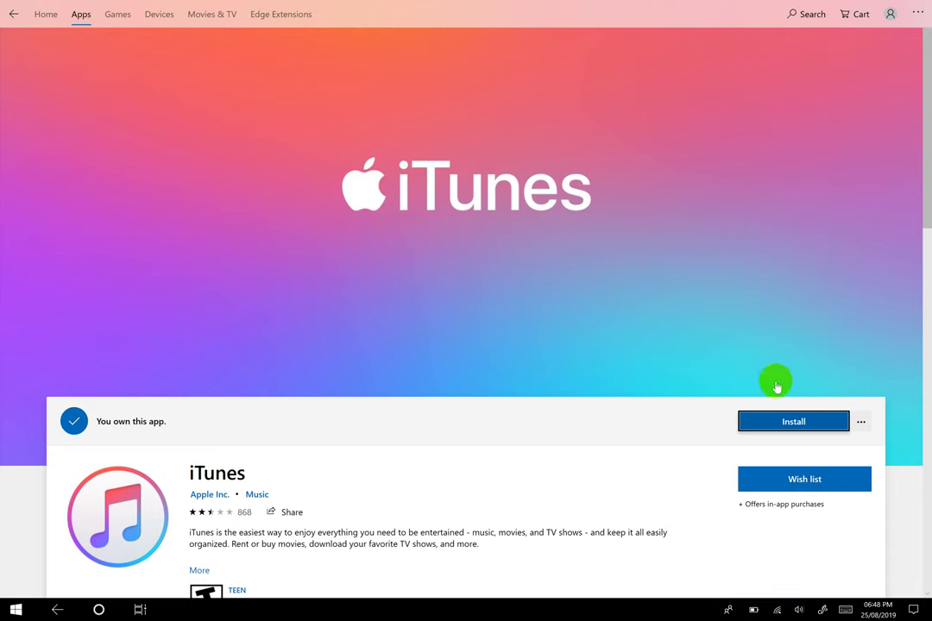
{"action": "left_click", "coordinate": [786, 425]}
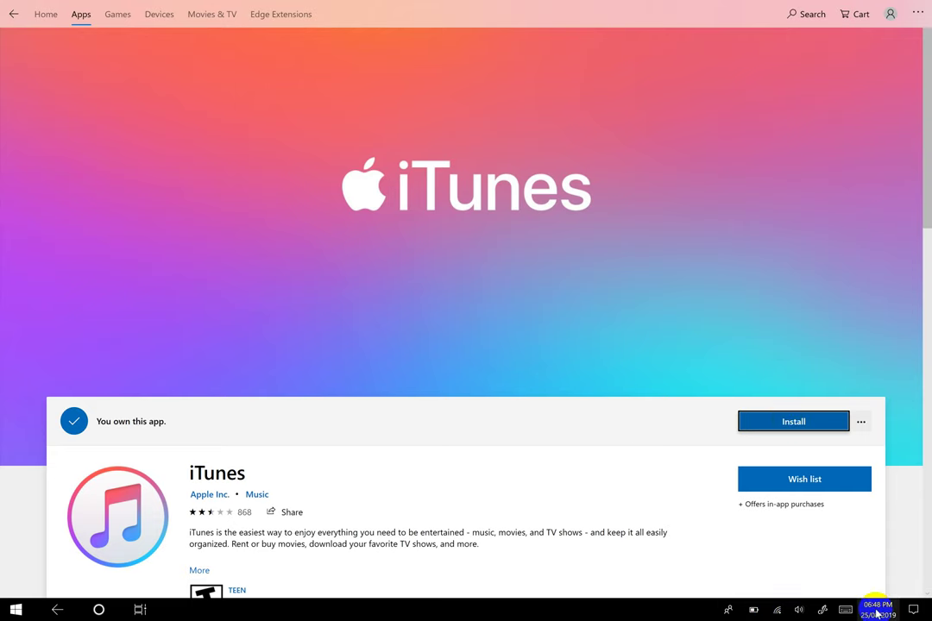
{"action": "left_click", "coordinate": [913, 611]}
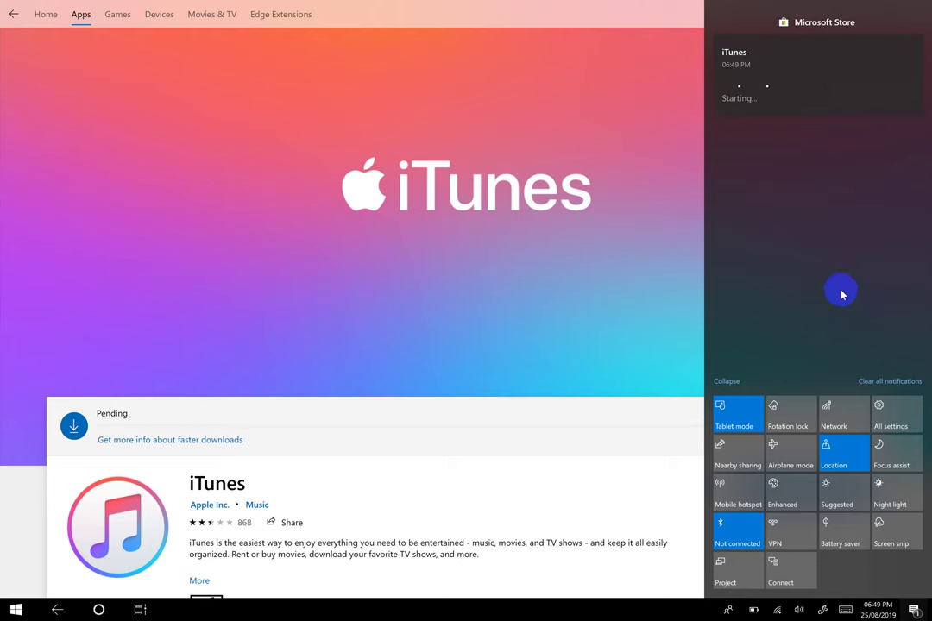
Turn Tablet mode off, get iTunes downloading, and minimise the Store to the desktop
{"action": "left_click", "coordinate": [741, 414]}
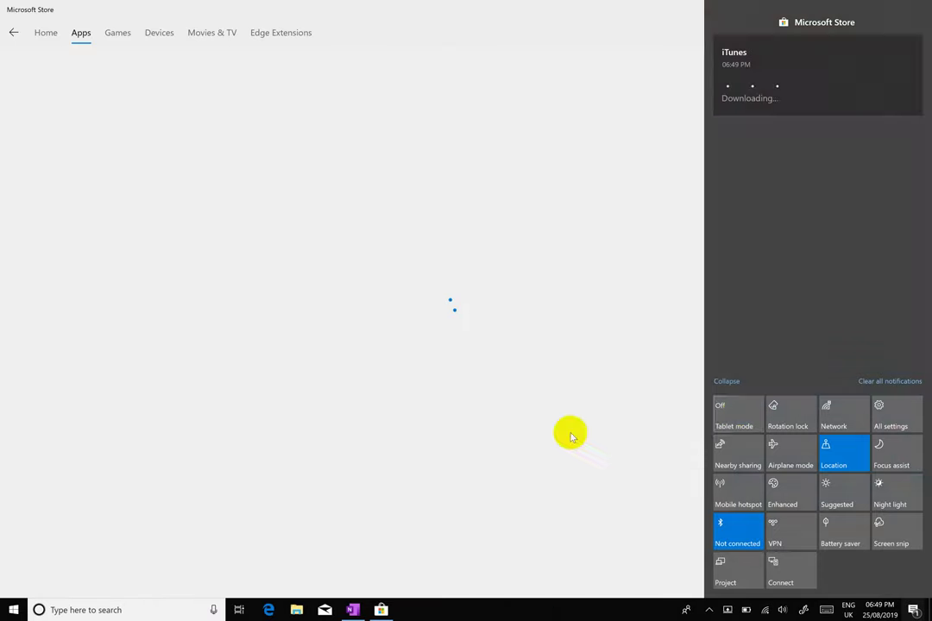
{"action": "left_click", "coordinate": [577, 615]}
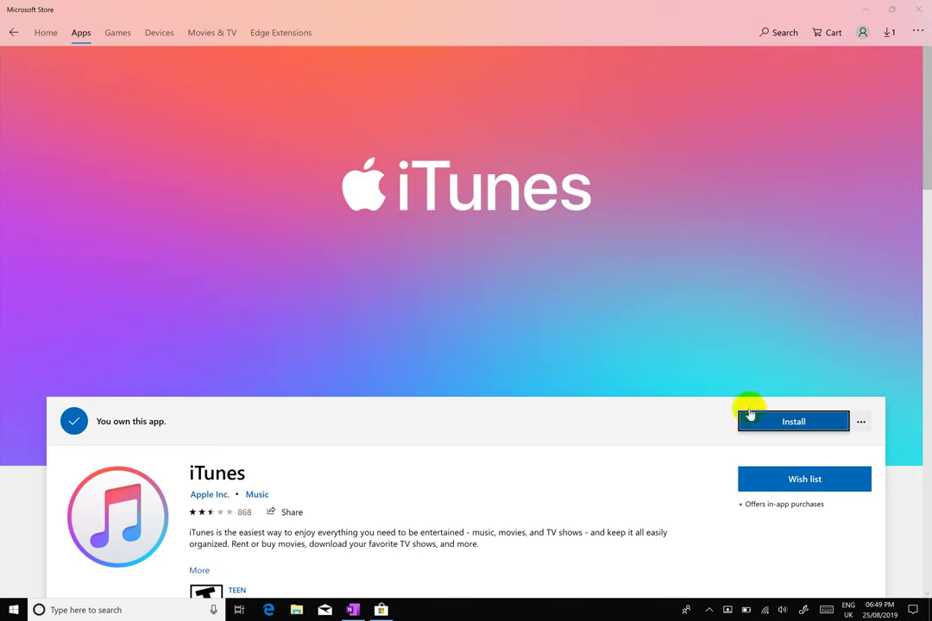
{"action": "left_click", "coordinate": [776, 436]}
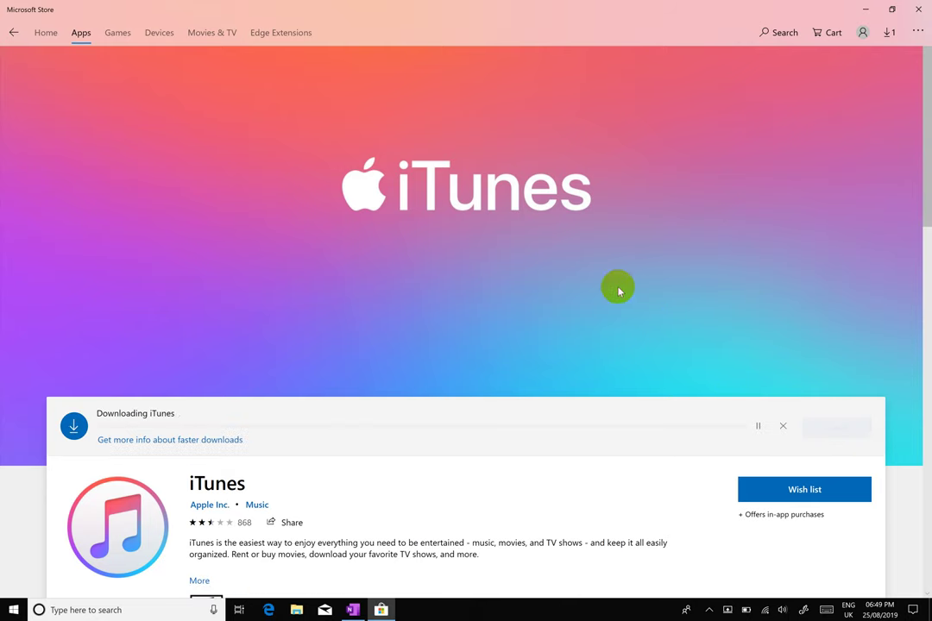
{"action": "left_click", "coordinate": [860, 8]}
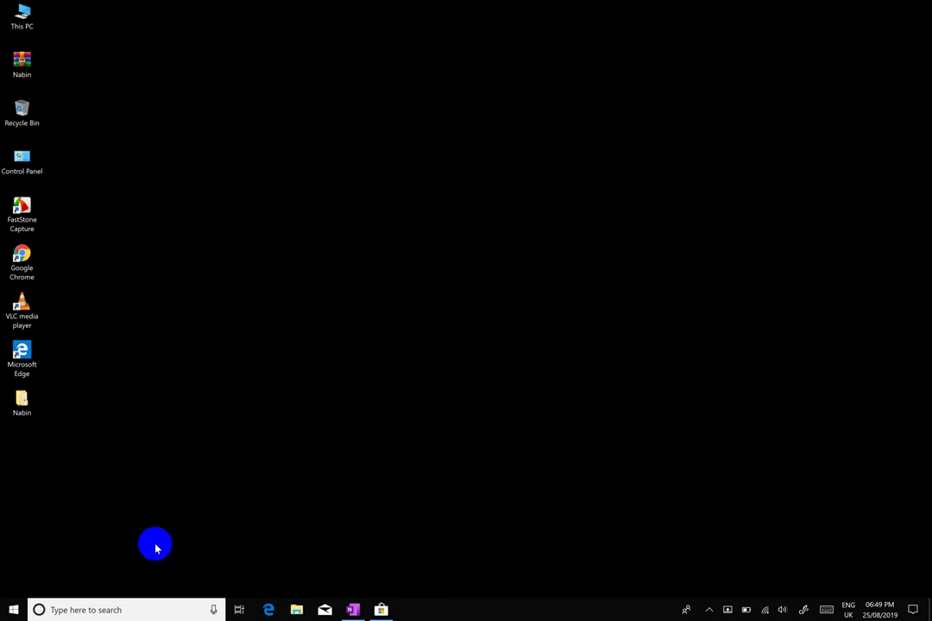
Search Windows for 'windows update' and open the Windows Update settings result
{"action": "left_click", "coordinate": [66, 610]}
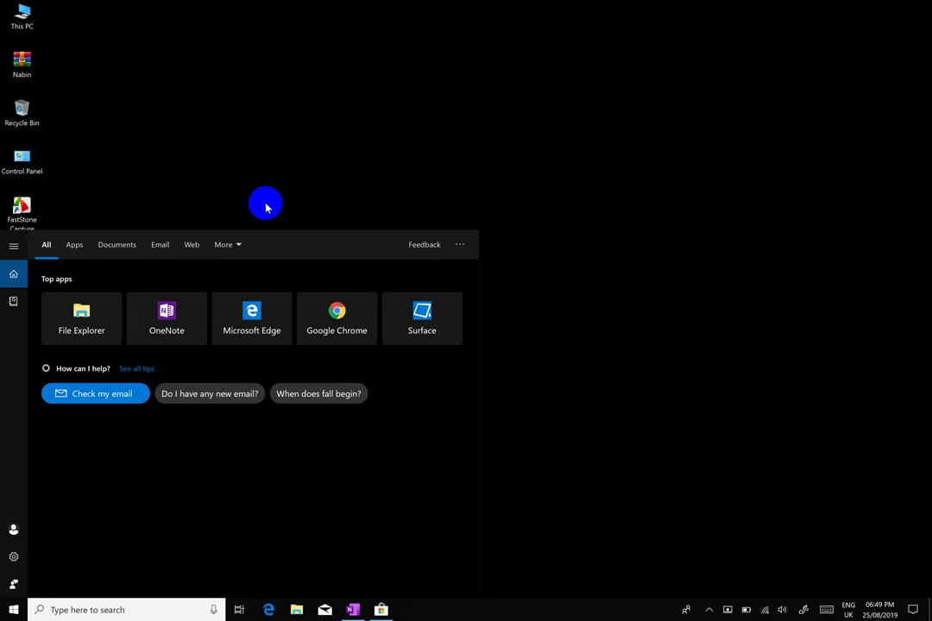
{"action": "left_click", "coordinate": [72, 610]}
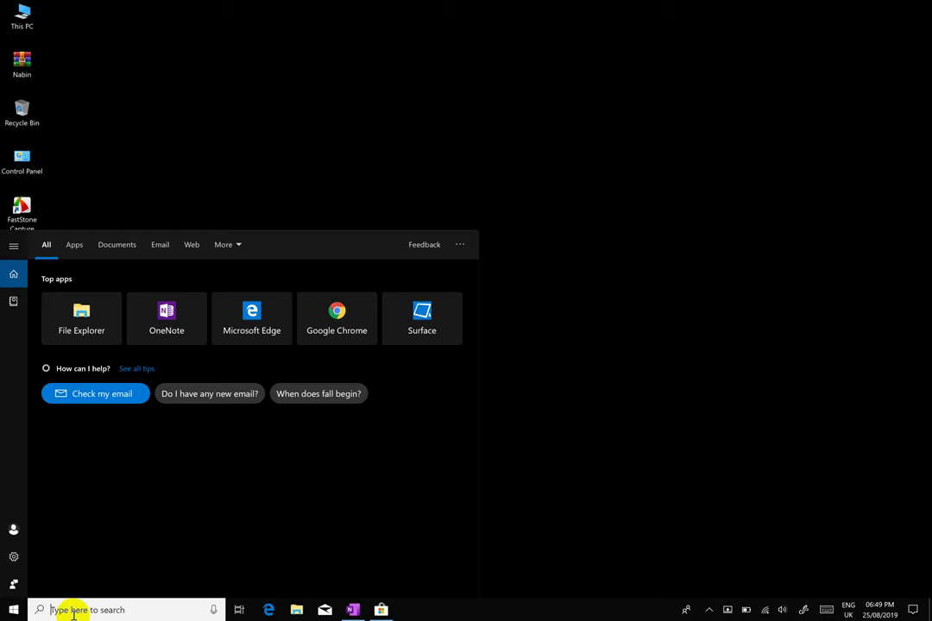
{"action": "type", "text": "wi"}
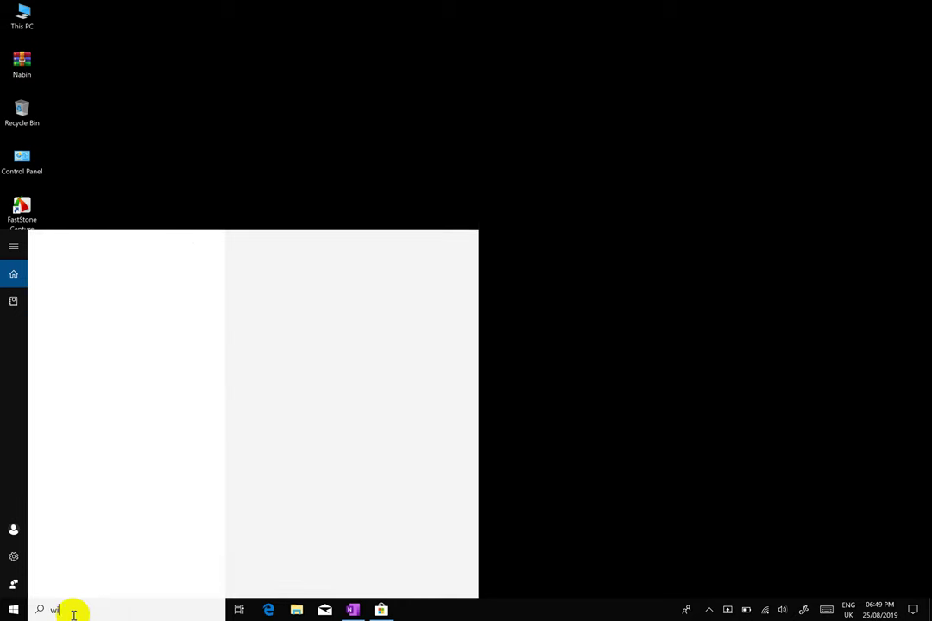
{"action": "type", "text": "ndows "}
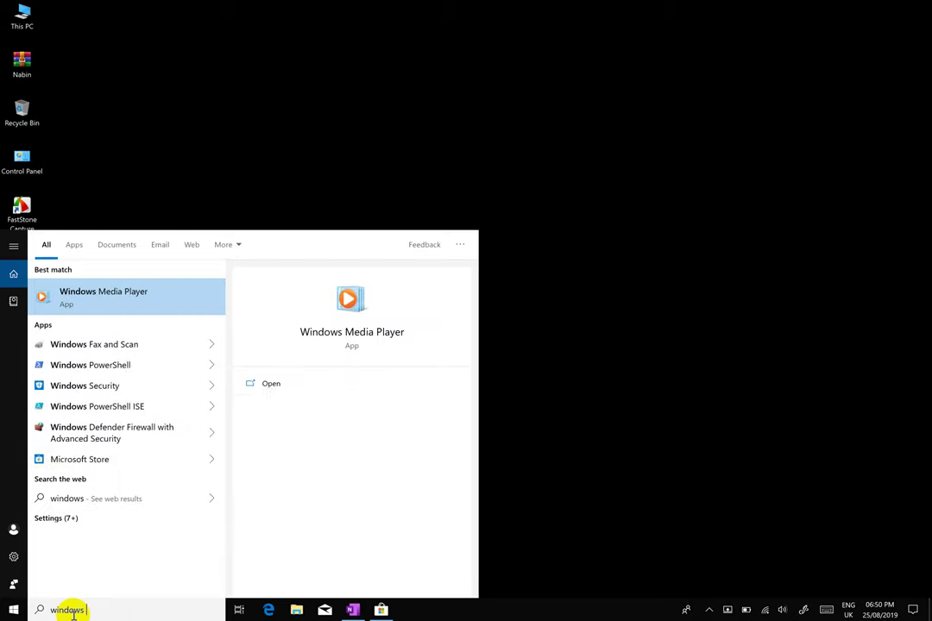
{"action": "type", "text": "update"}
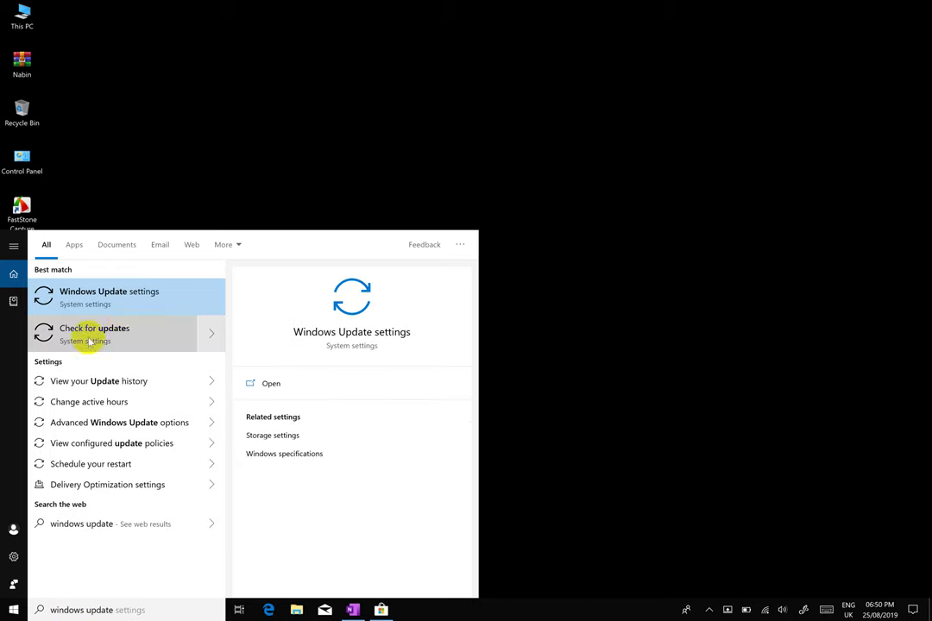
{"action": "left_click", "coordinate": [135, 302]}
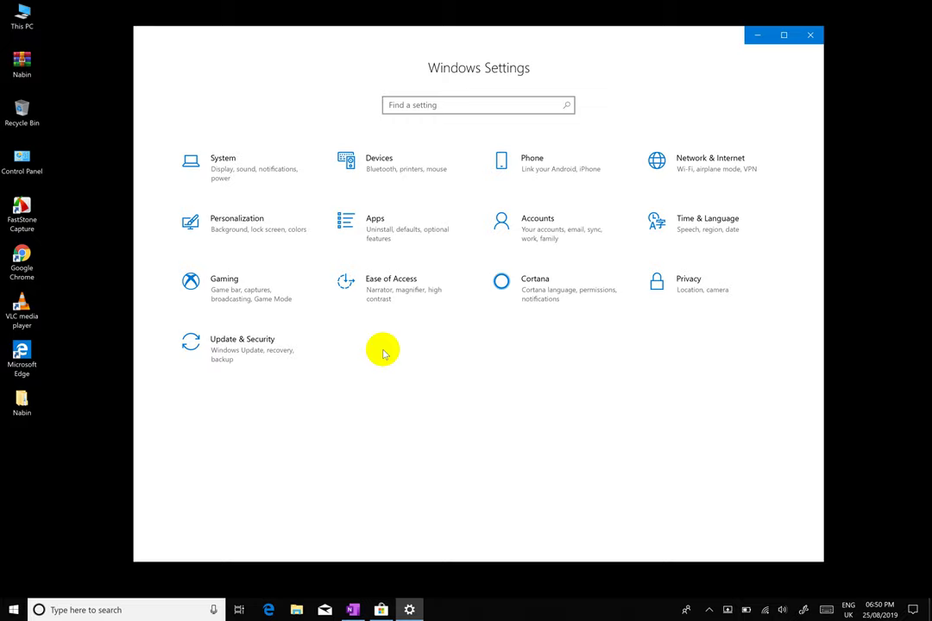
Retry the update check, save active hours of 8:00 AM to 5:00 PM, and close Settings
{"action": "left_click", "coordinate": [785, 37]}
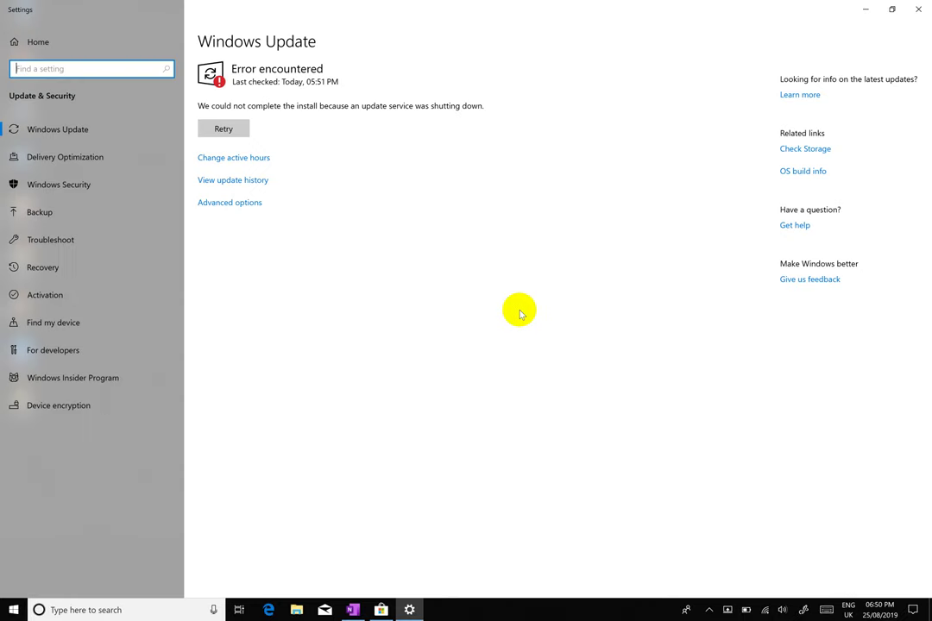
{"action": "left_click", "coordinate": [235, 127]}
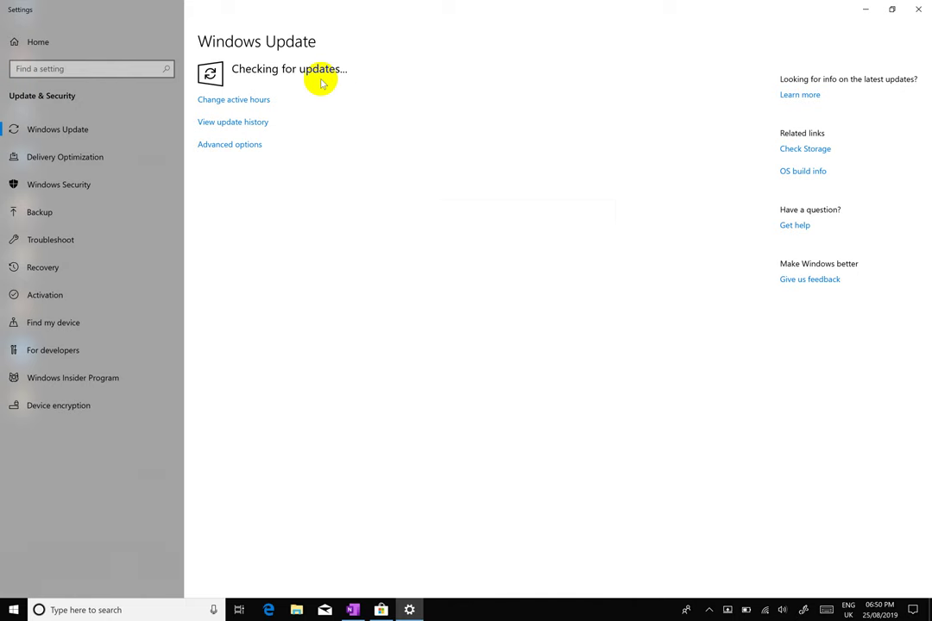
{"action": "left_click", "coordinate": [234, 99]}
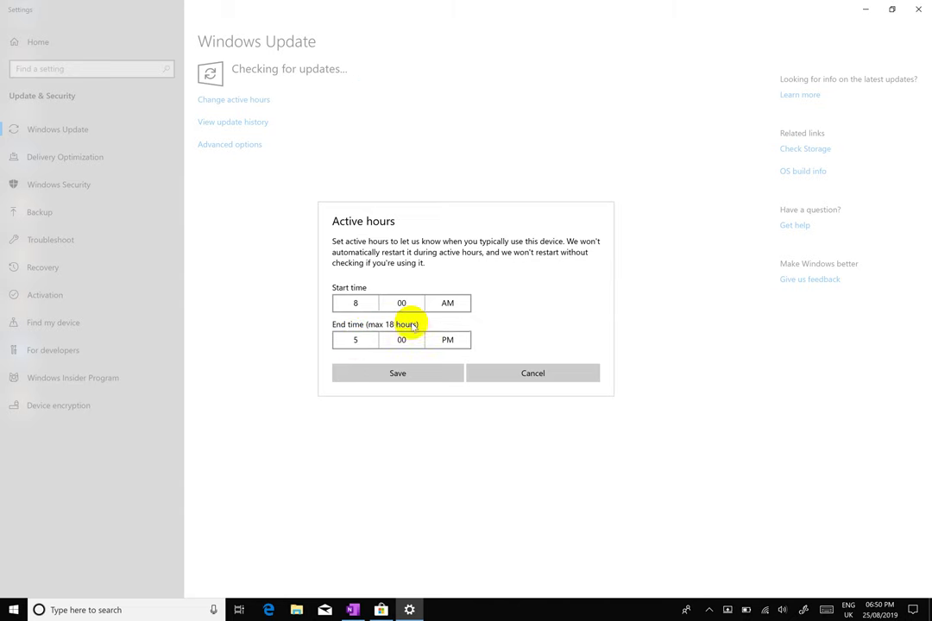
{"action": "left_click", "coordinate": [422, 374]}
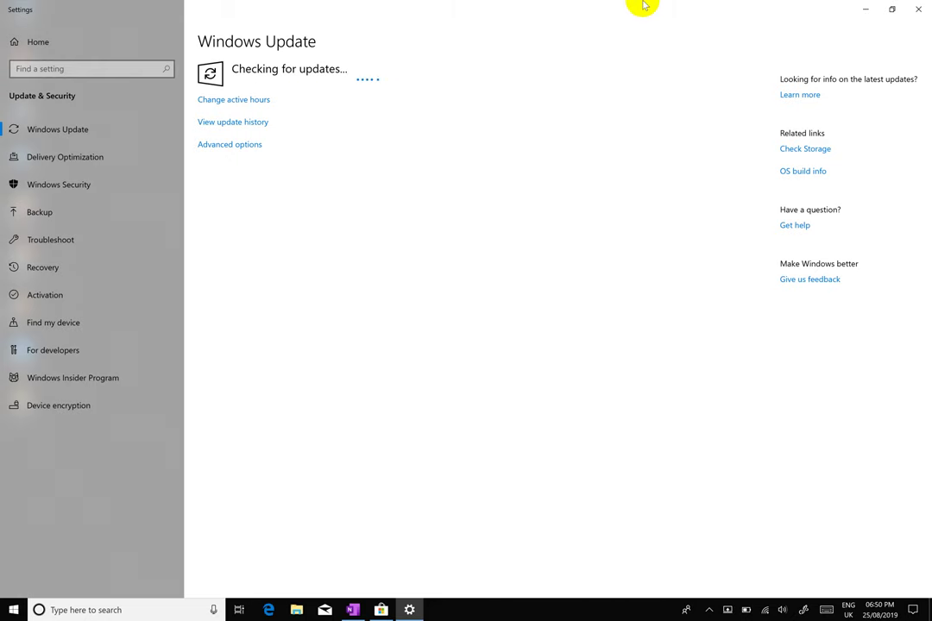
{"action": "left_click", "coordinate": [922, 8]}
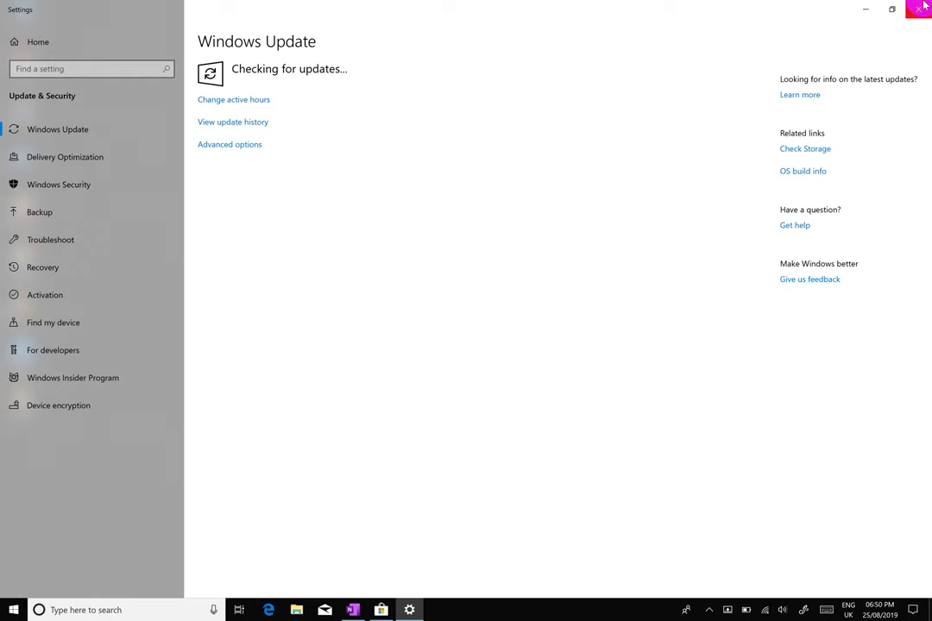